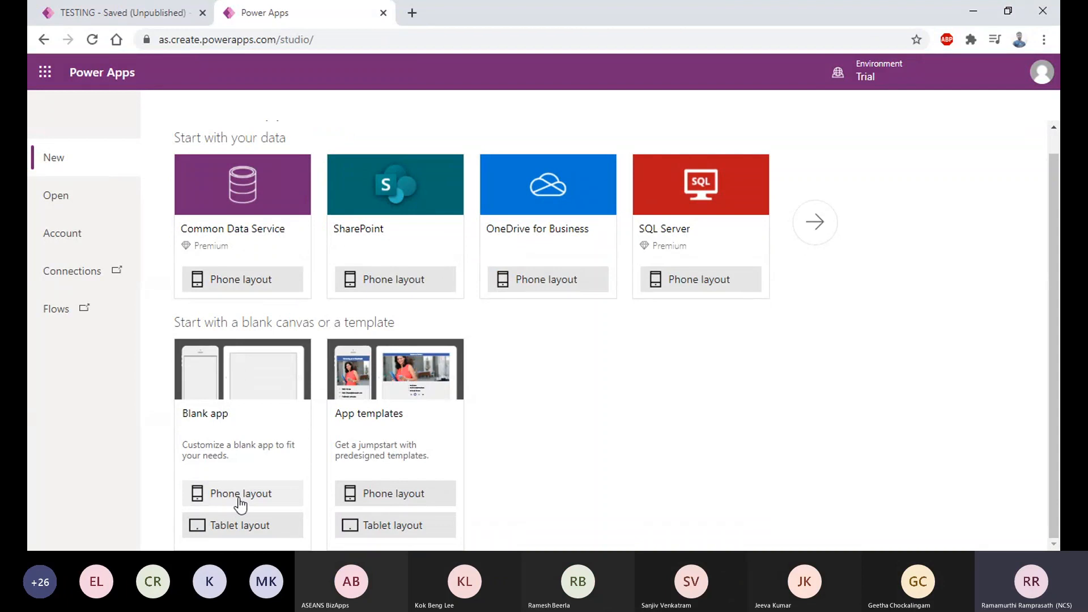
Create a blank phone-layout app and add a label stretched across the full width at the top of the screen.
click(235, 499)
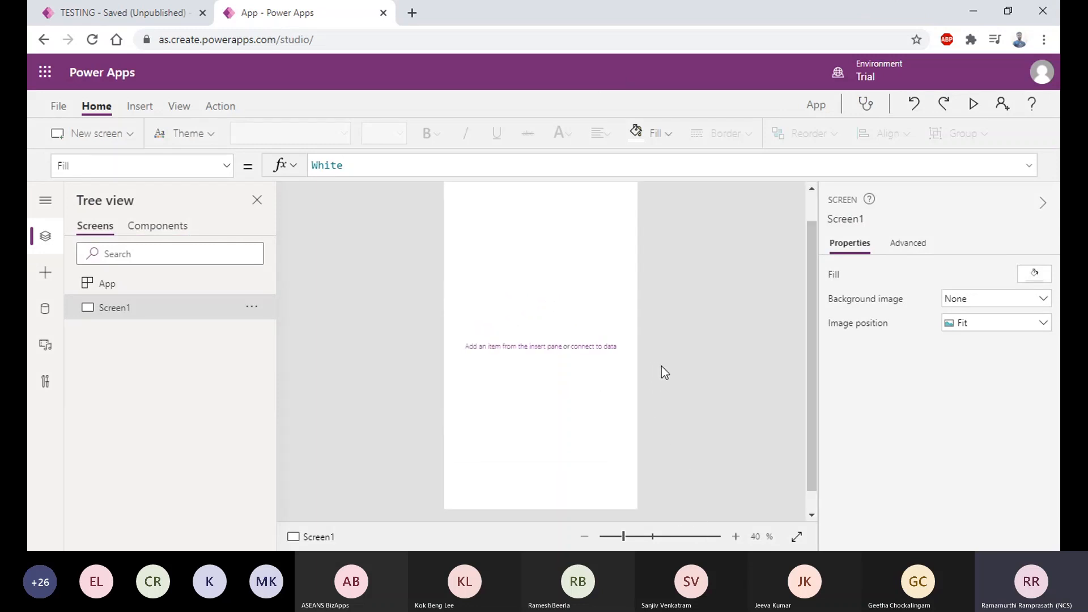
click(148, 108)
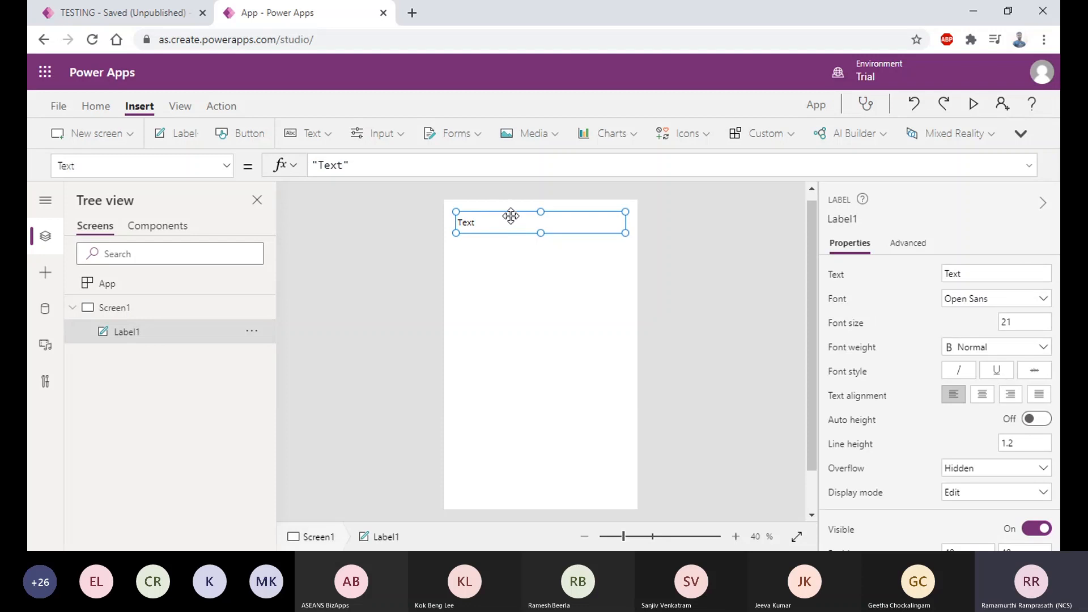
drag(511, 216, 498, 205)
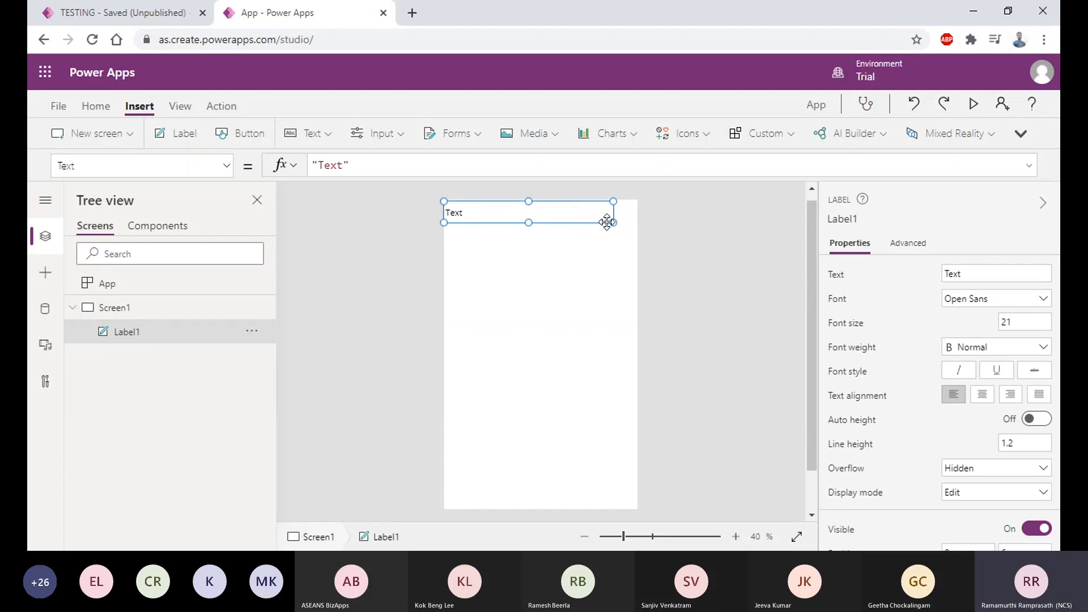
drag(614, 223, 638, 222)
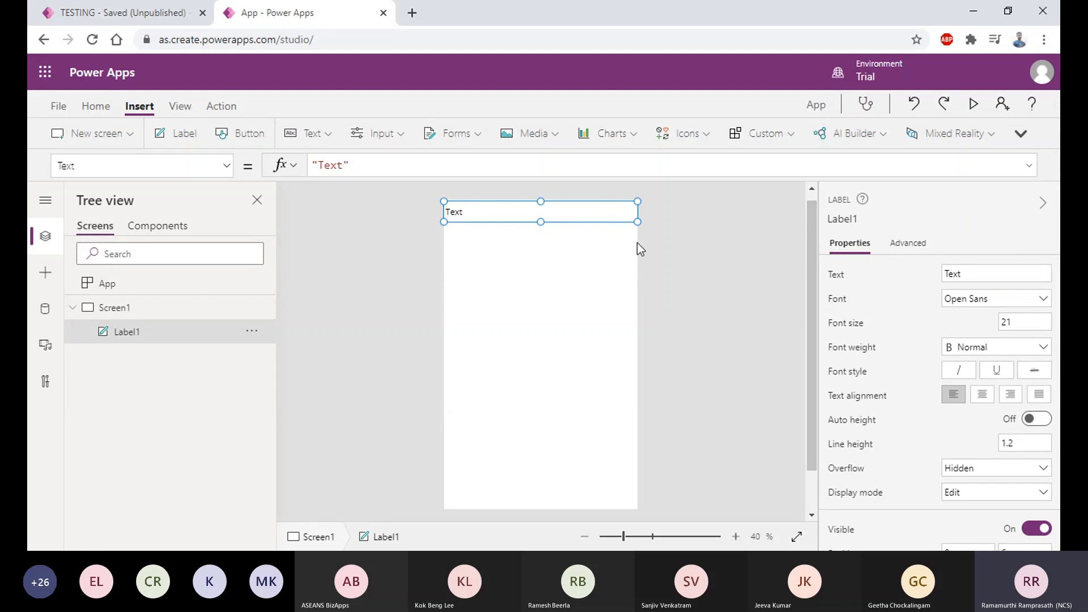
Fill the header label with a light orange theme color and preview the app.
right_click(636, 210)
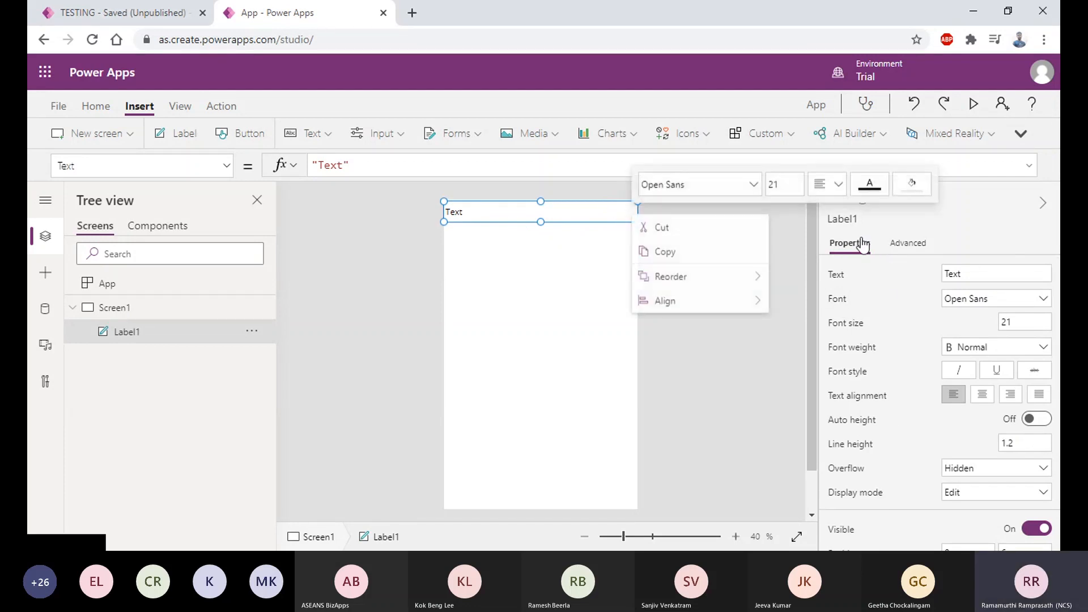
click(914, 184)
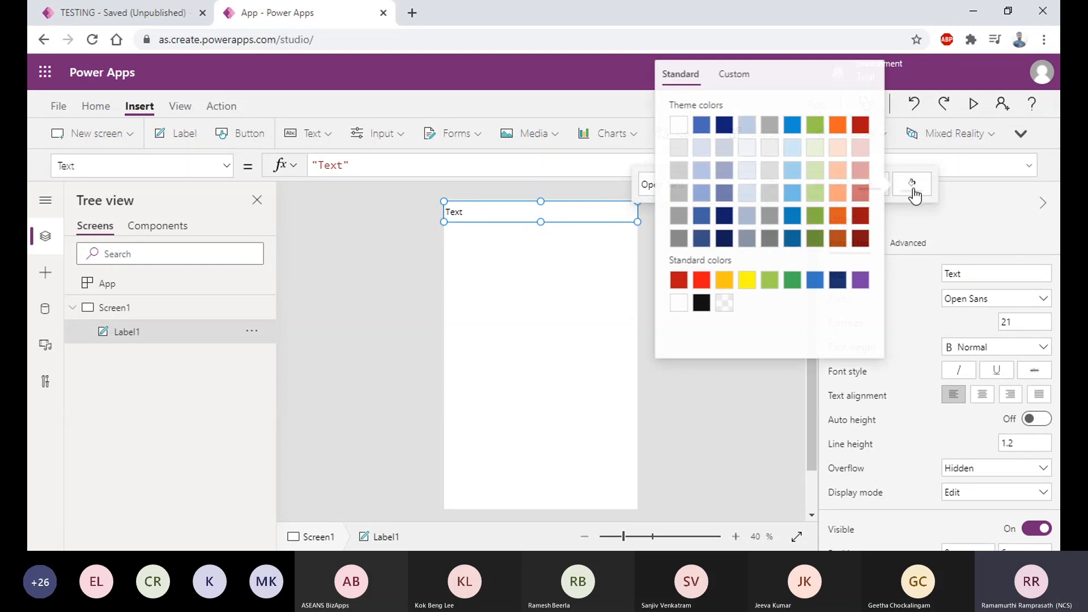
click(837, 171)
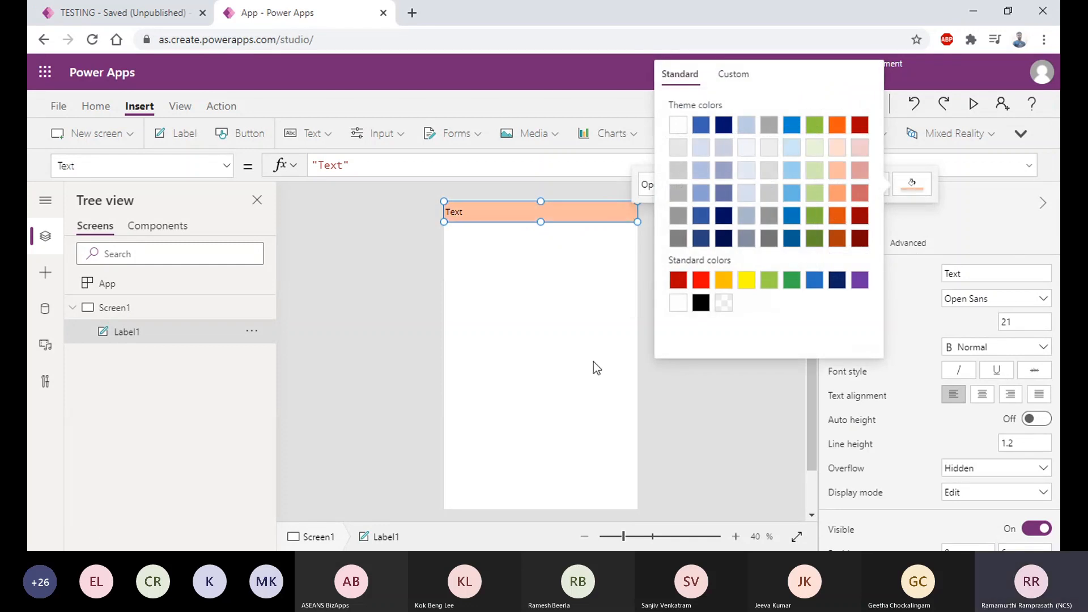
click(724, 272)
click(620, 217)
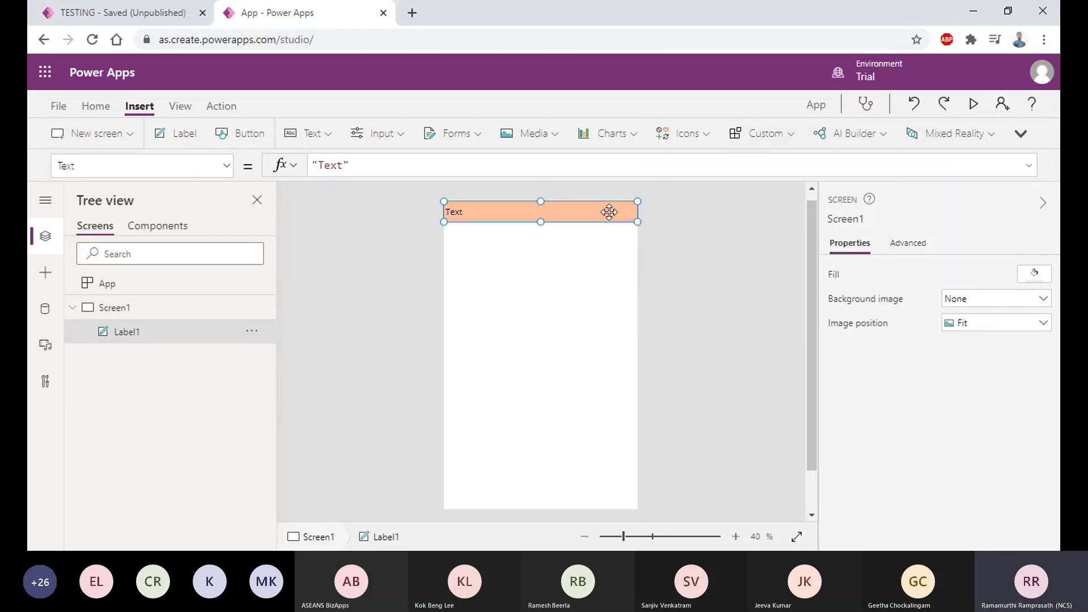
click(678, 233)
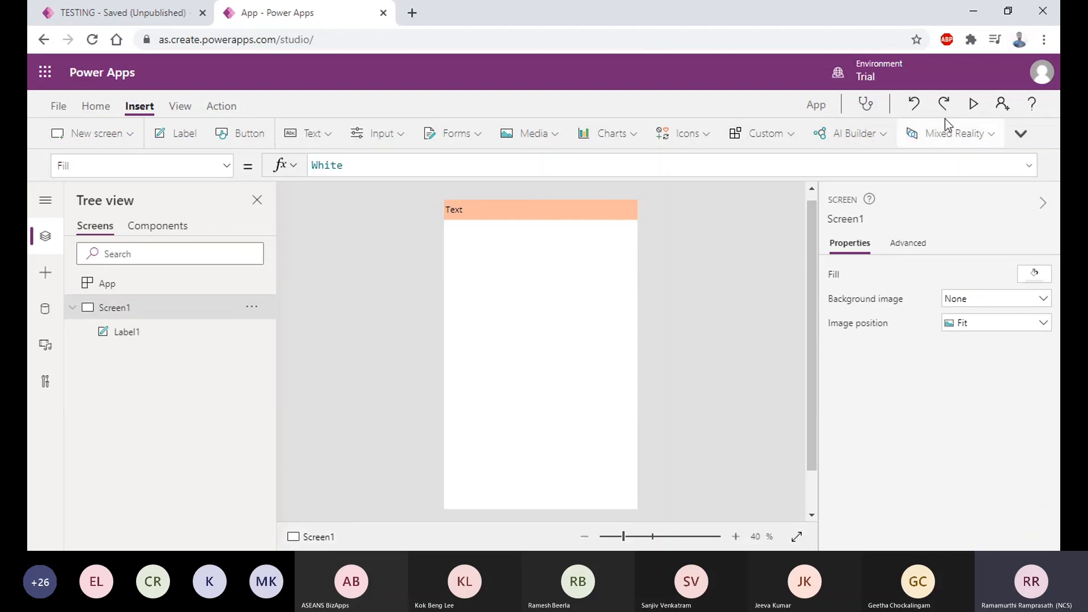
click(974, 103)
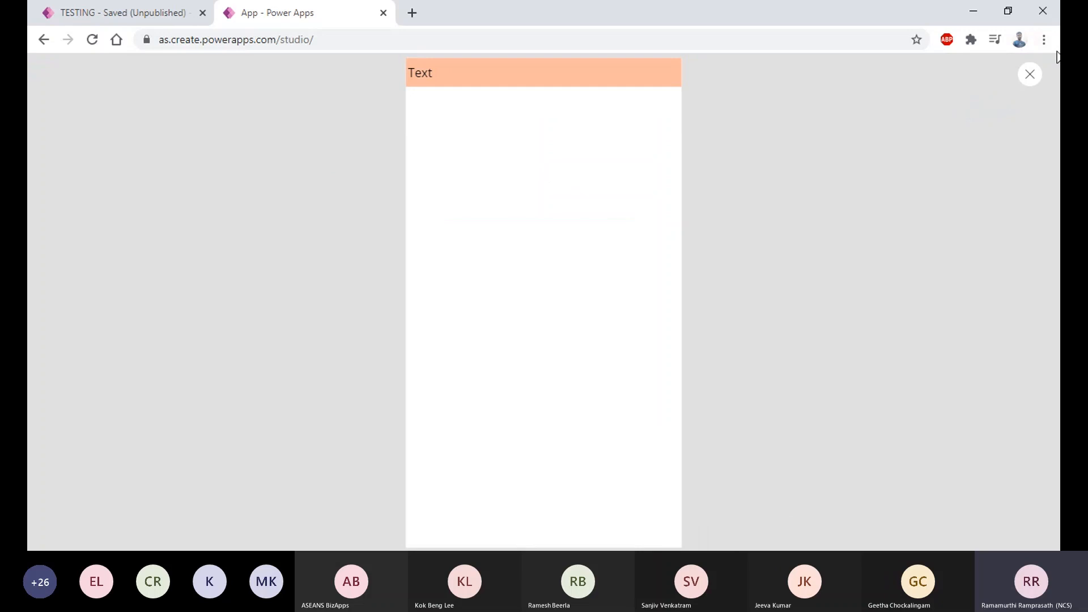
click(1030, 75)
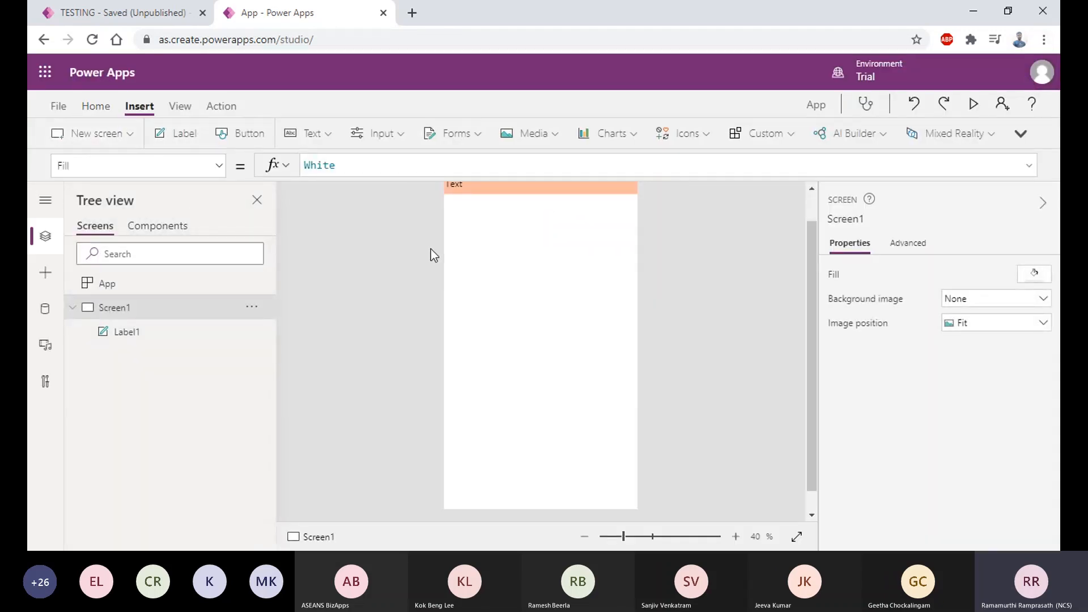
Turn off Scale to fit and Lock orientation in the app's screen size and orientation settings and apply the changes.
click(59, 106)
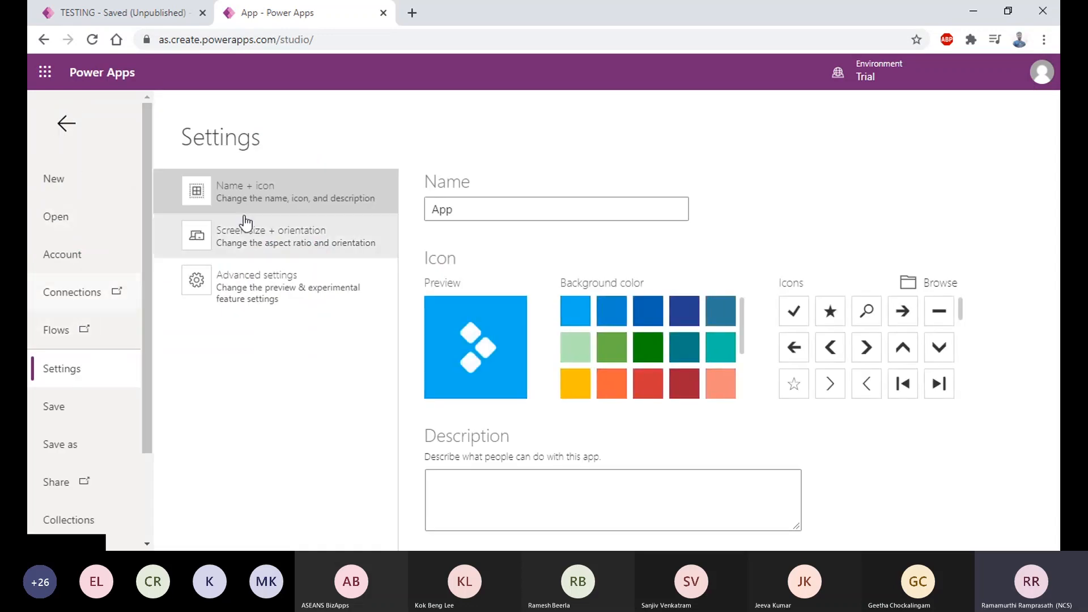
click(252, 238)
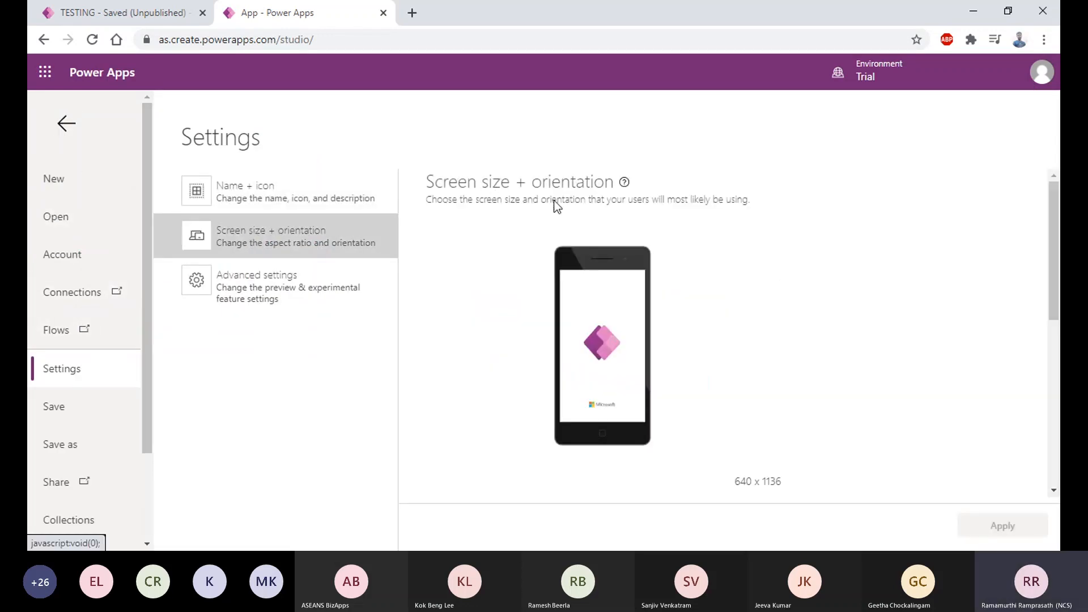
scroll(555, 203, down, 6)
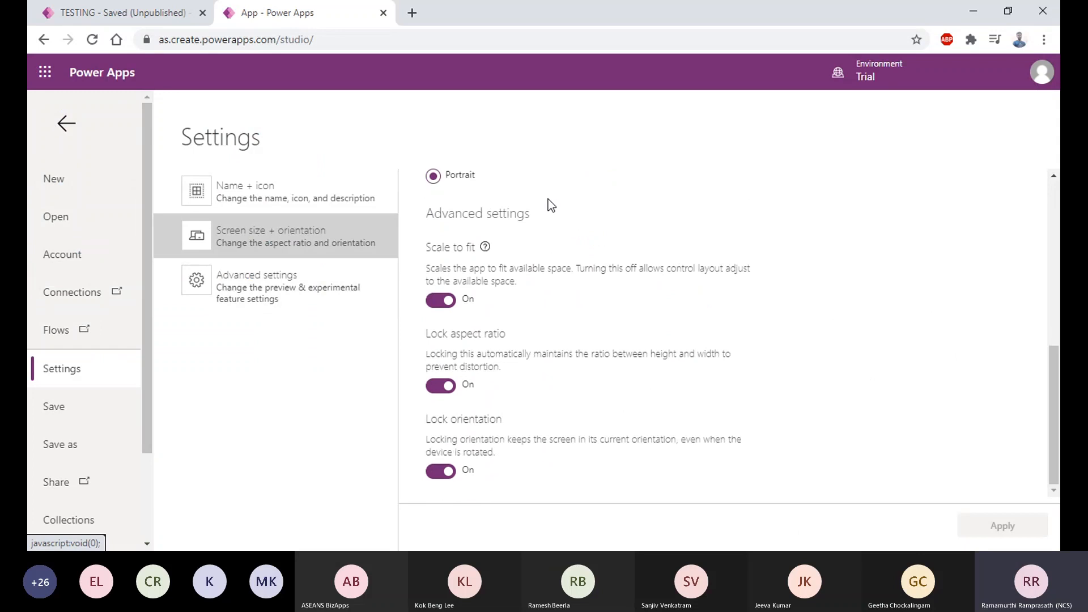
click(440, 300)
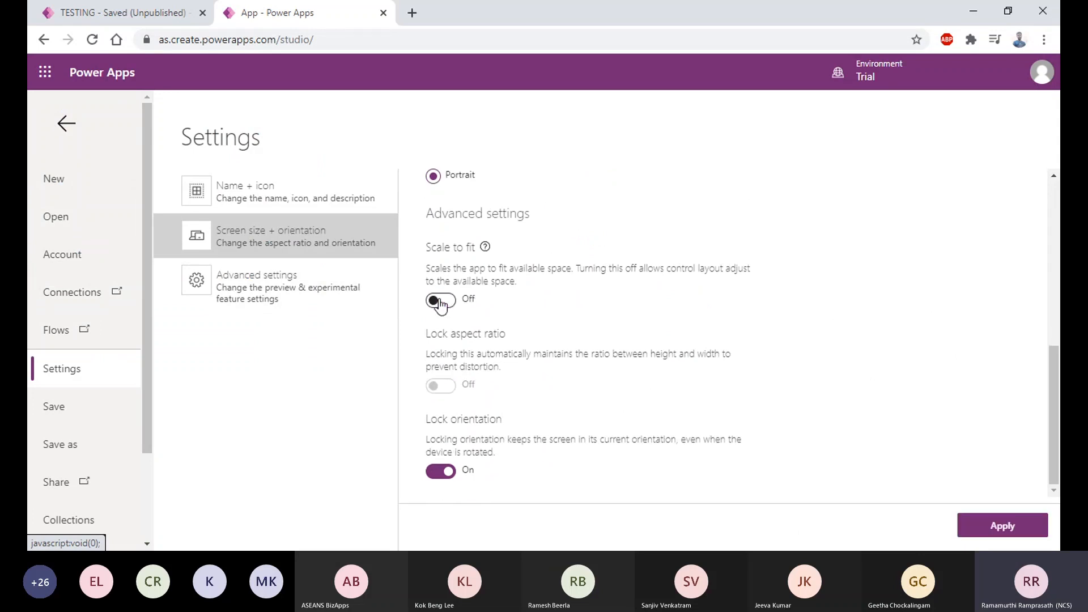
click(440, 472)
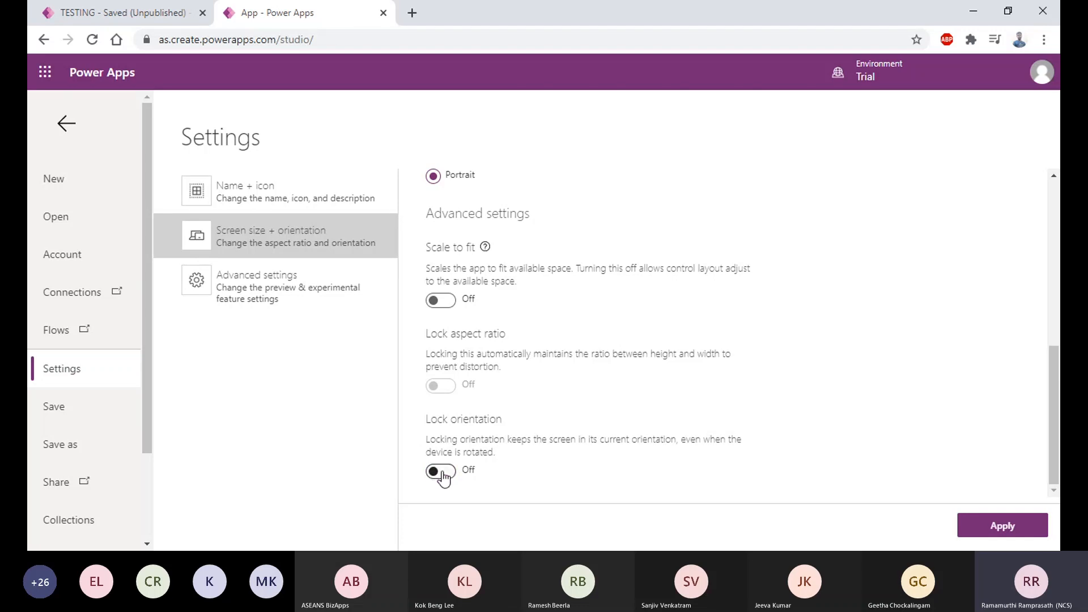
click(1002, 526)
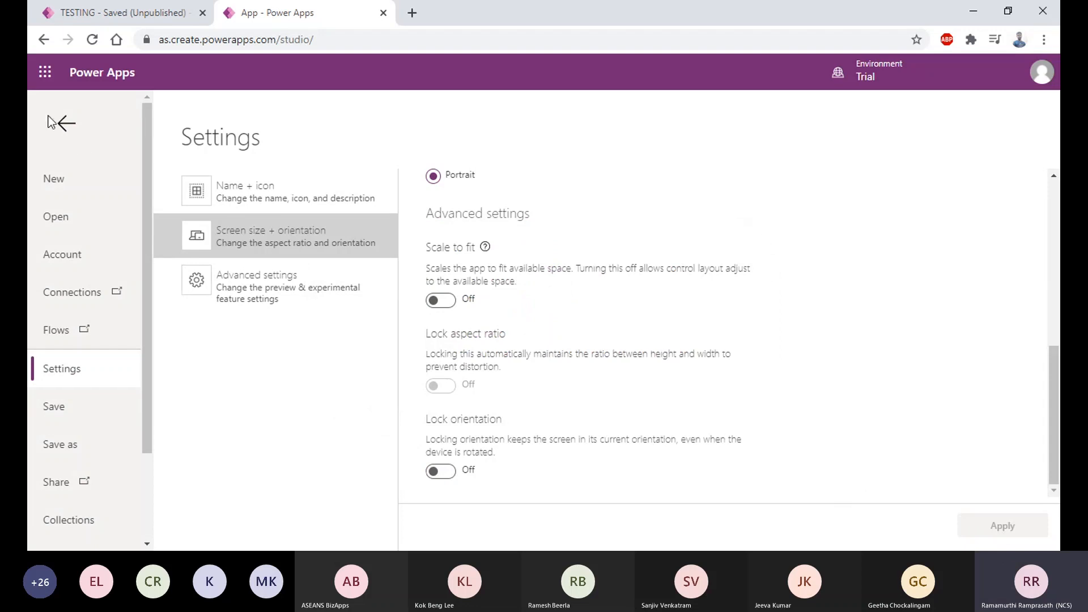
click(65, 124)
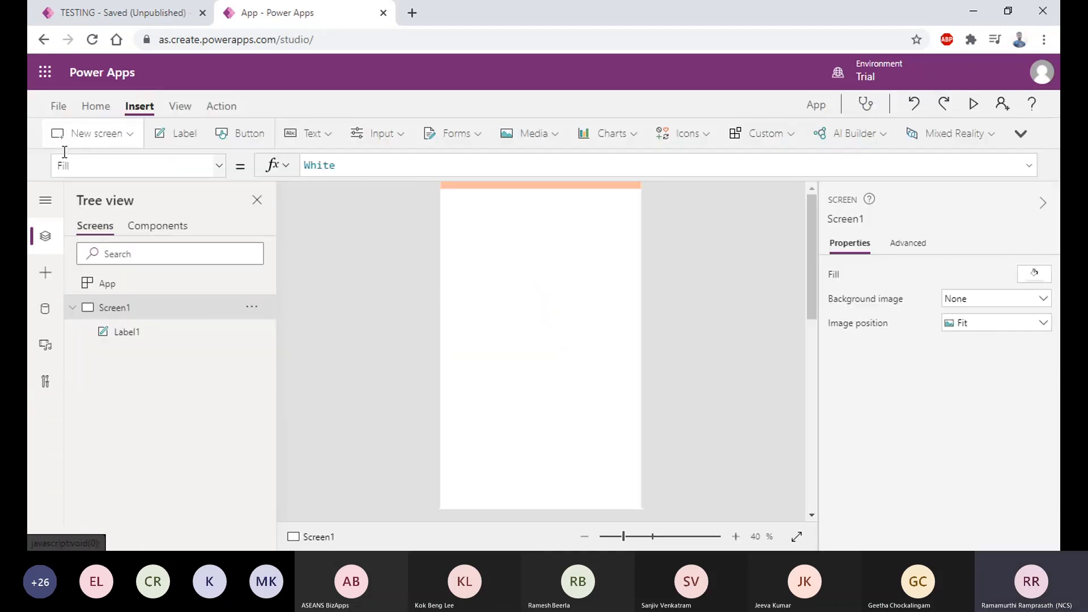
Save the app to the cloud under the name App and preview it.
click(59, 107)
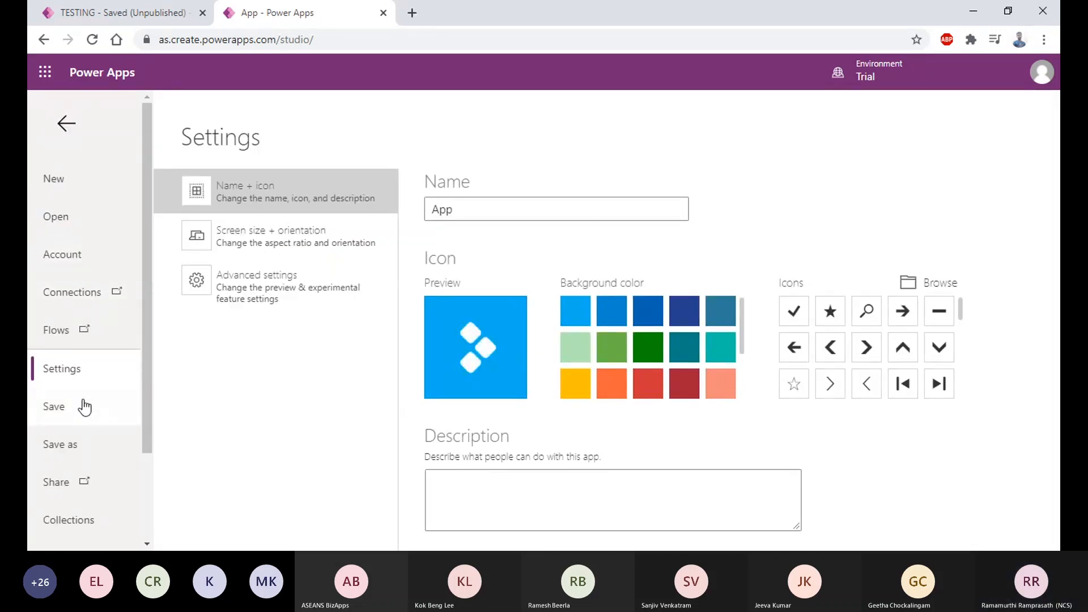
click(73, 445)
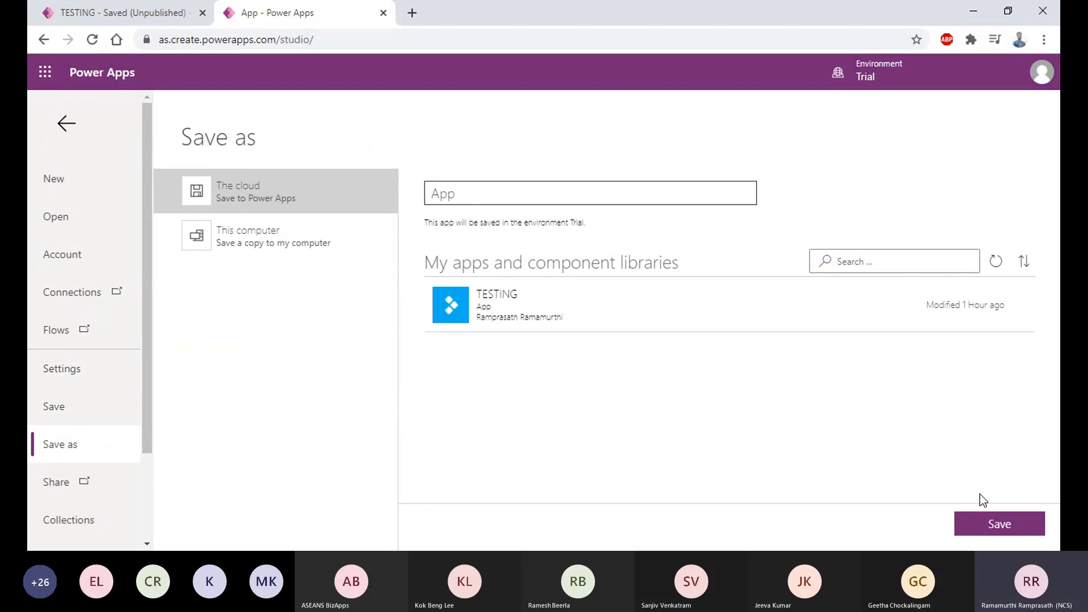
click(996, 523)
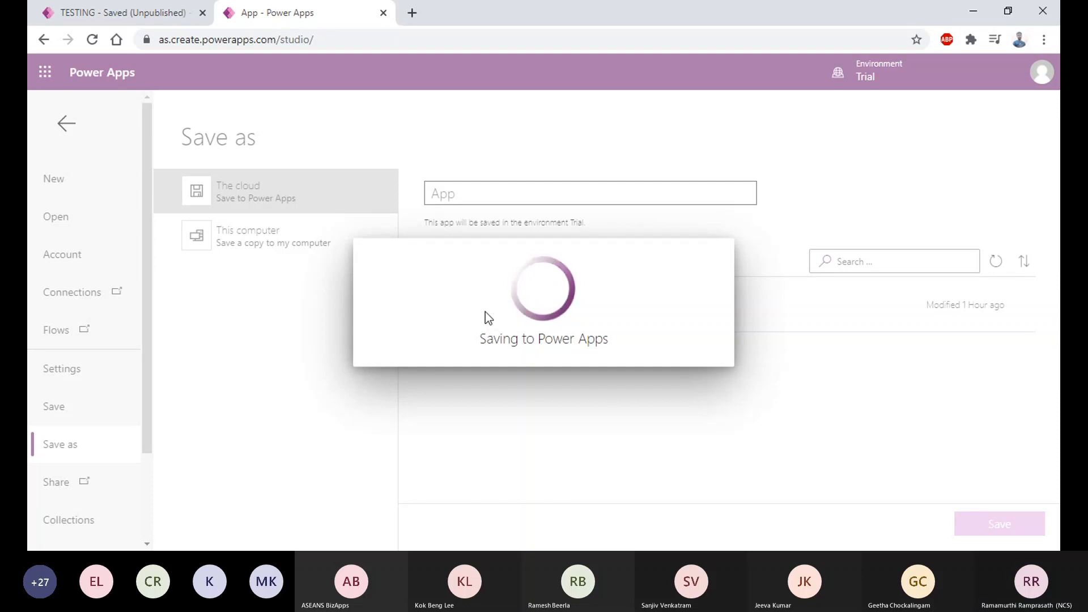
click(62, 124)
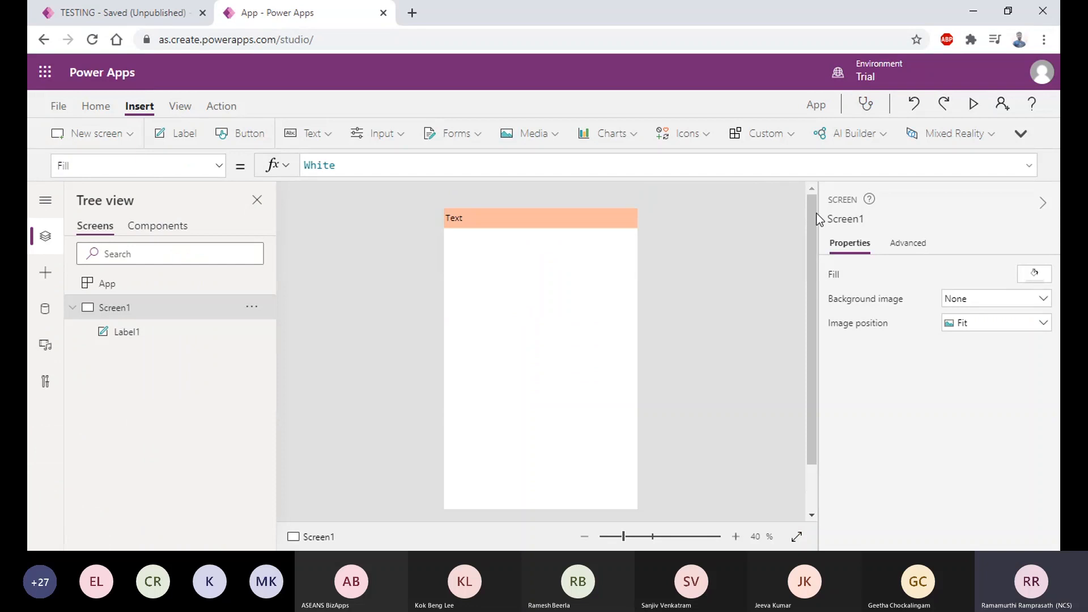
click(973, 105)
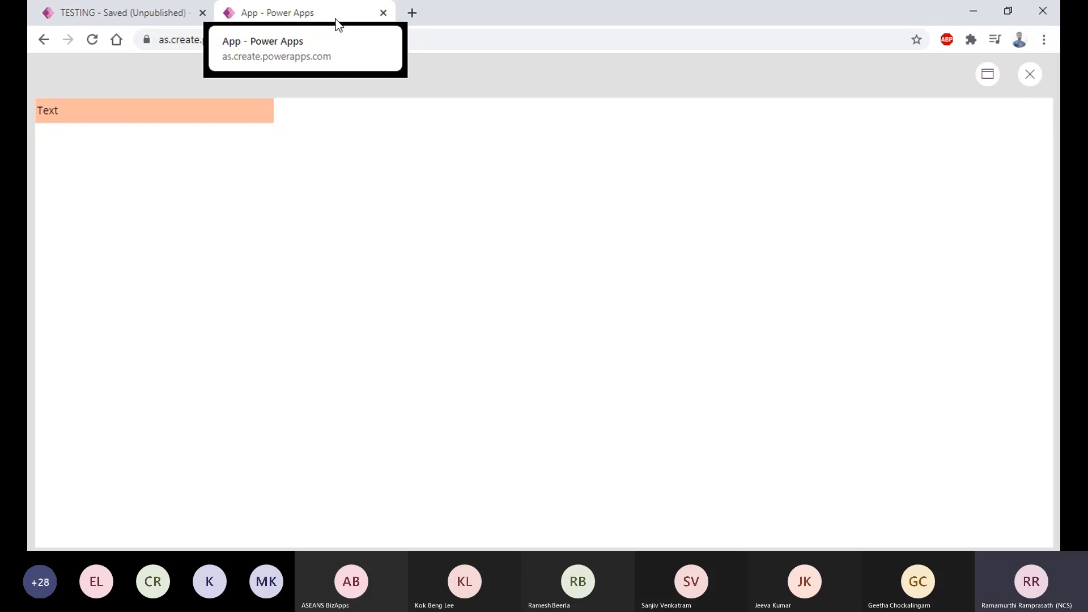
click(1031, 76)
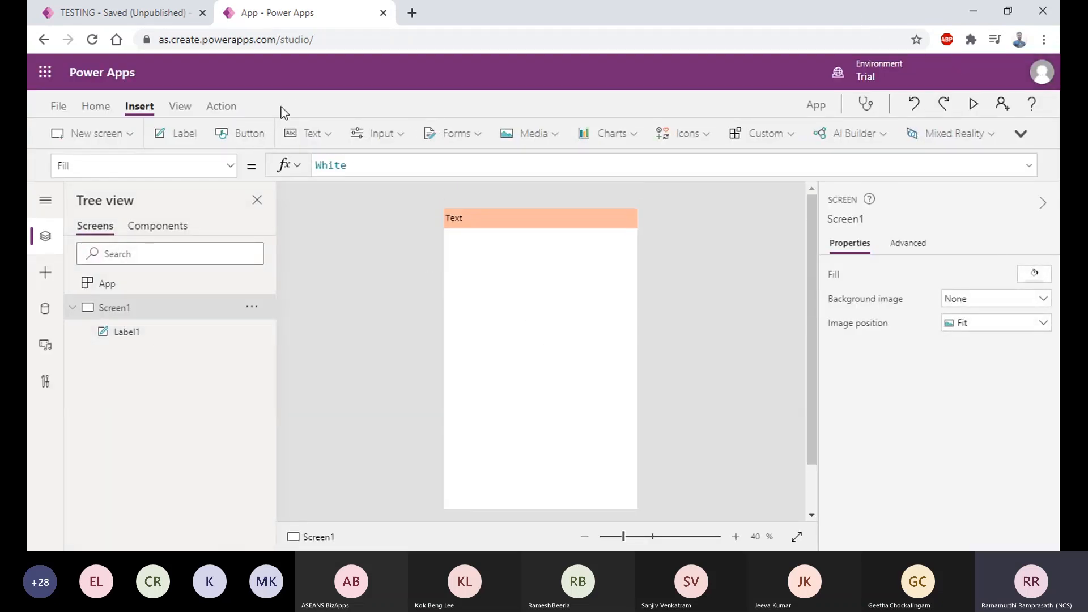
Insert two more labels beneath the orange header, placing Label2 at about X 40, Y 119 and Label3 further down.
click(175, 134)
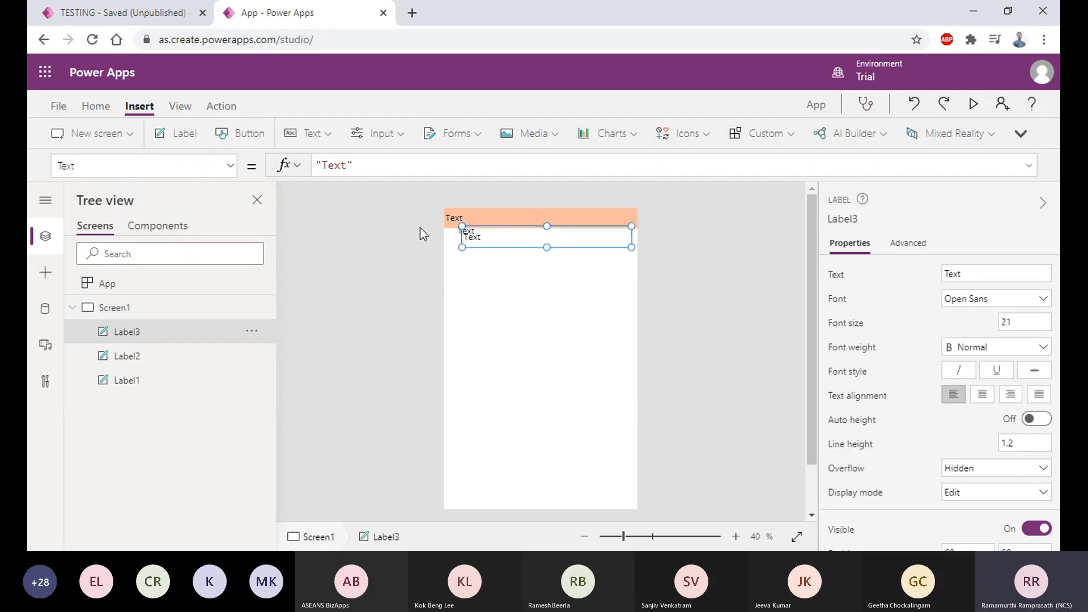
drag(501, 249, 499, 310)
mouse_move(480, 241)
mouse_down()
mouse_move(462, 241)
mouse_move(488, 258)
mouse_move(474, 249)
mouse_up()
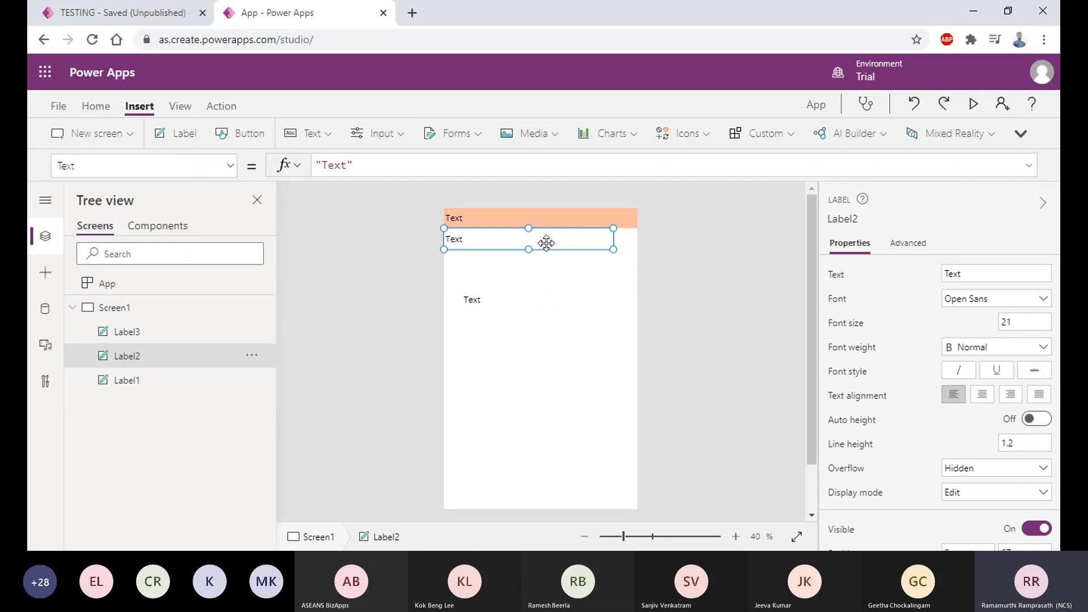
drag(546, 243, 558, 258)
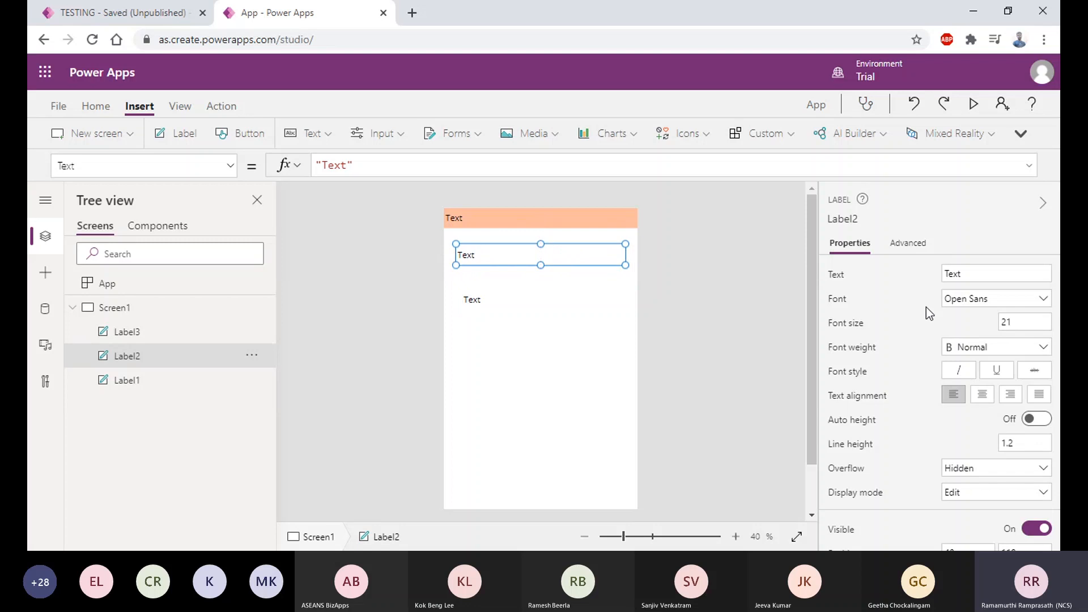
Place Label2 directly beneath the header at X 0, Y 67 and resize it to 640 wide by 99 high.
scroll(926, 307, down, 4)
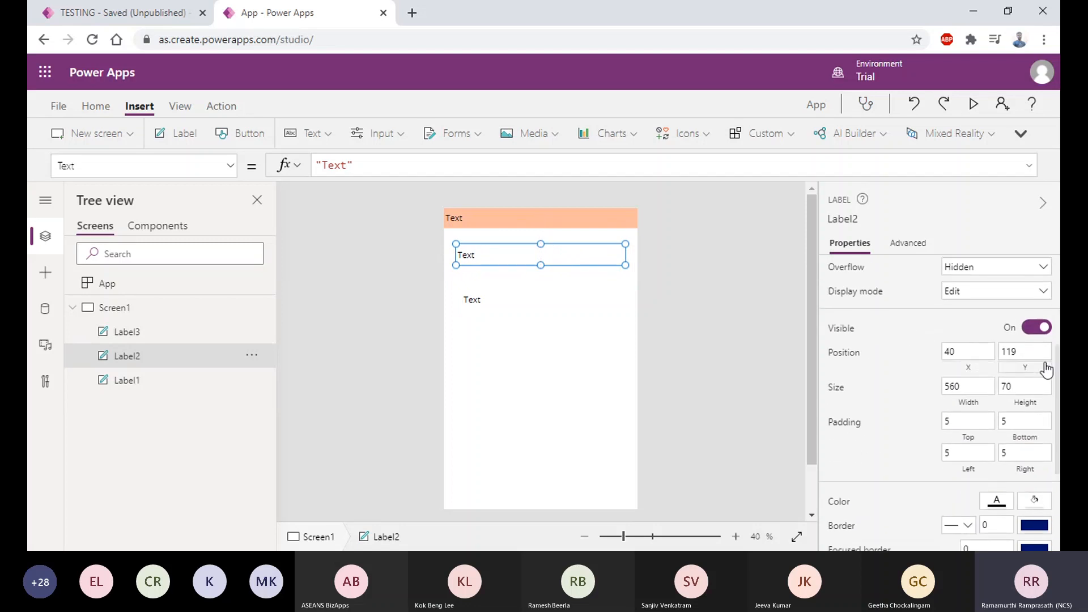
mouse_move(546, 260)
mouse_down()
mouse_move(569, 296)
mouse_move(544, 271)
mouse_move(563, 257)
mouse_move(549, 270)
mouse_move(540, 246)
mouse_up()
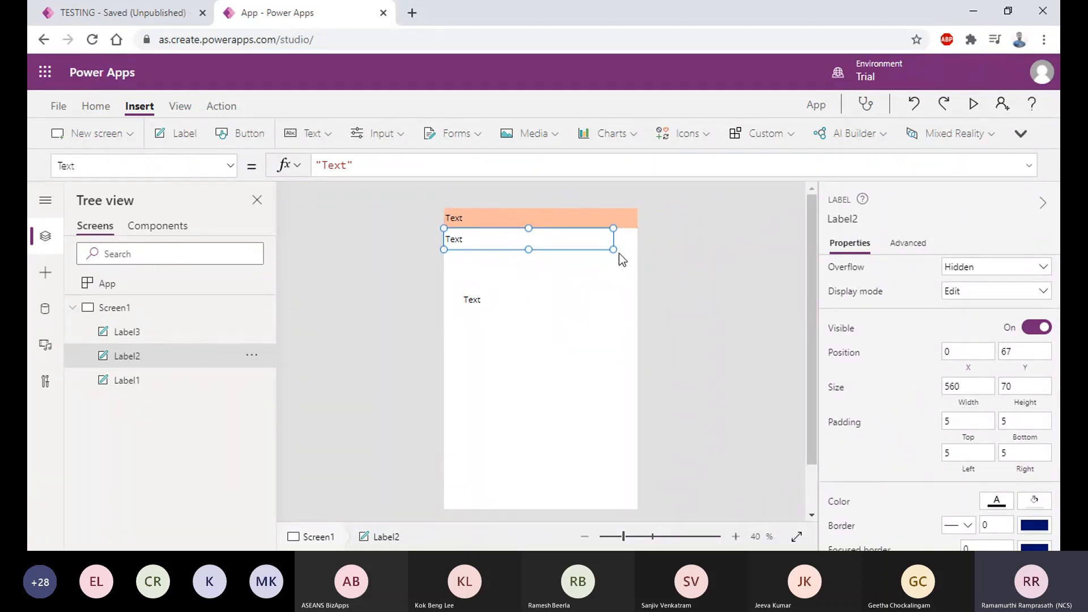
drag(625, 249, 635, 248)
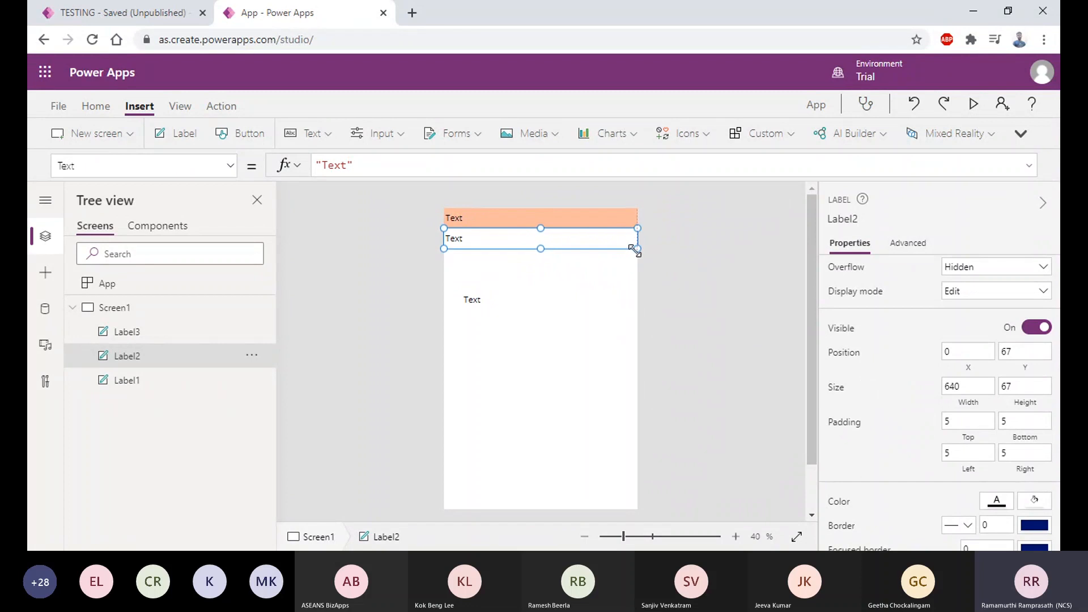
drag(540, 249, 539, 253)
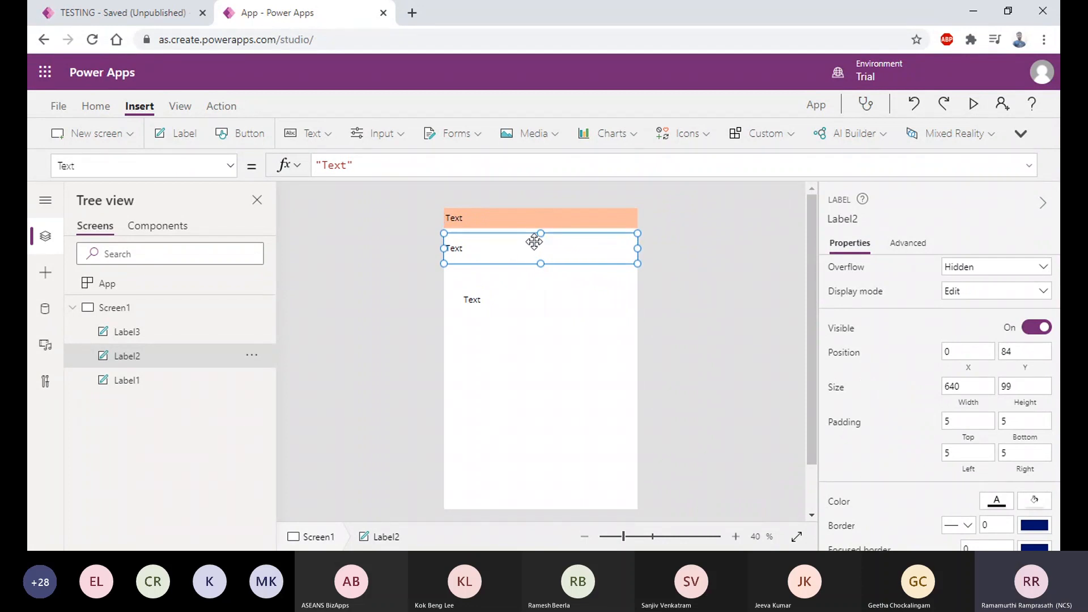
mouse_move(534, 242)
mouse_down()
mouse_move(509, 230)
mouse_move(531, 243)
mouse_up()
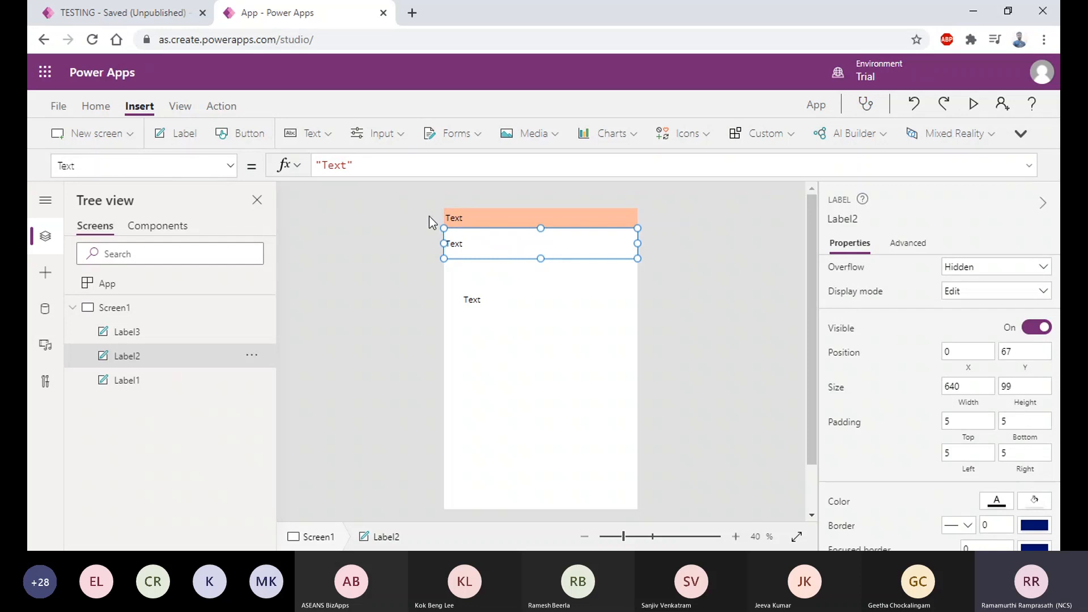
Set Label2's Text formula to "App width " & App.Width and save the app.
click(354, 166)
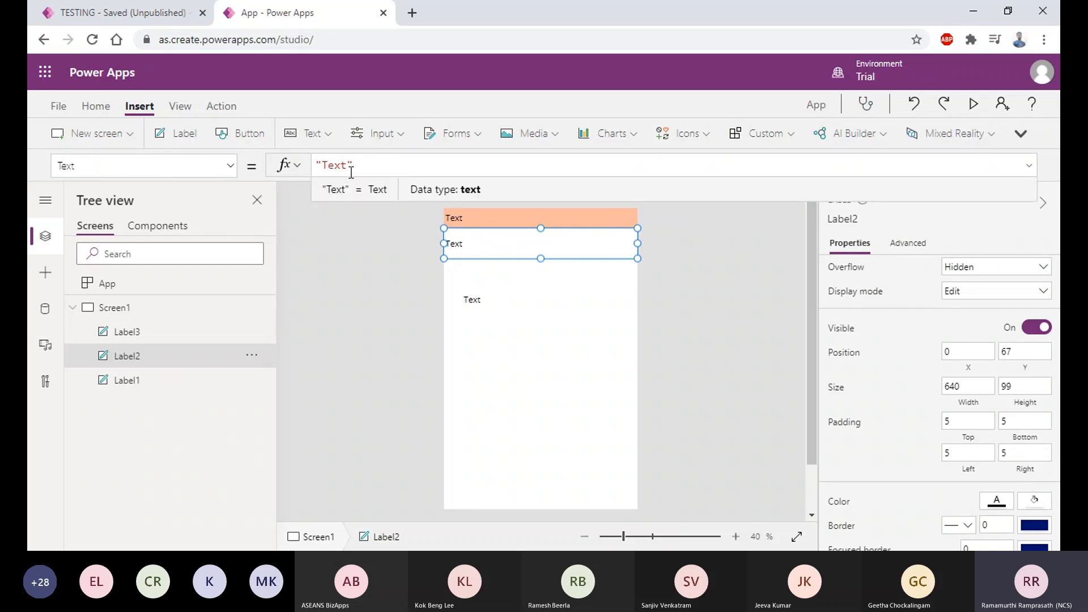
drag(373, 169, 313, 174)
text("App)
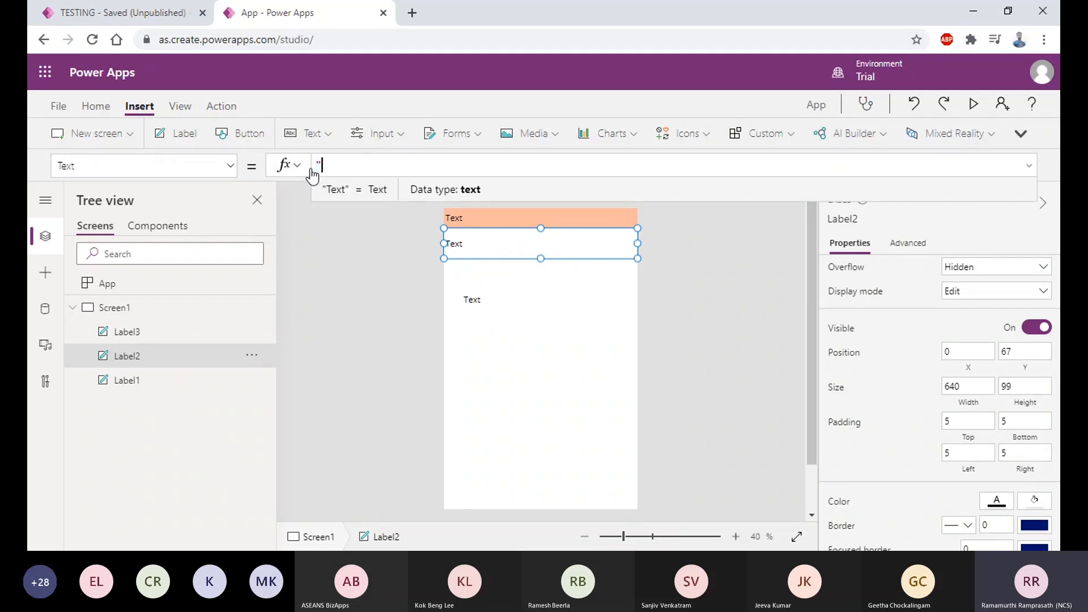
text( widt)
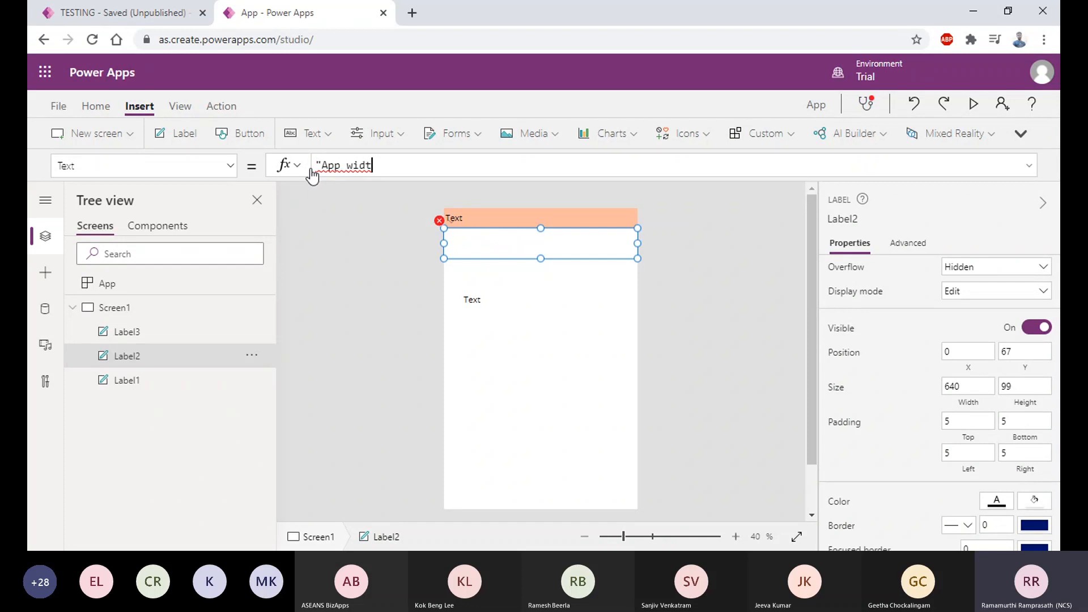
text(h")
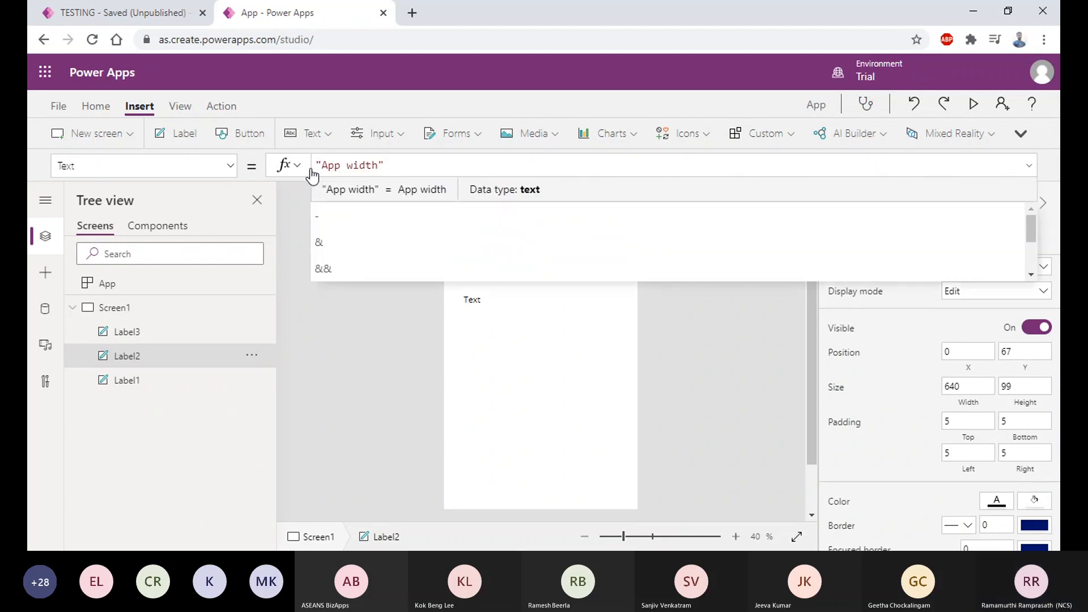
text( & App.w)
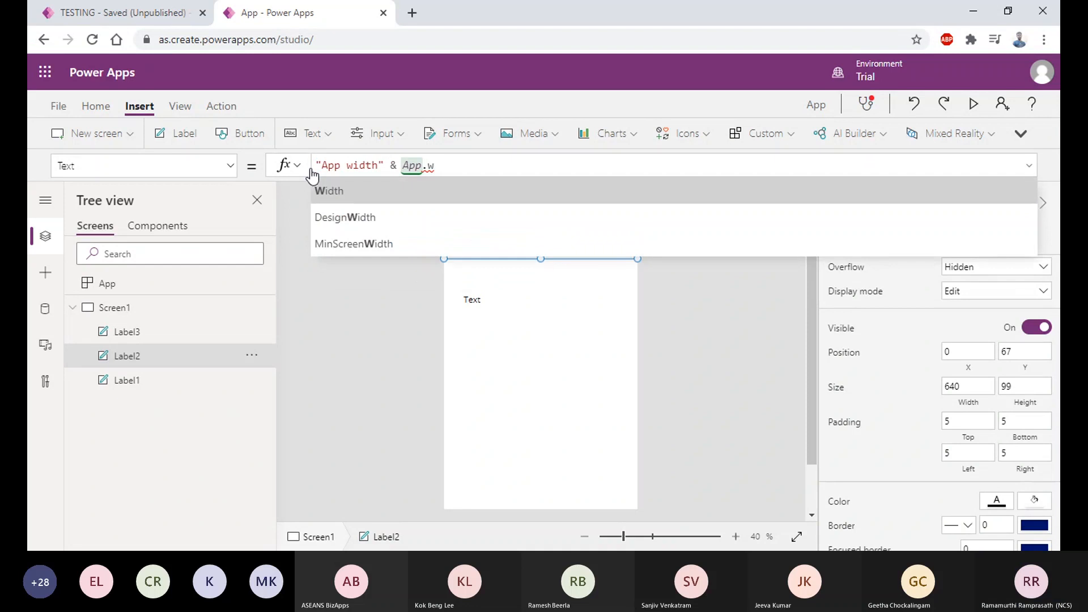
key(Tab)
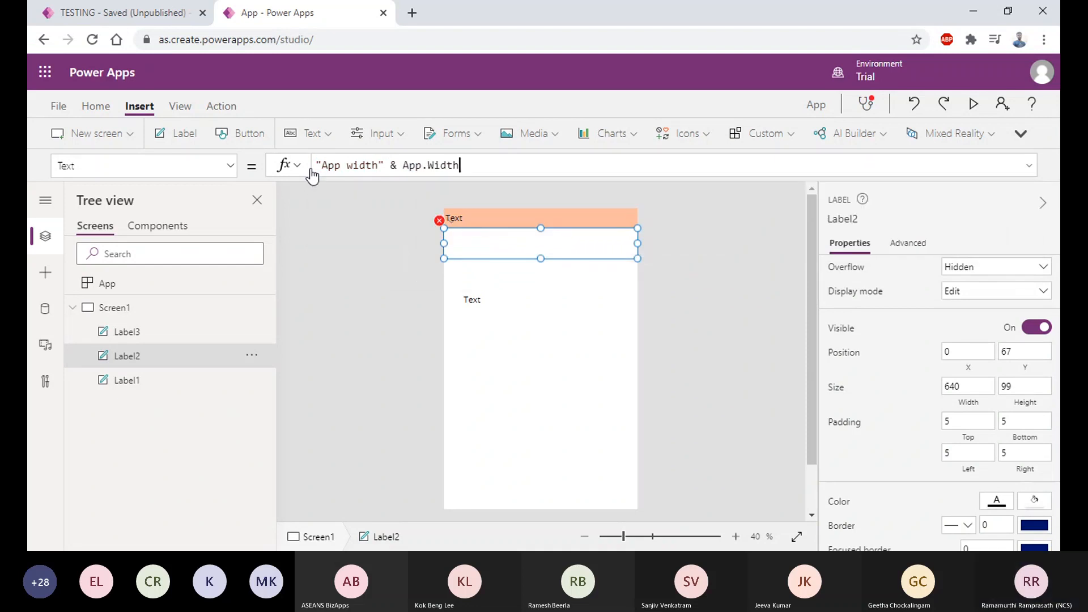
click(378, 165)
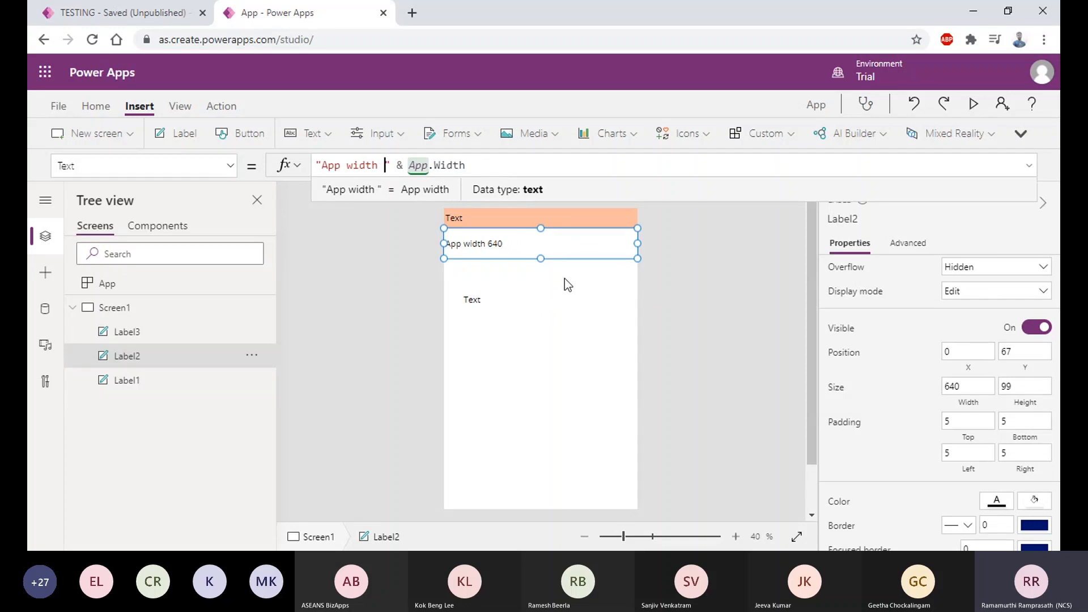
click(596, 292)
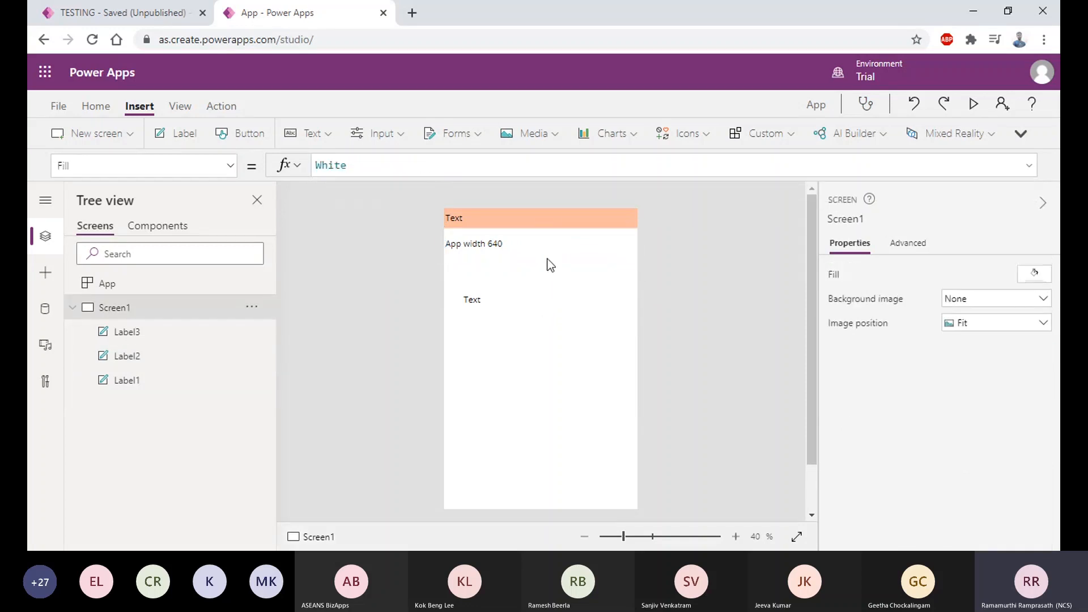
click(539, 244)
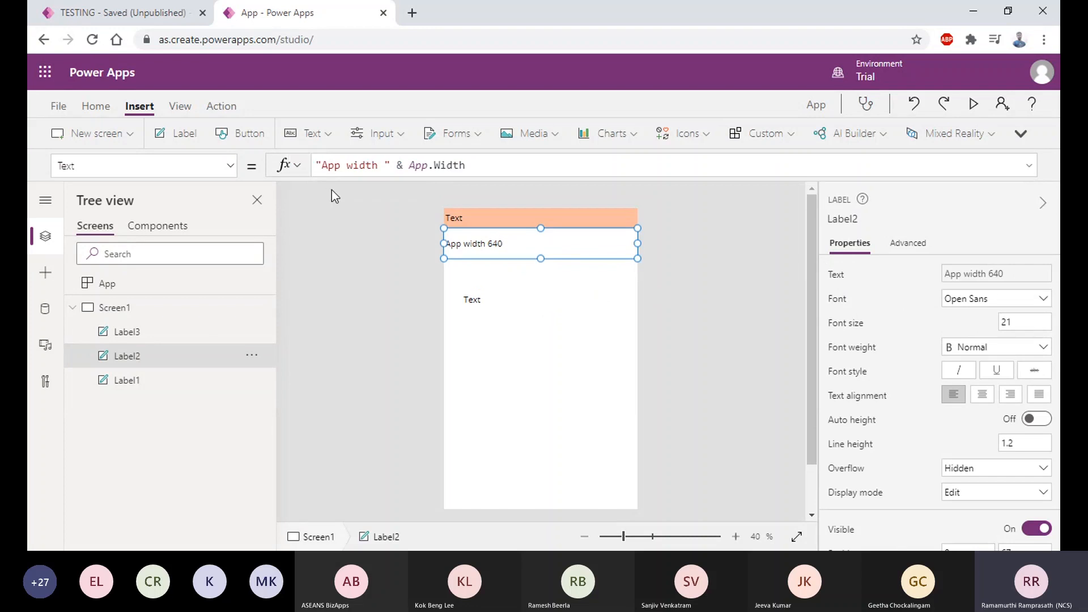
key(ctrl+s)
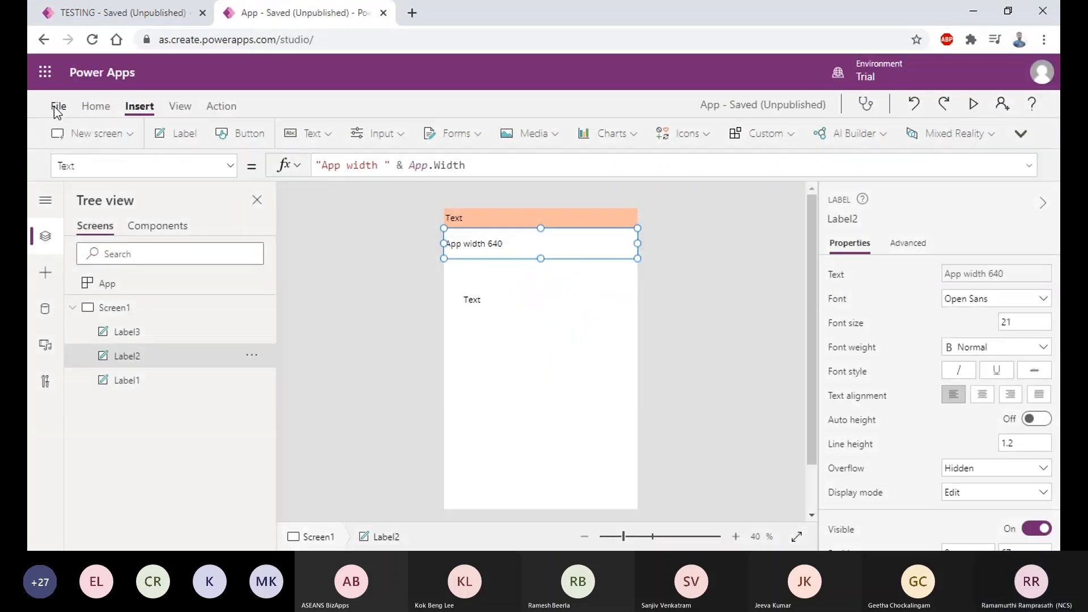
Review the app's screen size and orientation settings and return to the canvas.
click(57, 108)
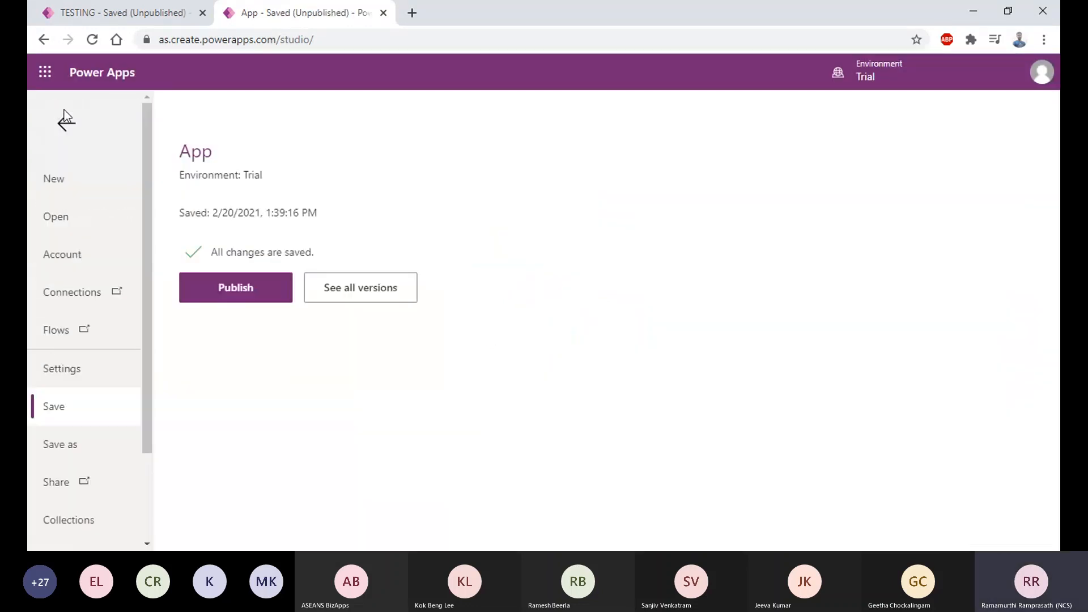
click(85, 371)
click(308, 244)
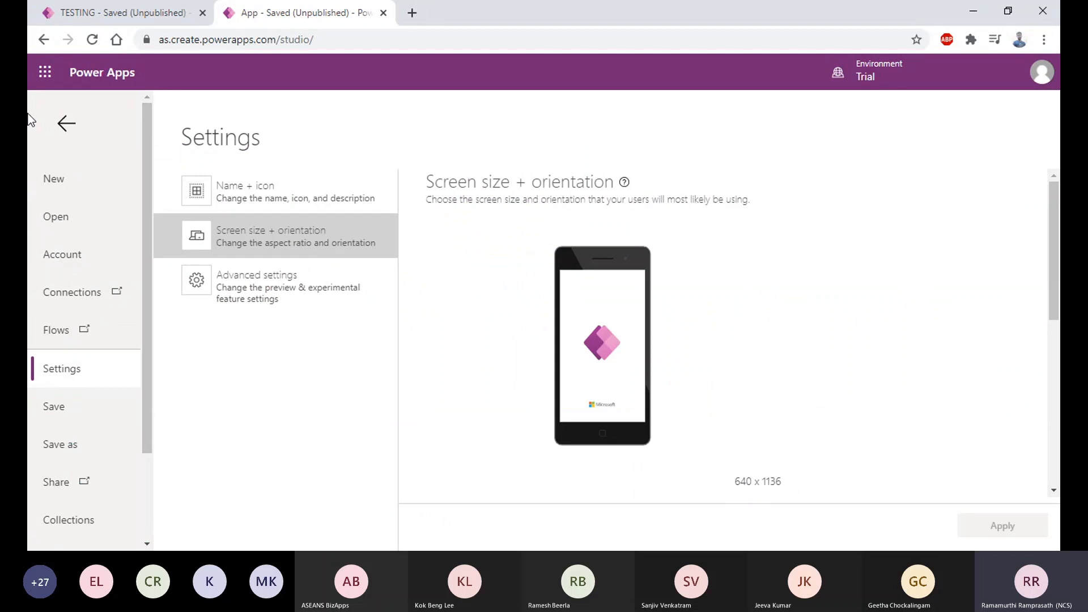
click(67, 124)
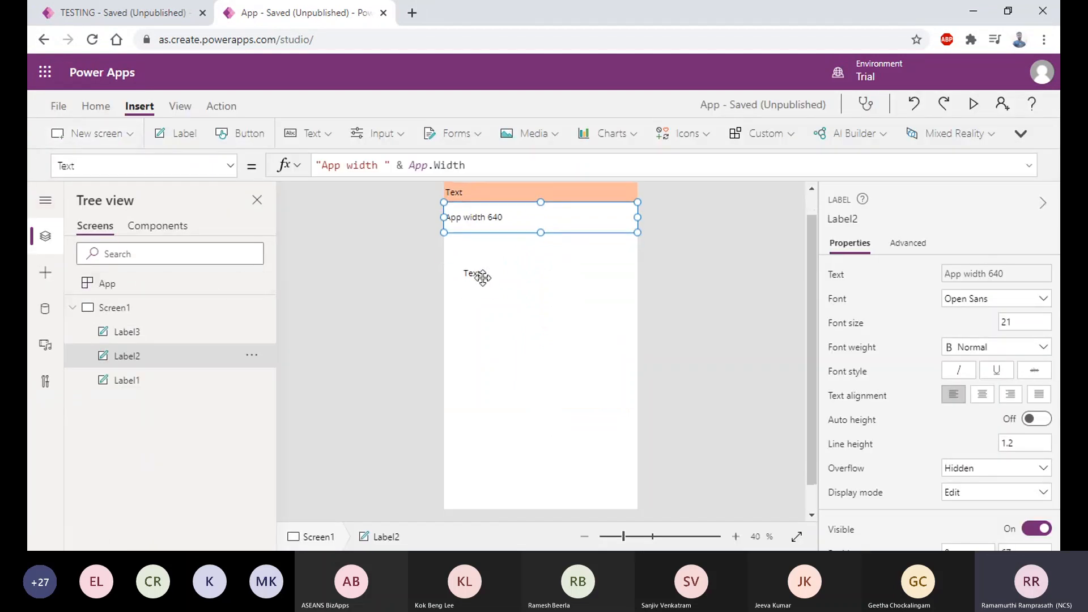
Move Label3 to the screen's left edge below Label2, set its Text formula to "App Heidth "&App.Height, and save the app.
drag(477, 274, 465, 255)
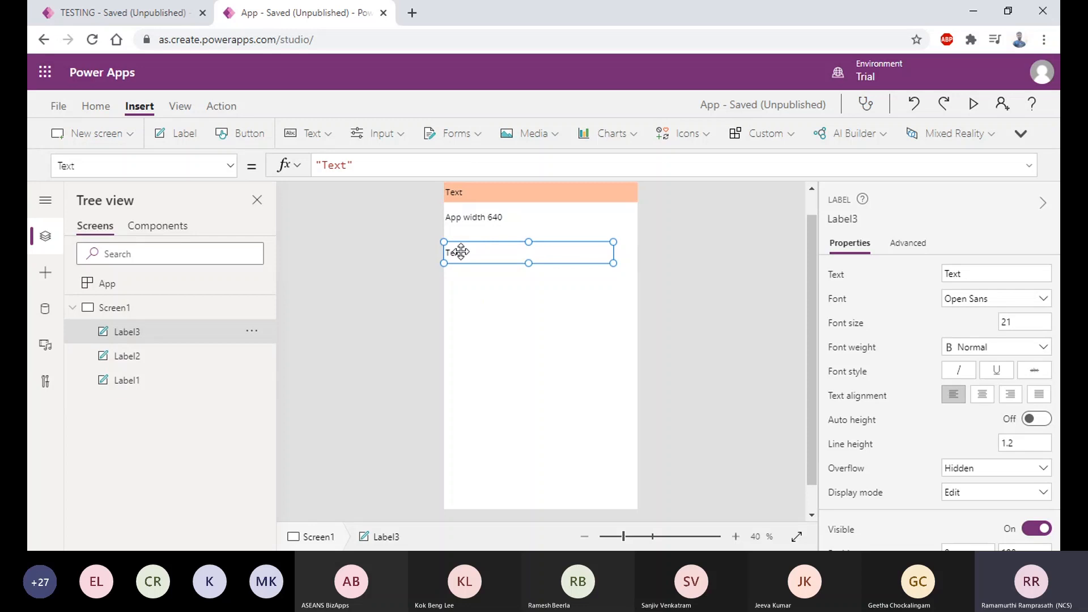
double_click(332, 162)
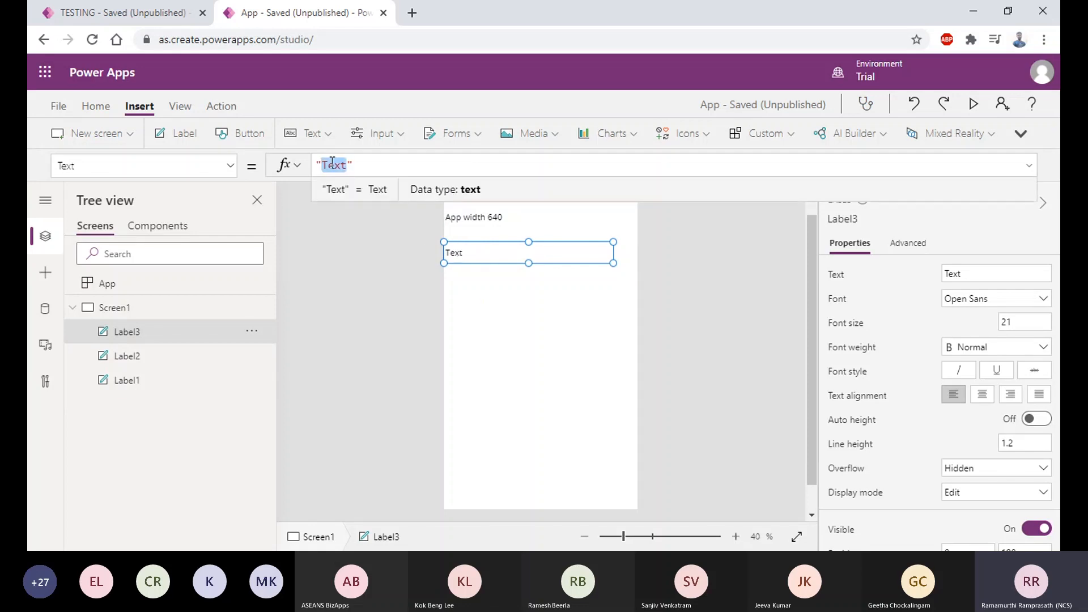
text(App Heidth ")
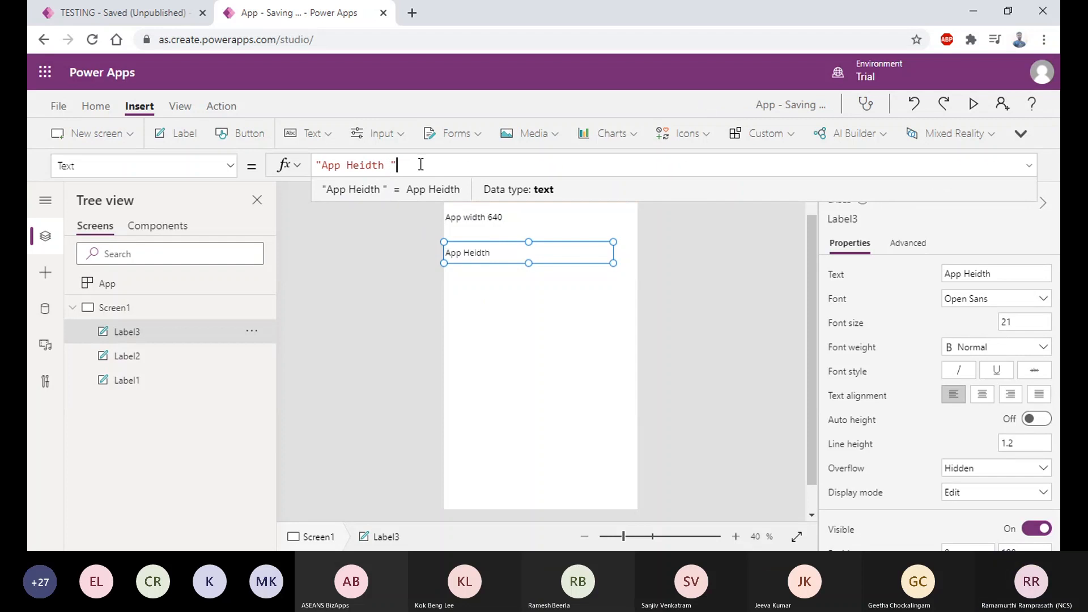
text(&)
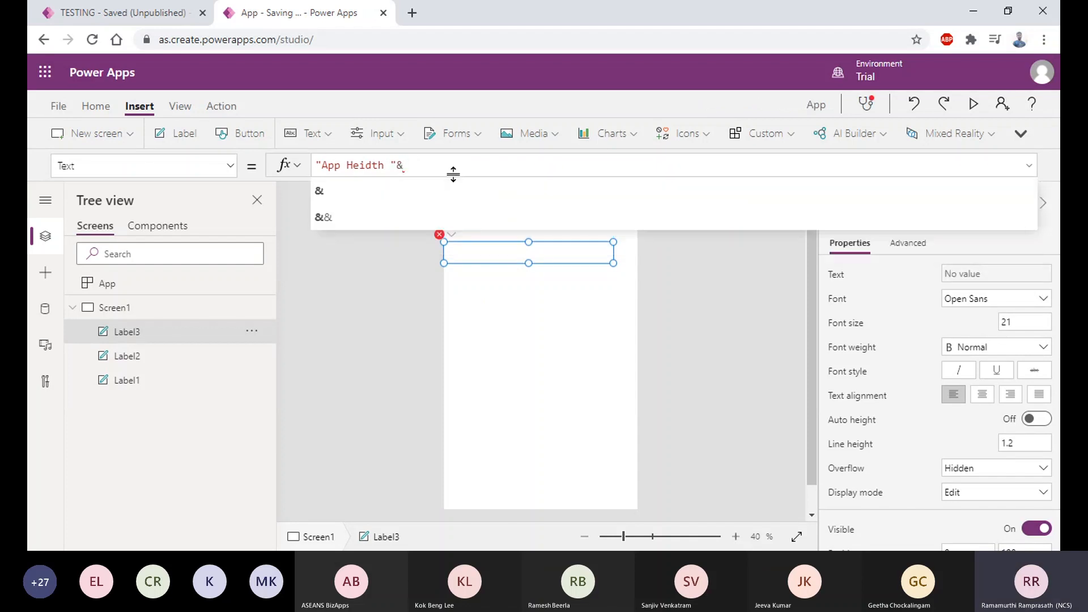
text(App.he)
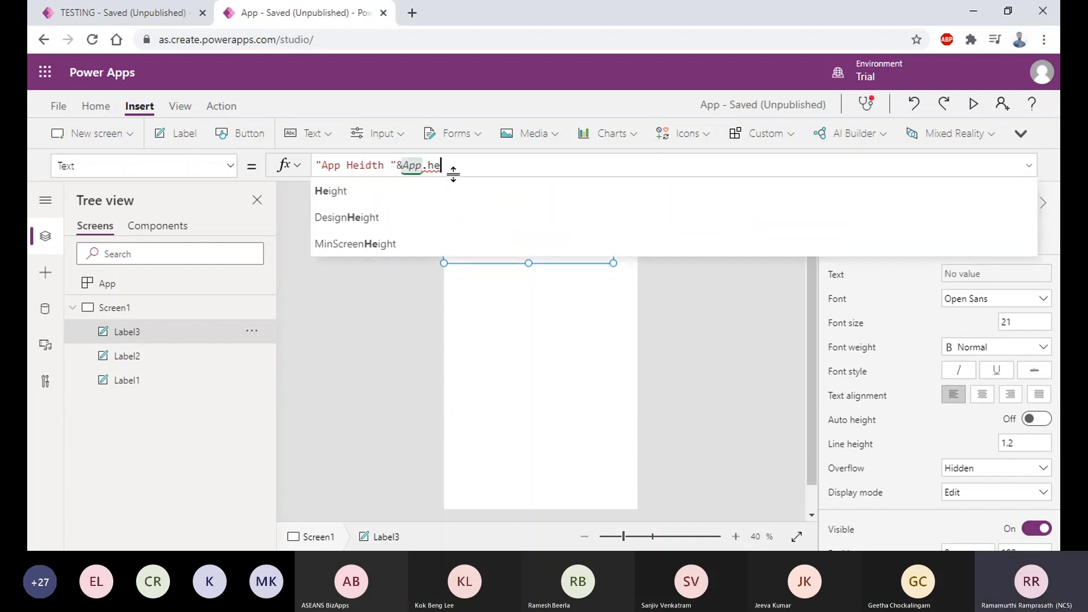
key(Tab)
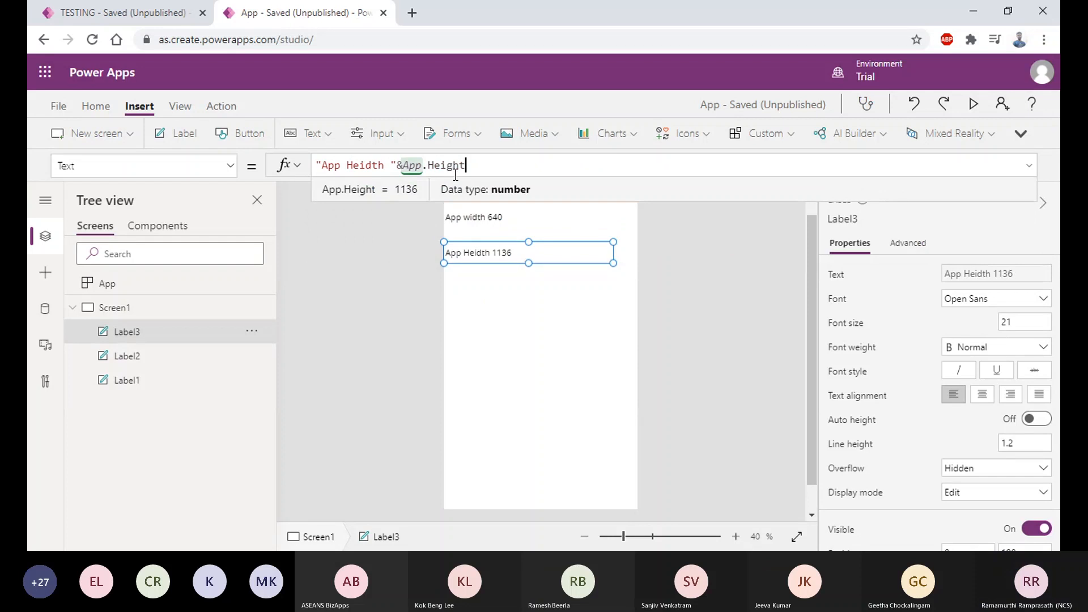
click(522, 318)
click(510, 252)
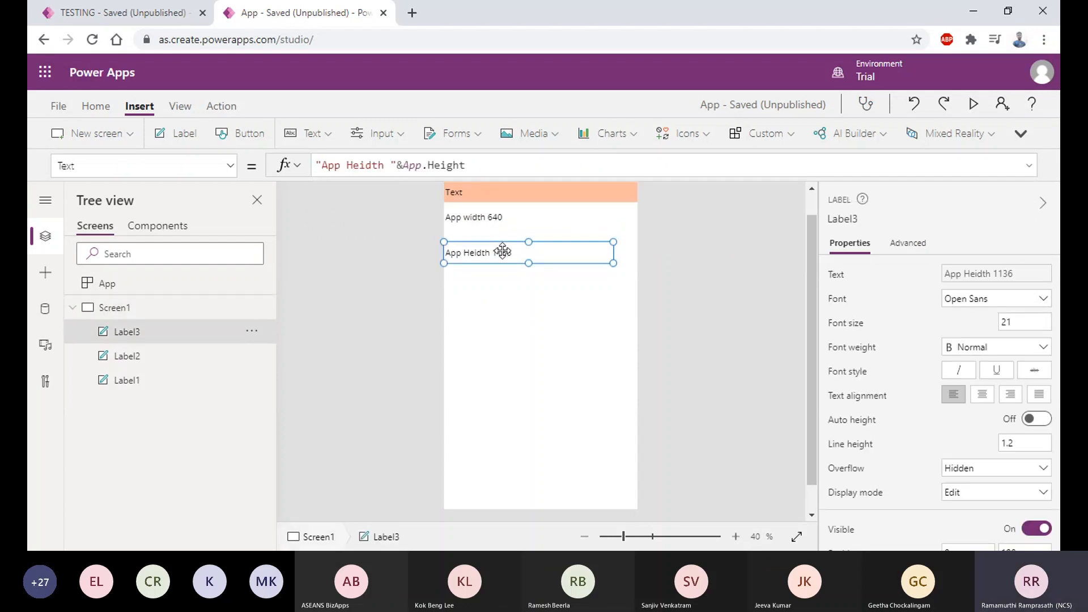
key(ctrl+s)
click(575, 318)
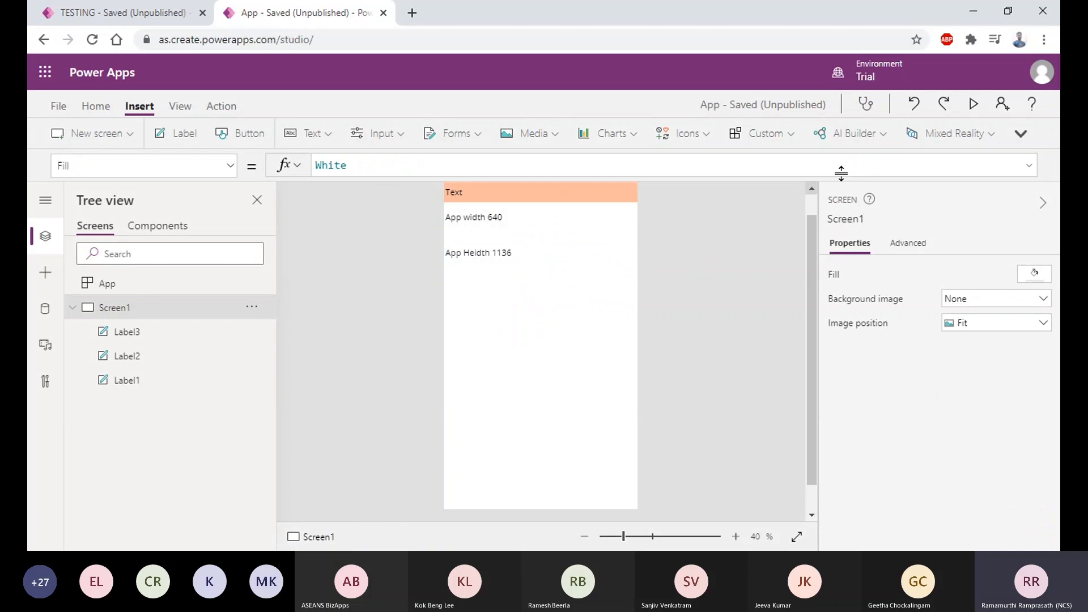
Preview the app while narrowing, widening and maximizing the browser window to examine the width and height labels, and close the preview.
click(978, 108)
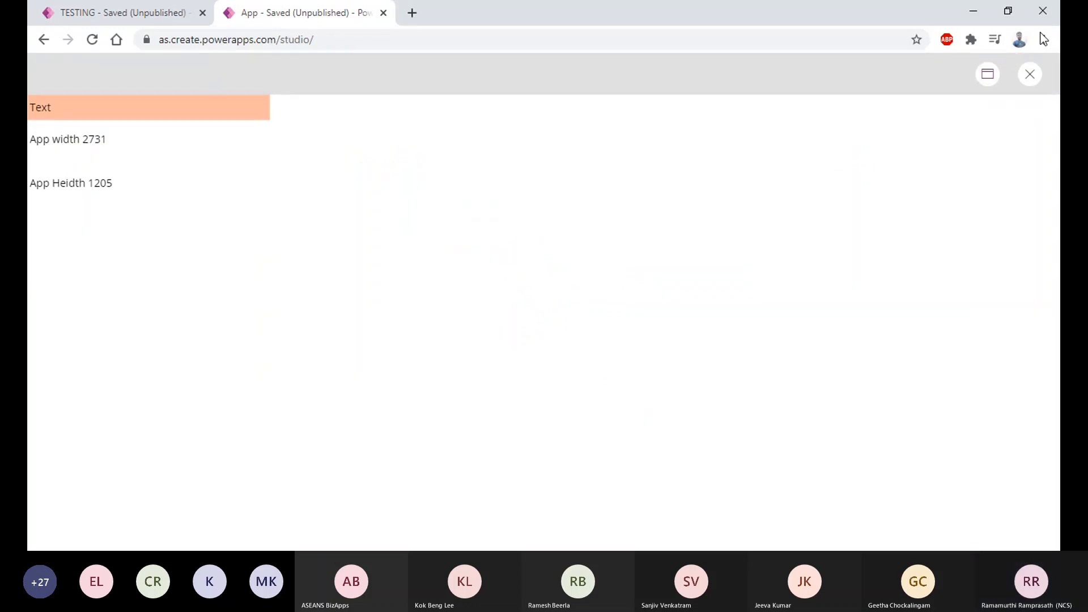
click(1015, 12)
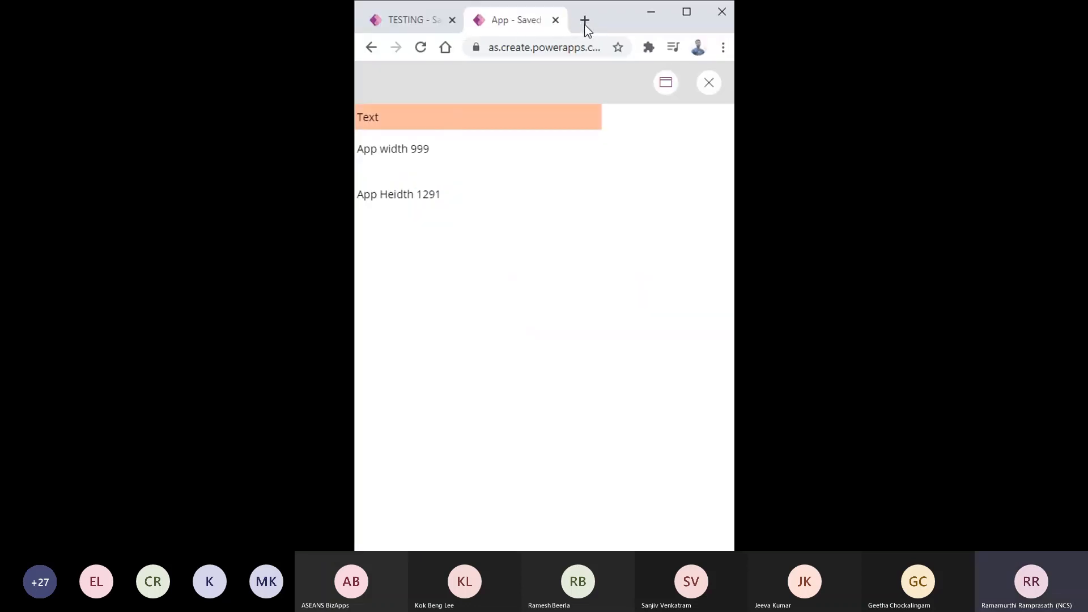
drag(355, 180, 352, 180)
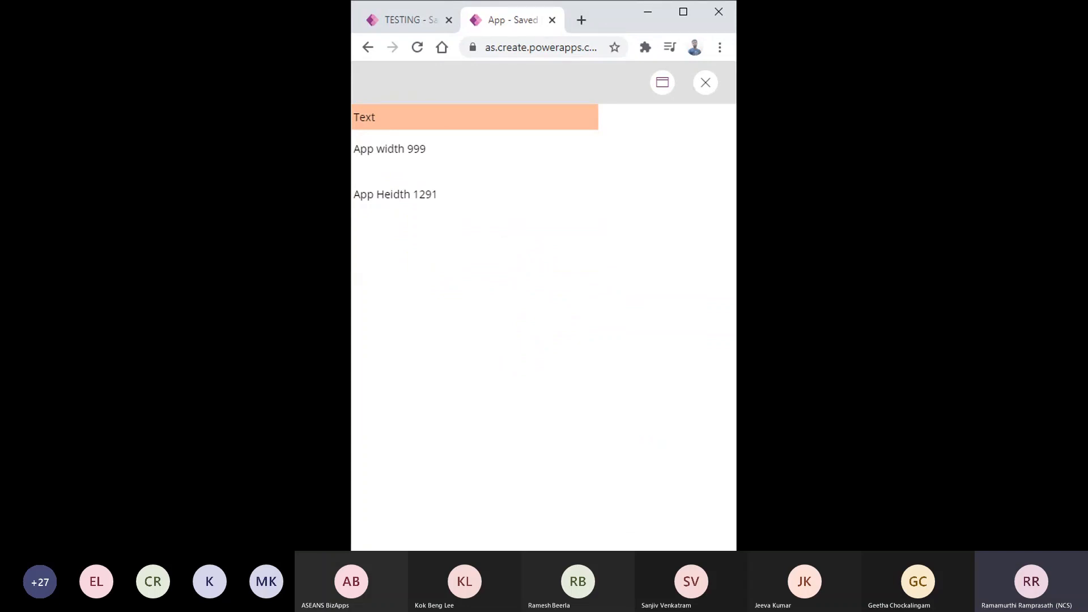
drag(617, 18, 702, 18)
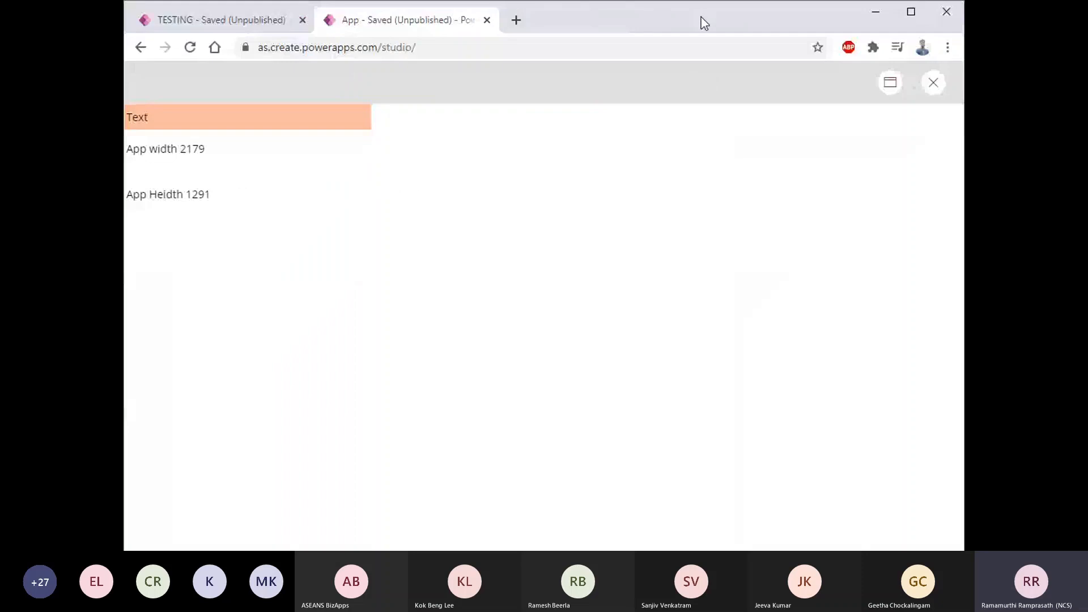
click(911, 11)
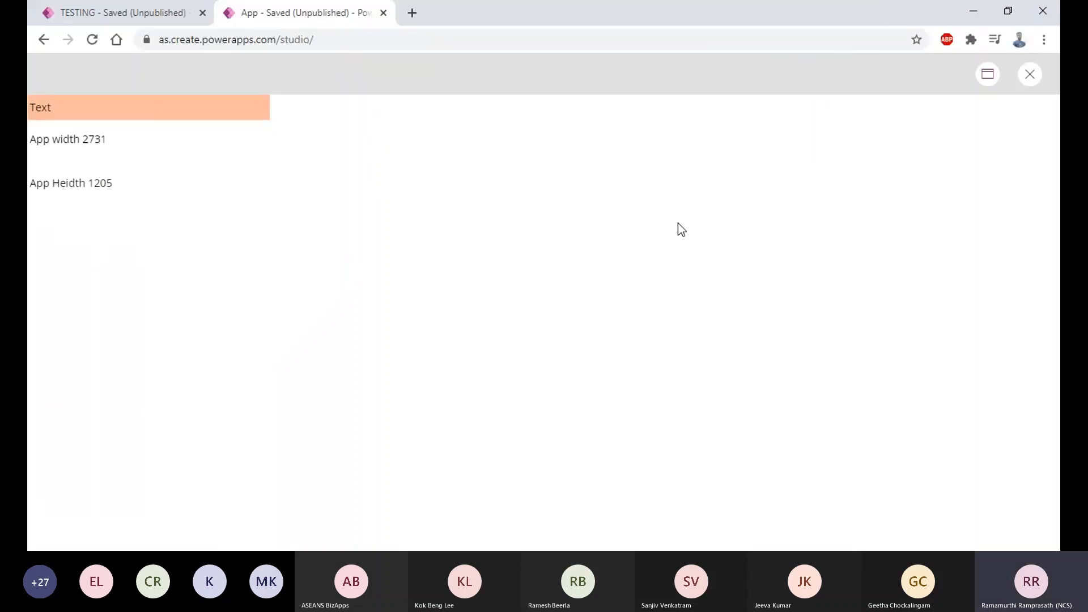
click(1031, 76)
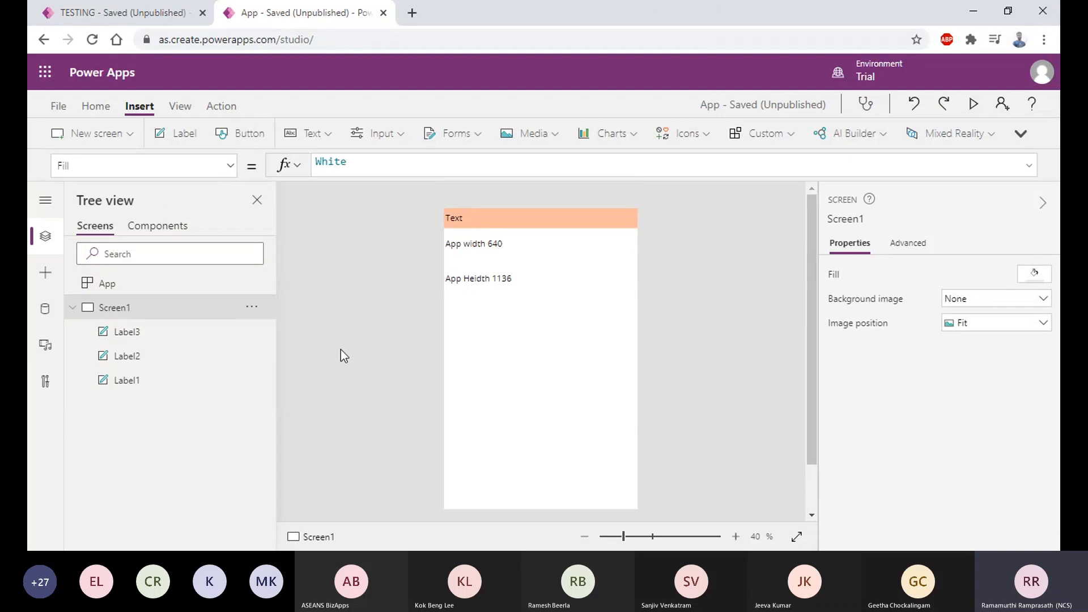
Insert two more labels and stack them at the screen's left edge below the app height label.
click(190, 140)
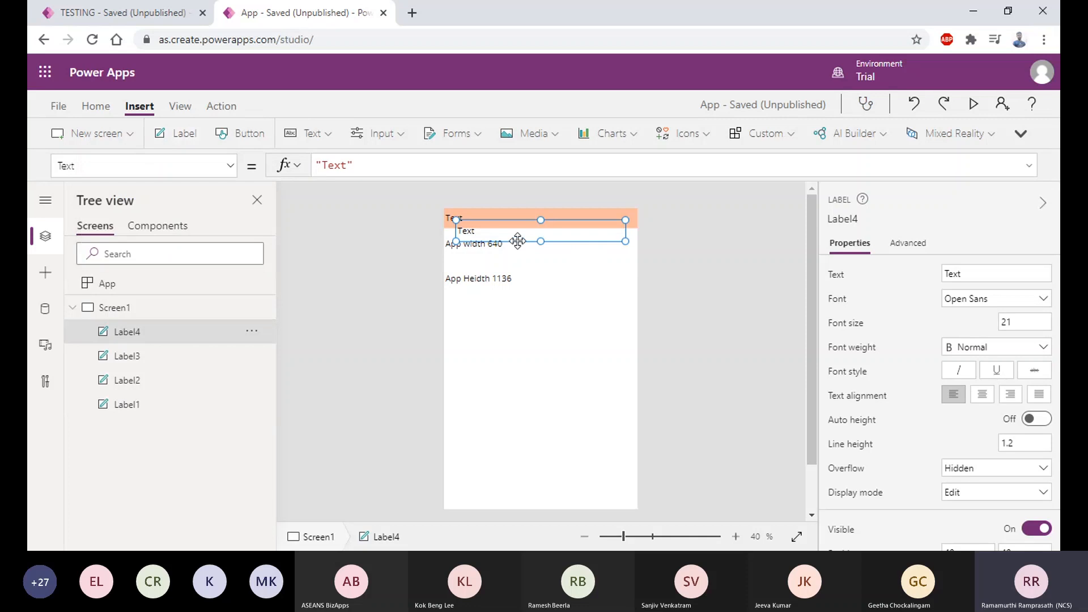
drag(512, 233, 501, 316)
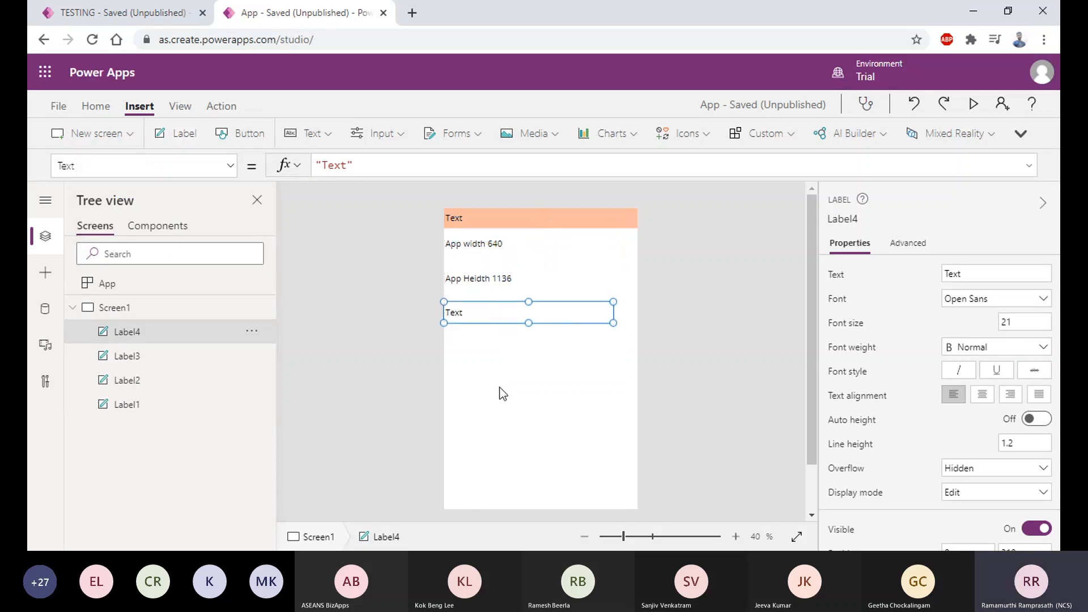
click(500, 391)
click(139, 406)
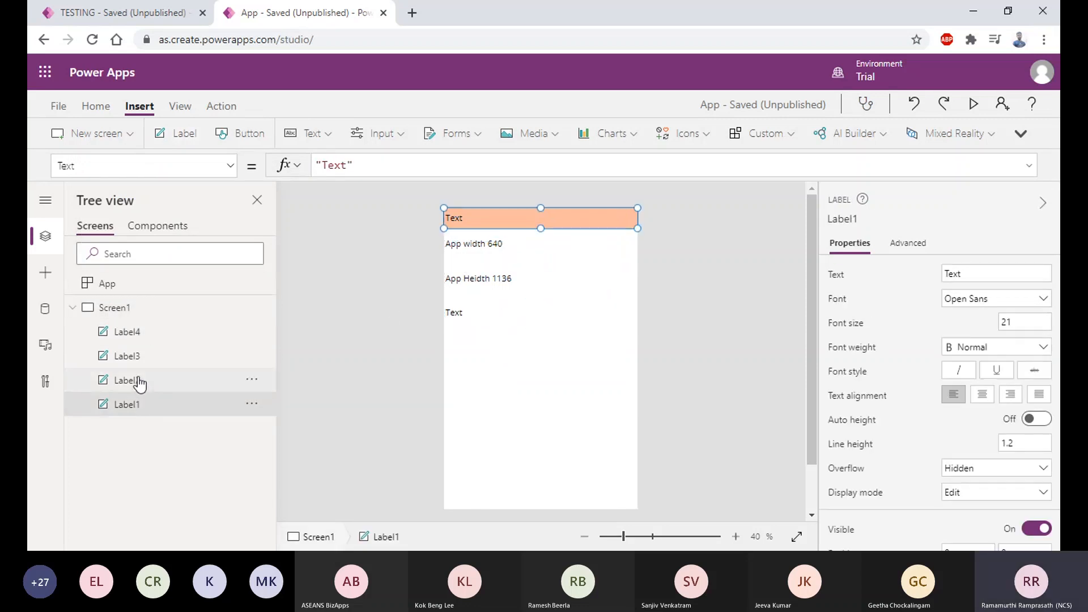
click(139, 381)
click(122, 308)
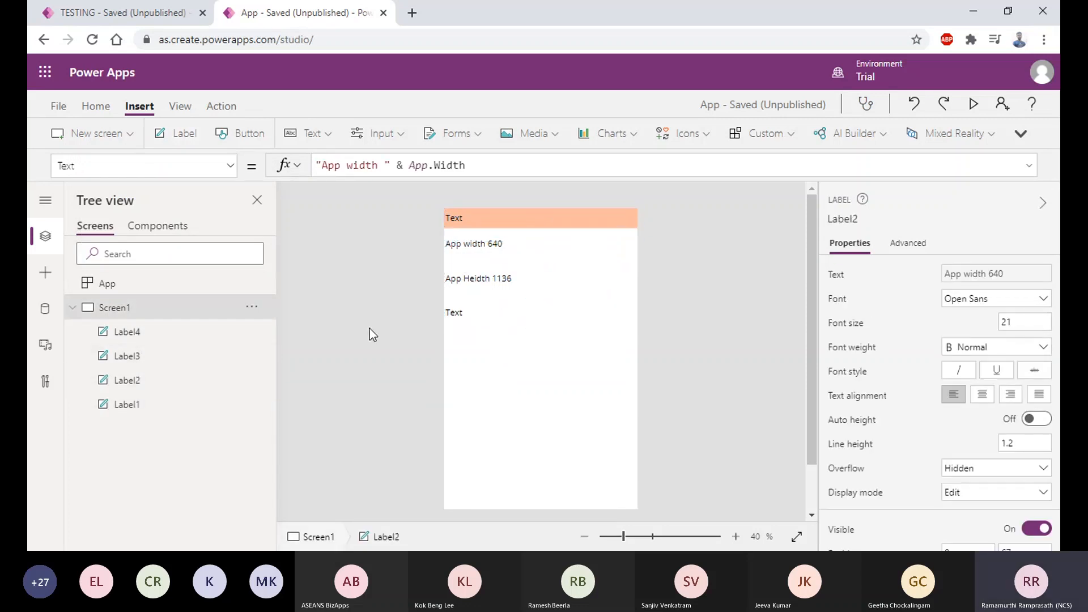
click(193, 139)
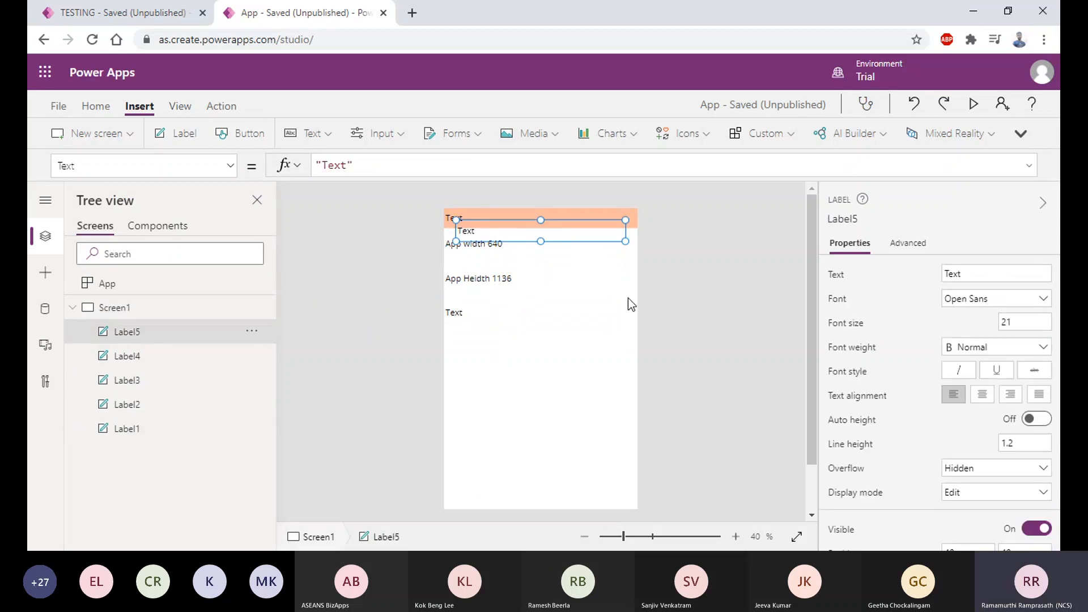
drag(563, 237, 539, 334)
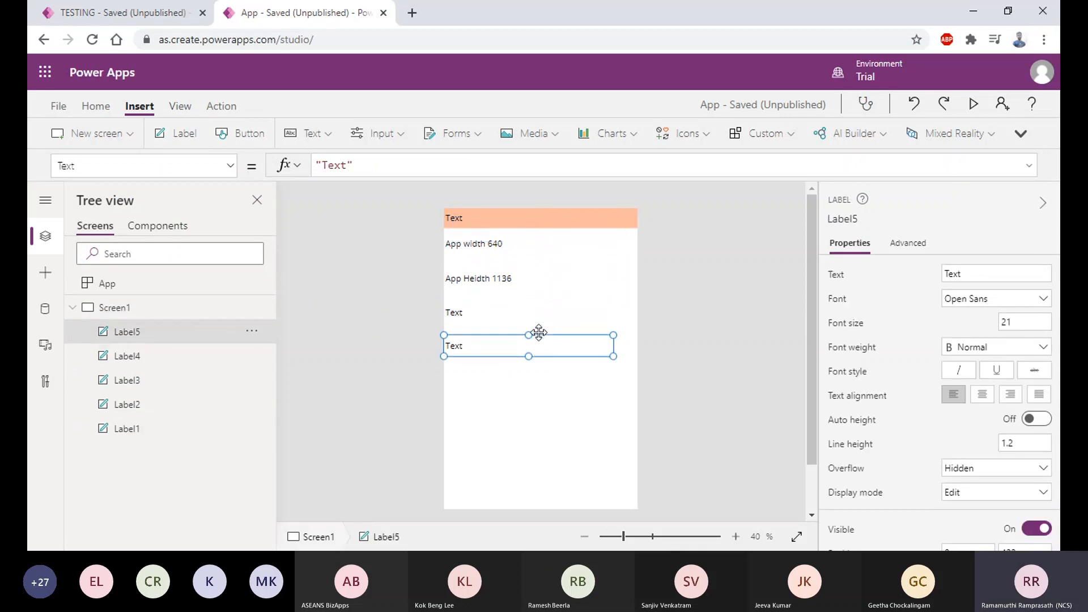
Set the Text formula of Label4, below the app height label, to "App Design Height " & App.DesignHeight.
click(496, 311)
double_click(330, 166)
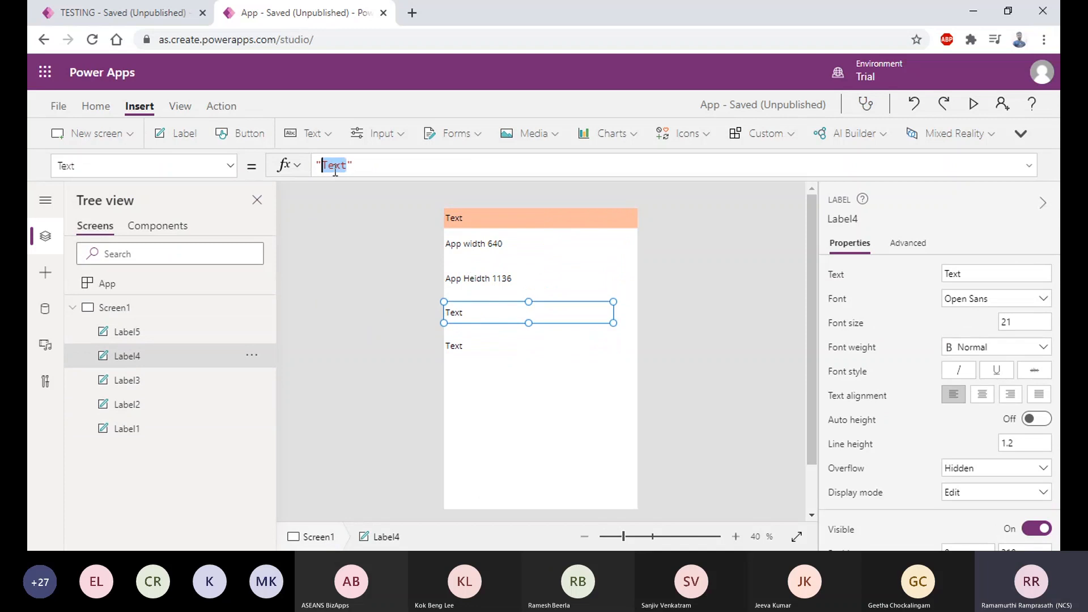
text(App D)
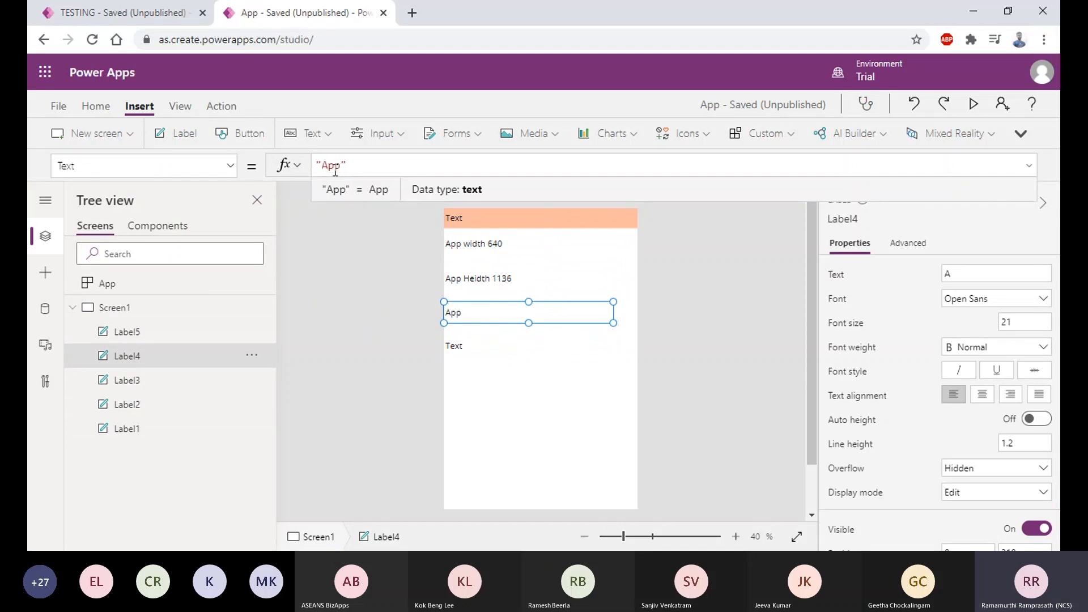
text(E)
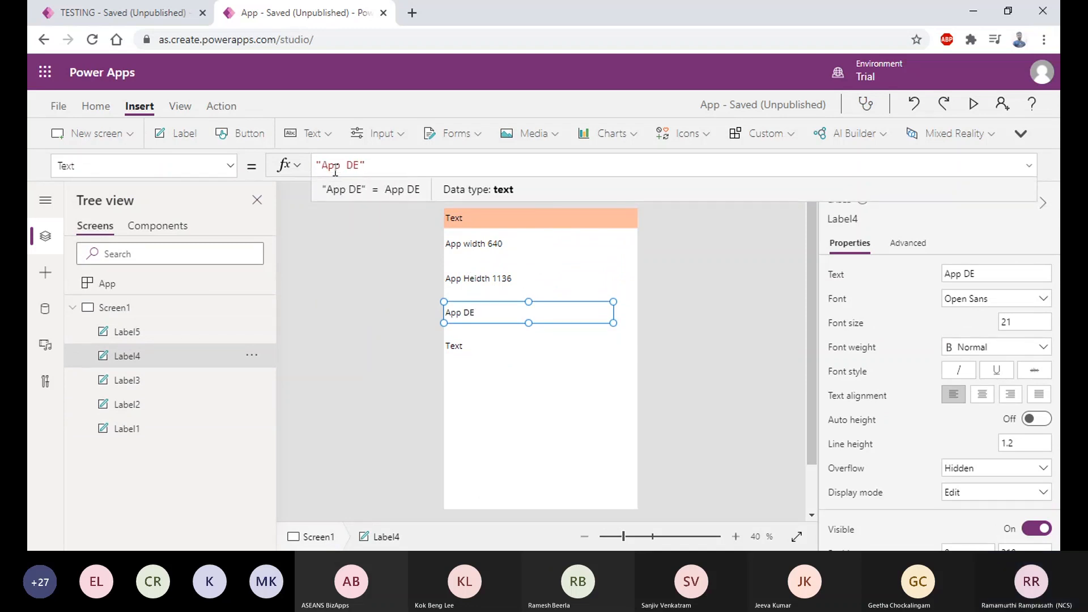
key(BackSpace)
text(esign He)
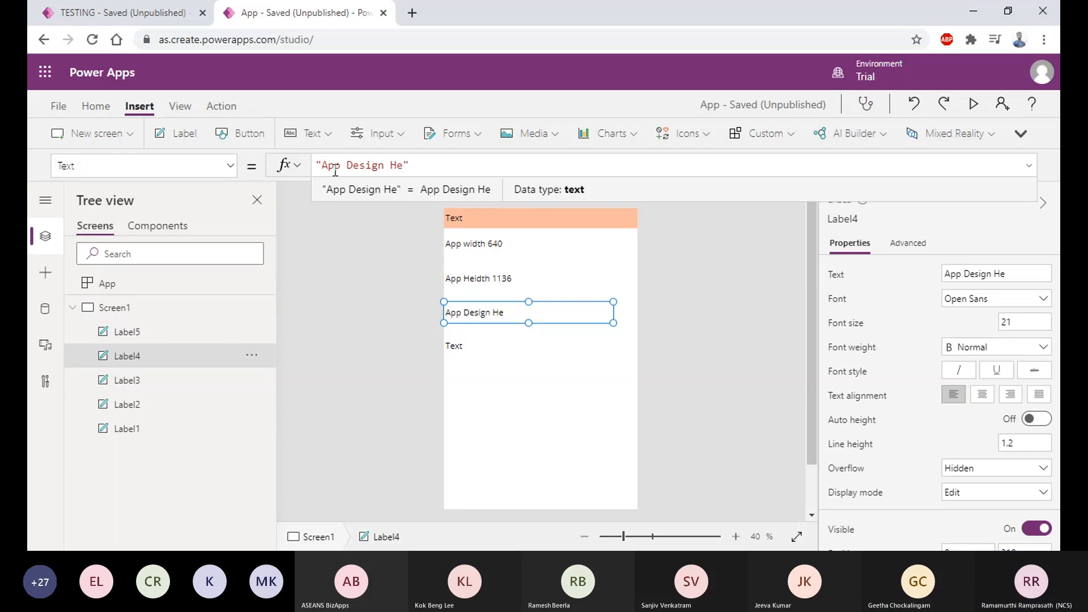
text(ight)
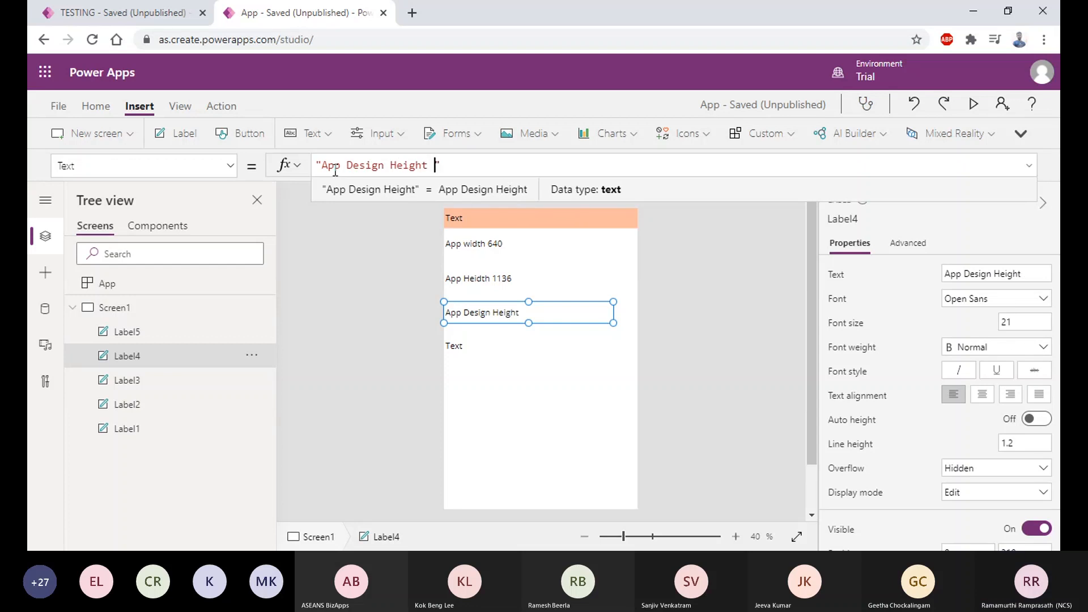
key(End)
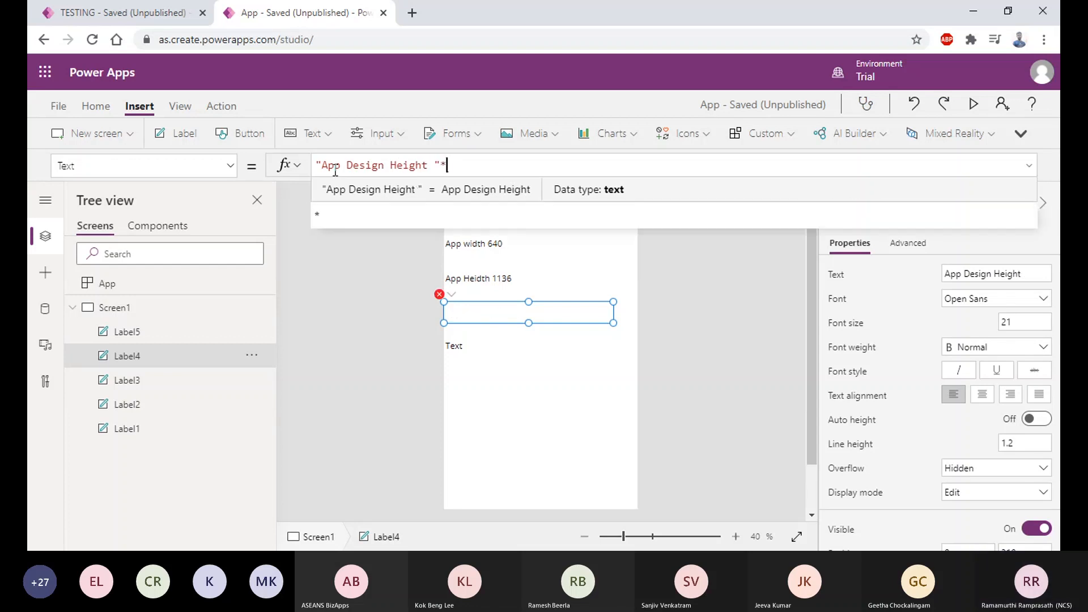
text(& App.des)
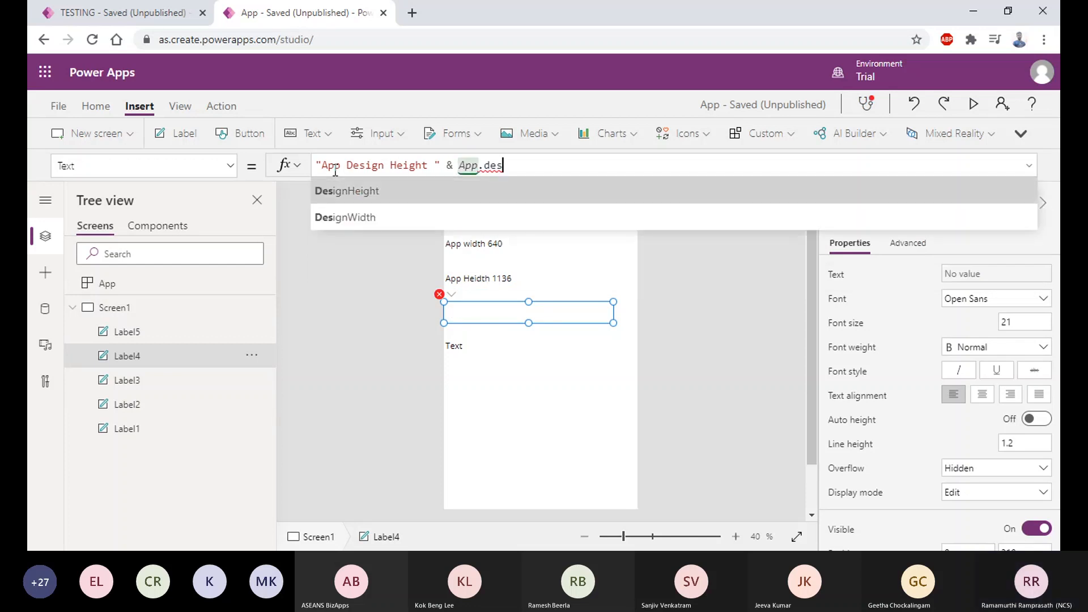
key(Tab)
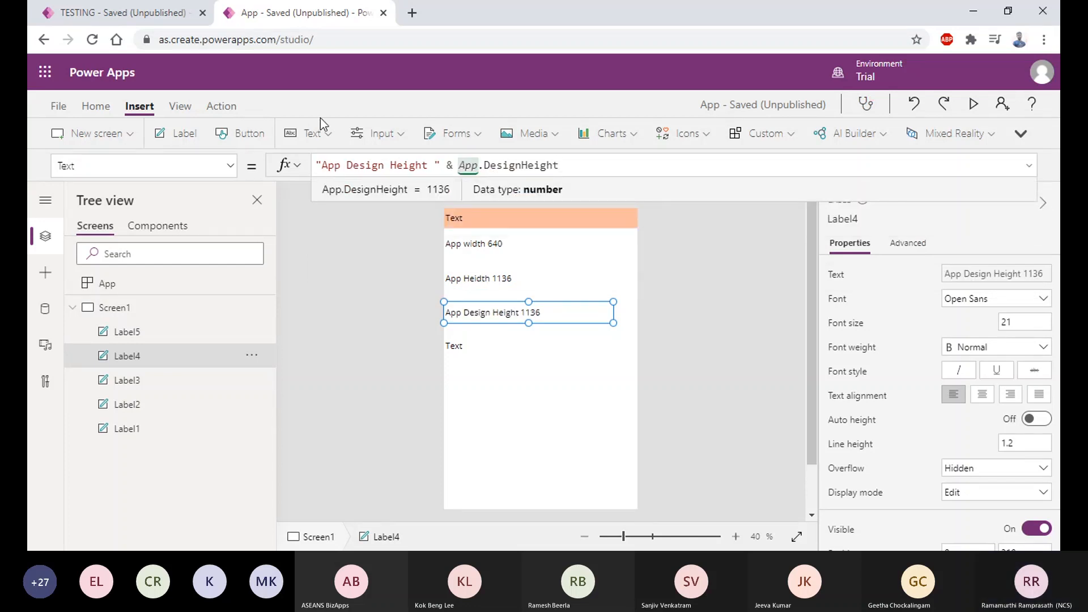
Copy Label4's Text formula into Label5's Text property and remove the extra opening quotation mark.
key(ctrl+a)
key(ctrl+c)
click(486, 377)
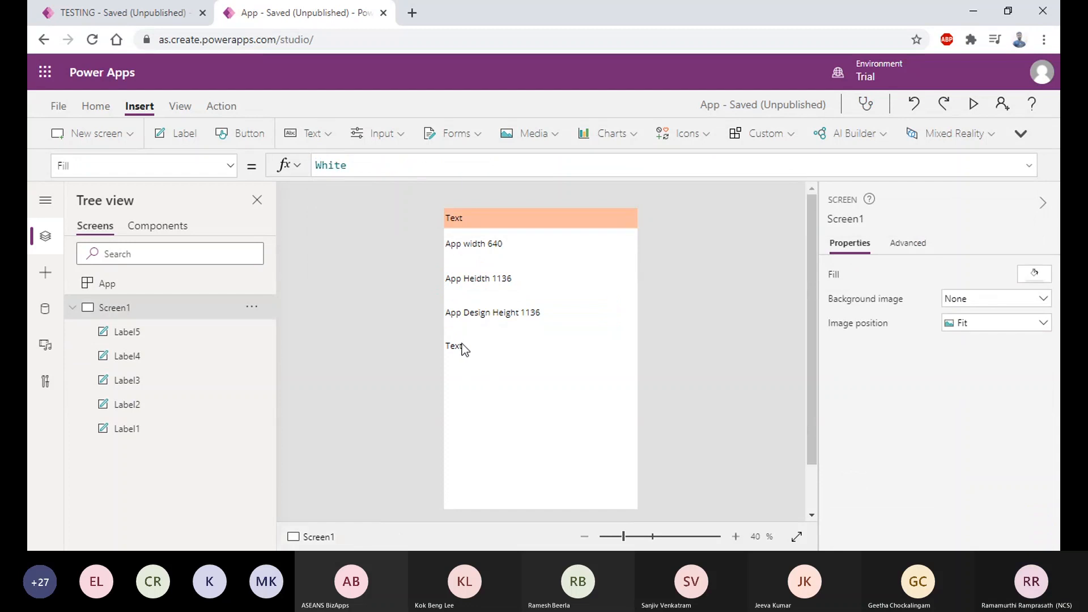
click(462, 346)
double_click(332, 165)
key(ctrl+v)
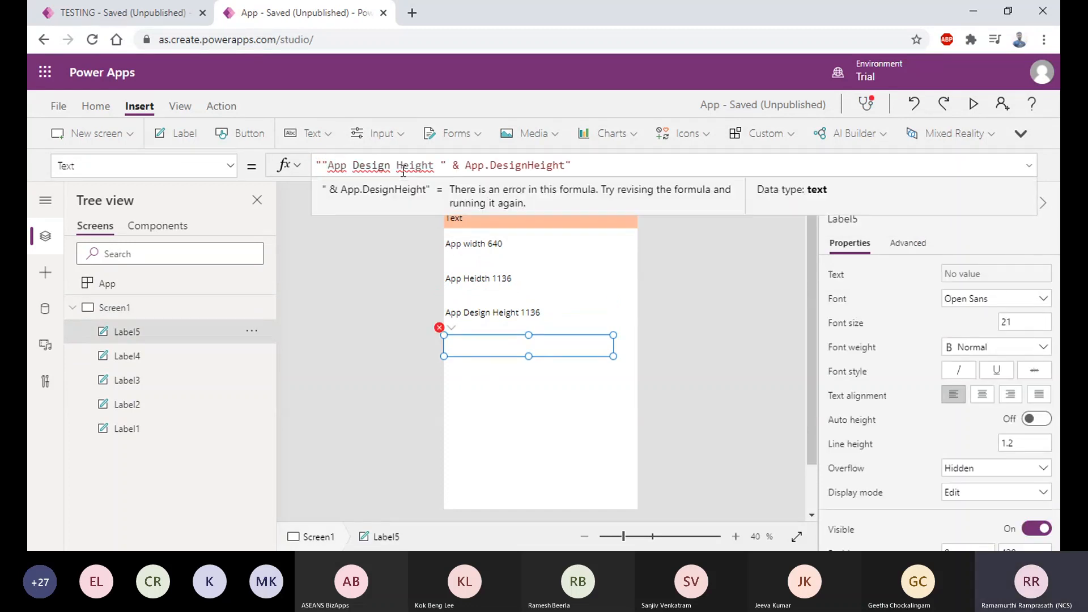
double_click(403, 170)
click(335, 164)
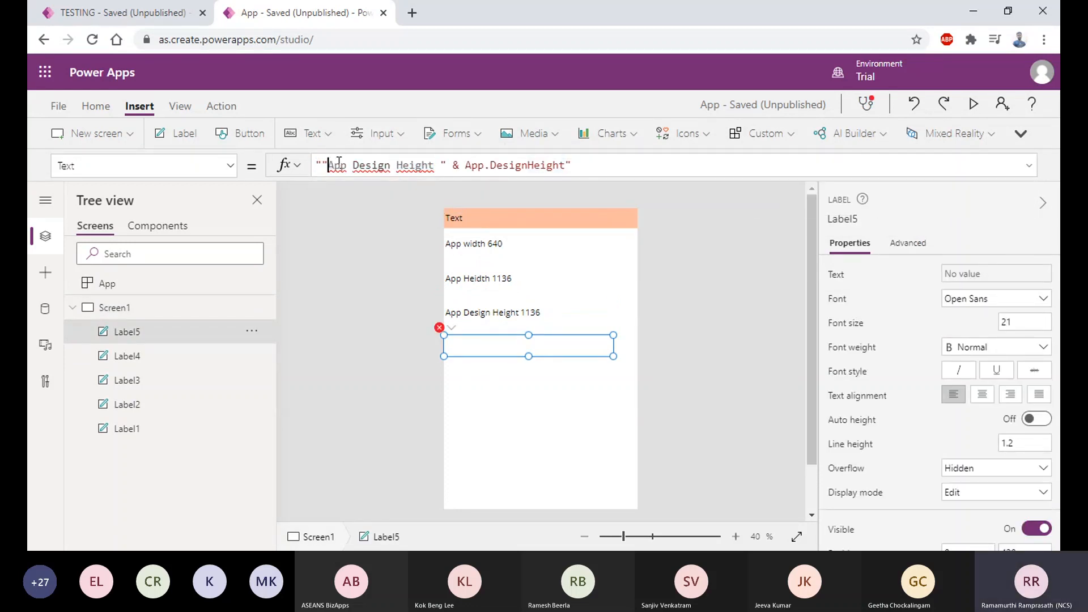
key(BackSpace)
Change Label5's Text formula to "App Design Width " & App.DesignWidth and save the app.
double_click(408, 165)
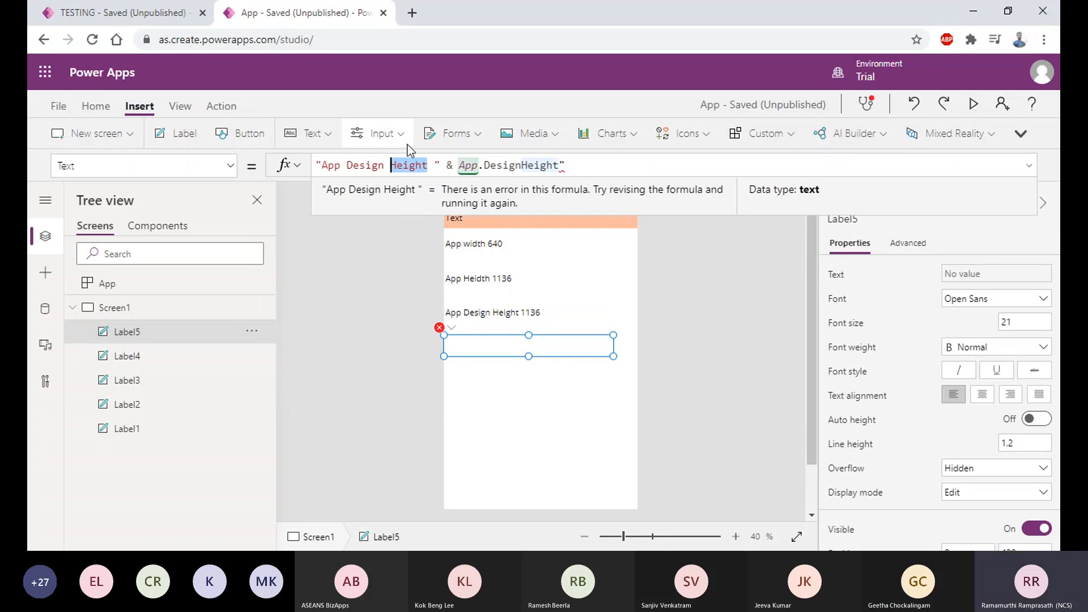
text(Width)
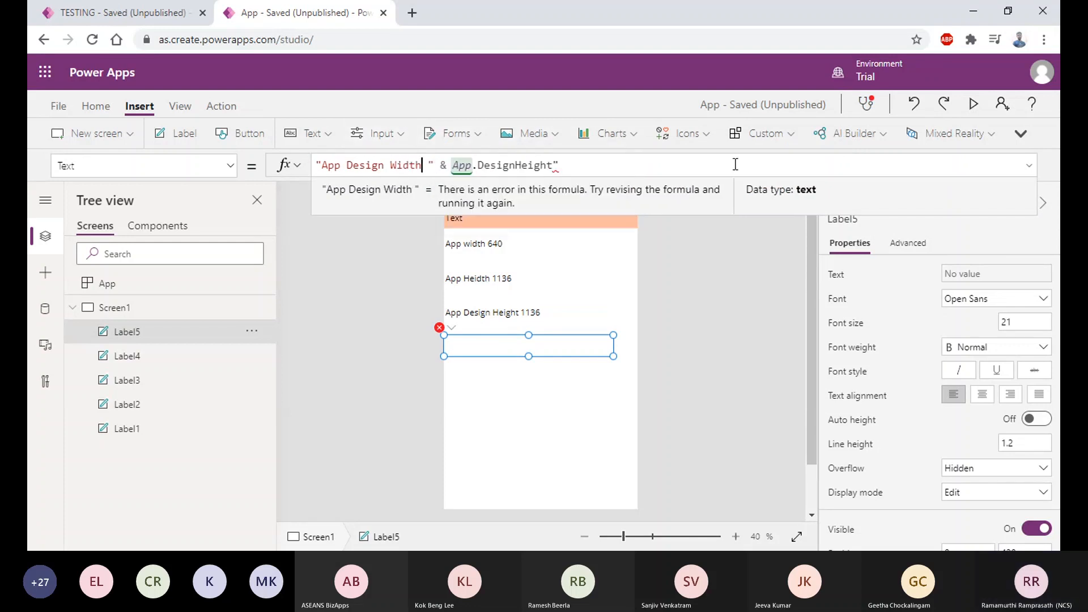
click(735, 164)
key(BackSpace)
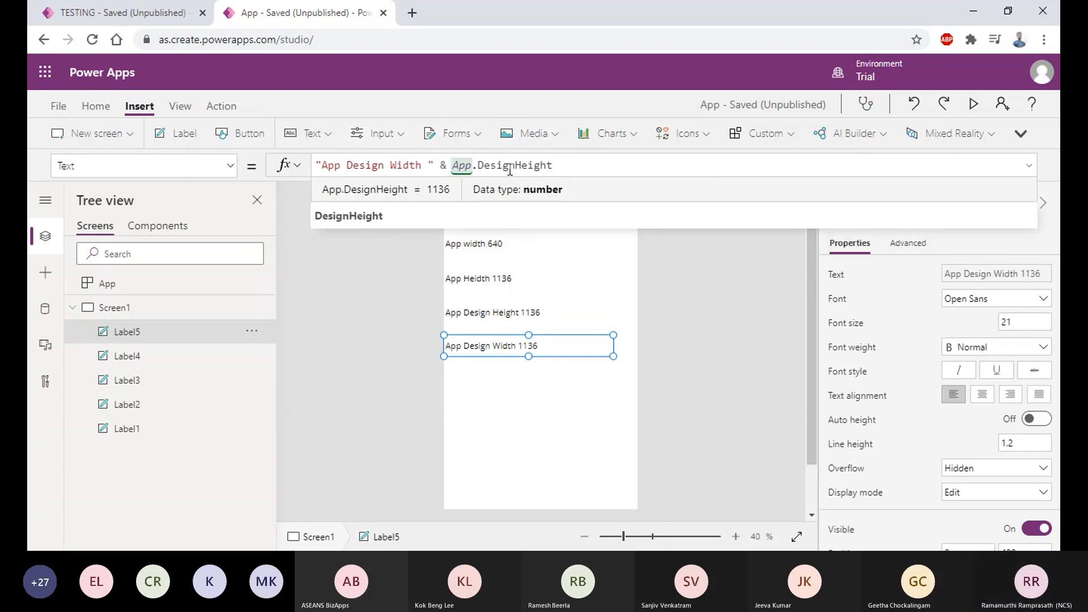
drag(553, 165, 516, 165)
key(BackSpace)
text(Width)
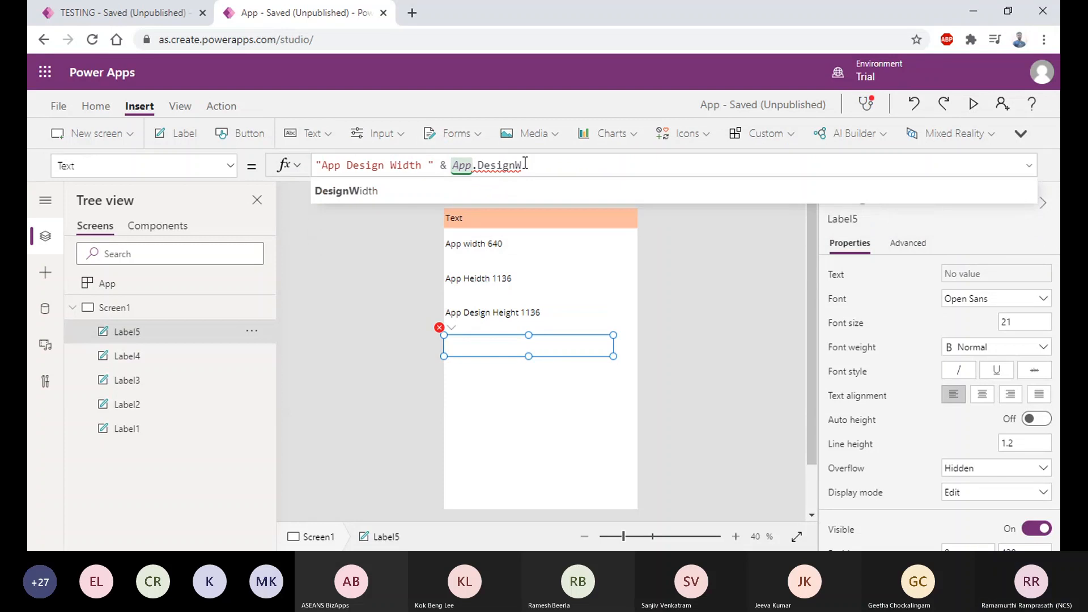
click(679, 330)
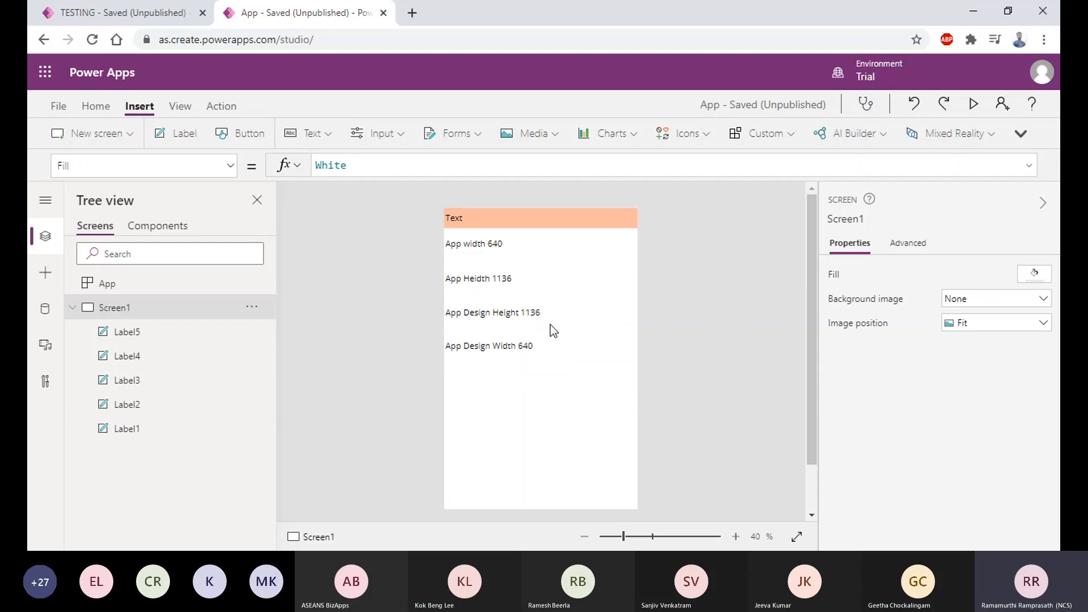
scroll(550, 324, down, 1)
key(ctrl+s)
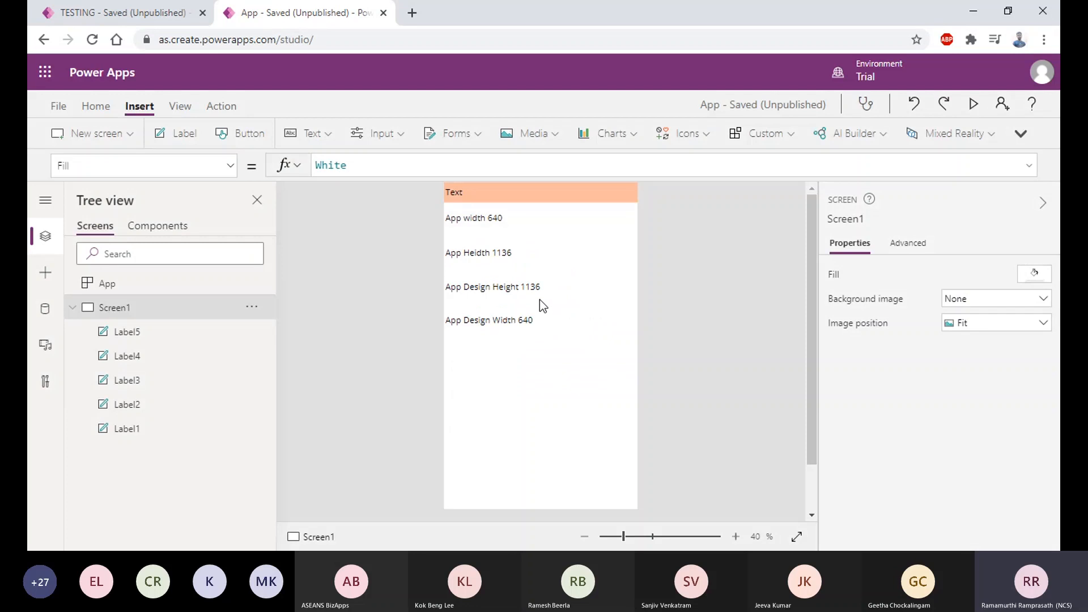
Preview the app while narrowing and maximizing the browser window to compare actual and design dimensions, and close the preview.
click(975, 105)
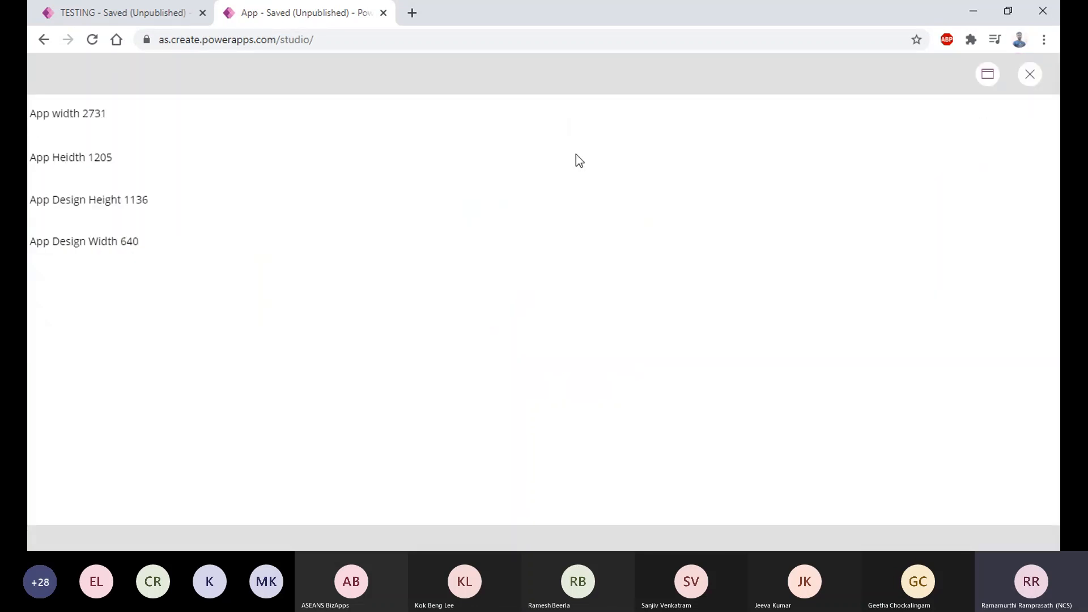
click(1008, 12)
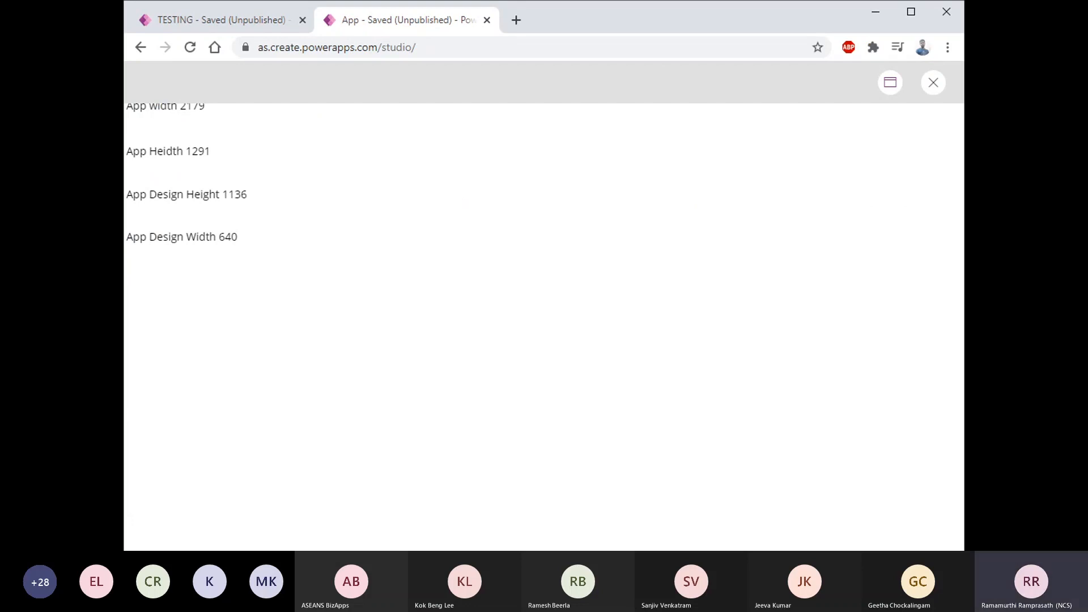
drag(124, 227, 579, 224)
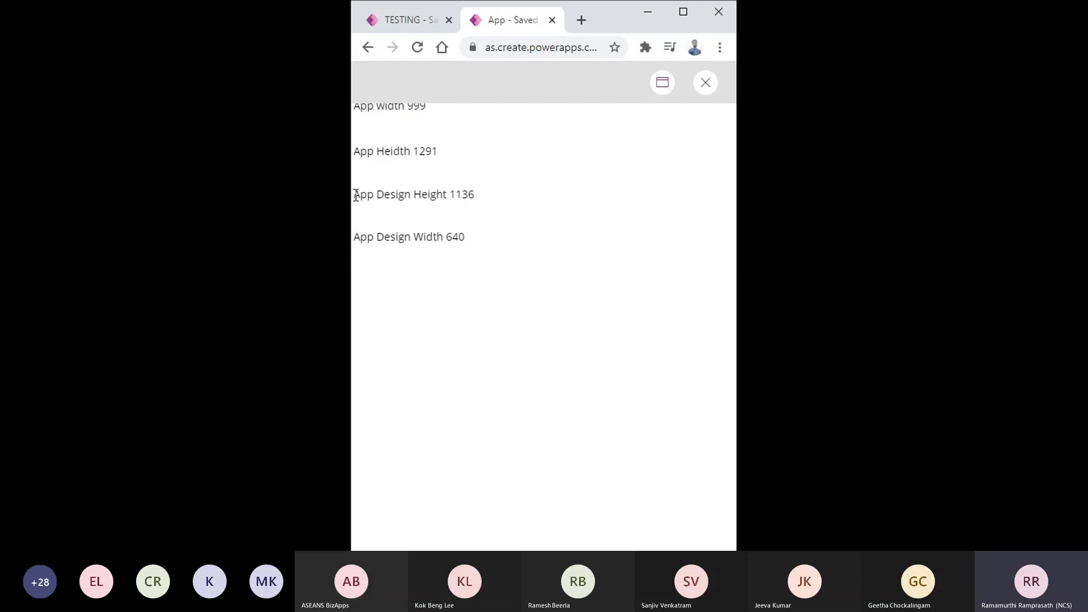
drag(357, 196, 369, 197)
click(684, 11)
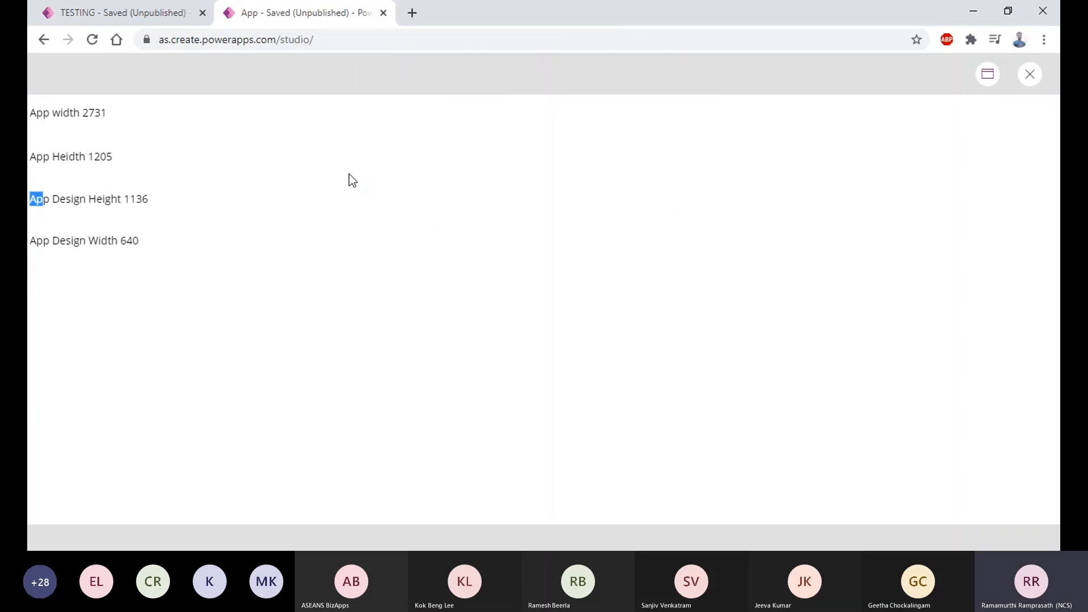
key(Escape)
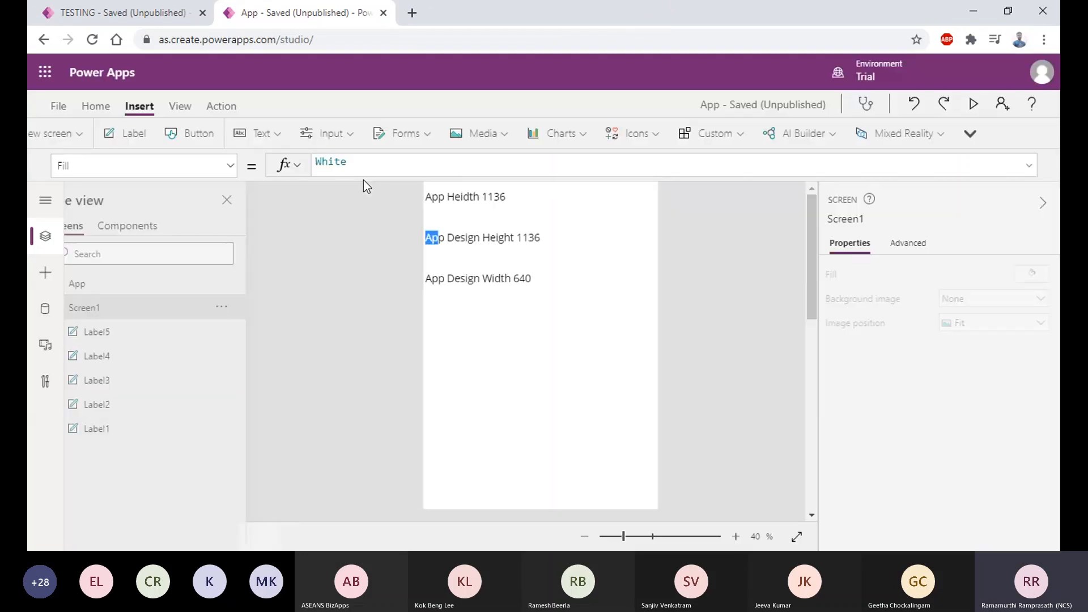
Show the Width property of Label1, the orange header label, and examine its fixed value.
click(525, 191)
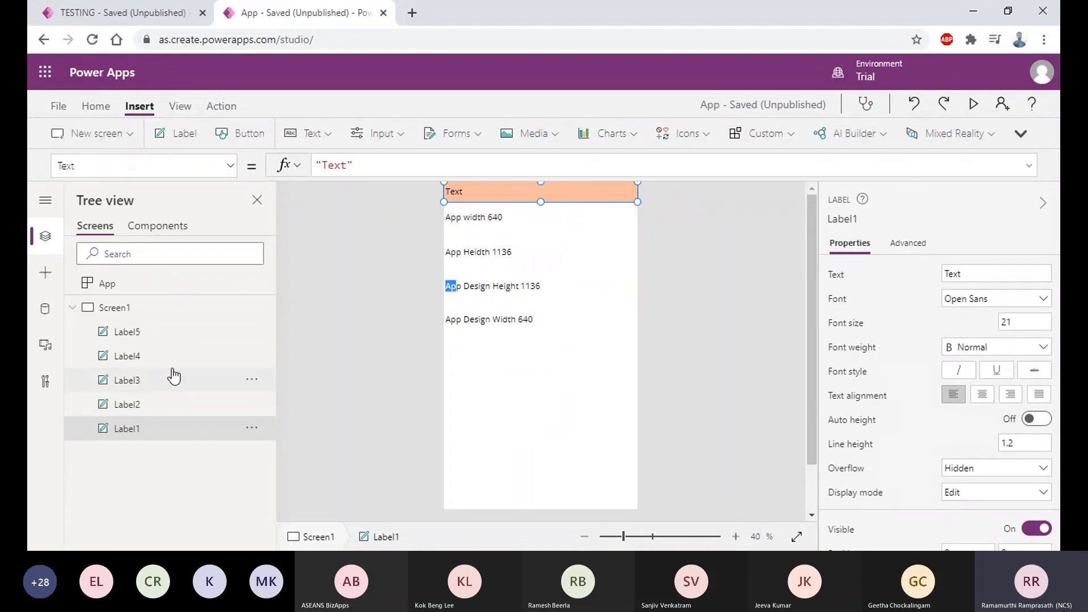
click(229, 166)
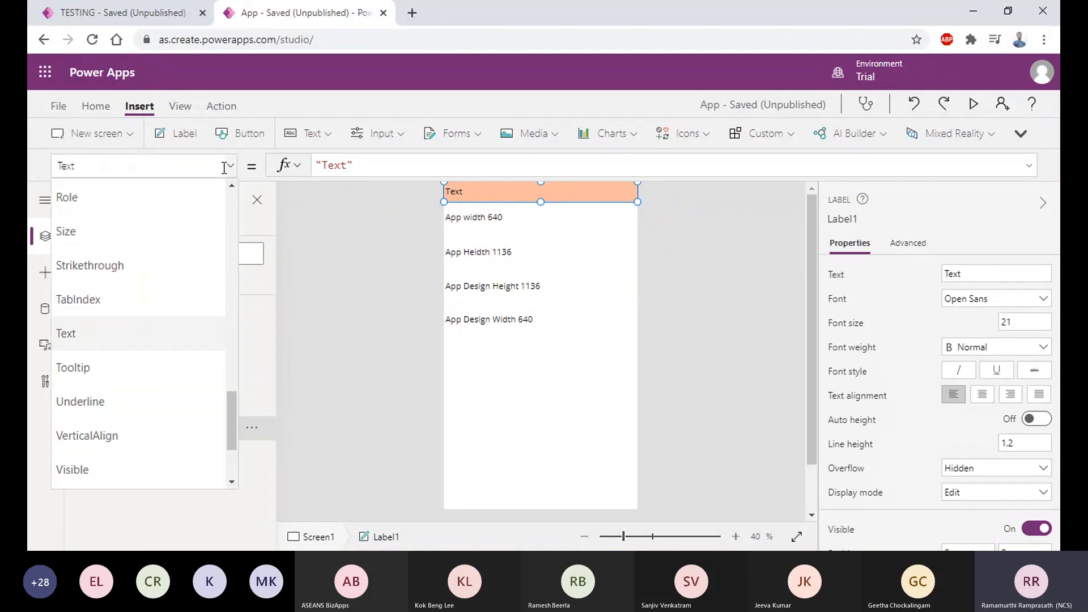
scroll(110, 352, down, 2)
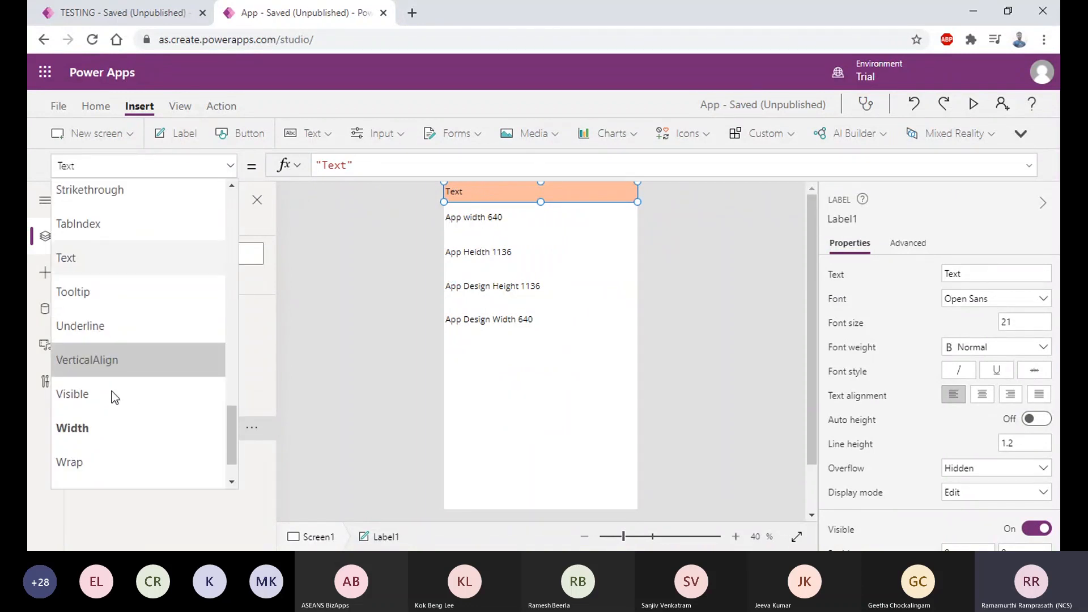
click(103, 430)
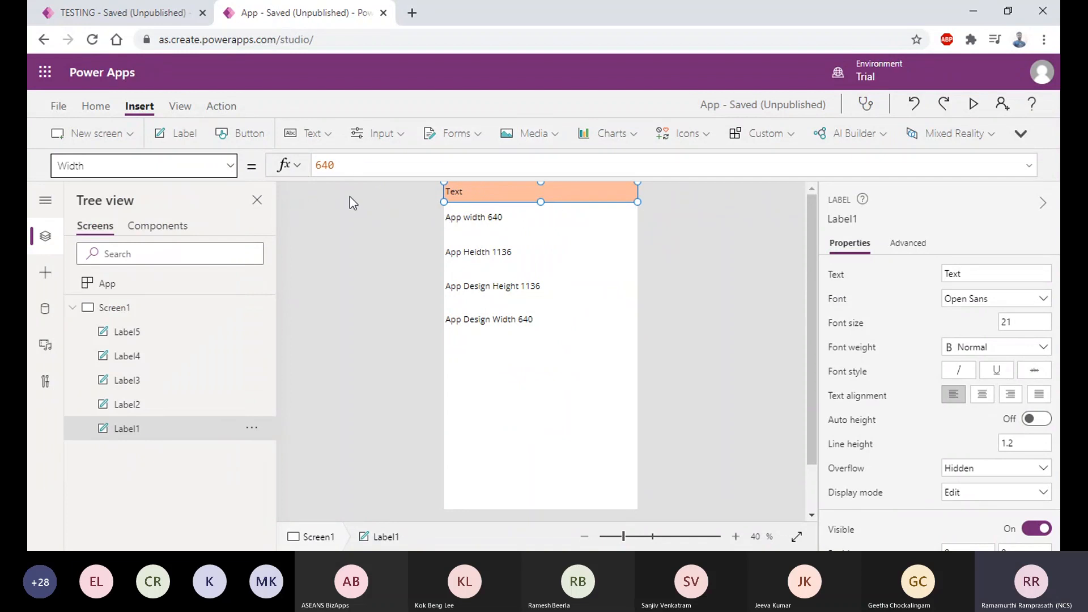
click(347, 193)
click(138, 436)
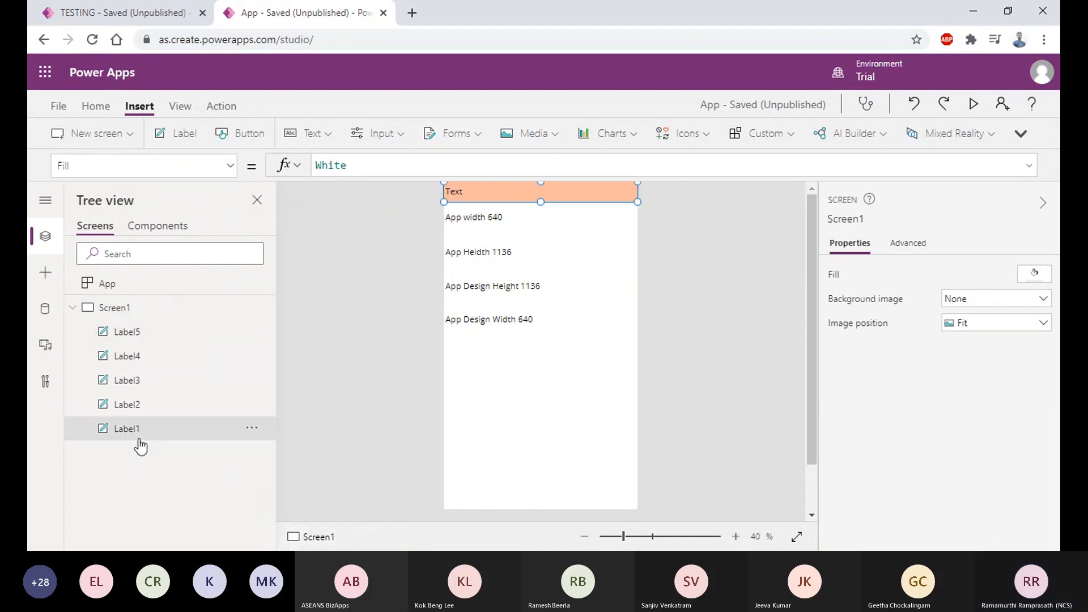
double_click(326, 172)
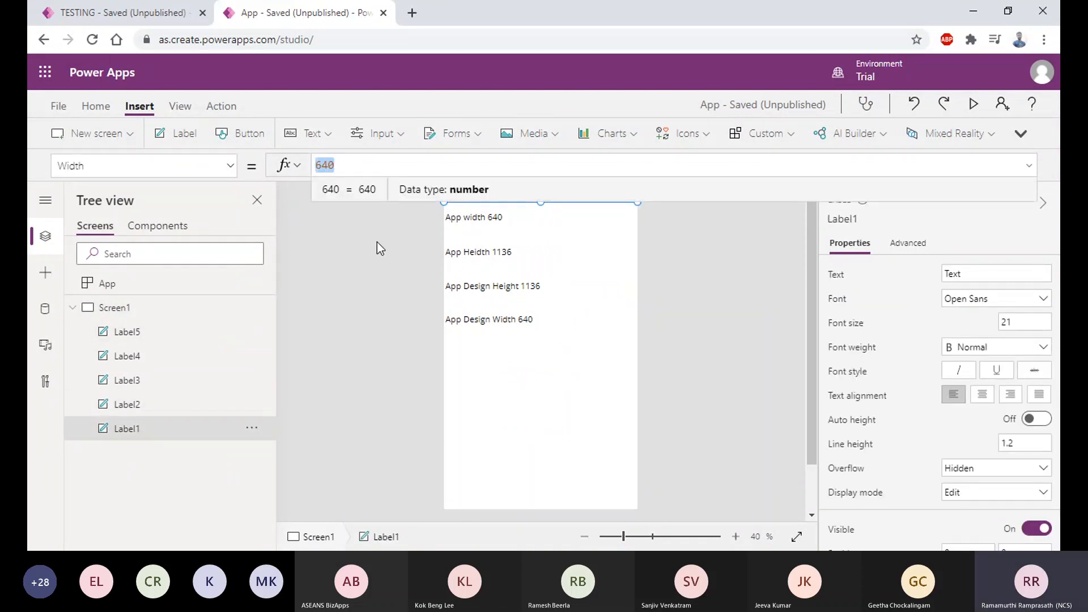
Show the Width property of Screen1 and examine its formula.
click(382, 305)
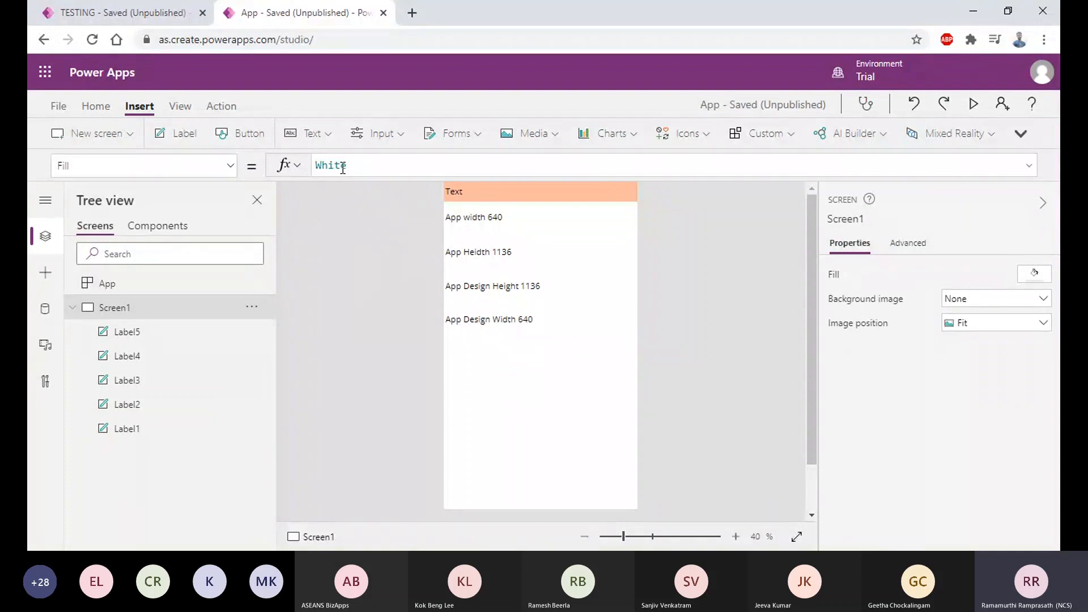
click(343, 166)
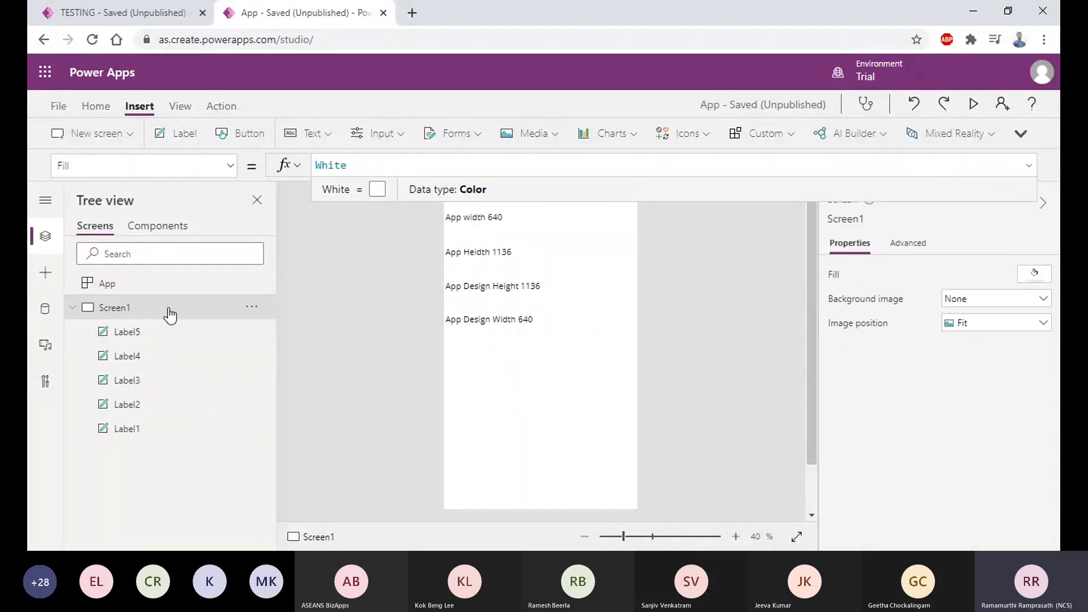
click(231, 166)
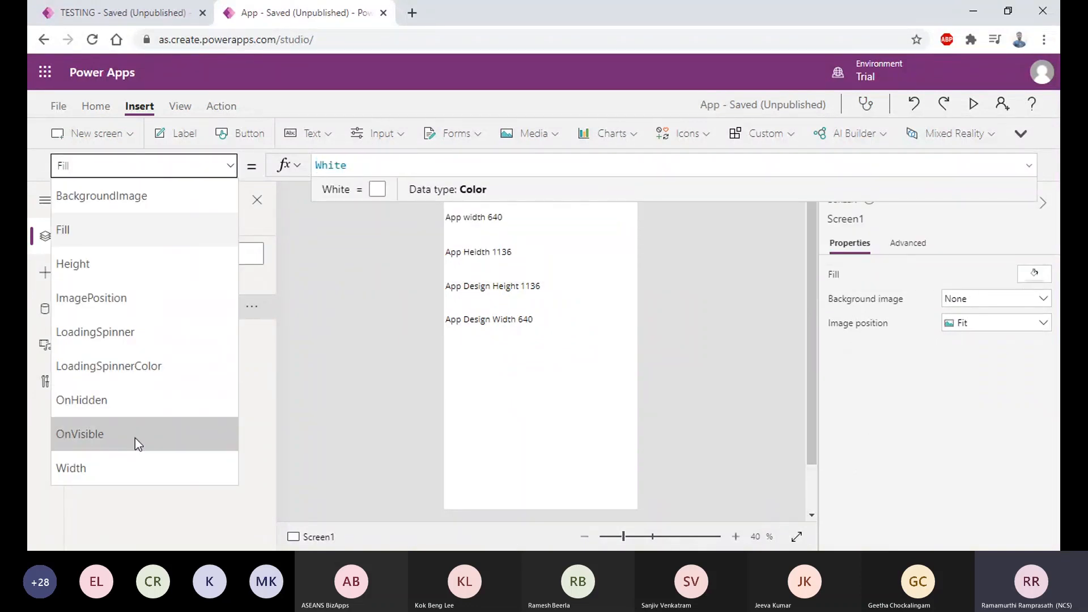
click(131, 466)
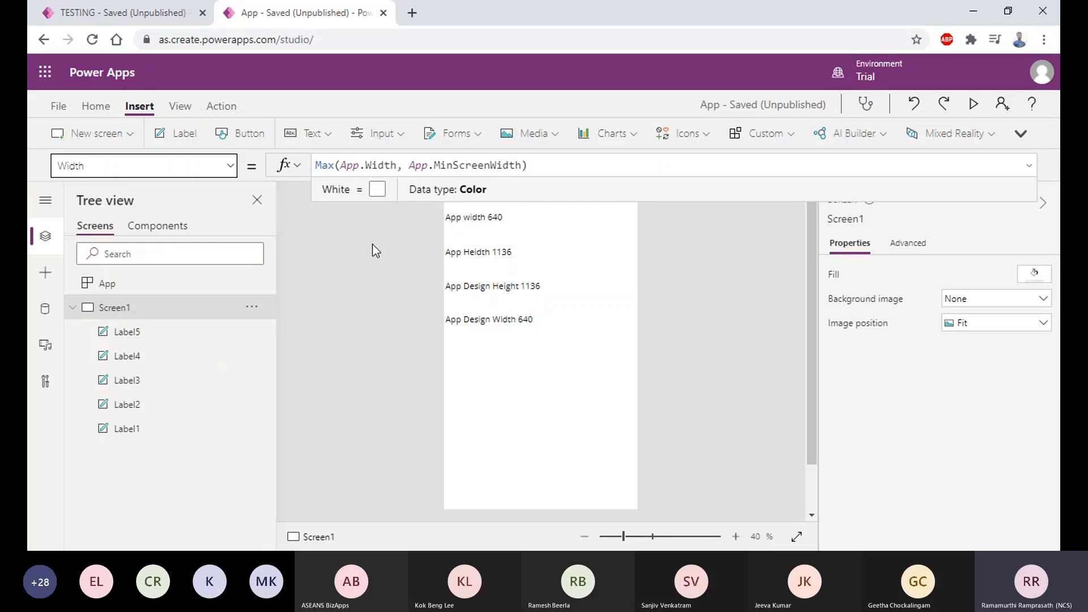
click(393, 248)
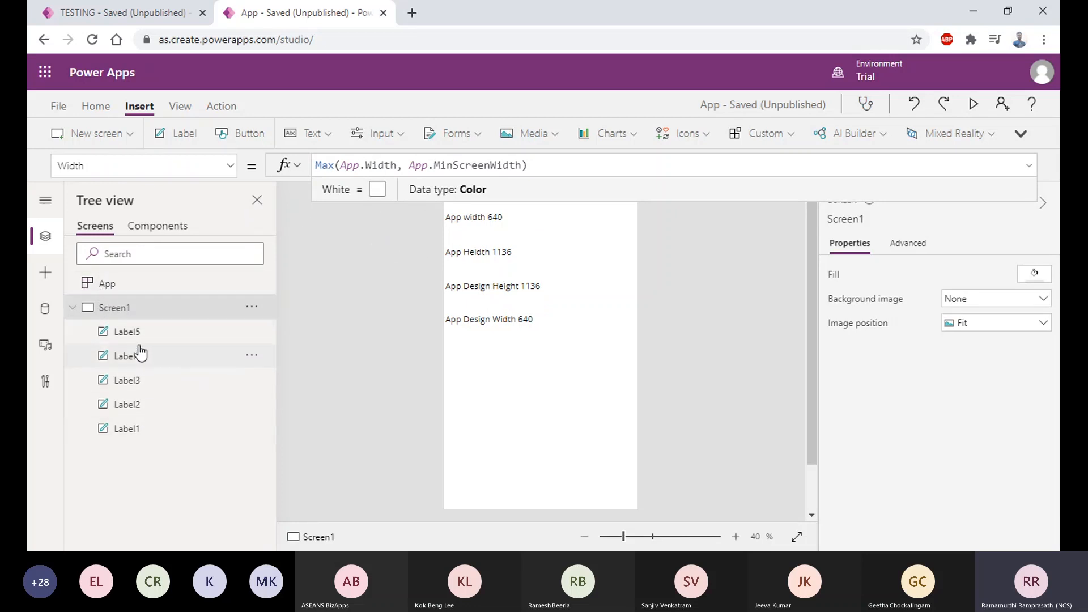
Set the Width property of Label1, the orange header label, to Parent.Width.
click(140, 430)
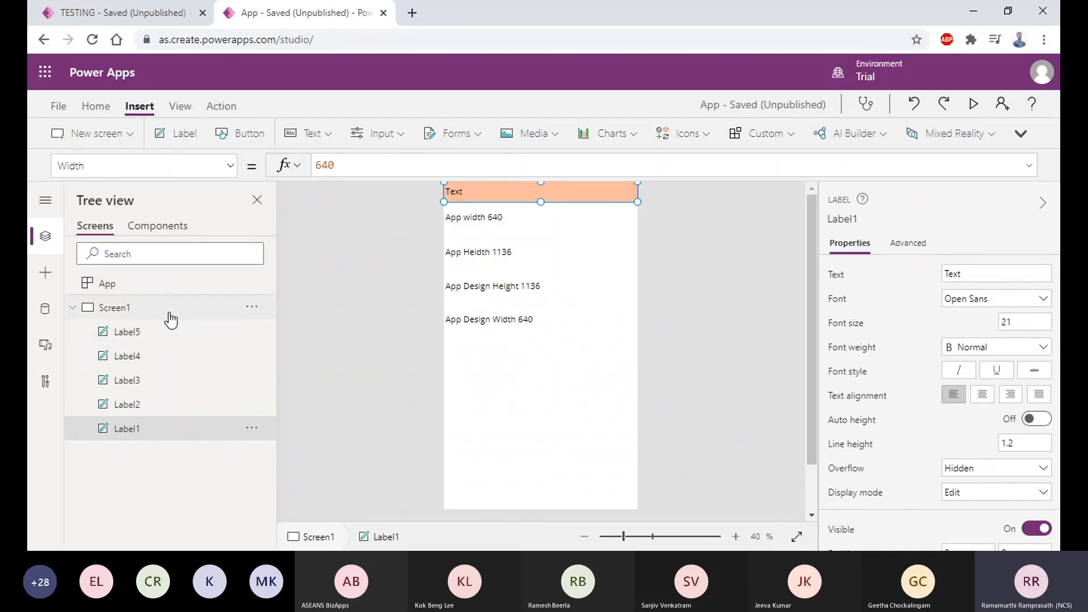
double_click(327, 165)
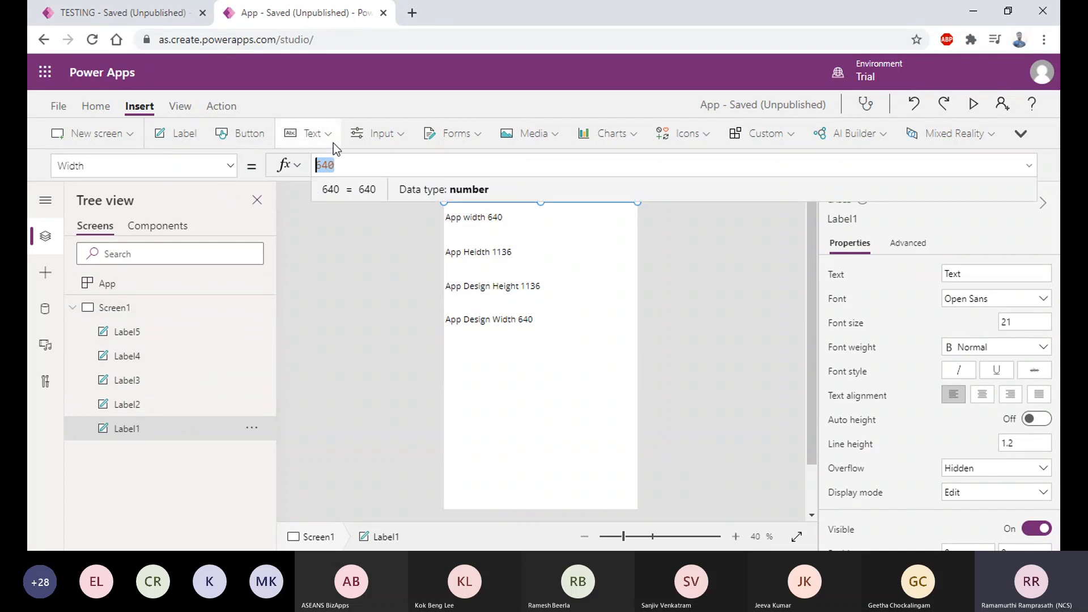
text(Pare)
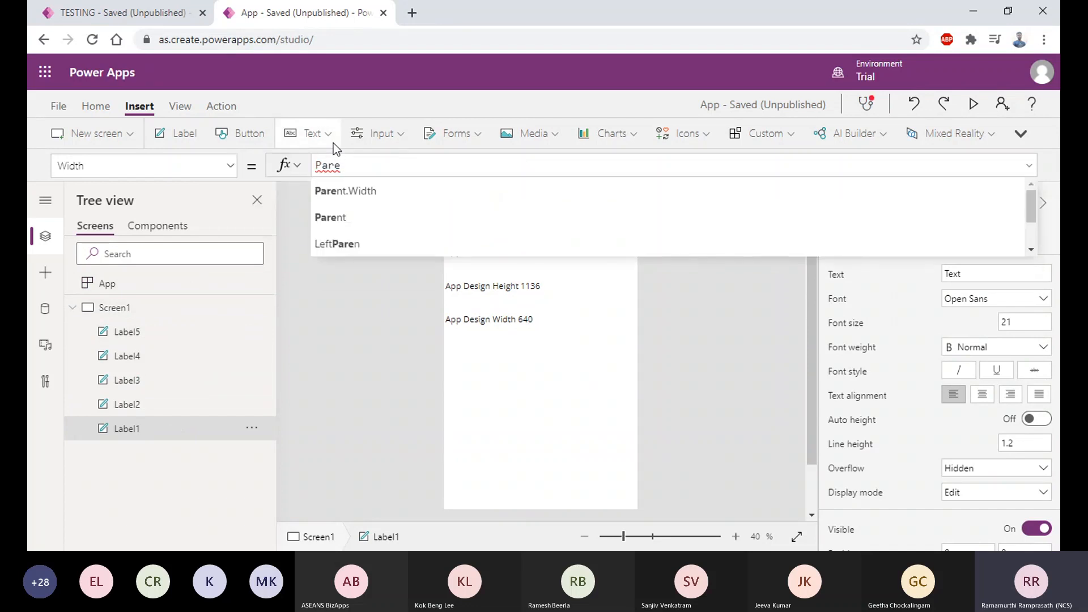
key(Down)
key(Tab)
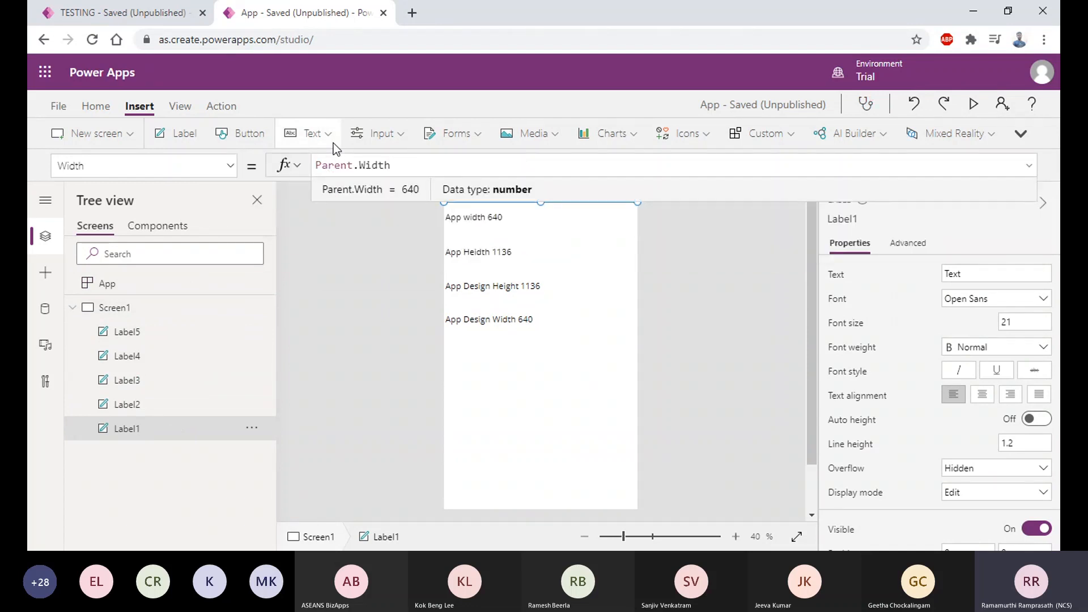
click(359, 284)
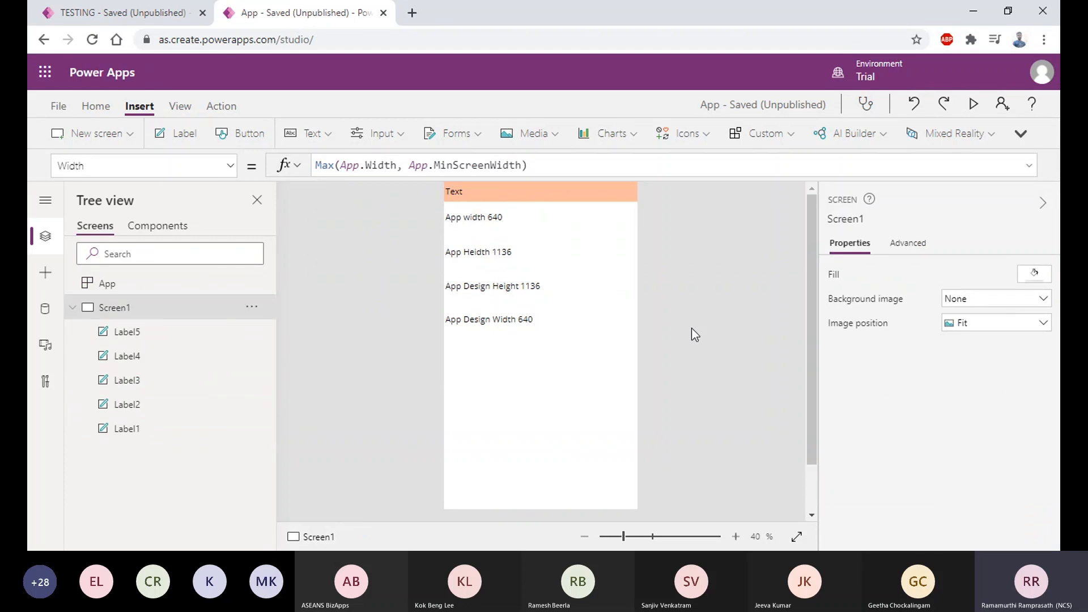
Save and publish this version of the app, and preview it briefly to check the header.
key(ctrl+s)
click(57, 108)
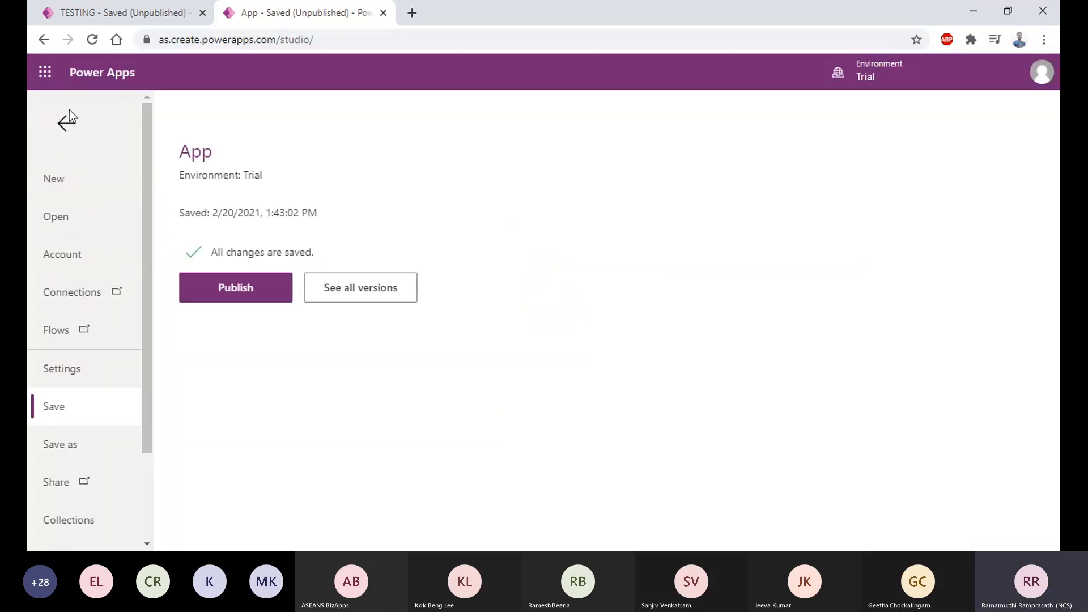
click(224, 301)
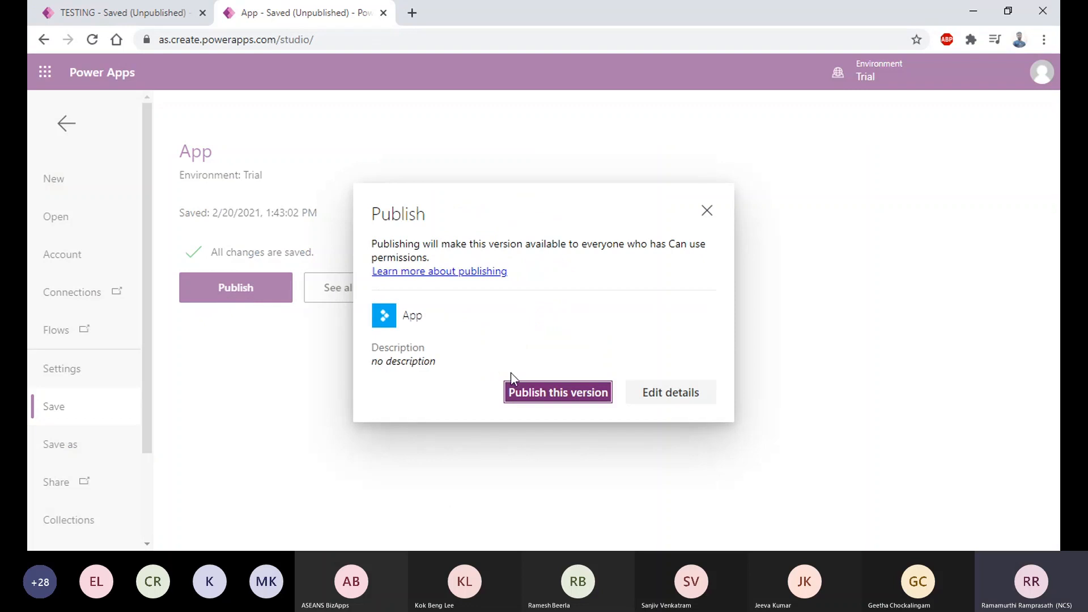
click(517, 388)
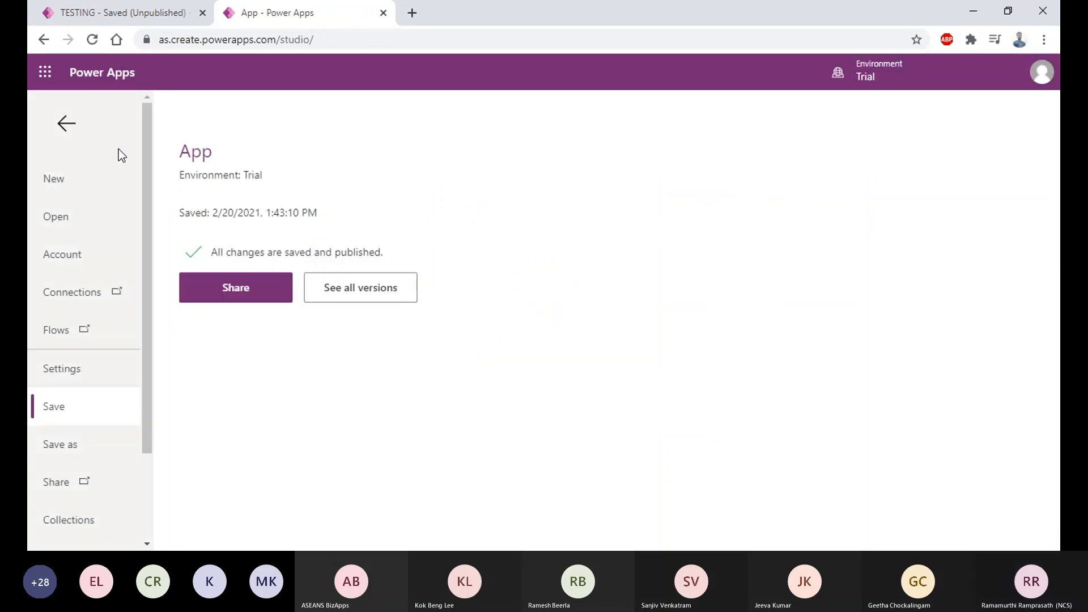
click(66, 124)
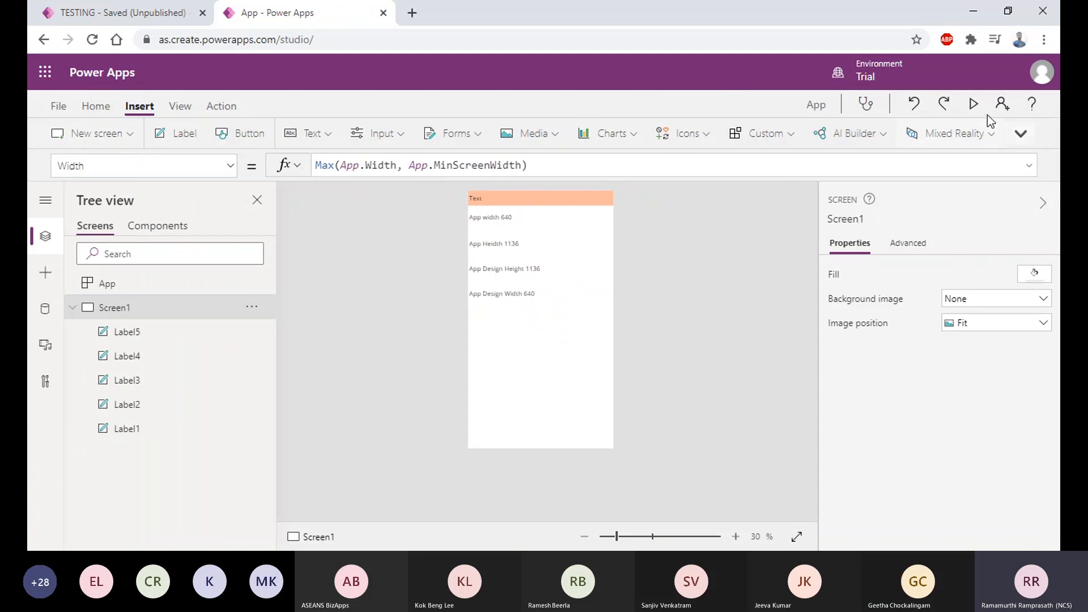
click(972, 105)
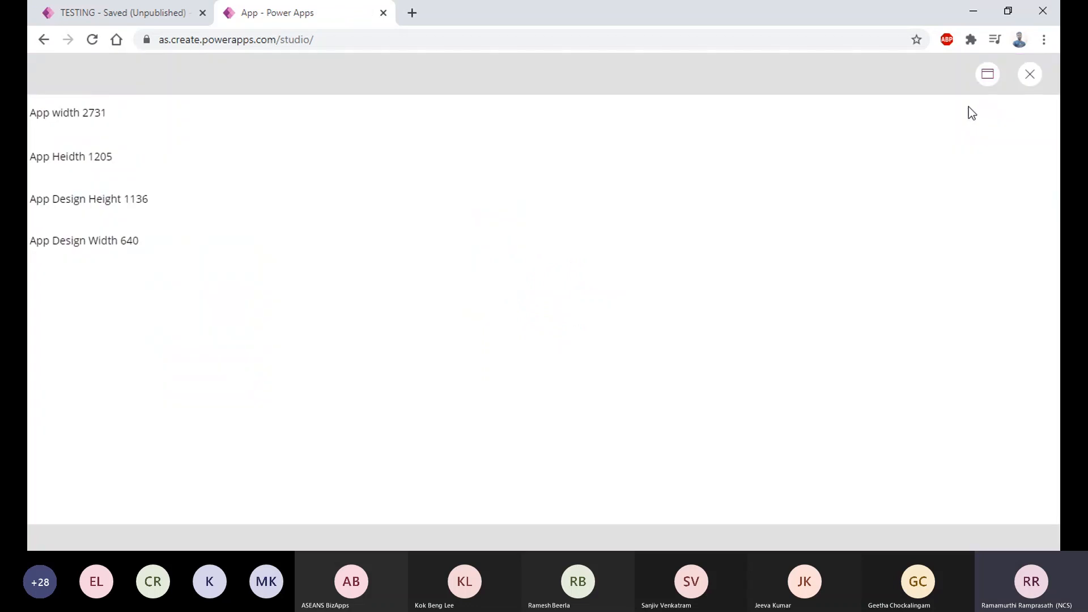
click(1039, 85)
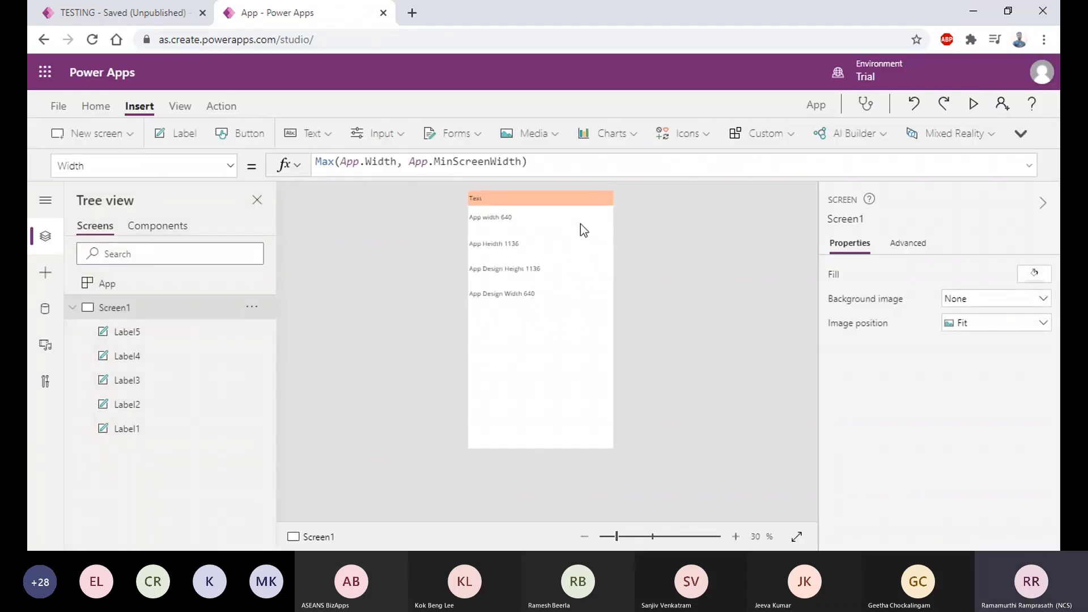
Move all five labels slightly down together, leaving a gap above the orange header.
click(580, 225)
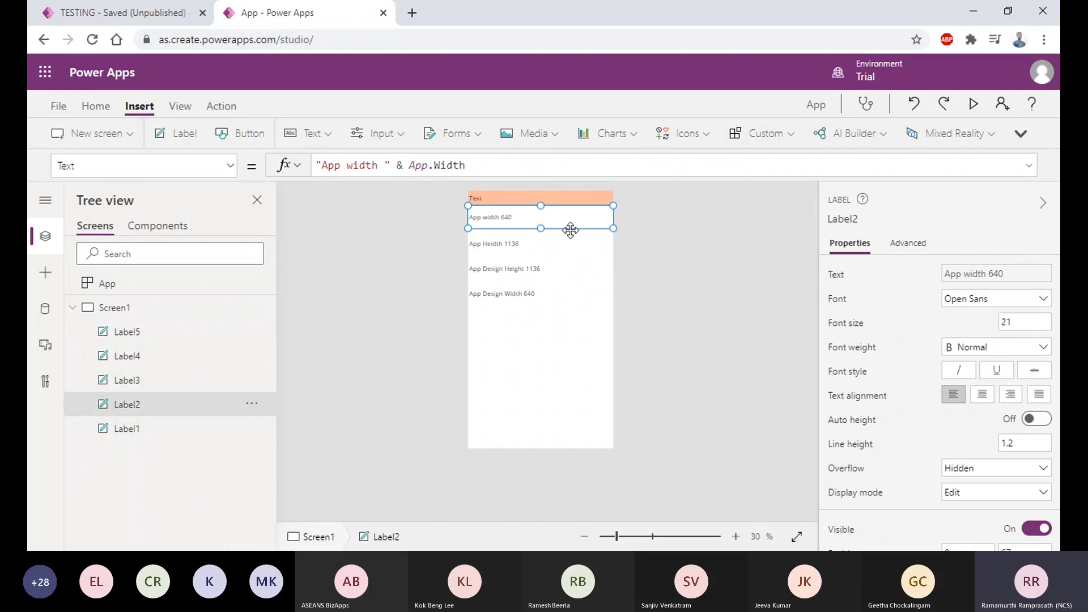
click(561, 198)
key(ctrl+a)
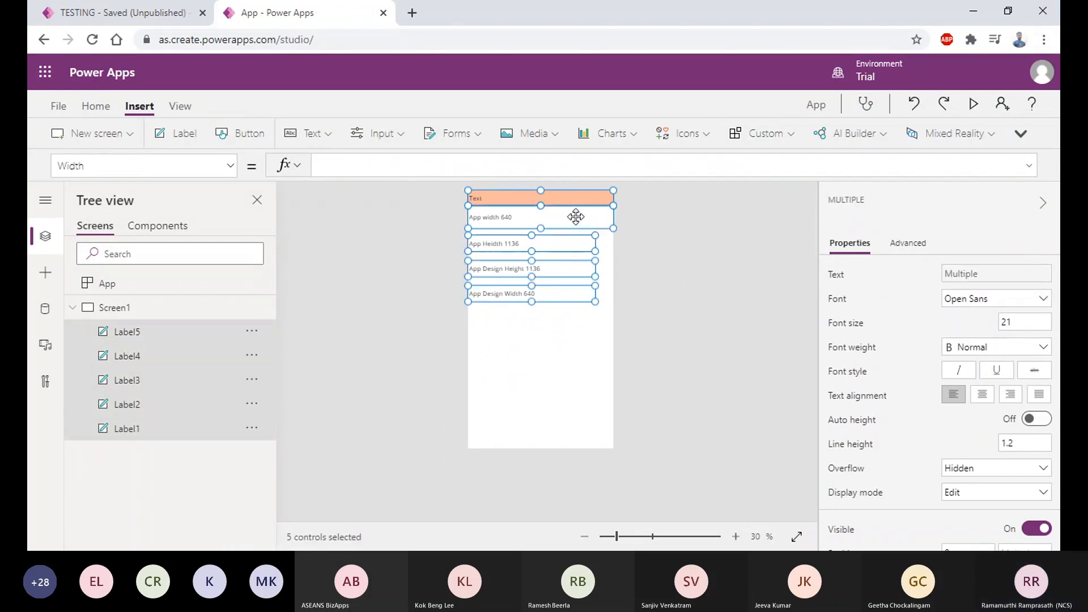
drag(576, 217, 609, 235)
click(633, 272)
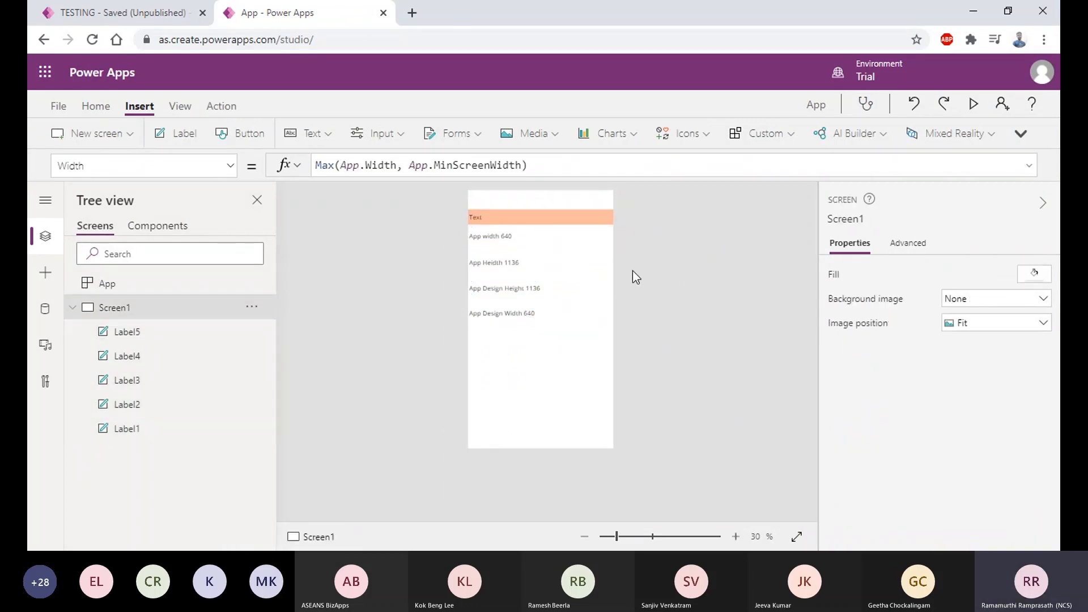
Save and publish the app with the repositioned labels, and return to the editor.
key(ctrl+s)
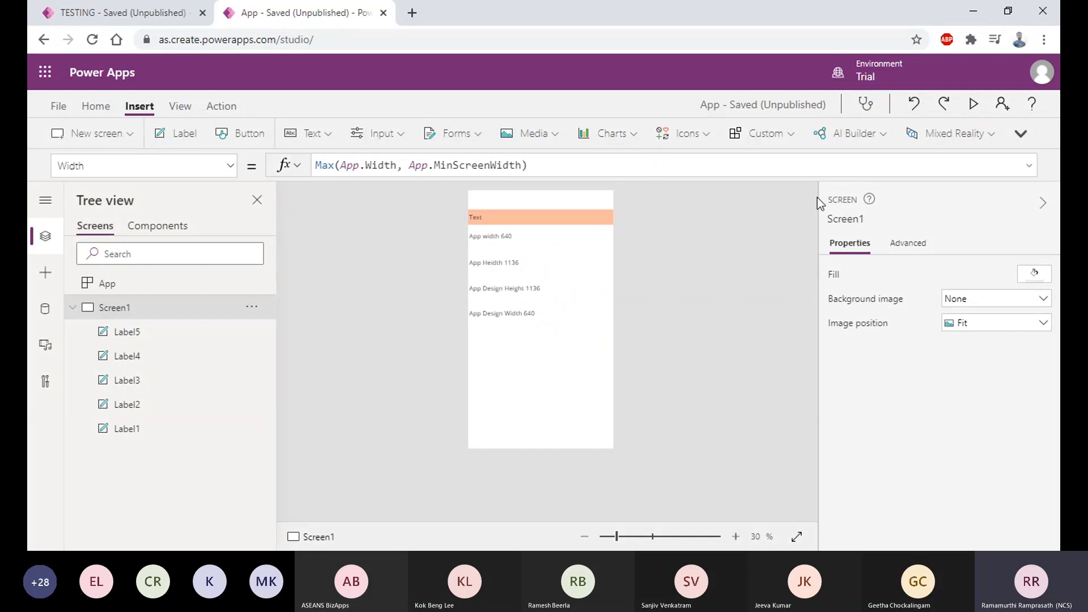
click(58, 106)
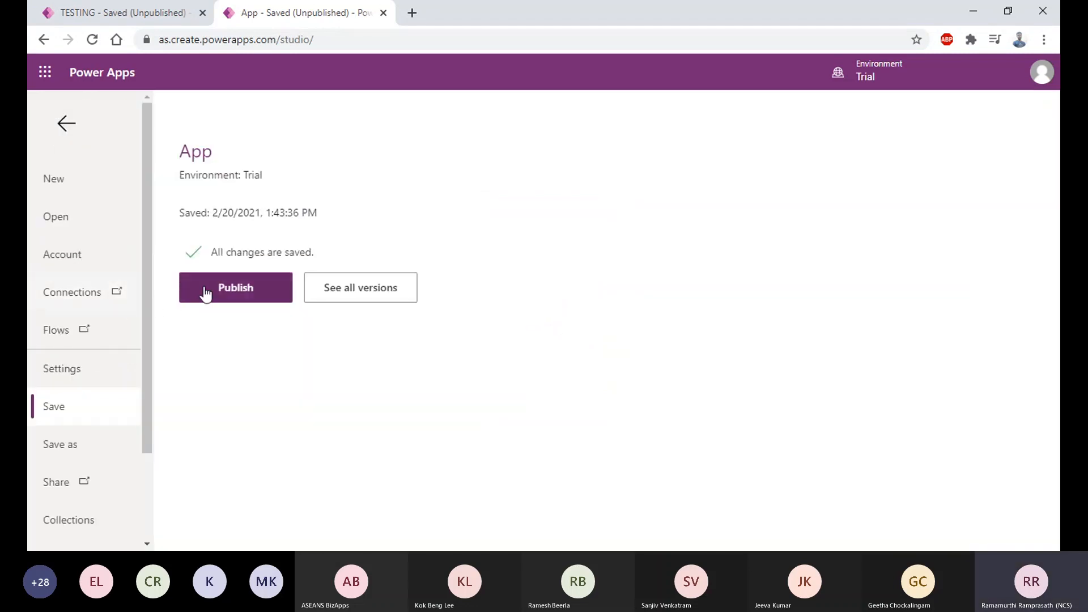
click(205, 289)
click(547, 396)
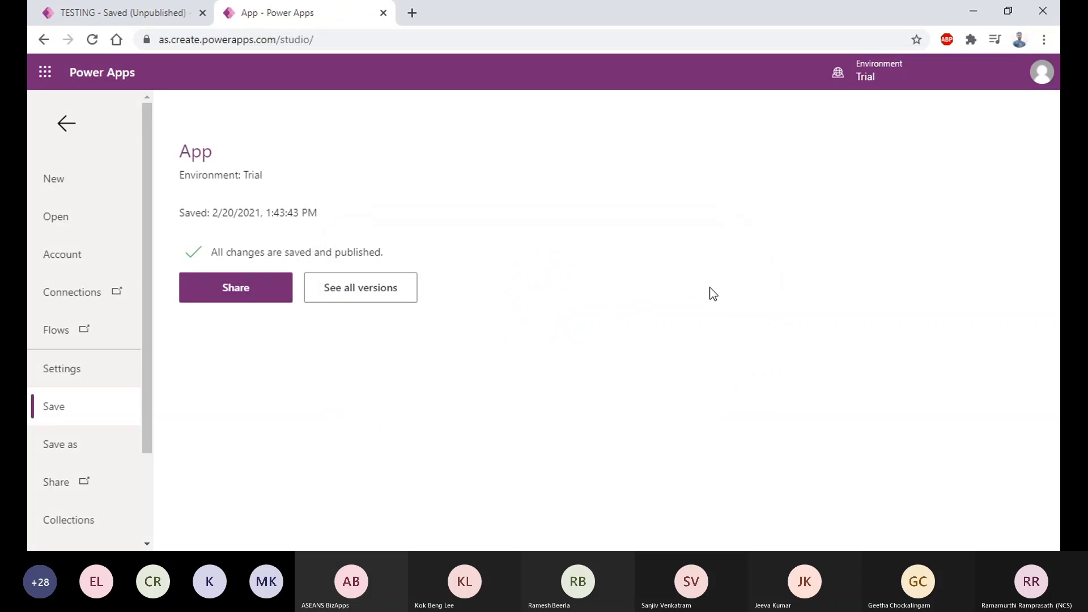
click(66, 124)
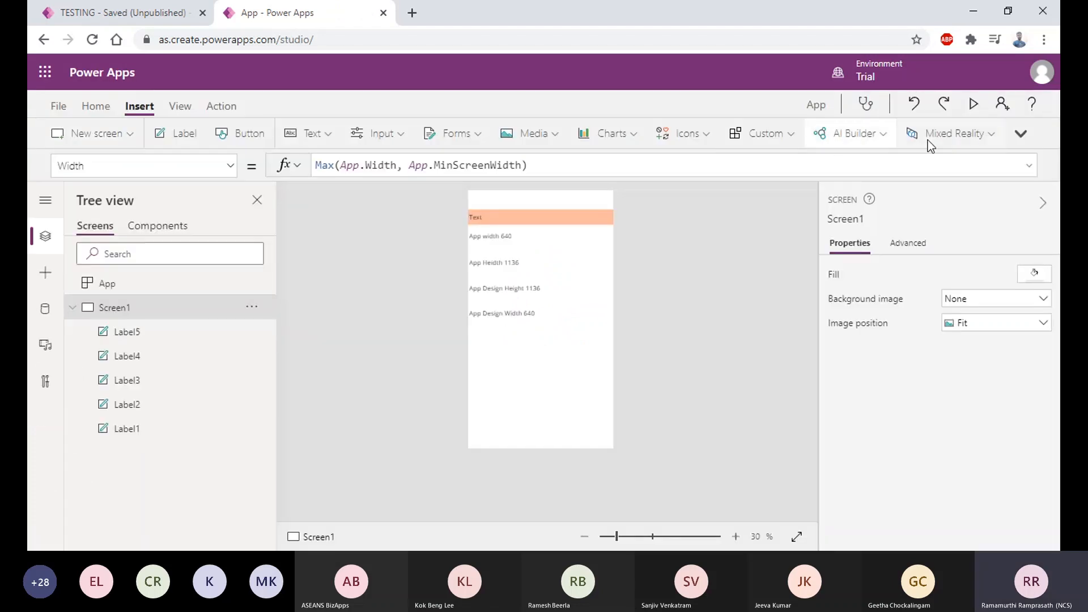
Preview the app while resizing and maximizing the browser window to examine the header's width, and close the preview.
click(971, 105)
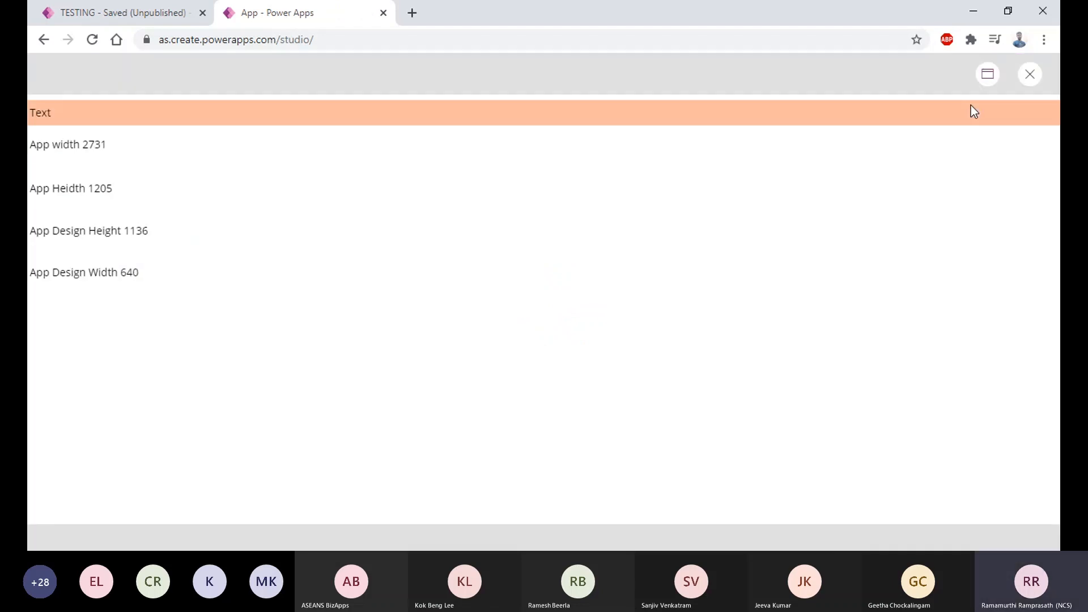
click(1008, 11)
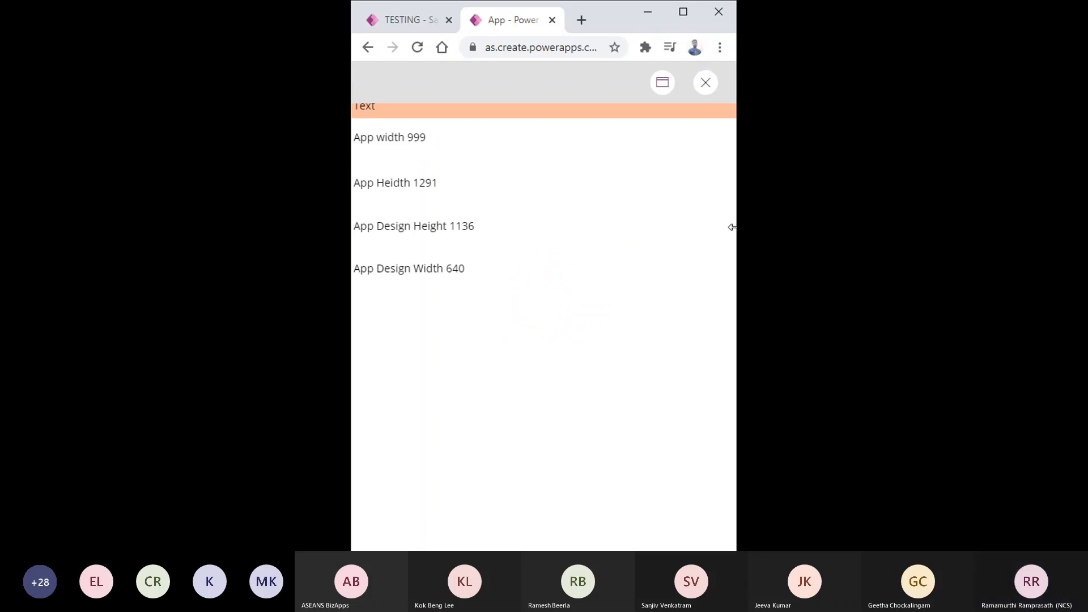
drag(732, 227, 955, 227)
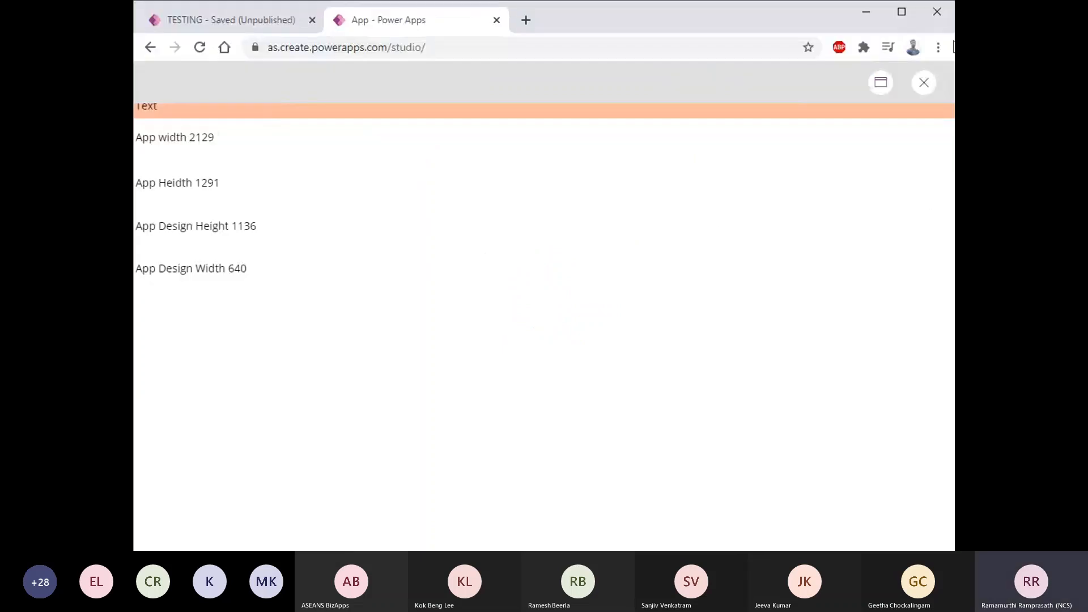
click(905, 14)
click(1029, 82)
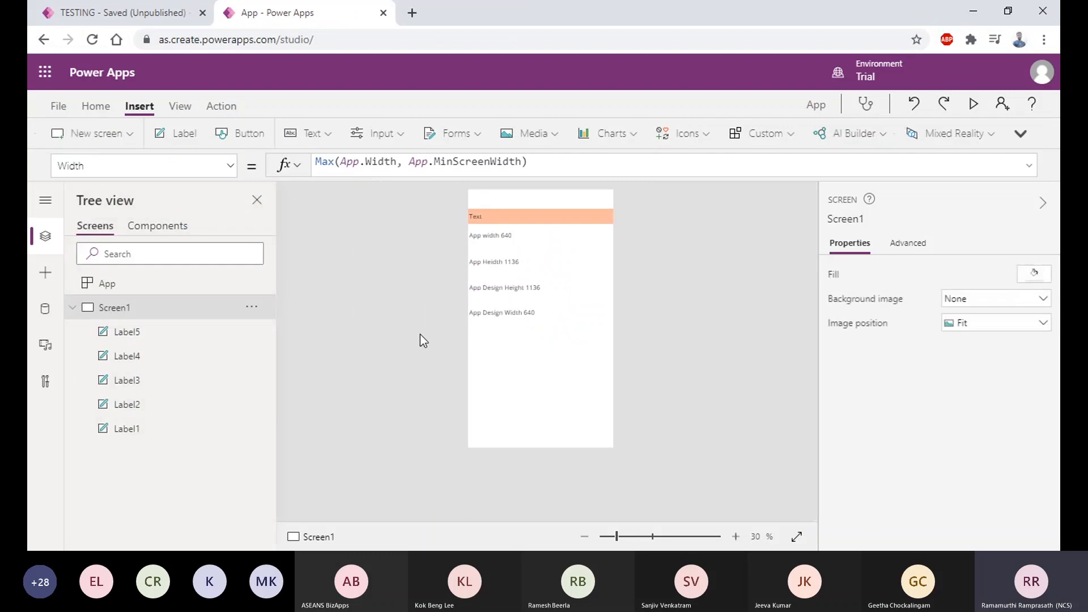
Center the text alignment of all five labels, and check the result in a brief preview.
click(520, 230)
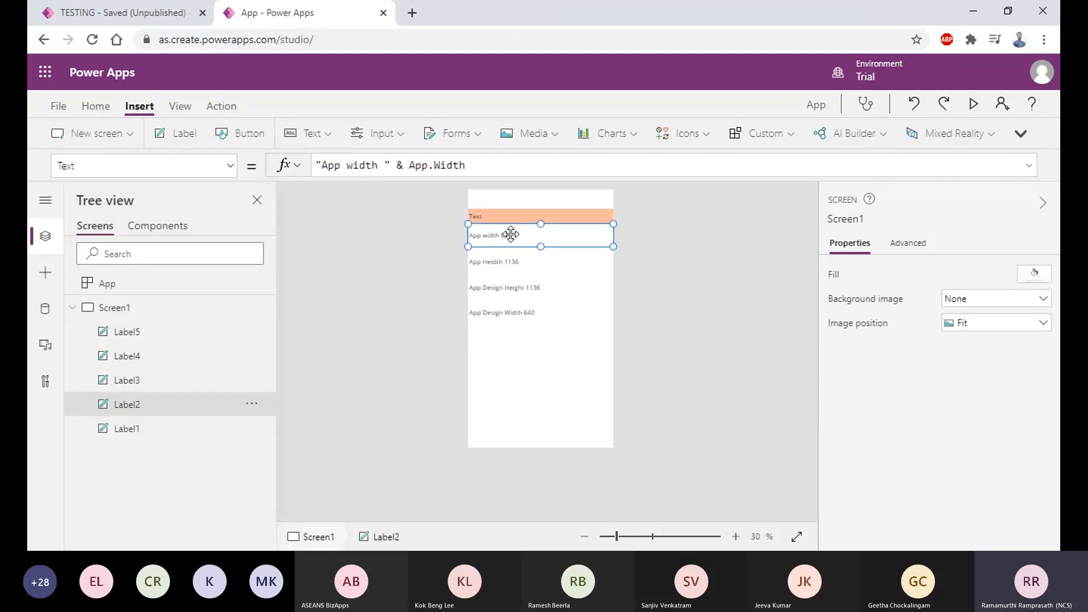
key(ctrl+a)
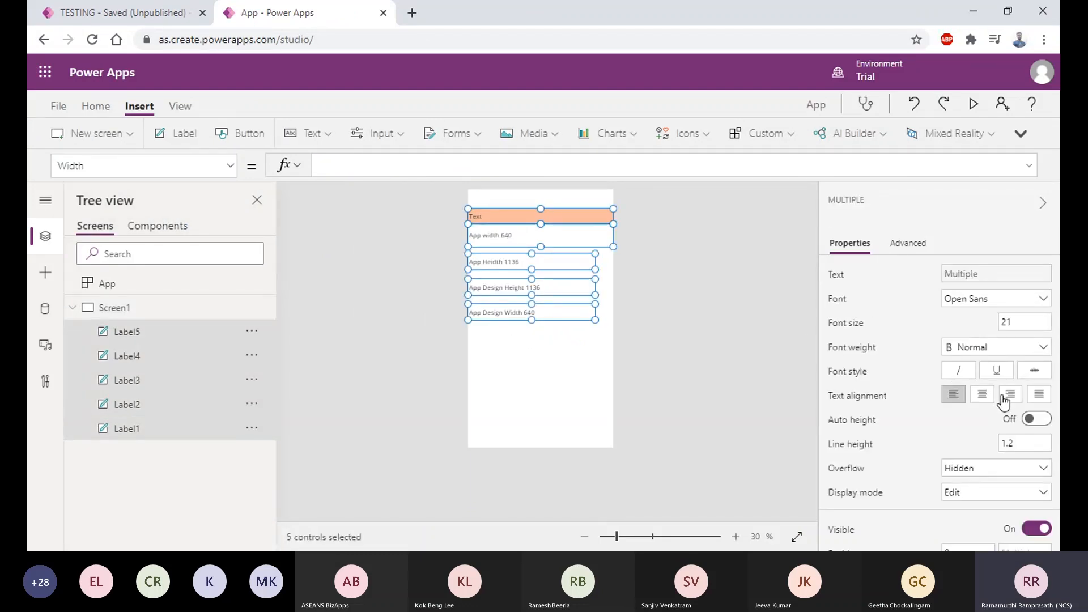
click(983, 397)
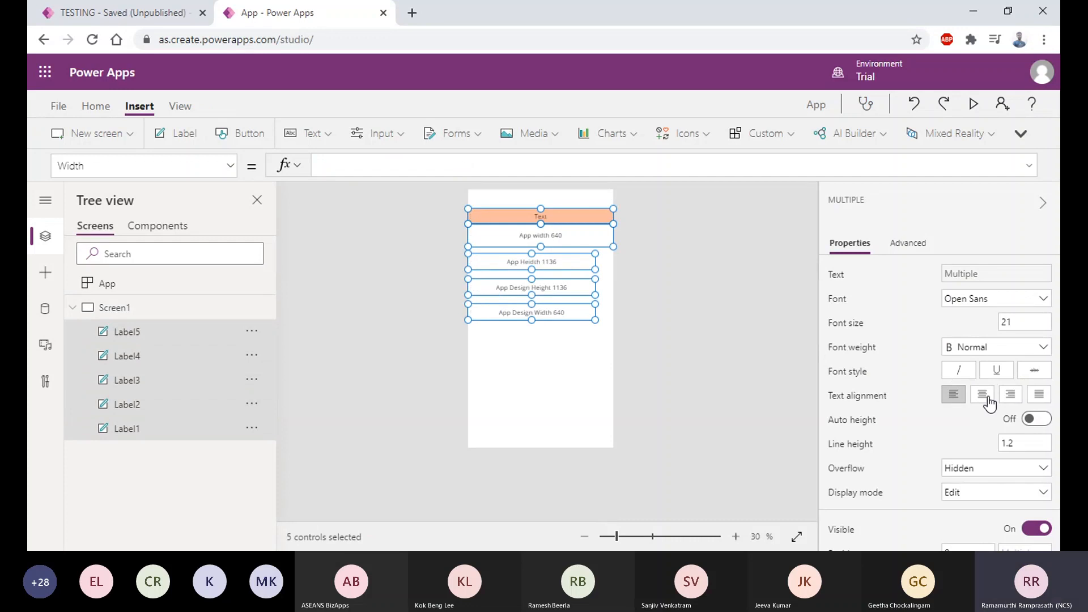
click(975, 105)
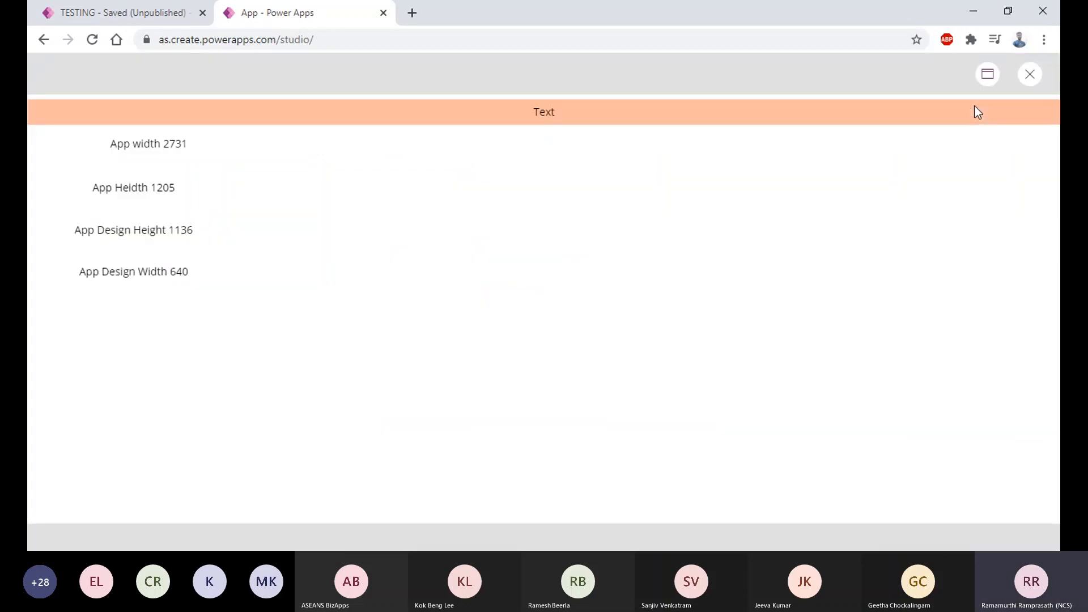
click(1030, 74)
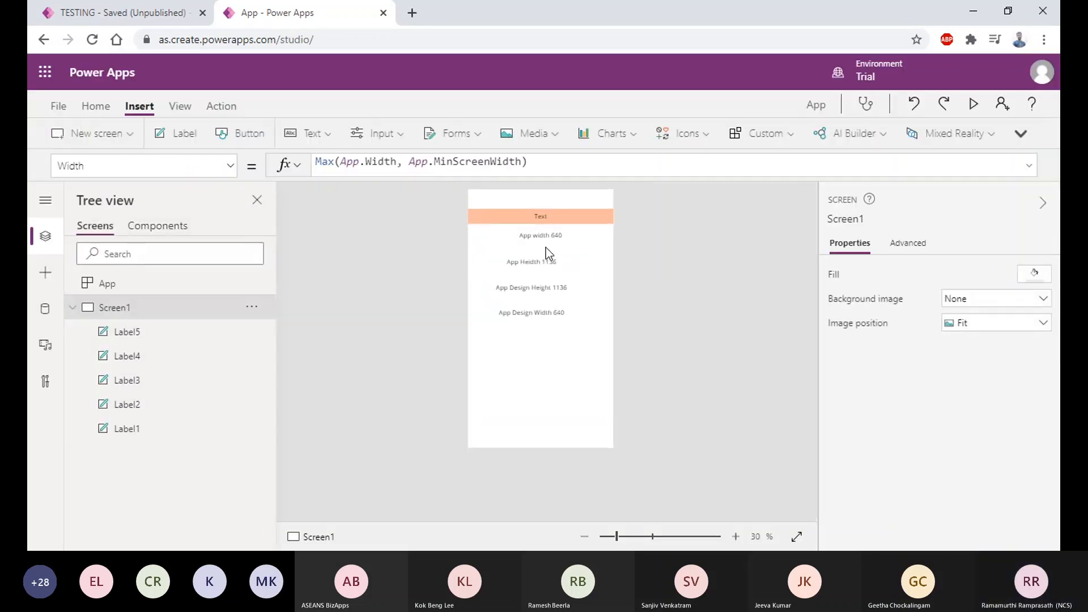
click(540, 238)
shift+click(535, 263)
shift+click(535, 289)
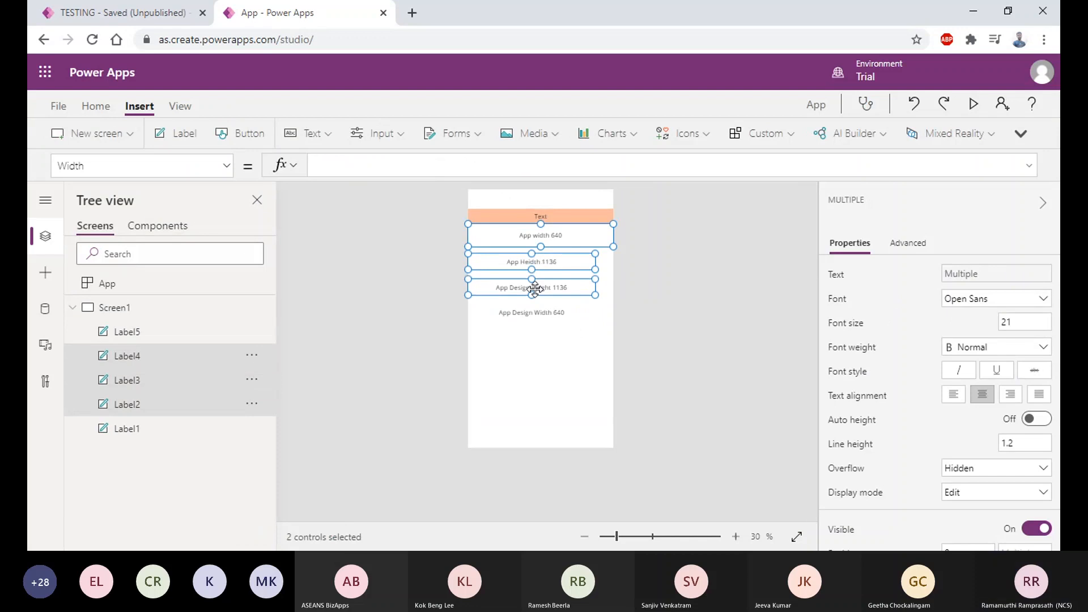
shift+click(535, 315)
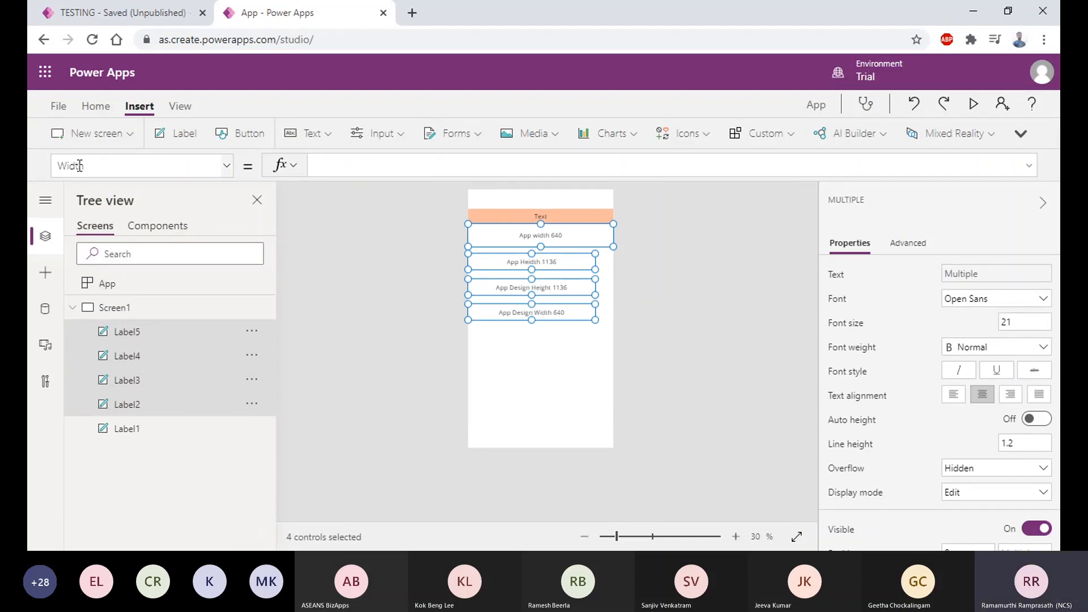
Save the app with the centered labels and return to the editor.
click(58, 106)
click(236, 331)
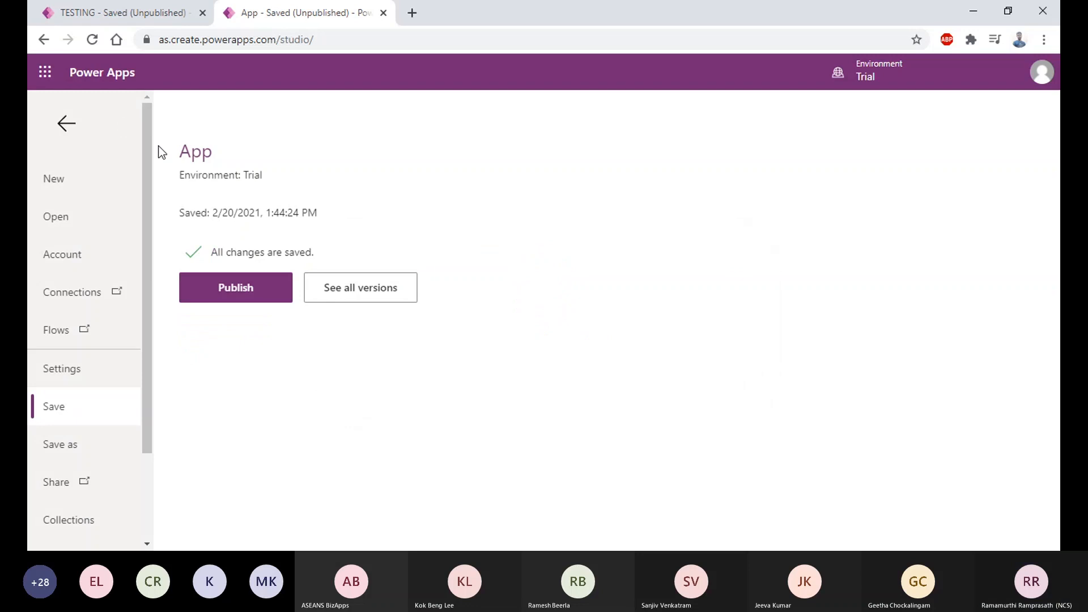
click(66, 124)
click(553, 374)
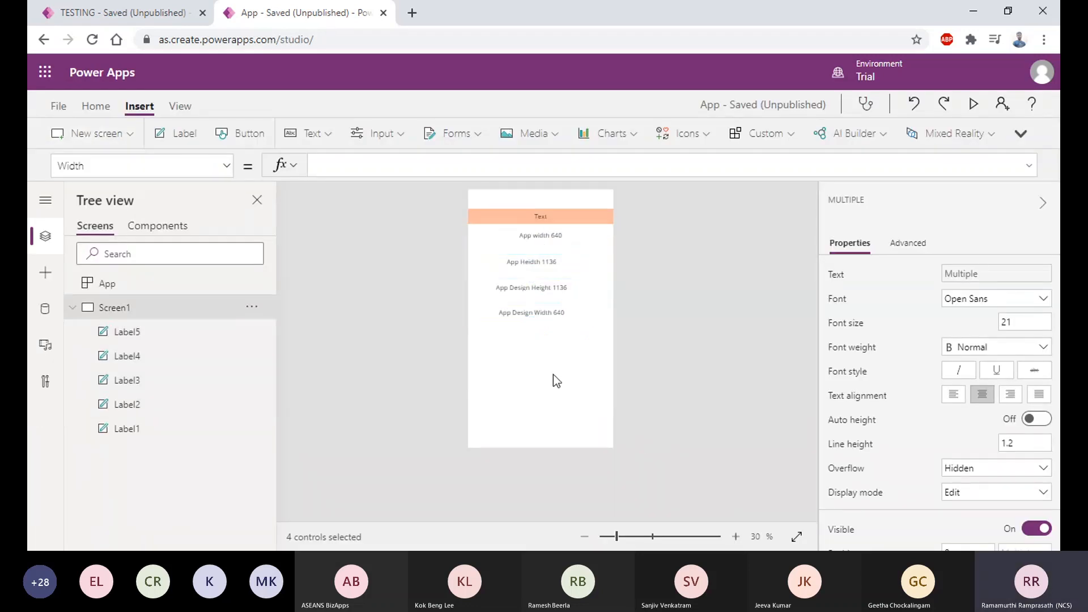
Preview the app while narrowing and widening the browser window to compare the centered header with the fixed-width labels.
click(973, 104)
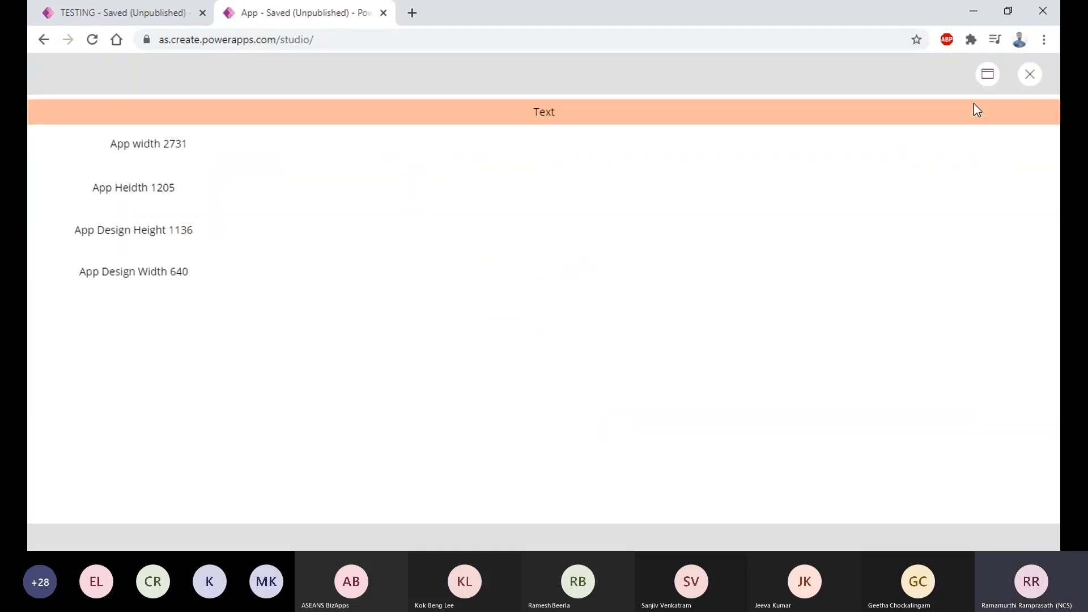
click(1008, 11)
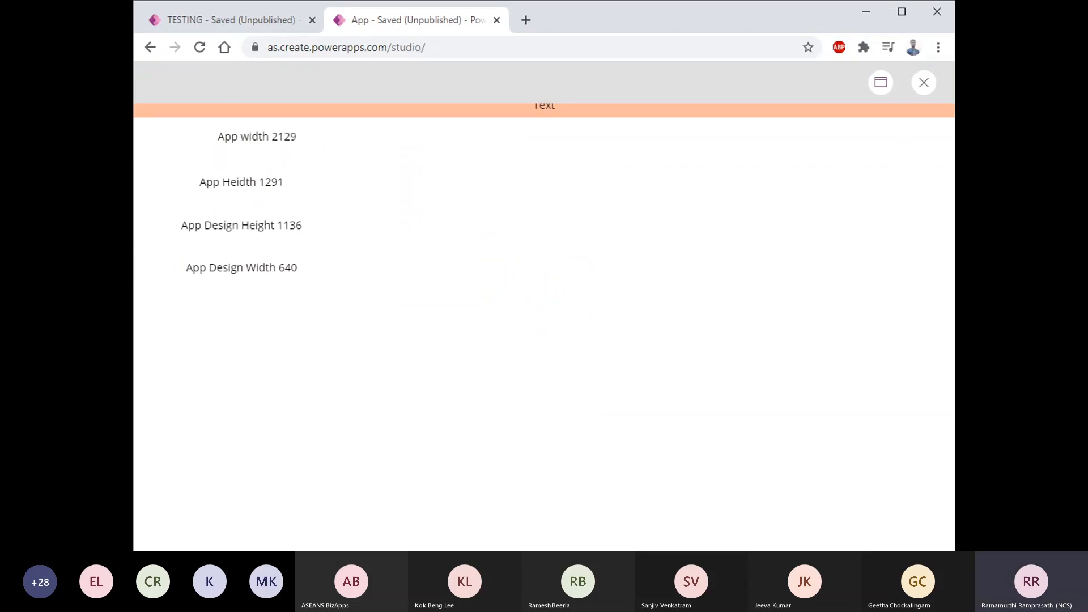
drag(955, 252, 736, 252)
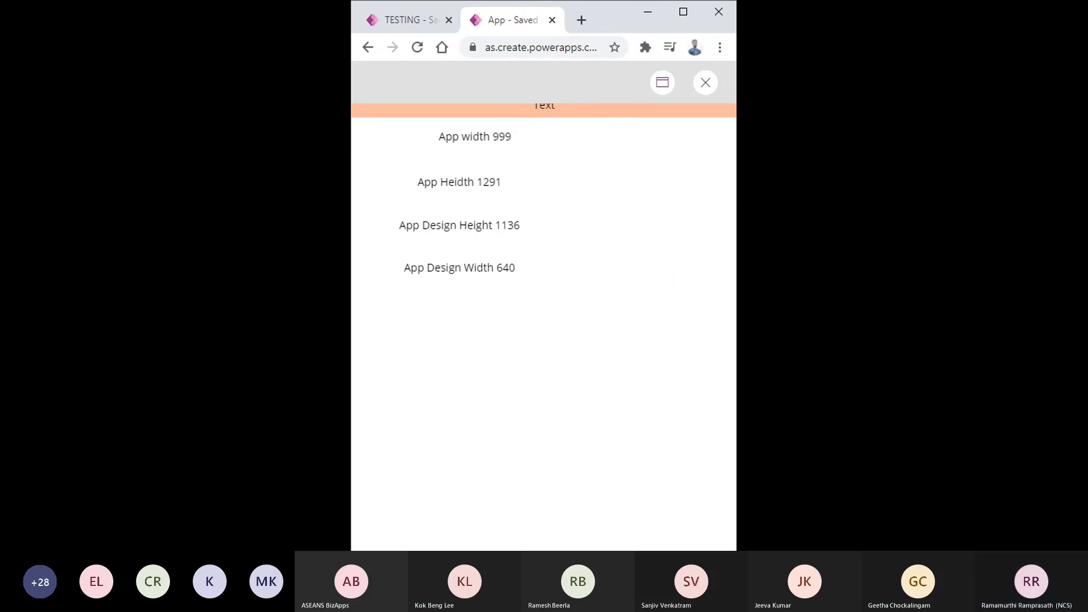
drag(737, 198, 958, 198)
click(927, 84)
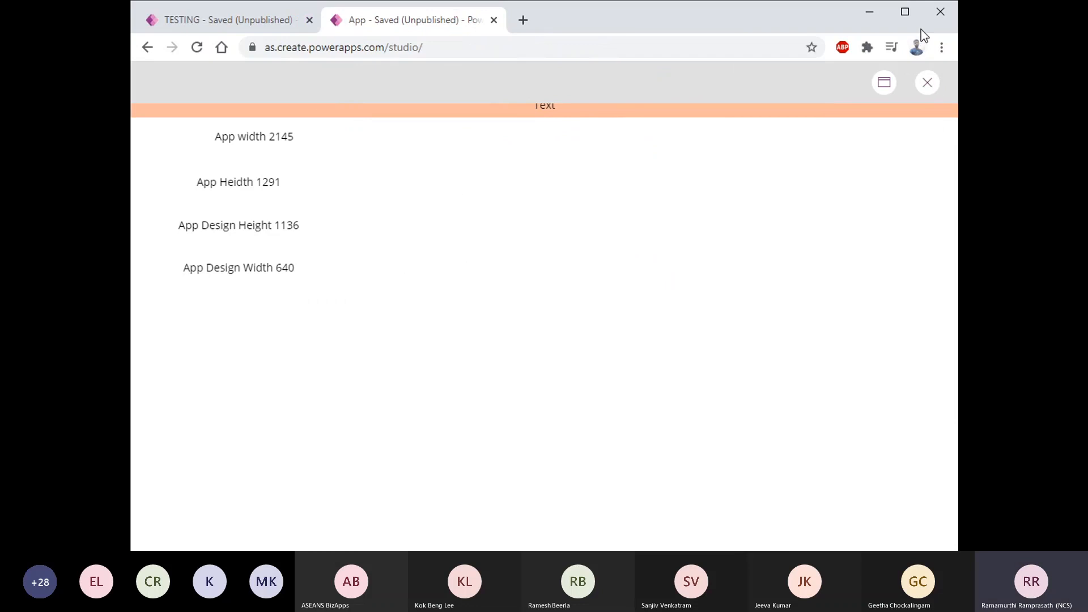
Maximize the browser window, return to the editor and examine the Width property of the App Design Width label.
click(907, 11)
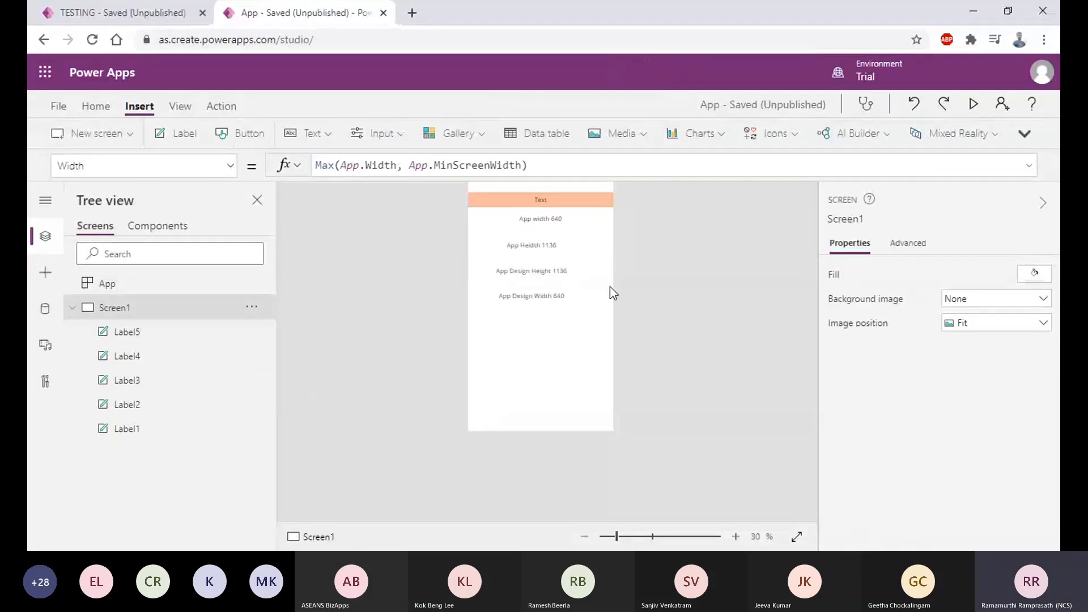
click(548, 295)
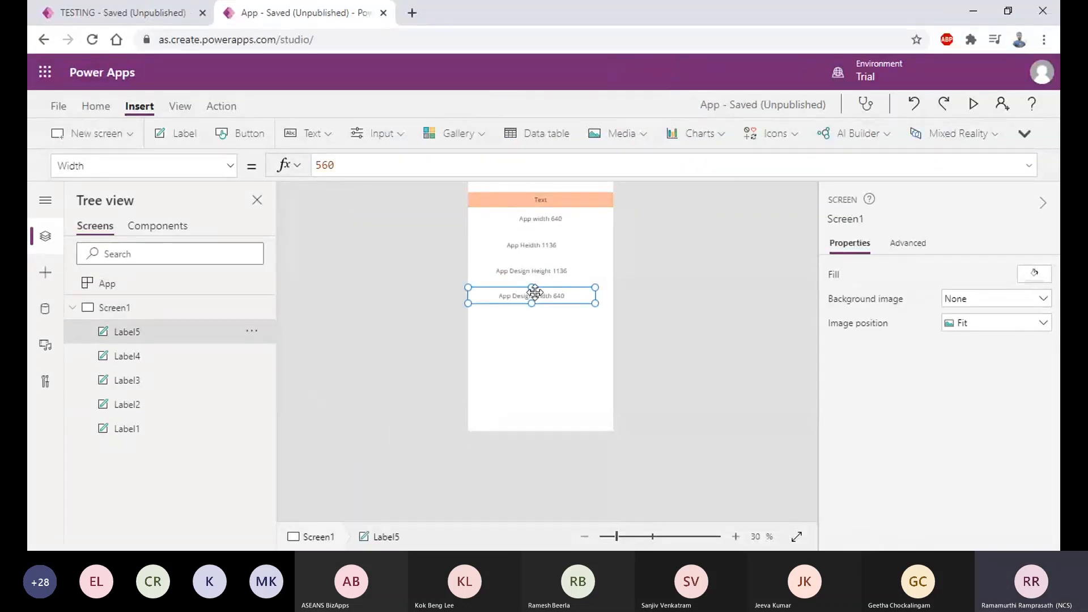
Try resizing the header label by hand on the canvas, making it taller and then shrinking it back.
click(557, 204)
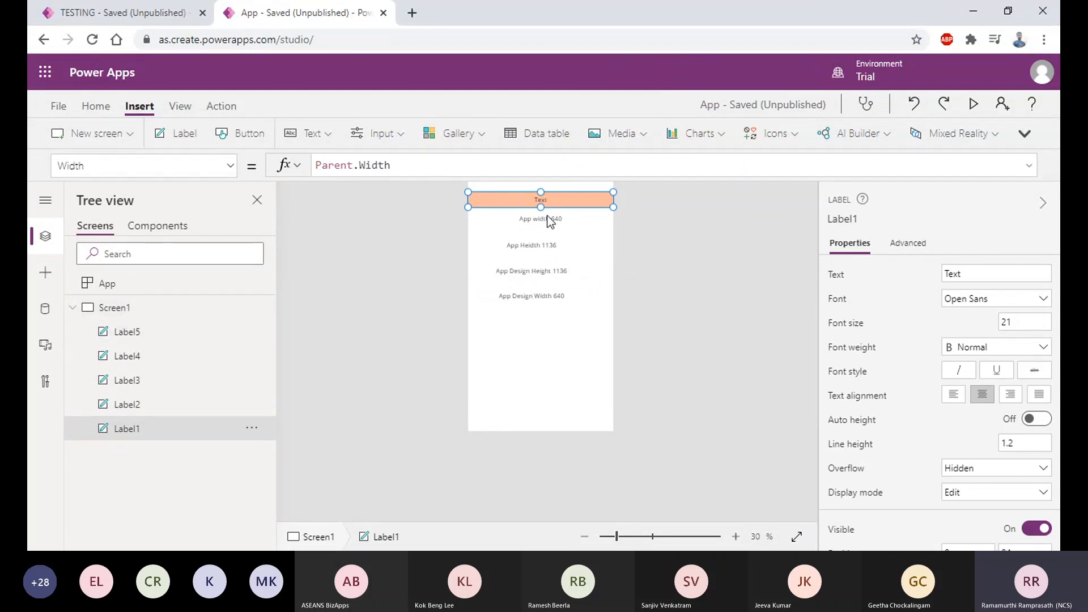
drag(540, 207, 541, 214)
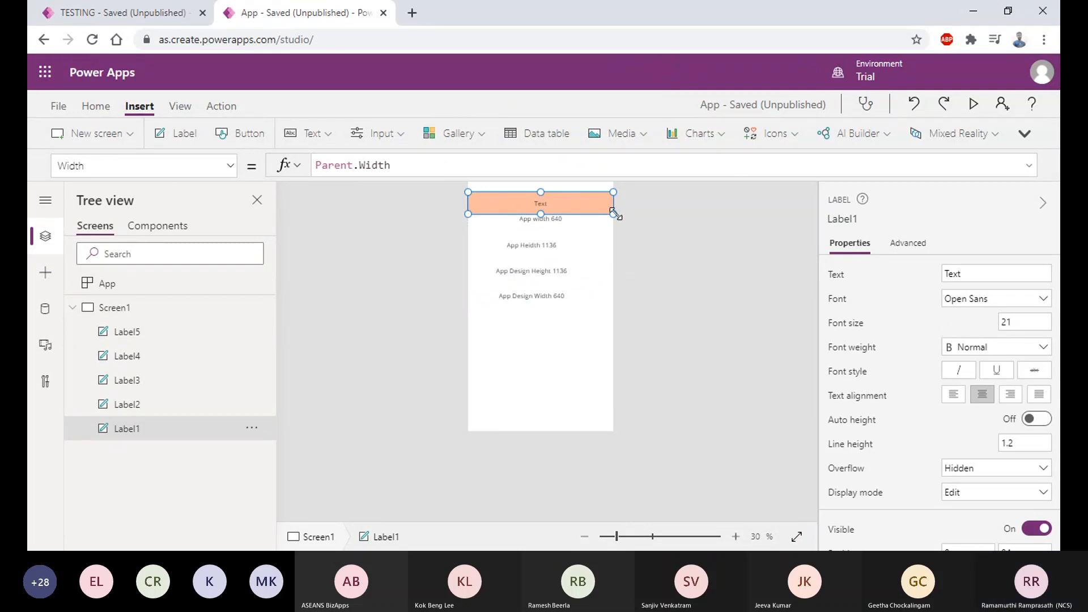
mouse_move(613, 213)
mouse_down()
mouse_move(578, 207)
mouse_move(614, 207)
mouse_up()
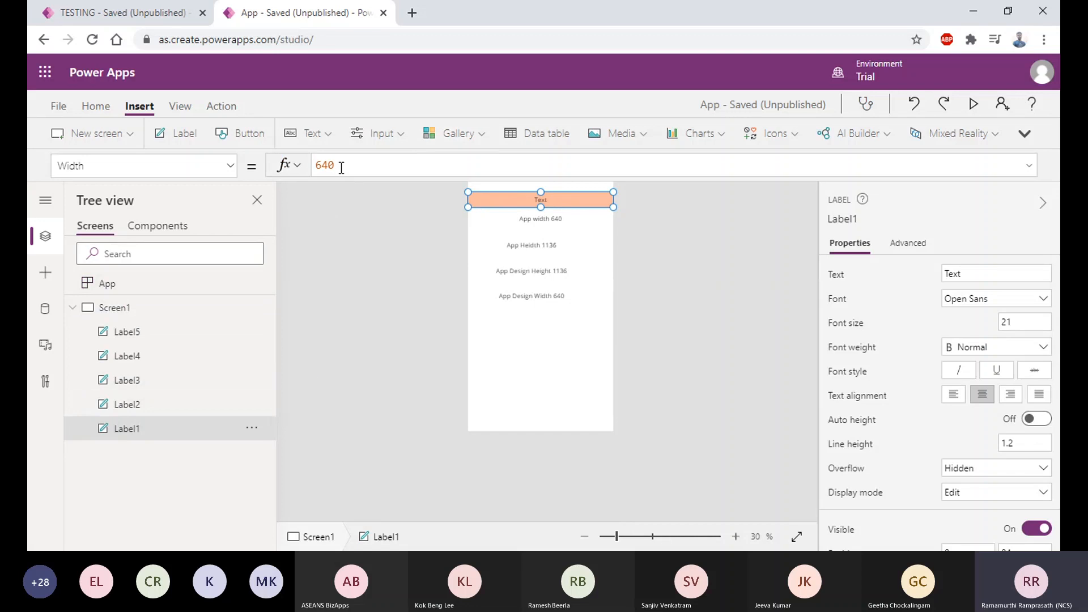
Set the header label's Width property to Parent.Width.
drag(338, 165, 316, 165)
text(Par)
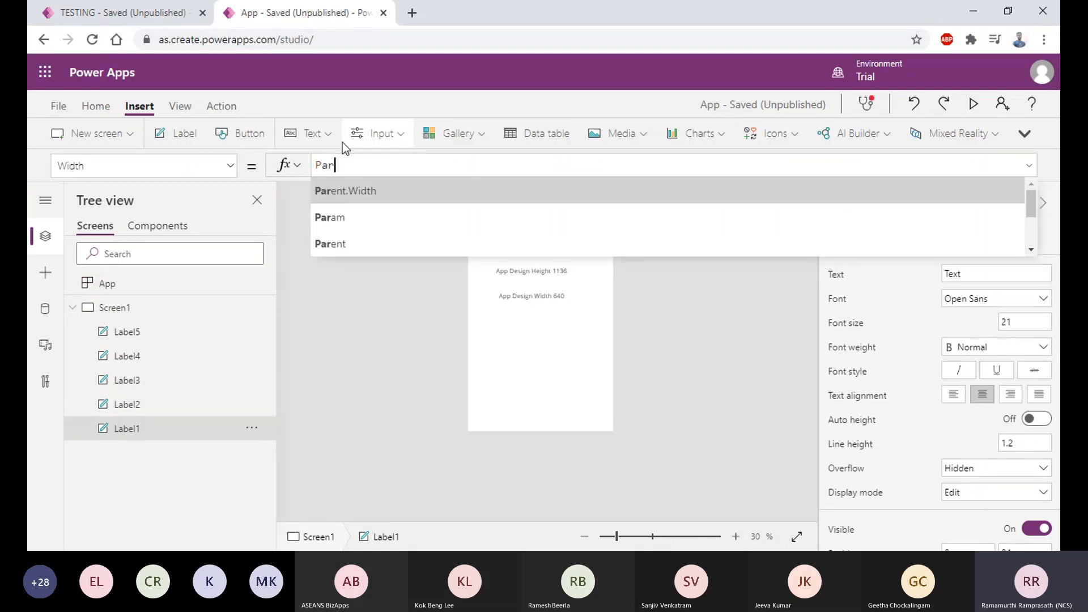
key(Tab)
click(553, 322)
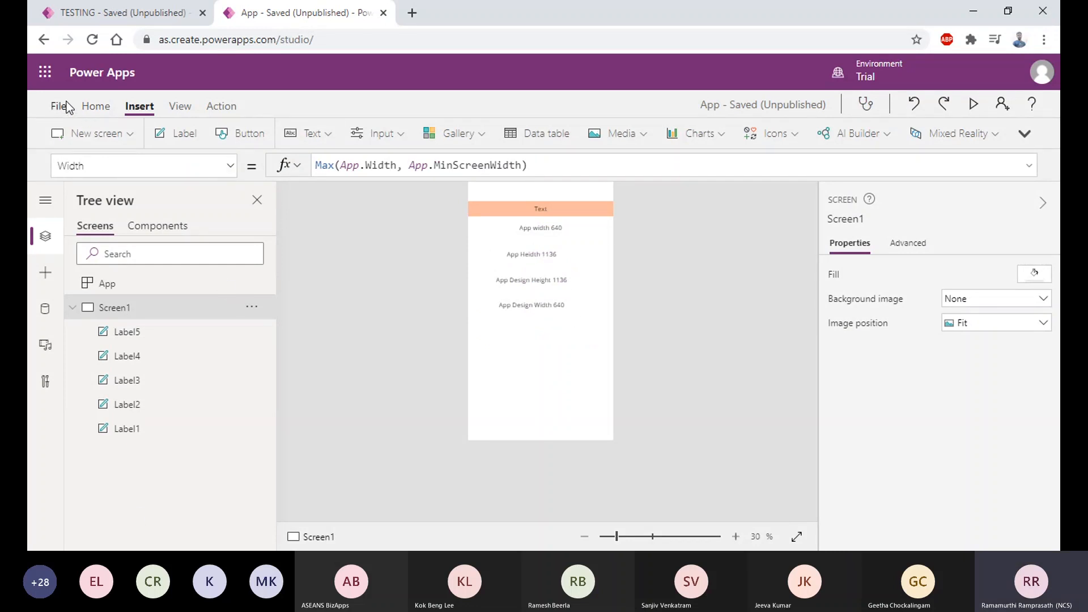
Insert a button below the App Design Width label at about X 180, Y 616, and check its position in a brief preview.
click(256, 138)
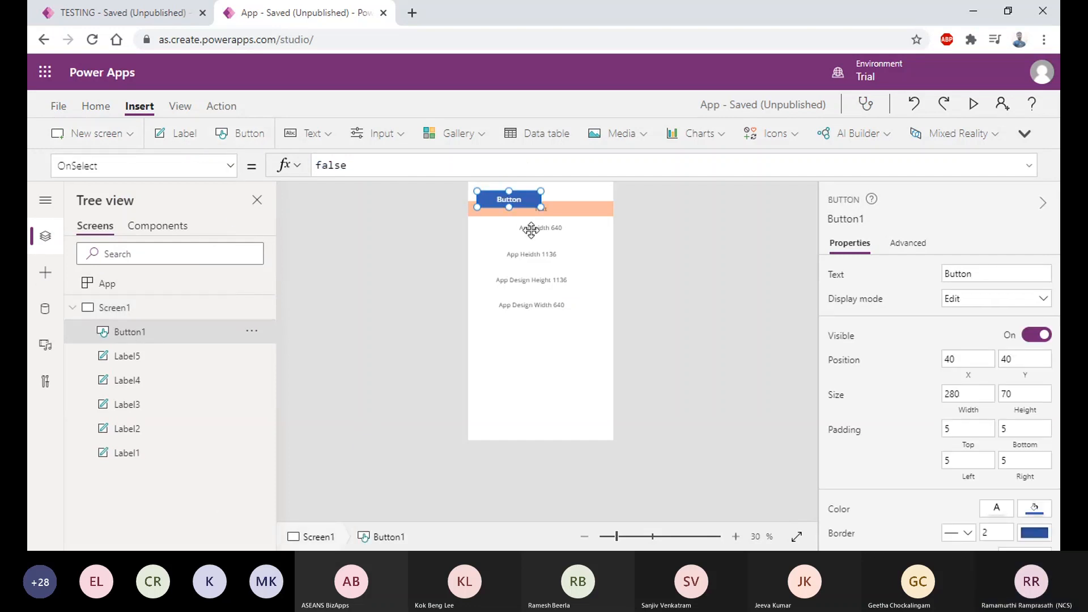
drag(510, 199, 540, 332)
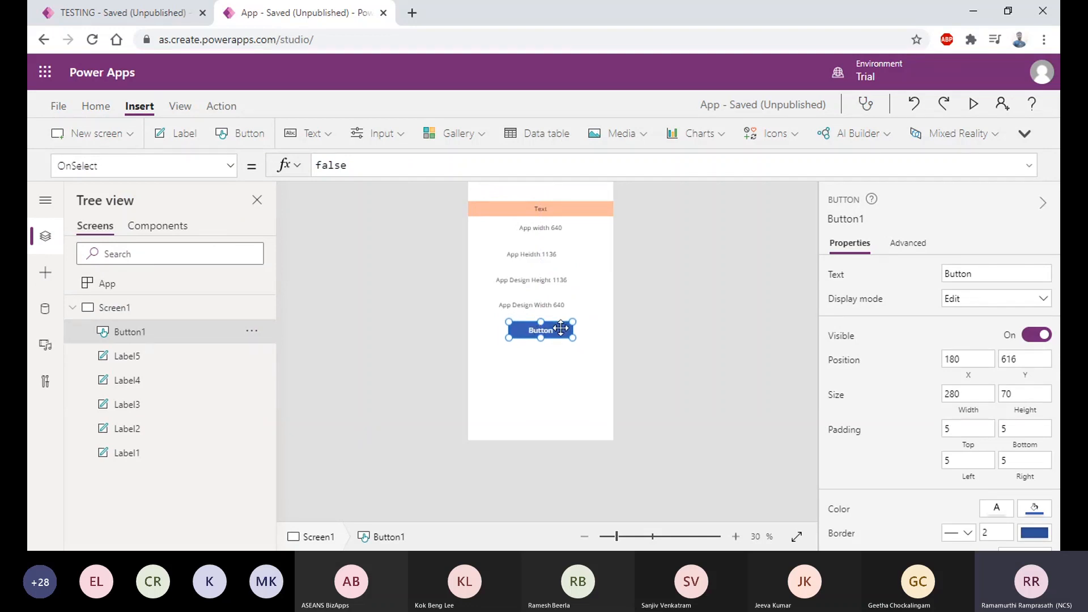
click(975, 104)
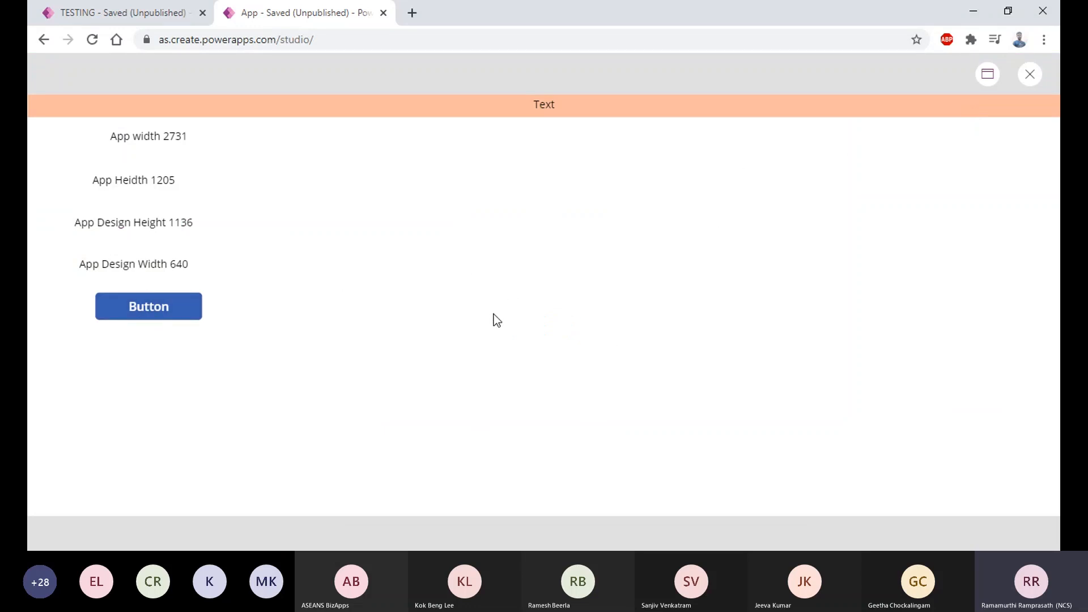
click(1031, 78)
Set the button's X property to (Parent.Width - Self.Width)/2 so that it is centered horizontally.
click(546, 331)
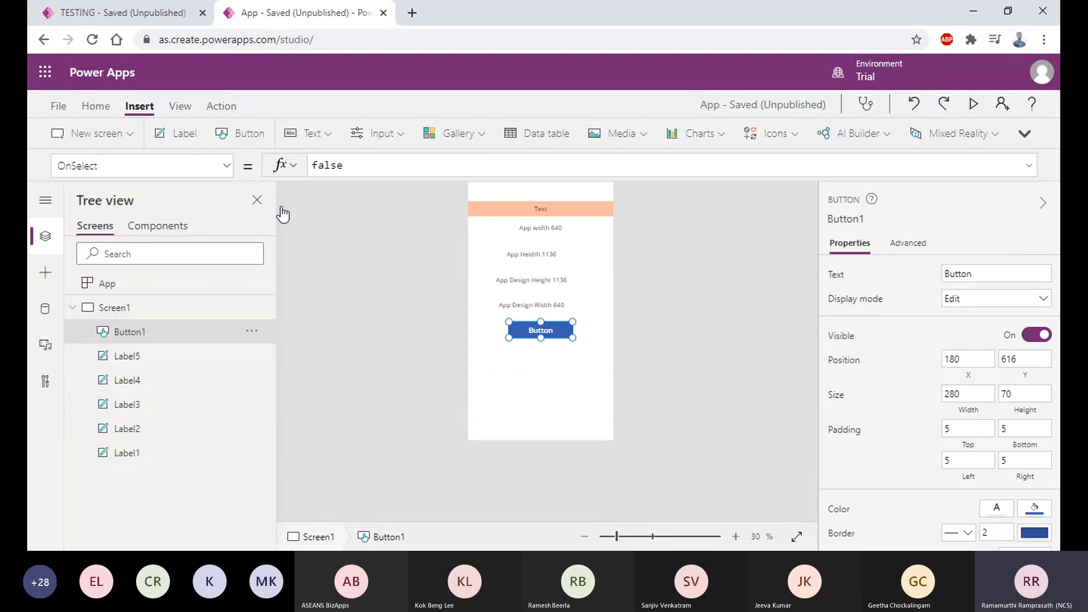
click(229, 170)
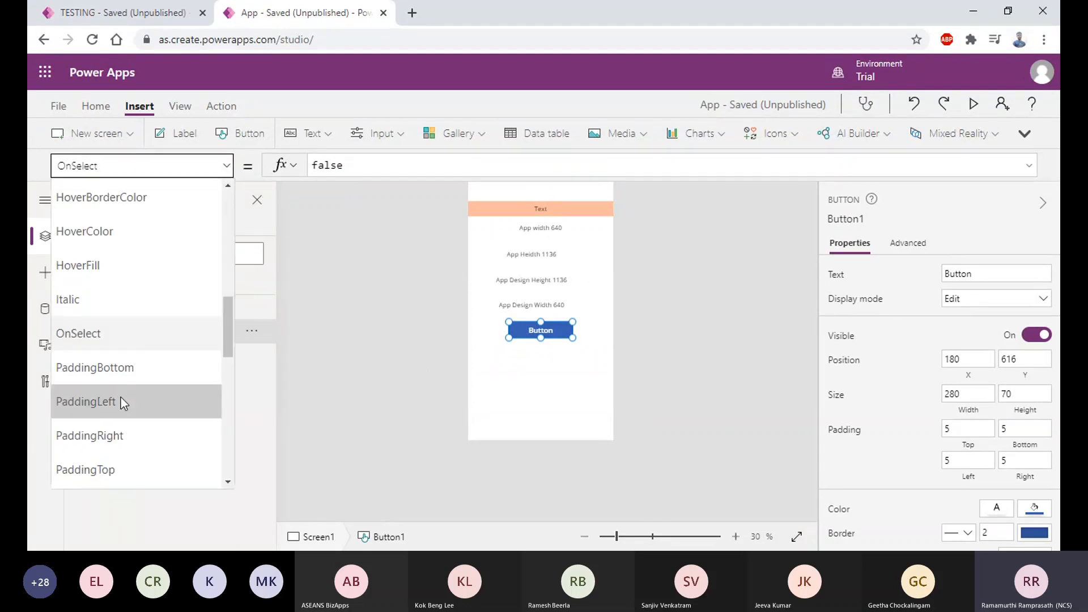
scroll(121, 396, down, 5)
scroll(96, 436, down, 2)
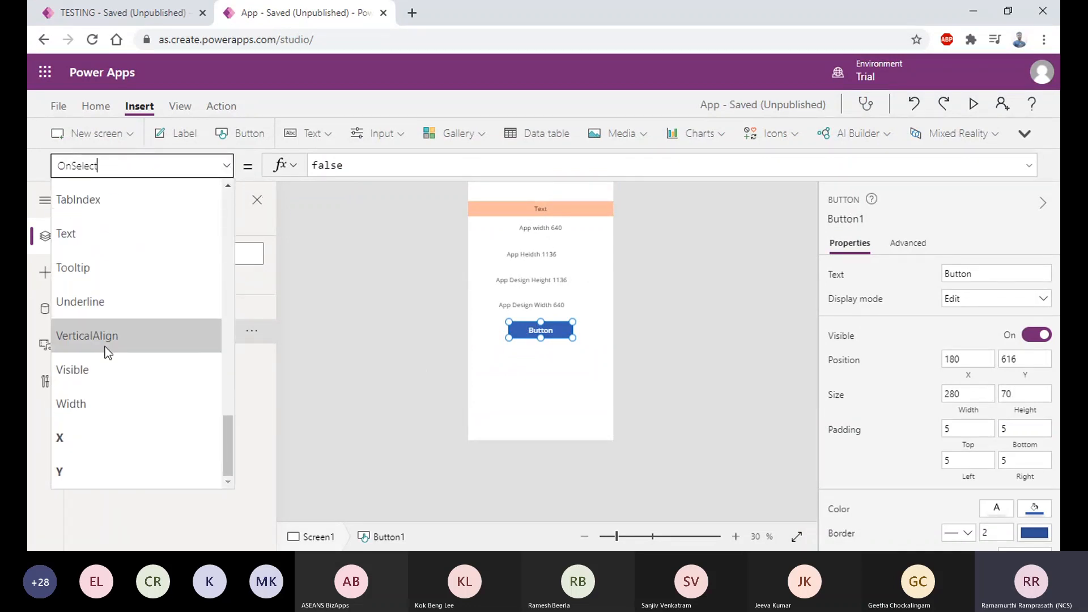
click(83, 439)
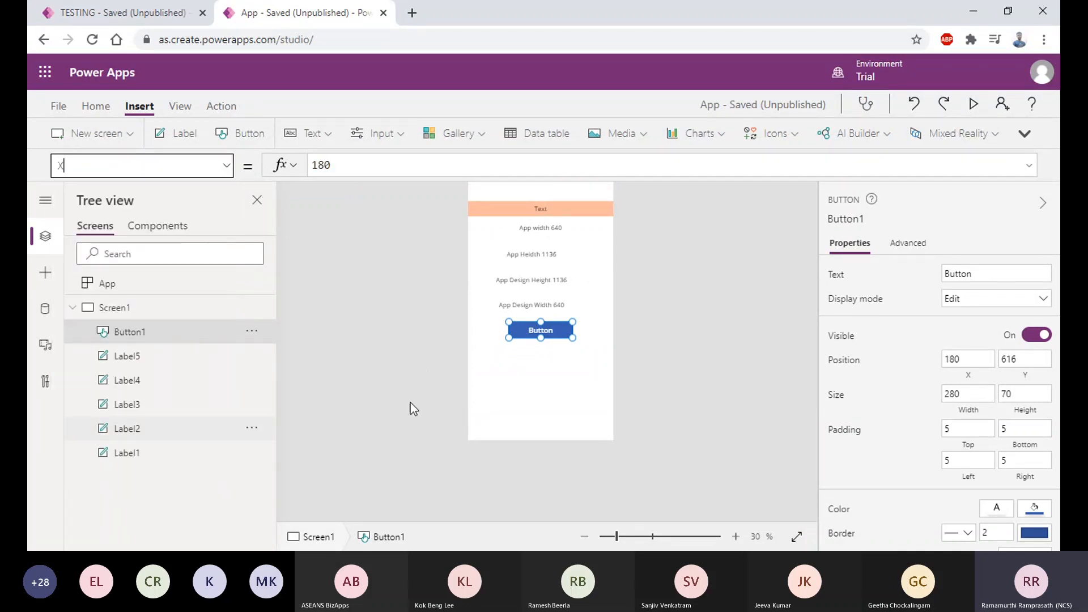
click(540, 327)
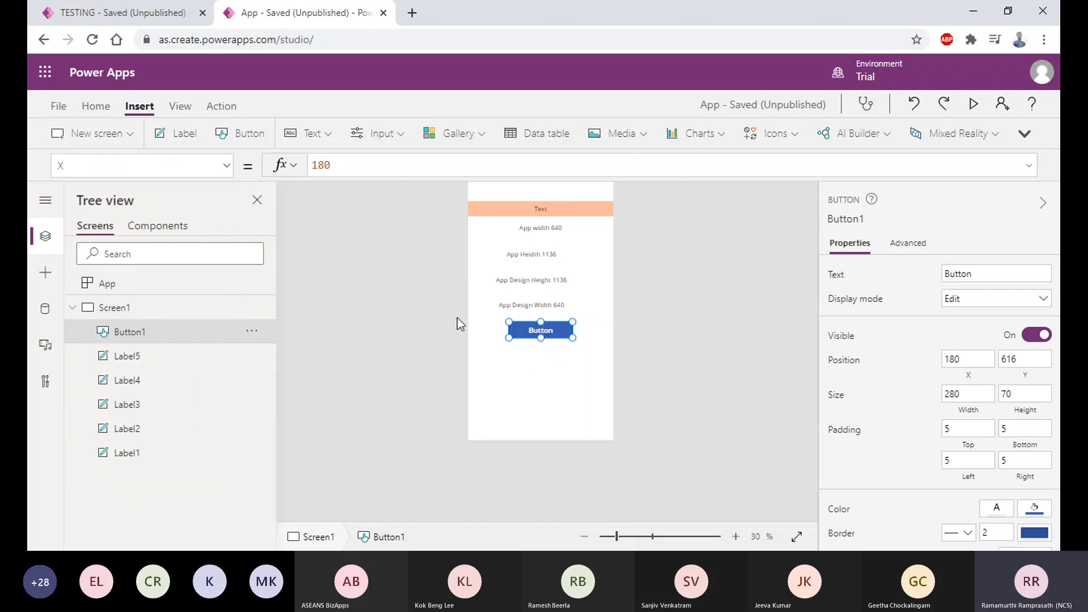
double_click(328, 164)
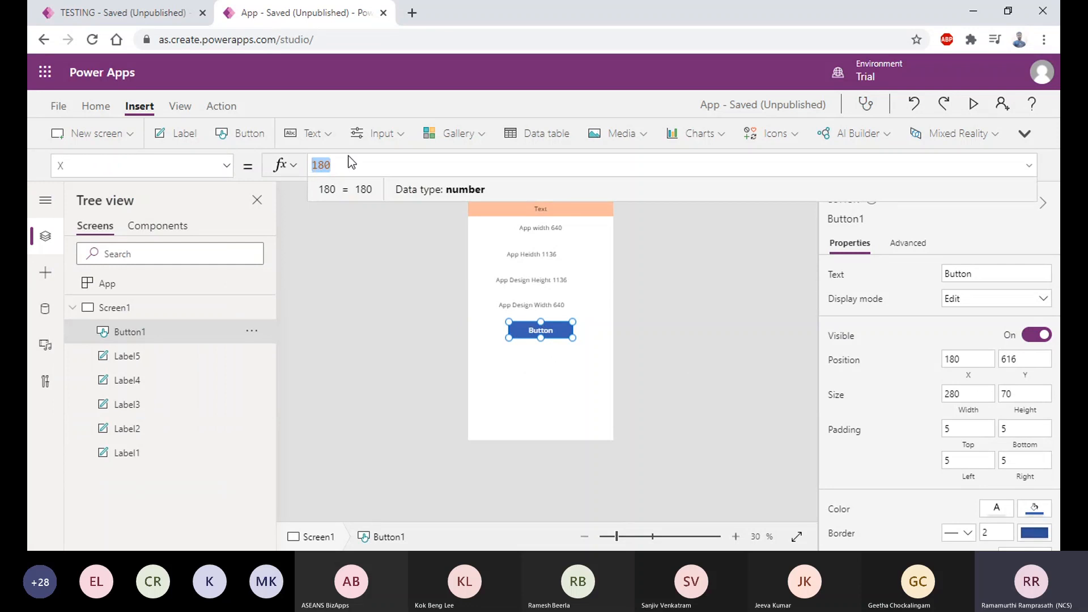
text((P)
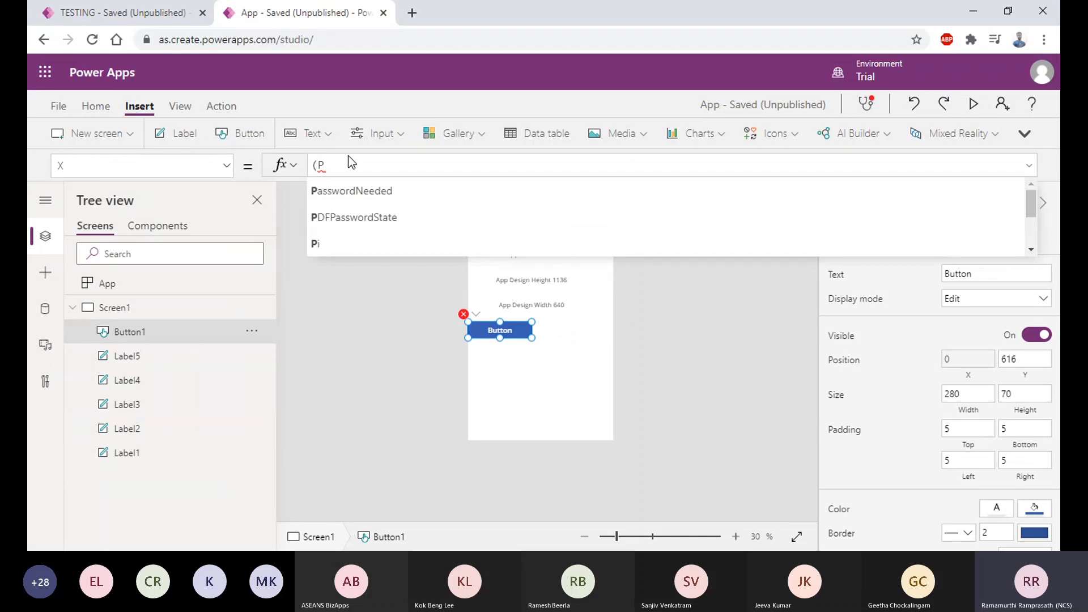
text(ar)
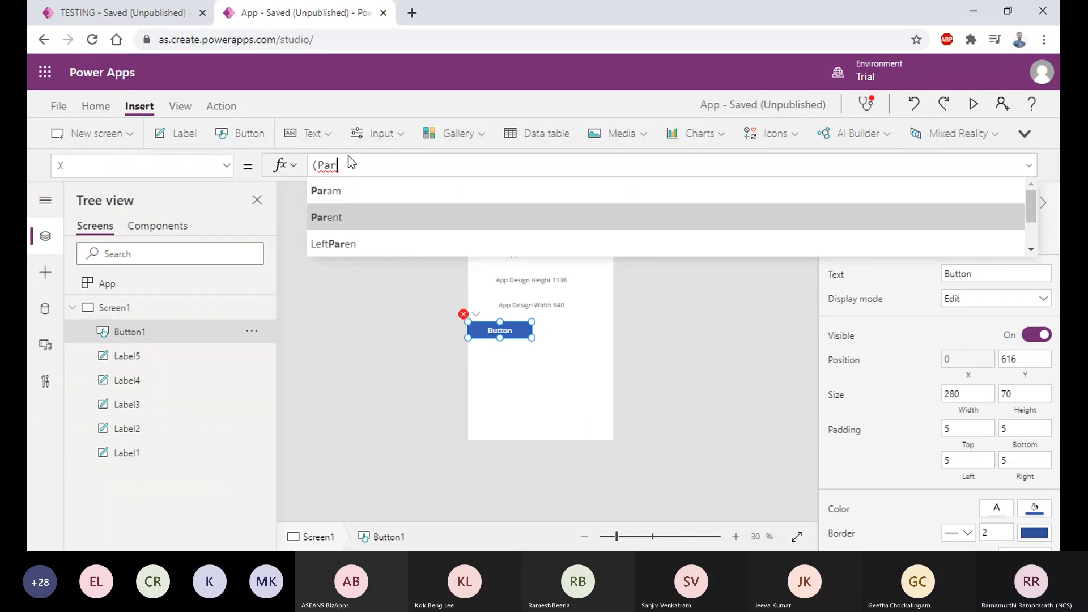
text(ent.wid)
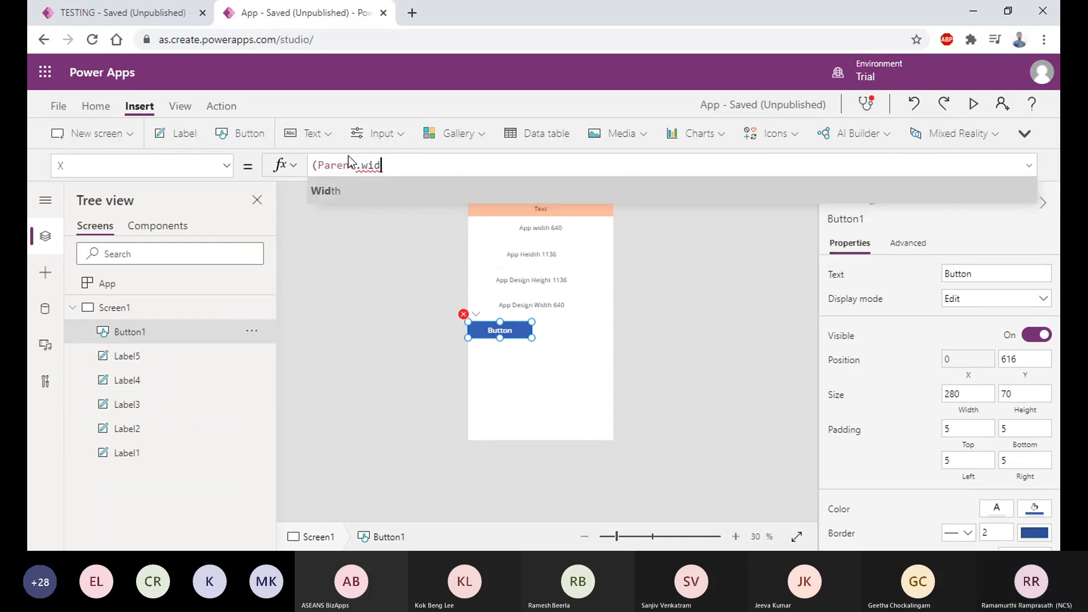
key(Tab)
text(- sel)
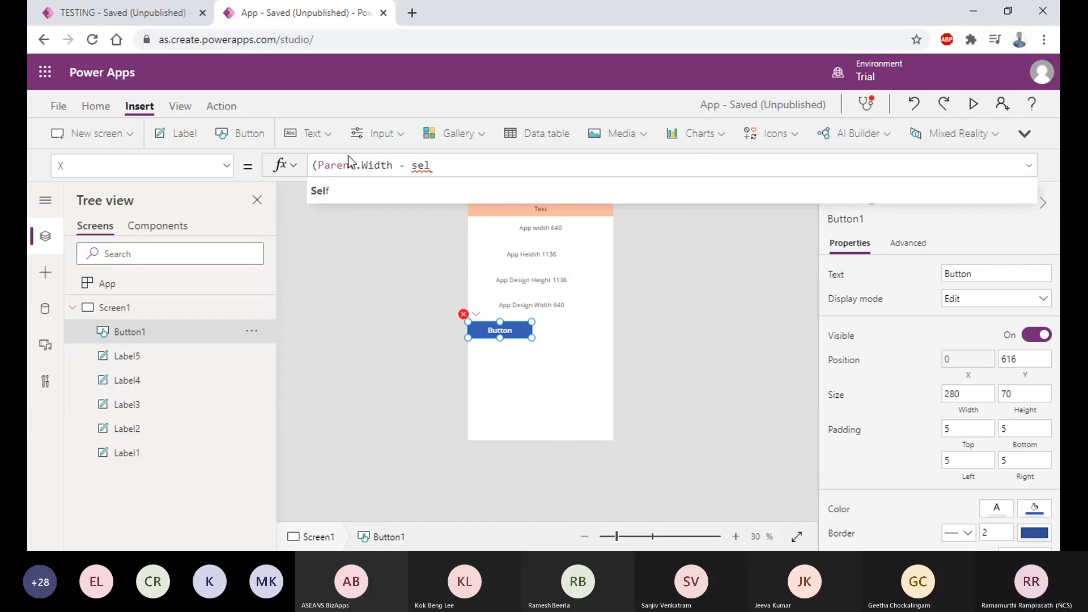
key(Tab)
text(.wid)
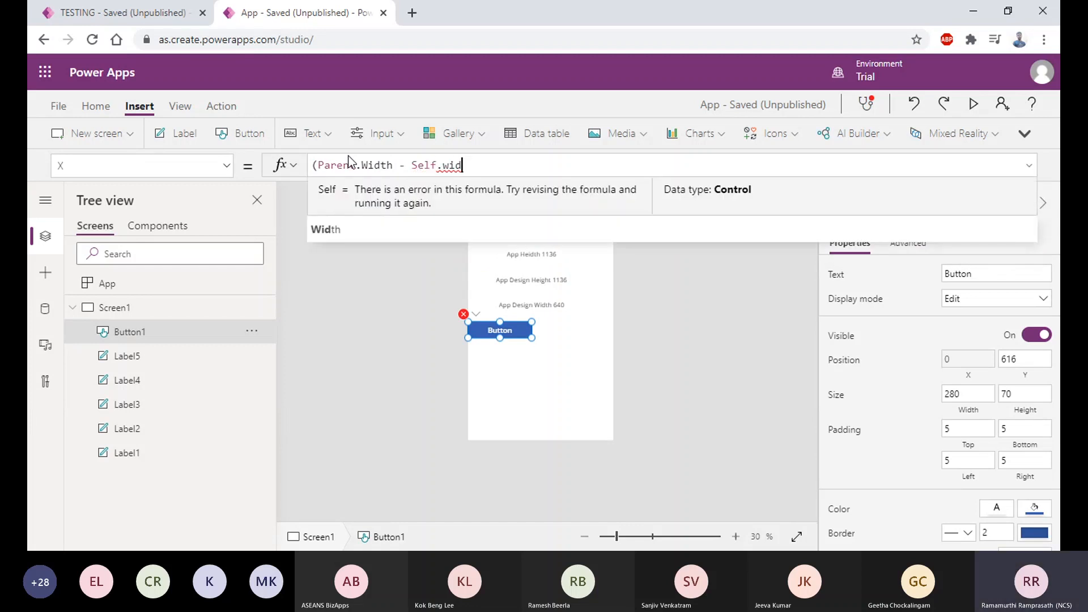
key(Tab)
text())
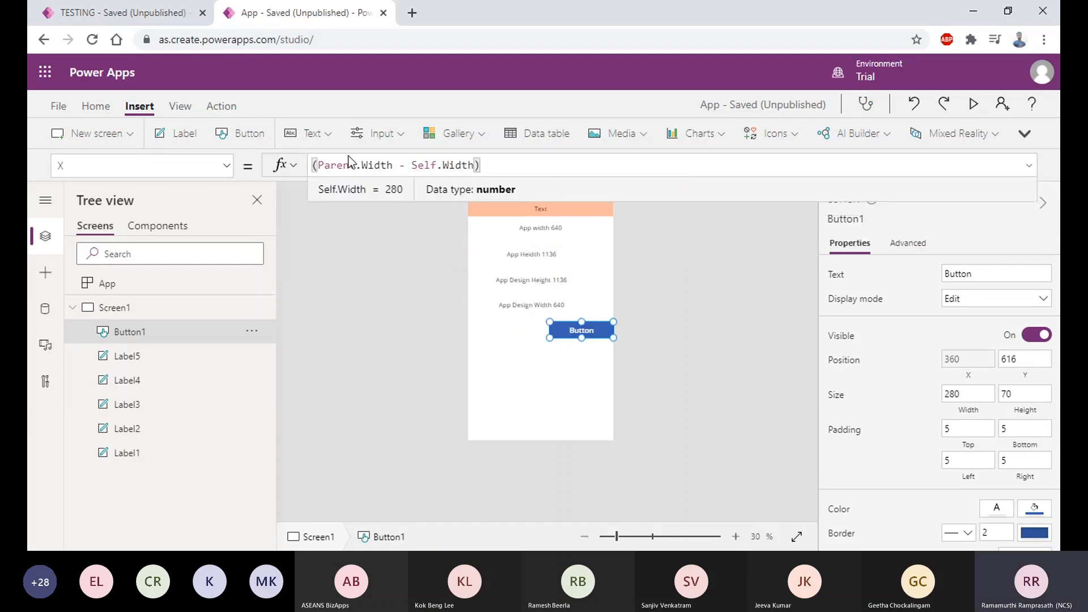
text(/2)
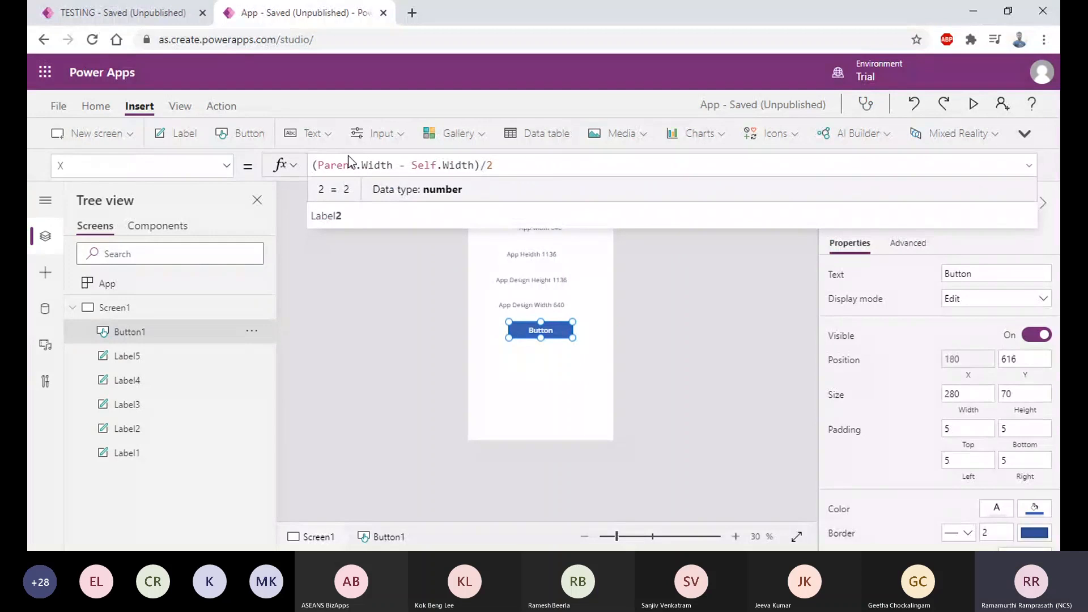
click(550, 365)
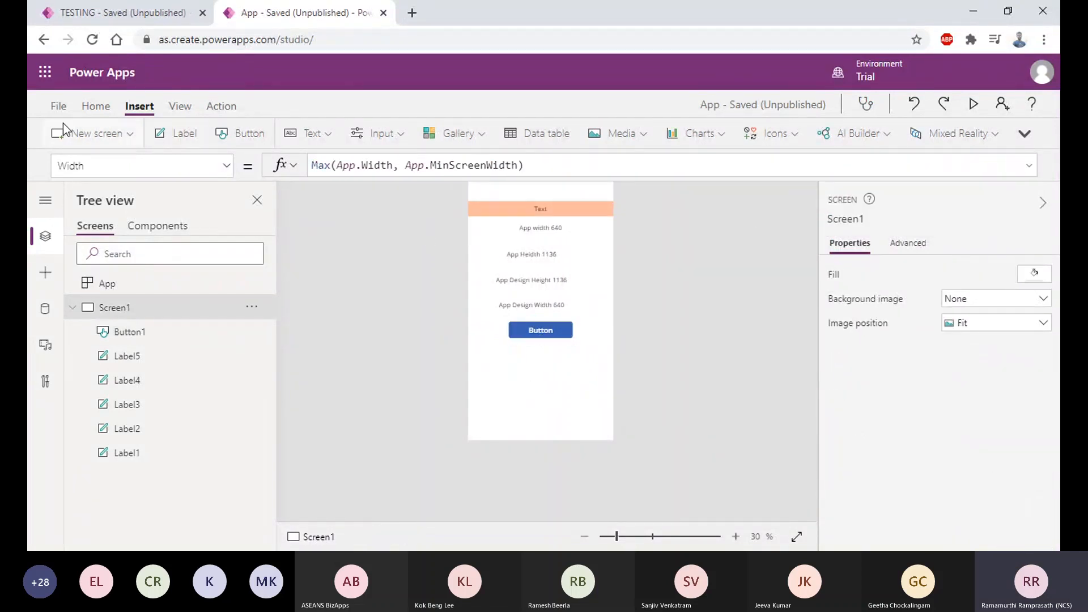
Save the app, publish this version and return to the editor.
click(63, 106)
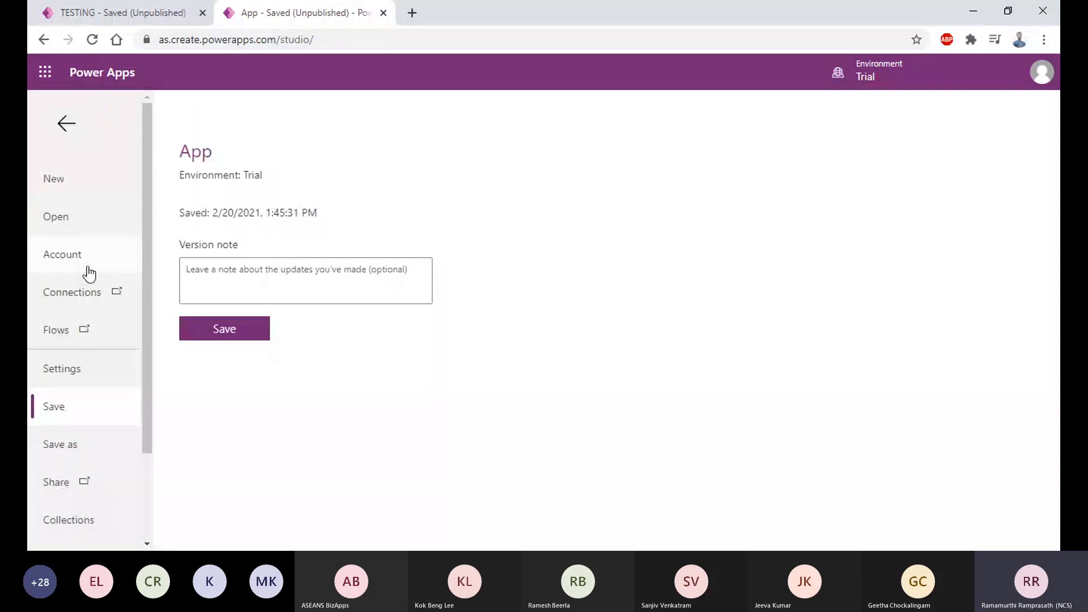
click(216, 326)
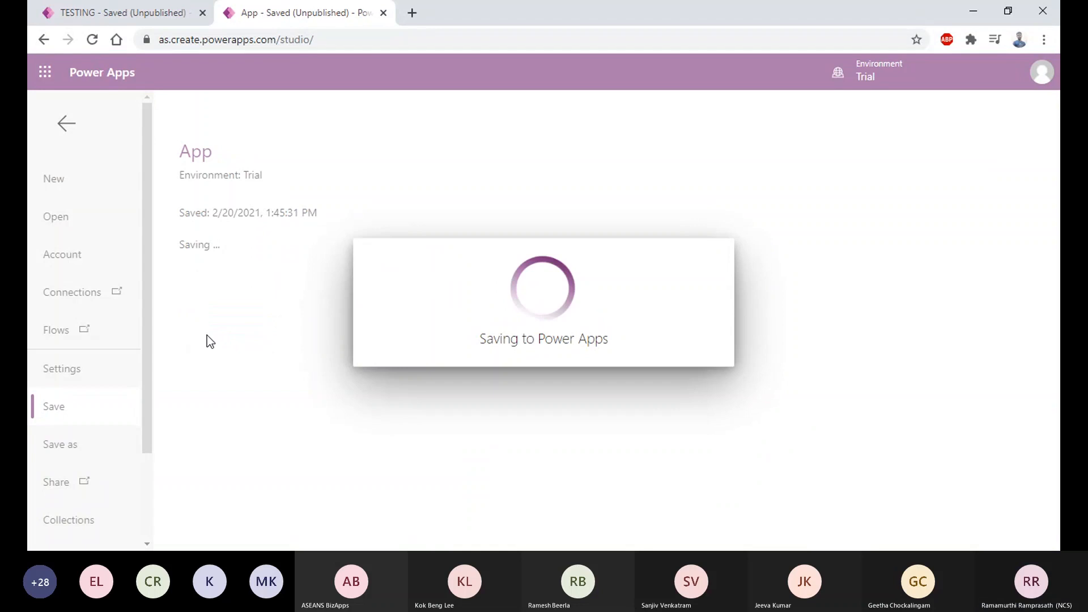
click(217, 298)
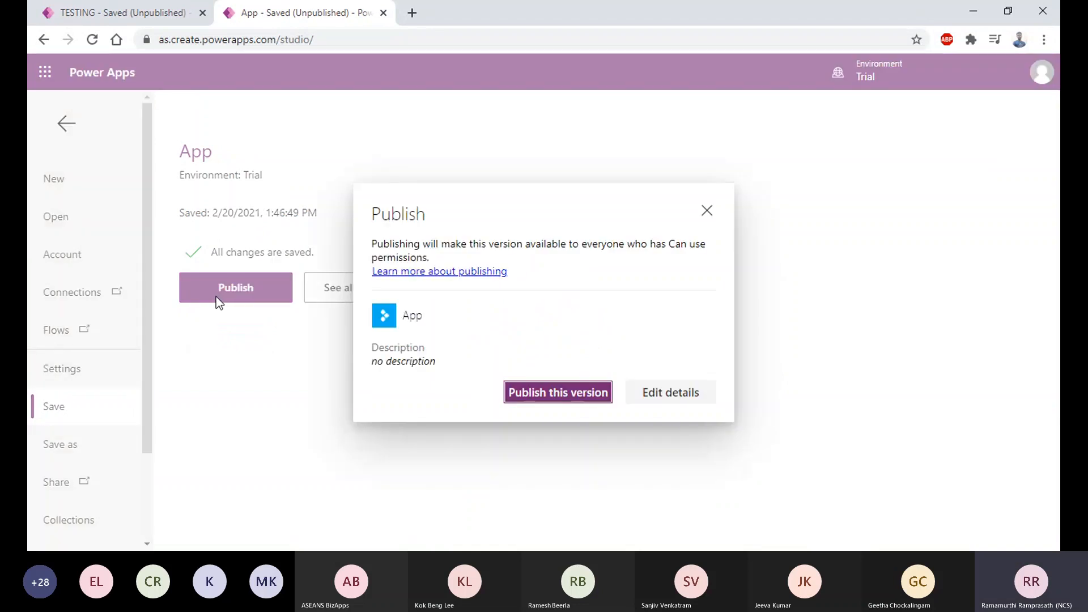
click(539, 393)
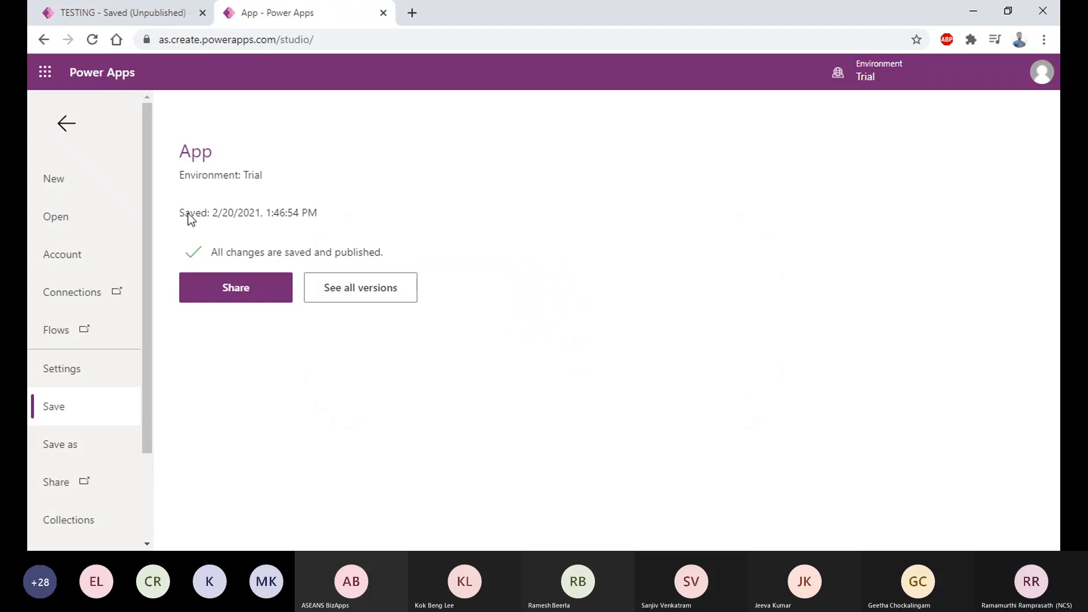
click(68, 122)
Preview the app while resizing the browser window to examine the button's centering, then close the preview and maximize the window.
click(972, 105)
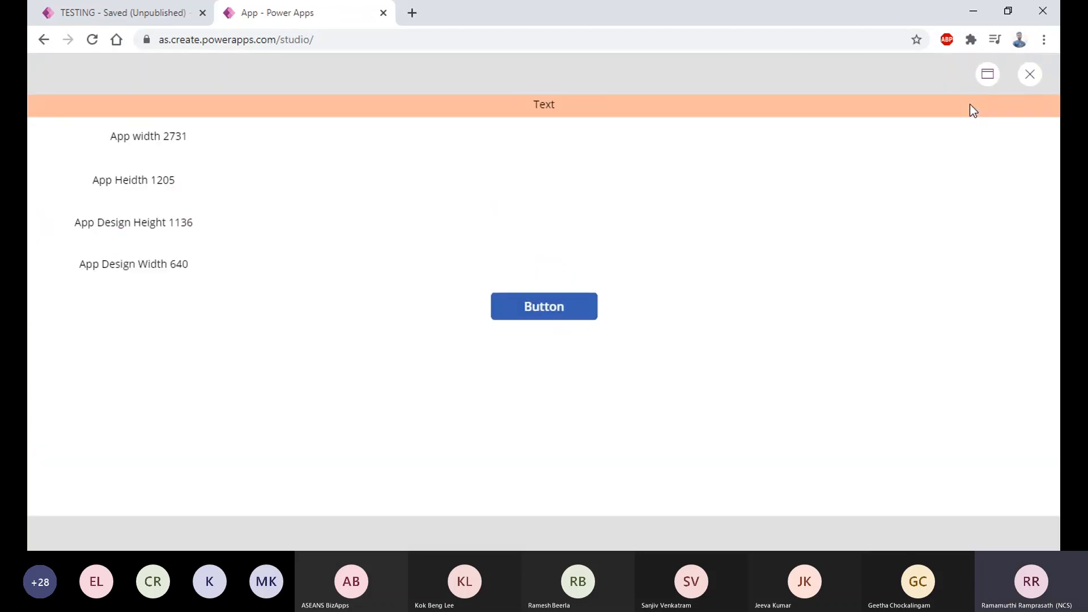
click(1017, 16)
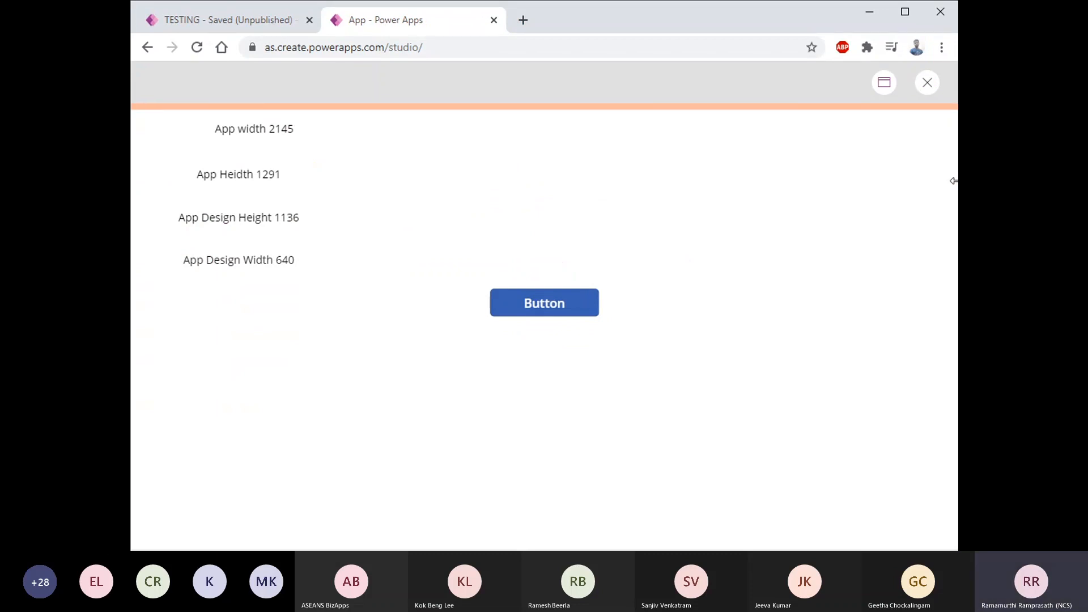
drag(954, 181, 1020, 180)
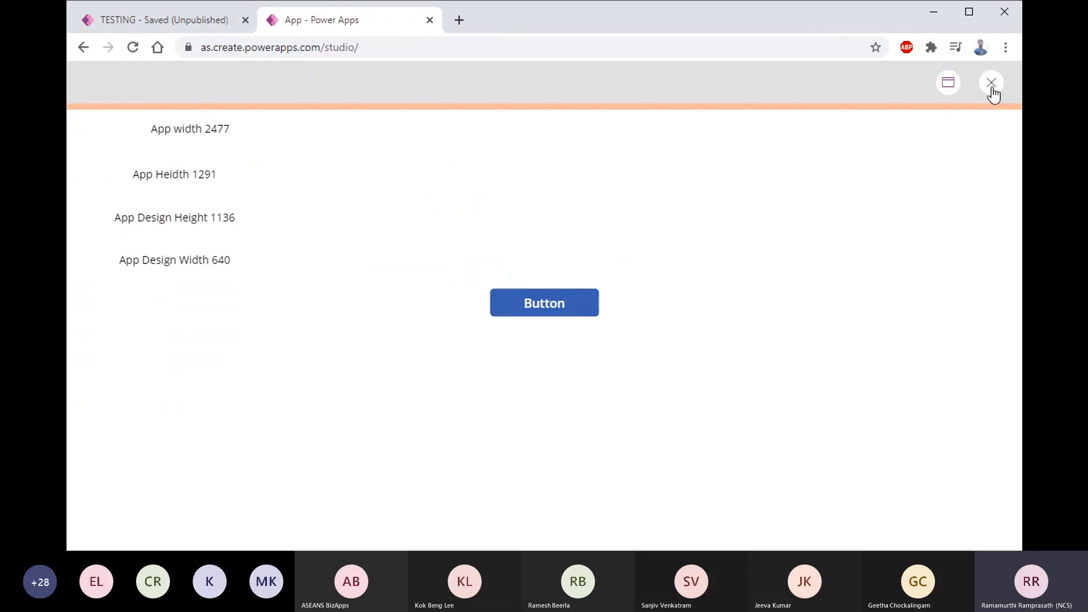
click(992, 84)
click(969, 13)
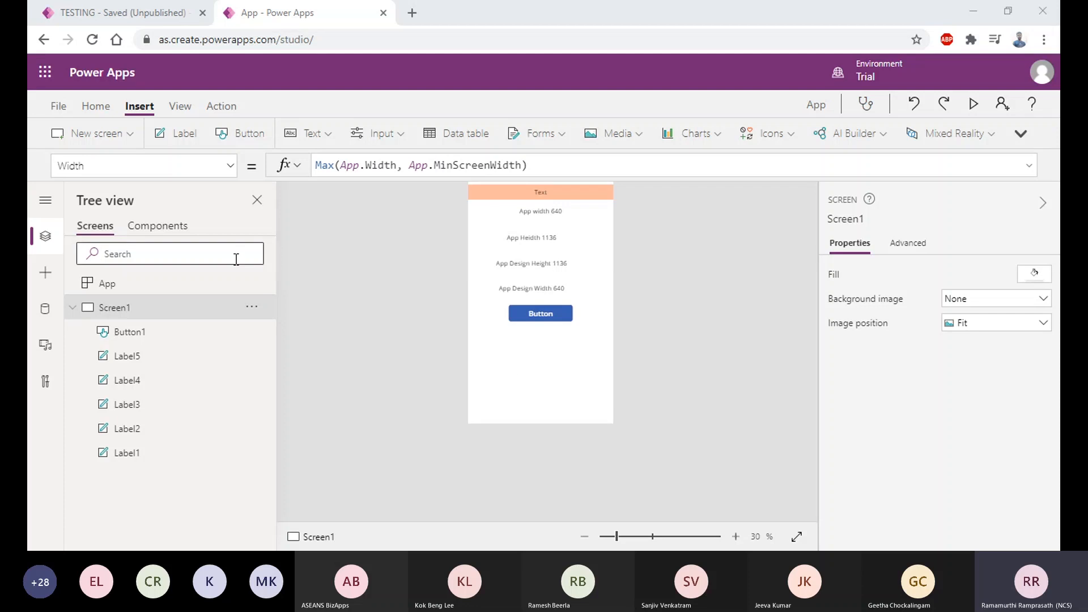
Insert a label below the button and set its text to "App Device Size " with a trailing space.
click(186, 135)
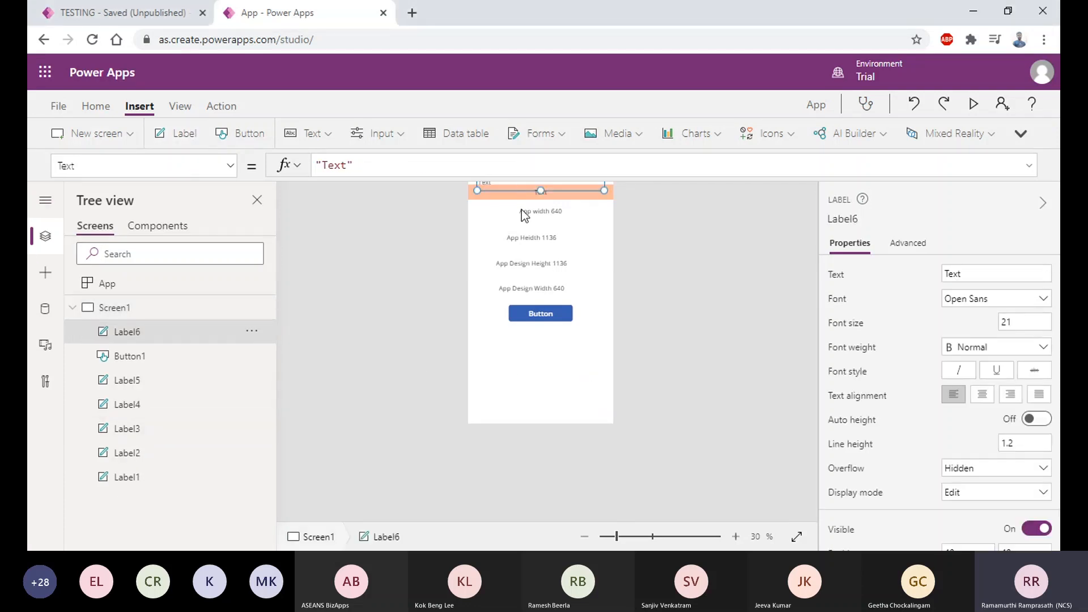
drag(513, 191, 516, 350)
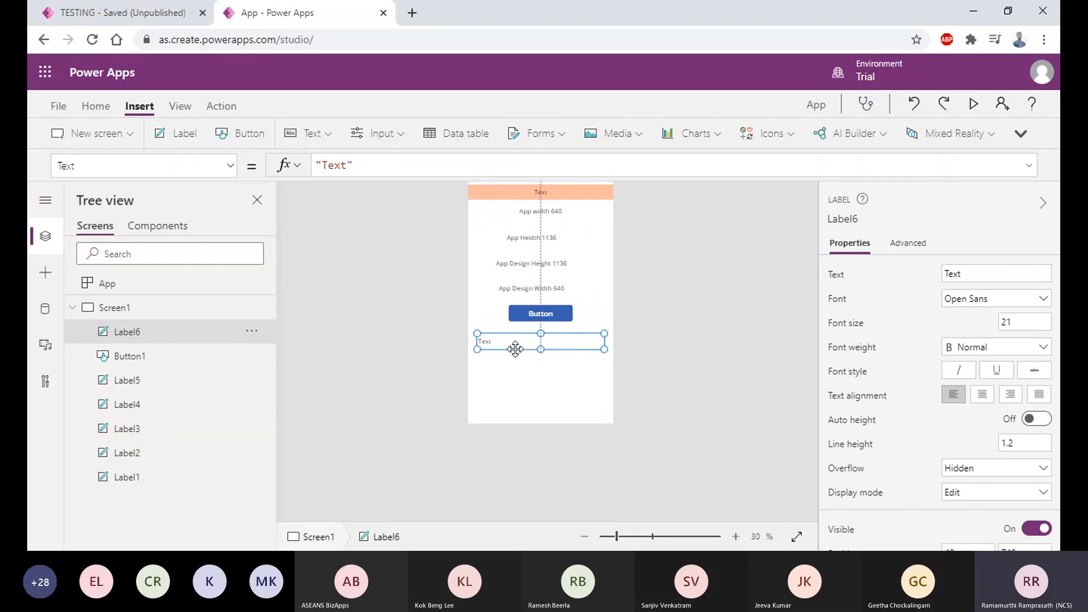
double_click(338, 165)
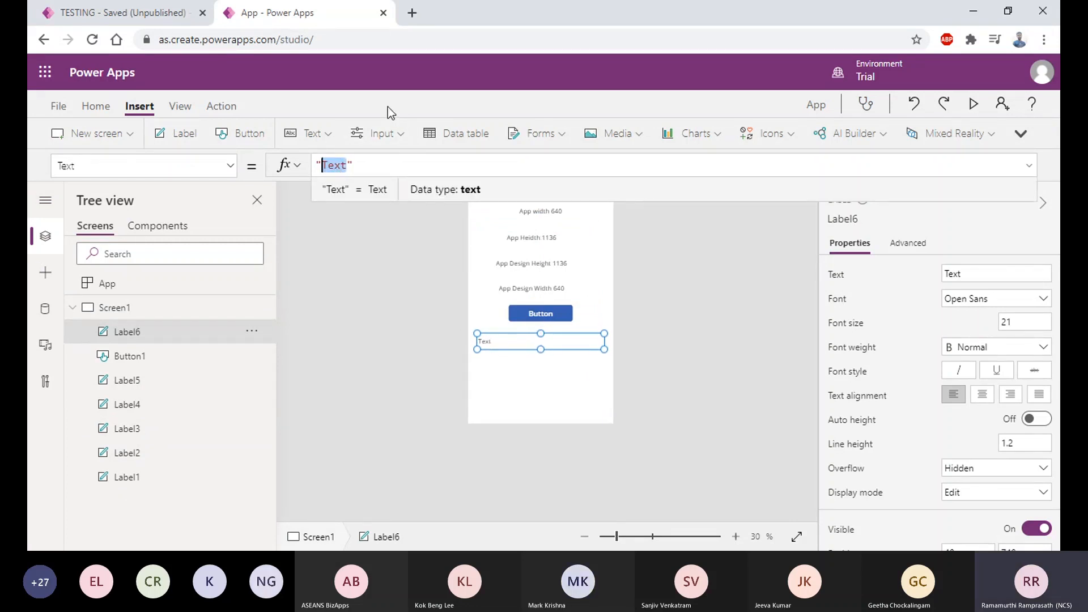
text(App S)
text(ize)
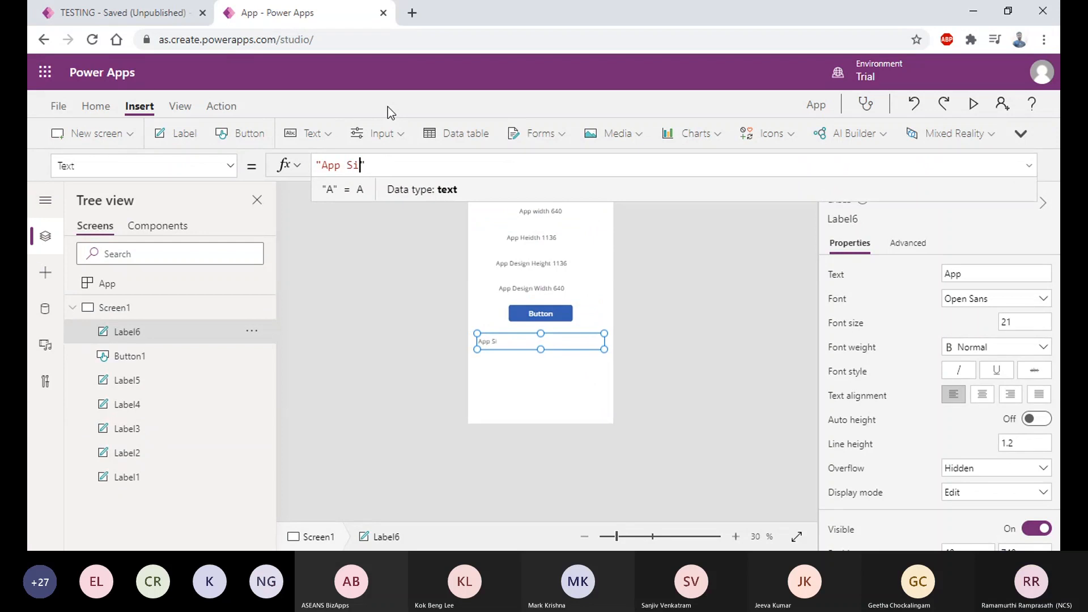
key(Left)
key(Left)
key(Left)
key(Left)
text(Device)
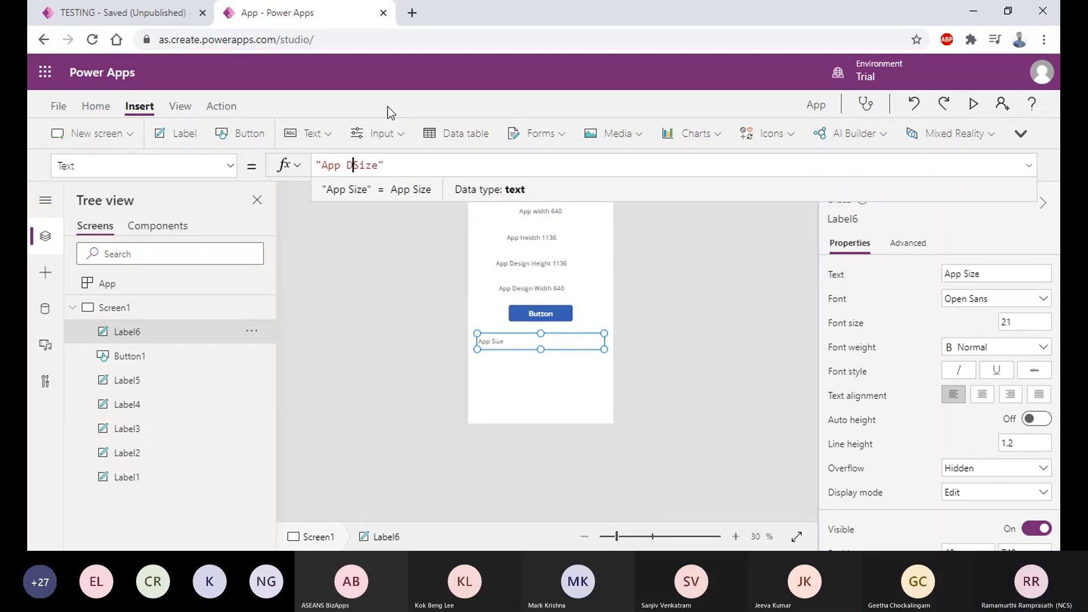
key(End)
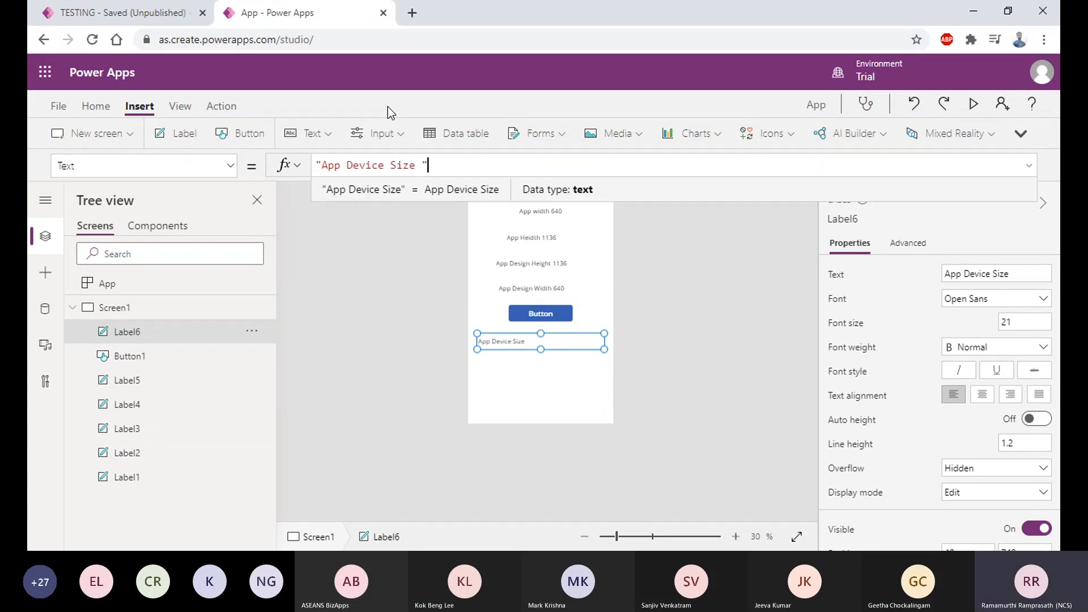
key(End)
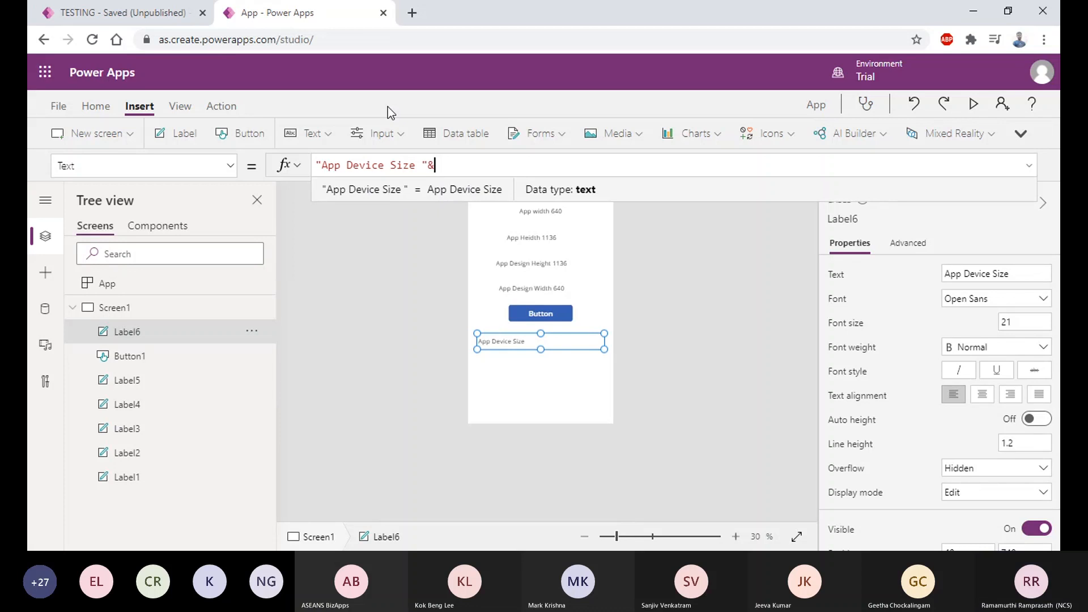
Extend the new label's text formula to "App Device Size "& Parent.Size and deselect the label.
text(&)
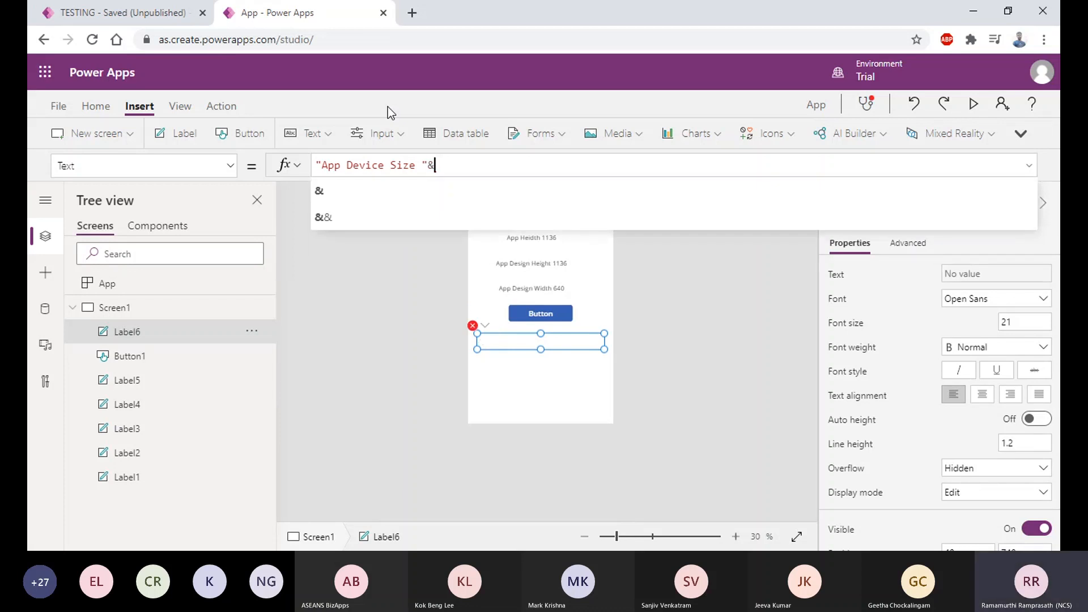
text(PAre)
key(Tab)
text(.s)
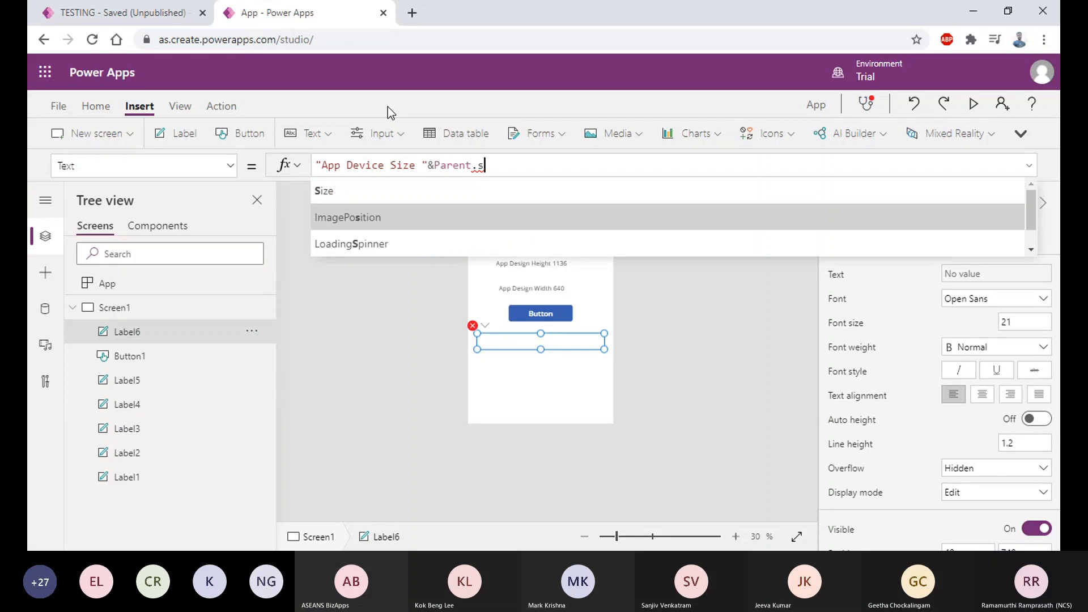
key(Up)
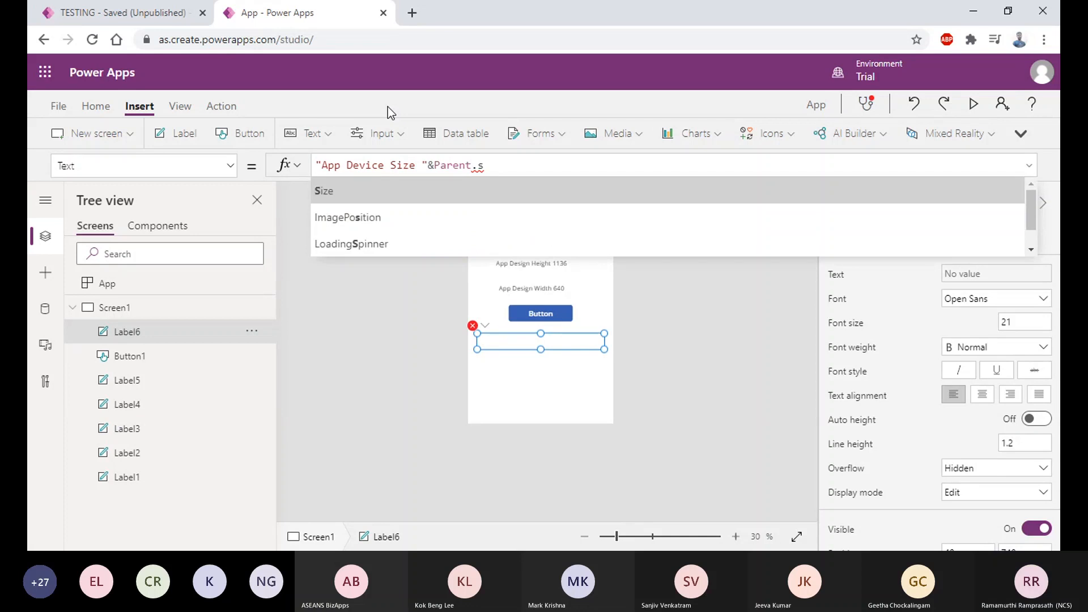
key(Return)
key(Left)
key(Left)
key(Left)
key(Left)
key(Left)
key(Left)
key(Left)
key(Left)
key(Left)
key(Left)
key(Left)
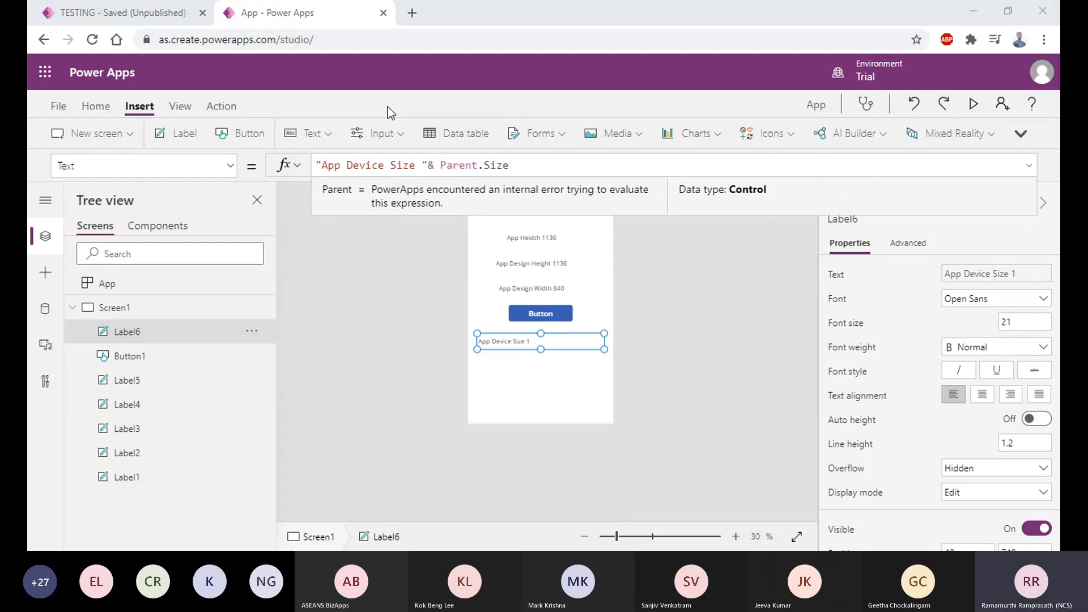
click(555, 376)
click(559, 365)
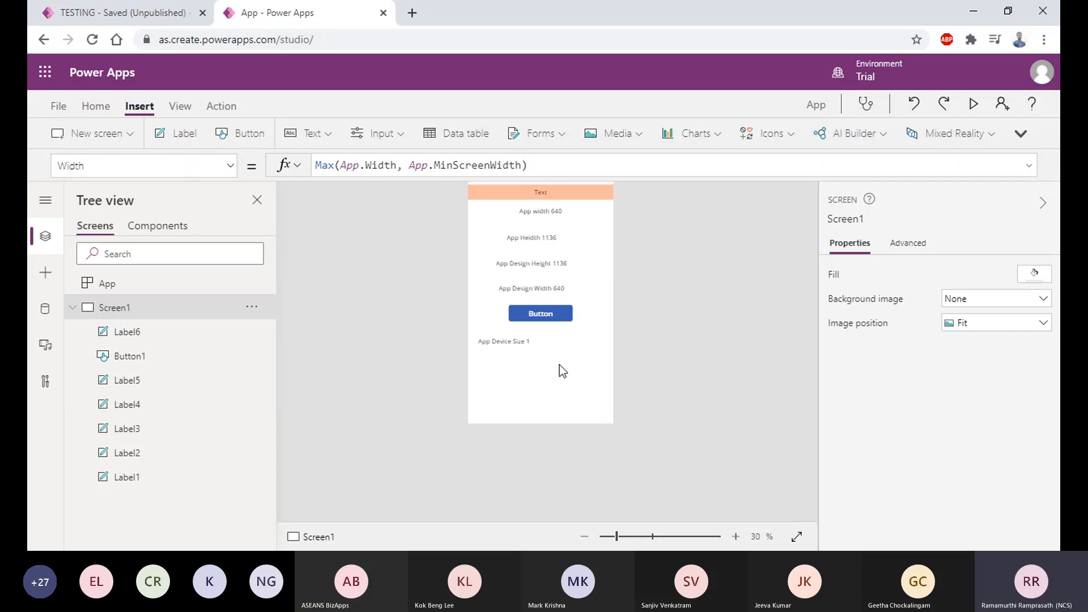
Shift the App Device Size label slightly toward the screen's right edge, keeping it below the button.
click(512, 344)
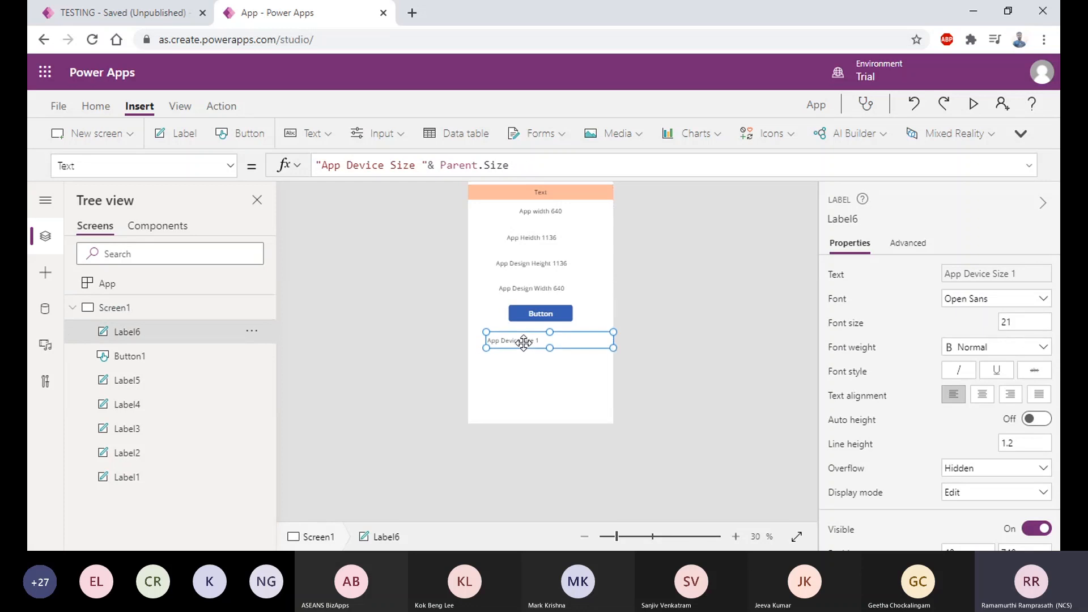
click(671, 407)
click(555, 347)
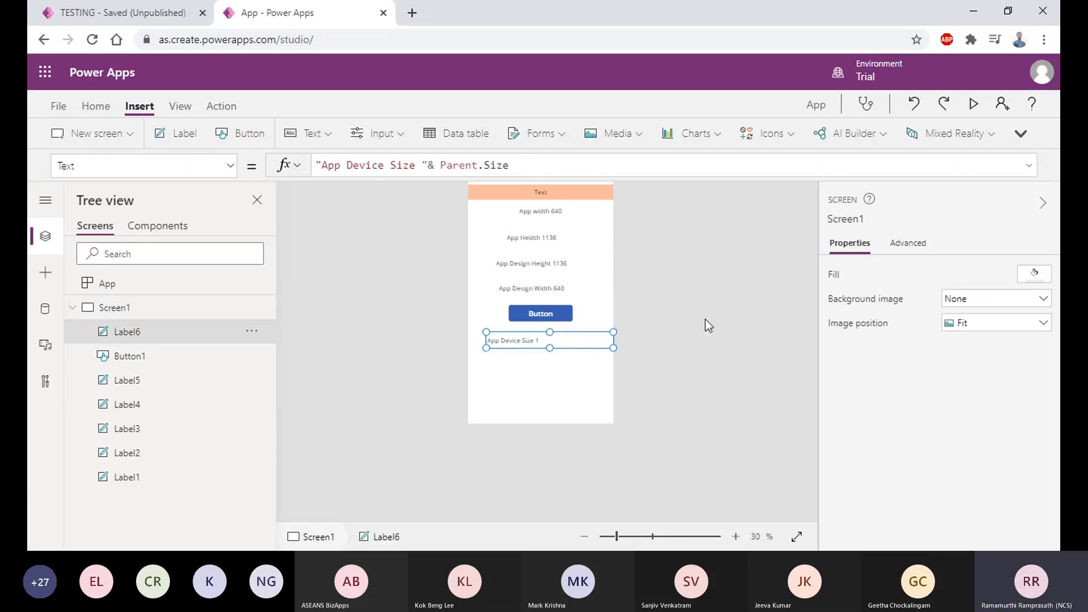
Preview the app at wide and narrow browser widths to examine the App Device Size value, then maximize the window and close the preview.
click(973, 104)
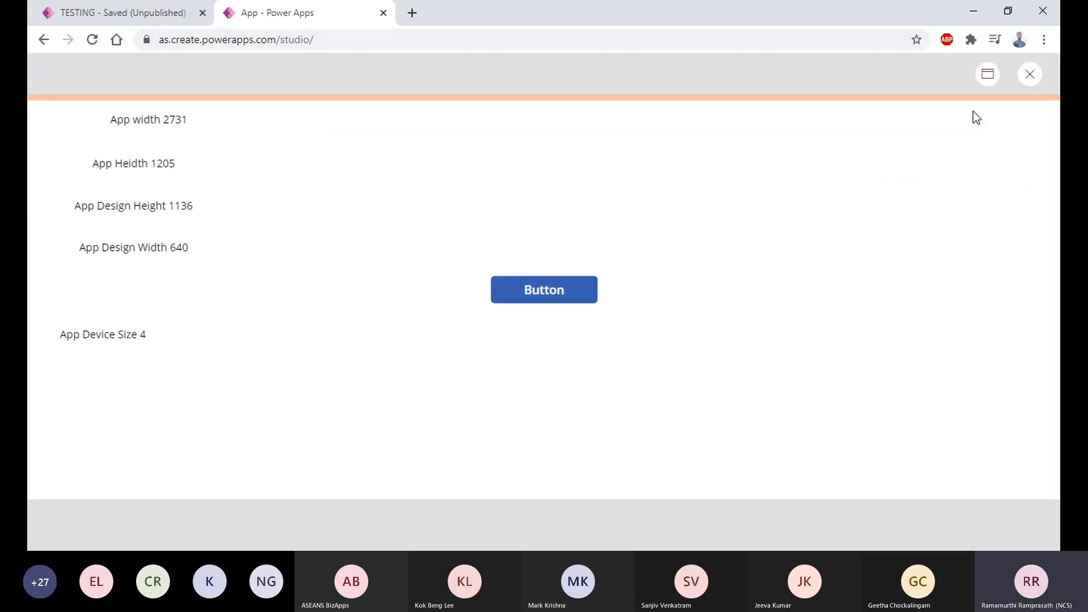
double_click(144, 334)
click(1008, 11)
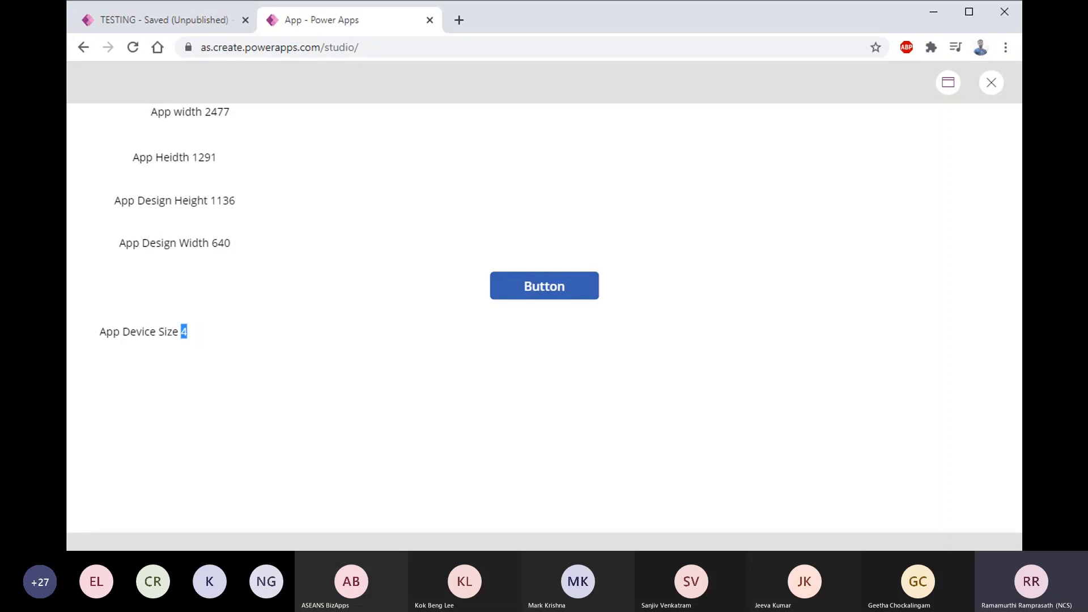
drag(67, 357, 351, 357)
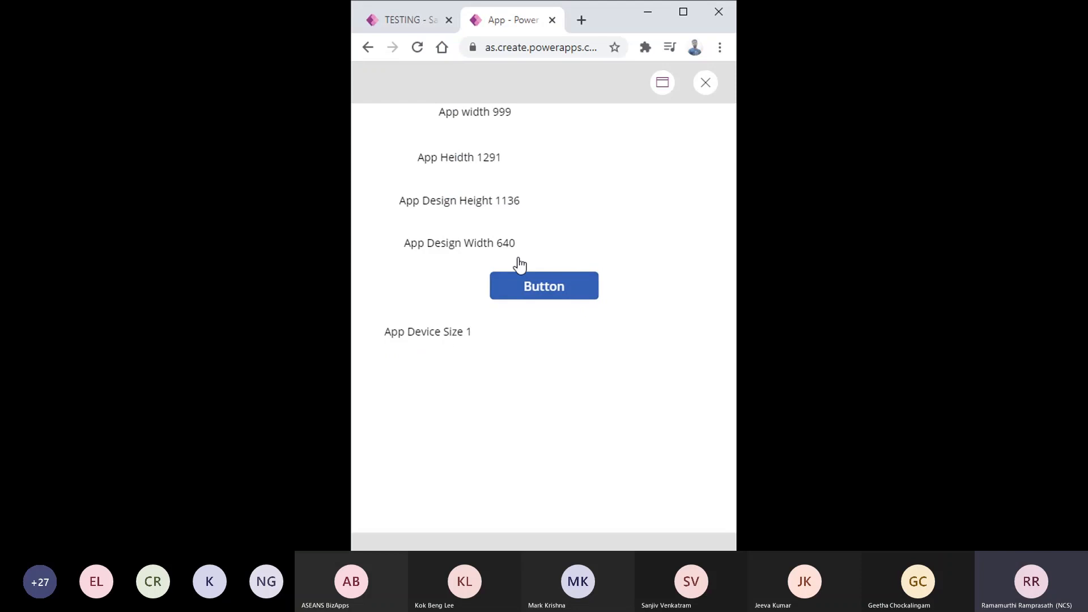
click(687, 17)
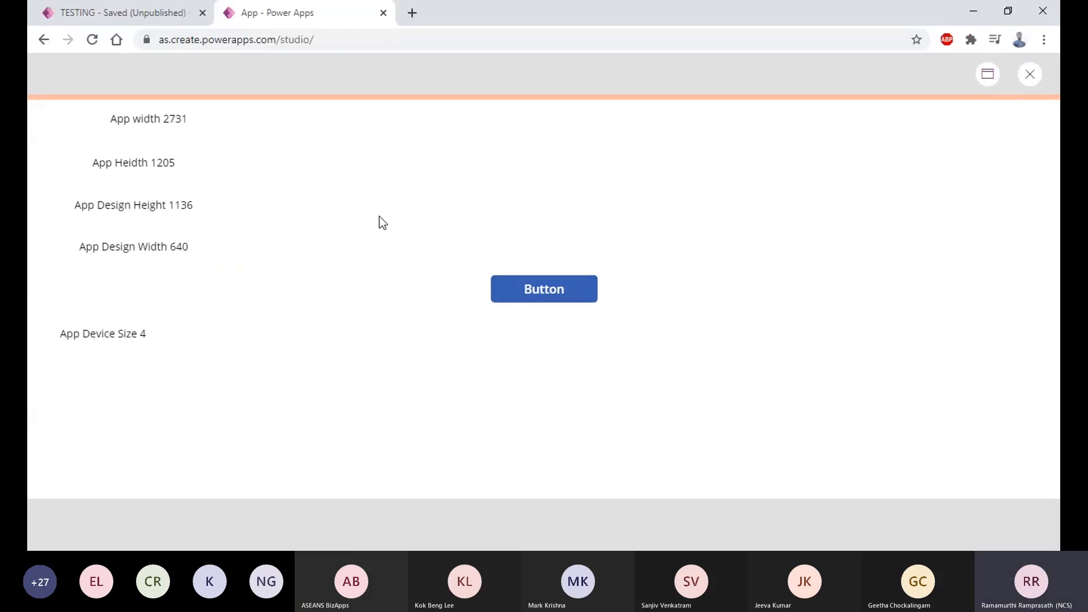
click(1030, 75)
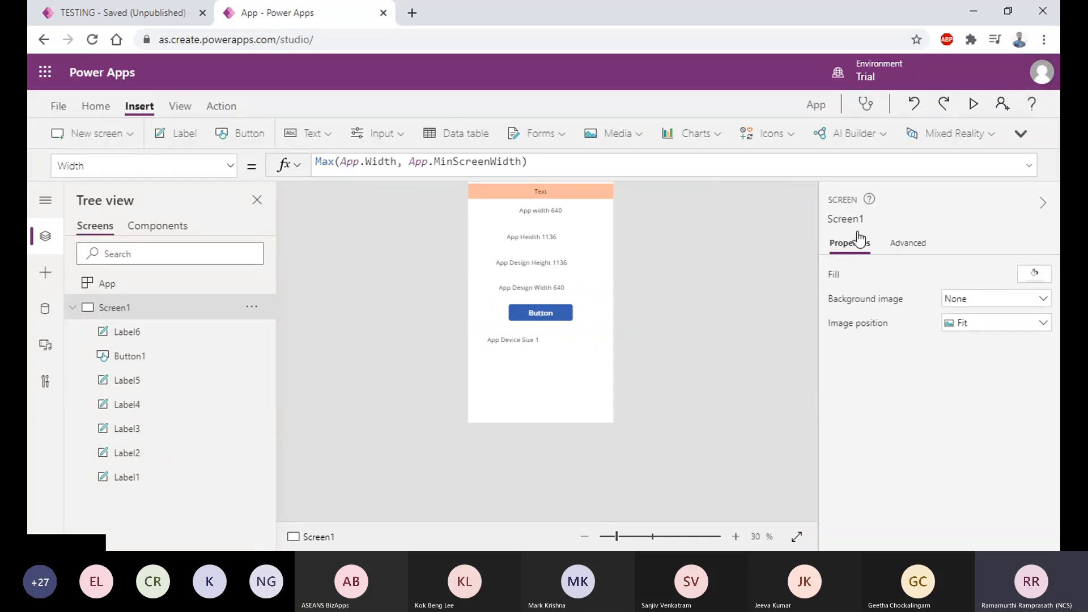
Examine the App object's advanced properties, including SizeBreakpoints, MinScreenHeight and MinScreenWidth, then return to Screen1.
click(137, 287)
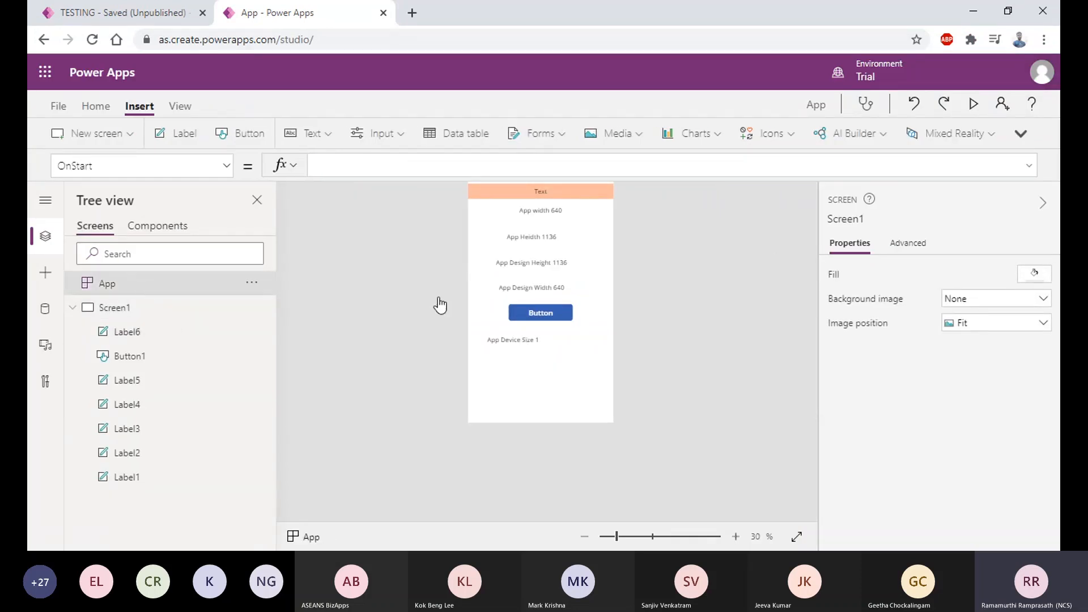
click(910, 244)
scroll(886, 301, down, 3)
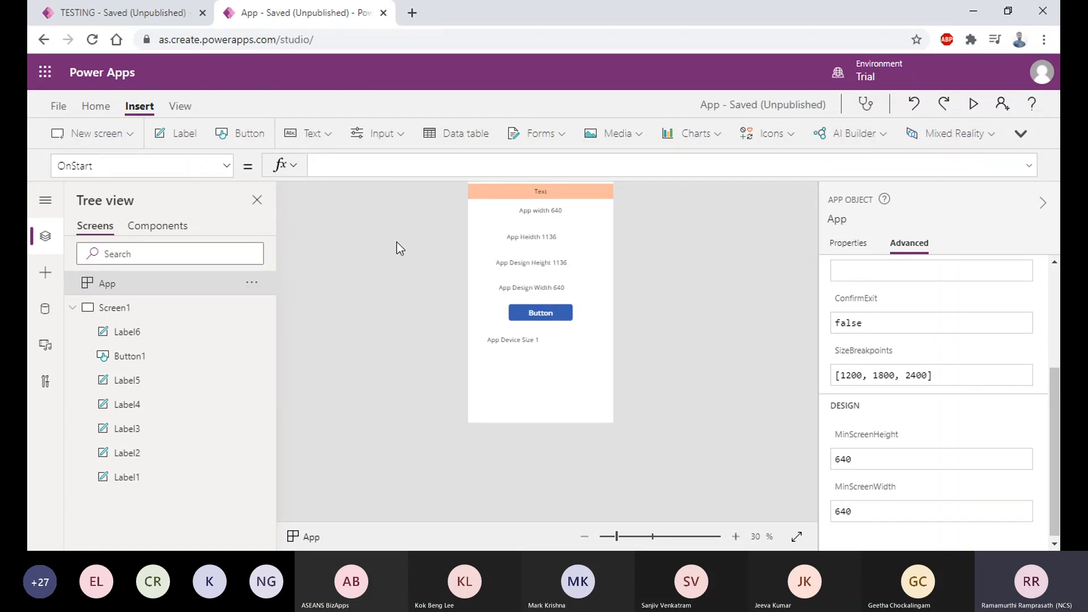
click(306, 232)
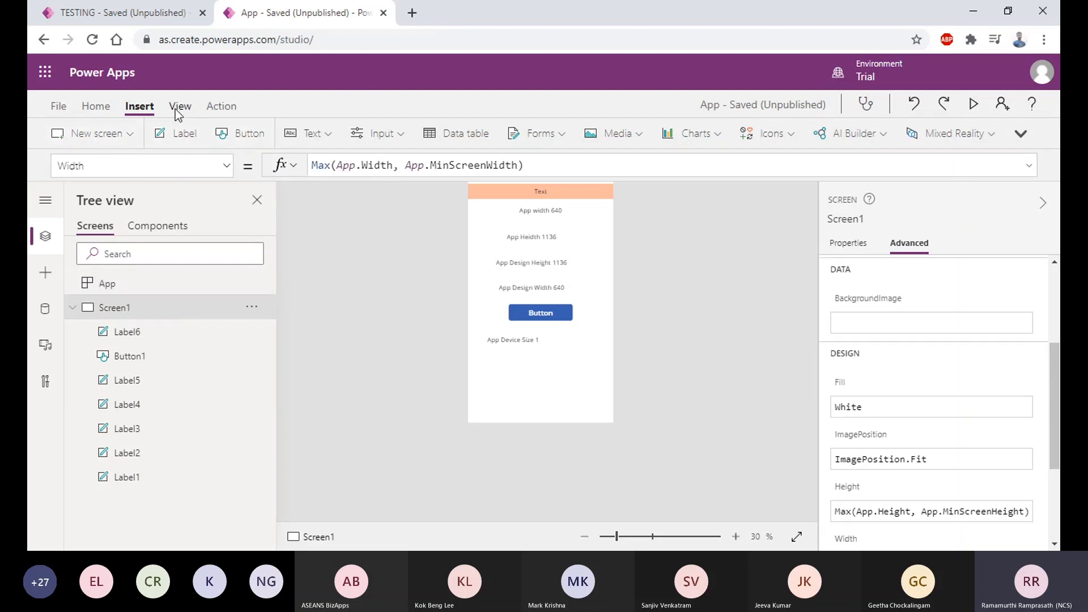
Add a new blank screen and insert a vertical gallery on it.
click(97, 141)
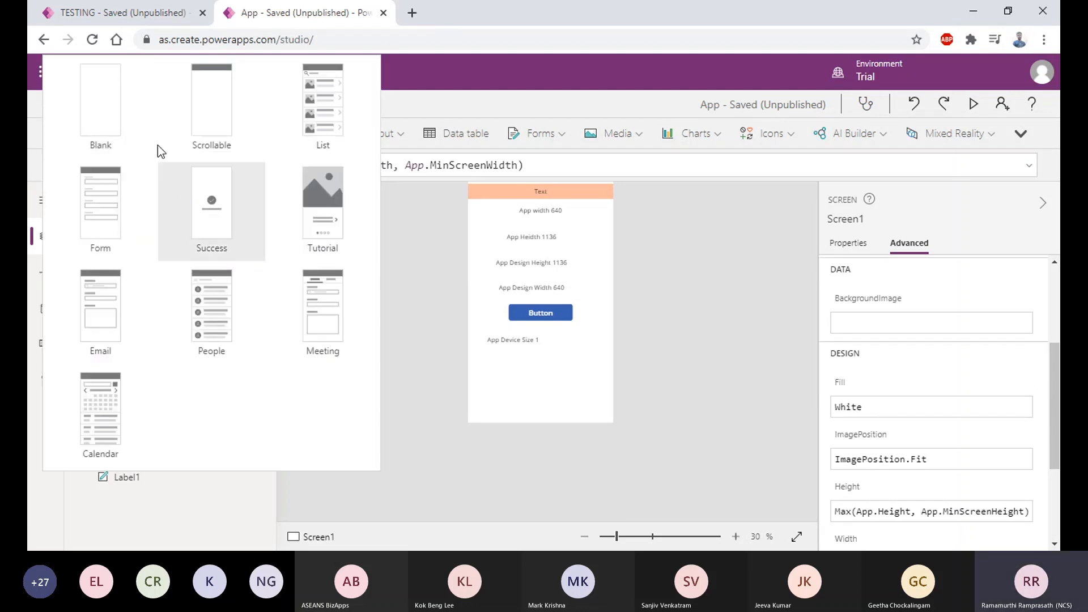
click(96, 114)
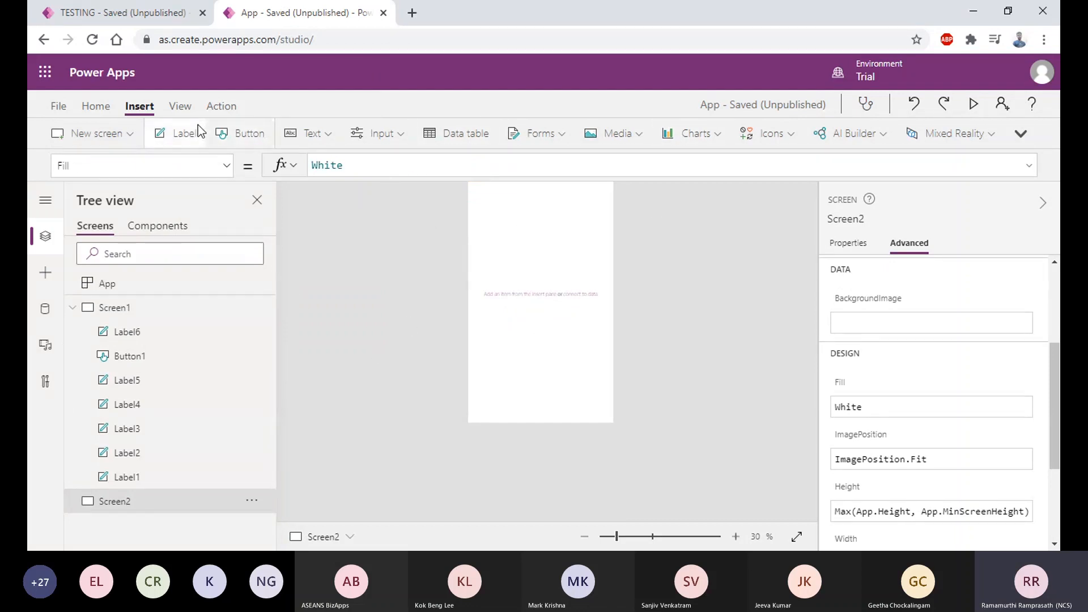
click(1022, 136)
click(961, 192)
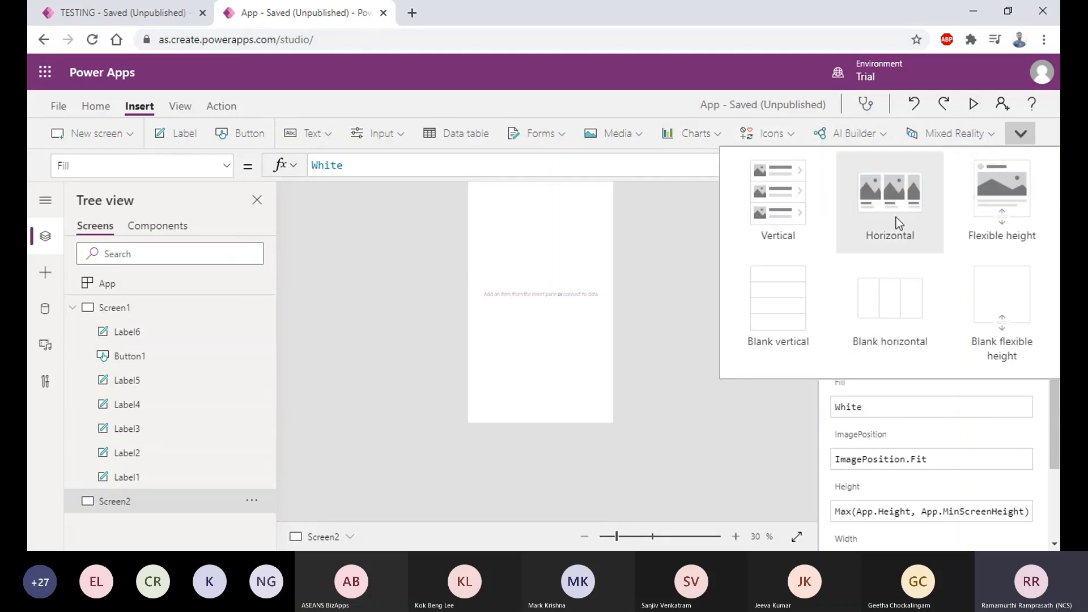
click(774, 196)
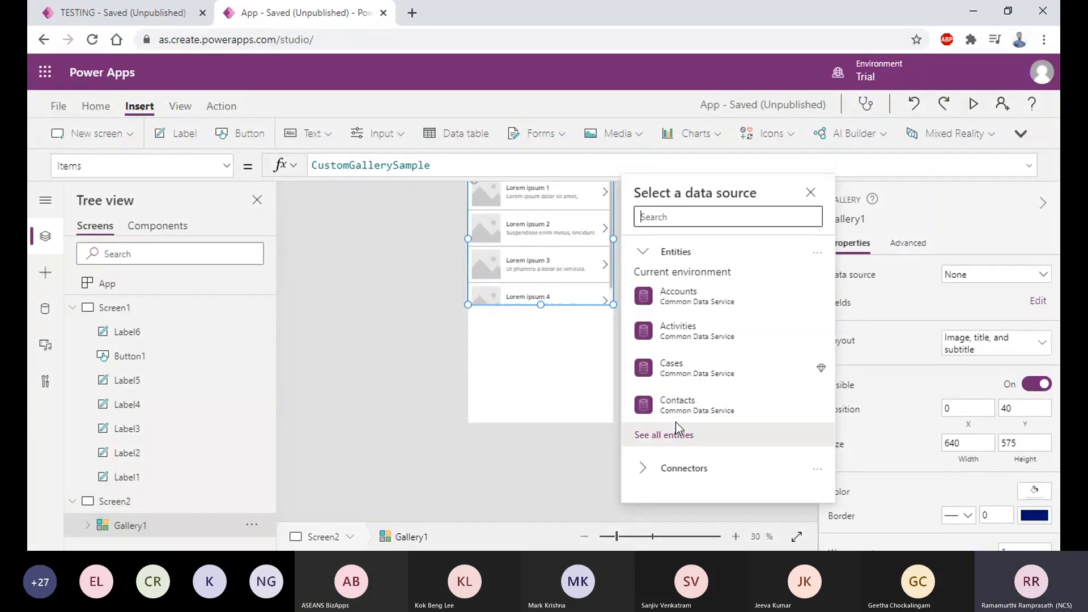
Search the gallery's data sources for "excel" and choose Import from Excel.
click(643, 252)
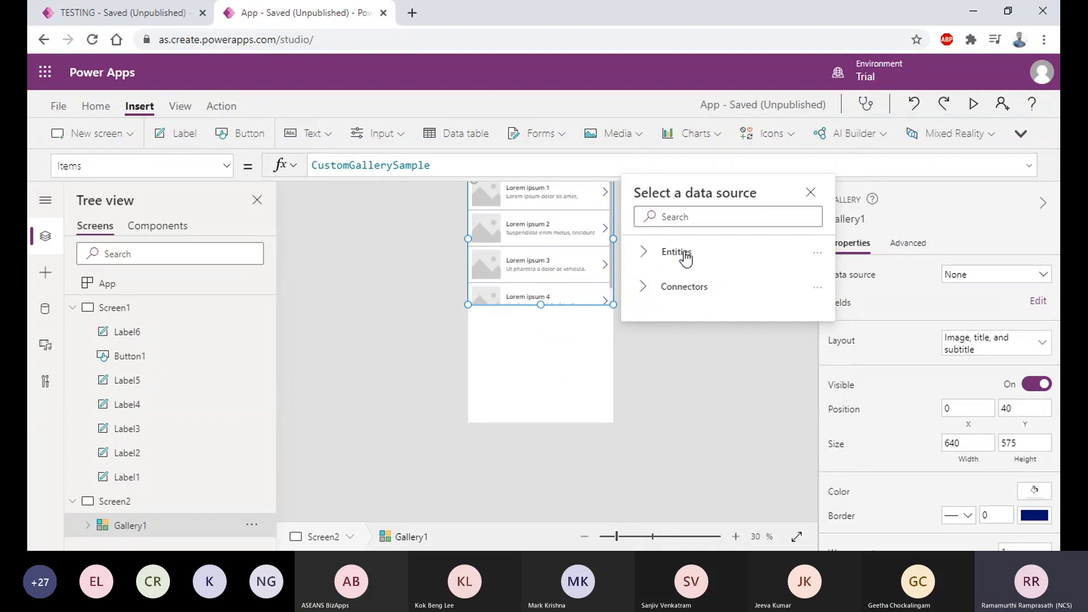
click(686, 291)
click(677, 221)
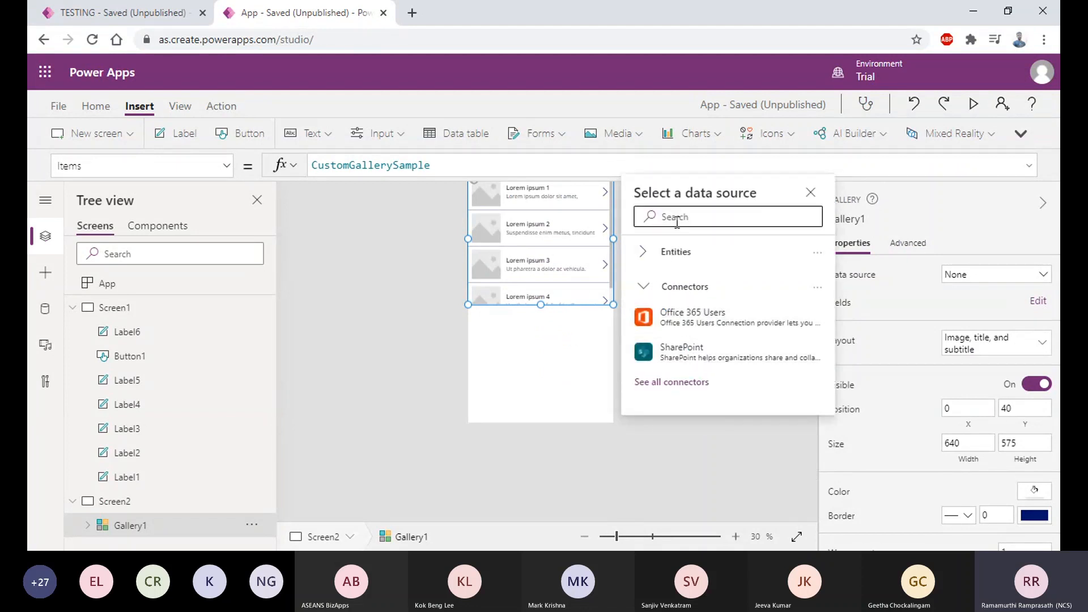
text(exe)
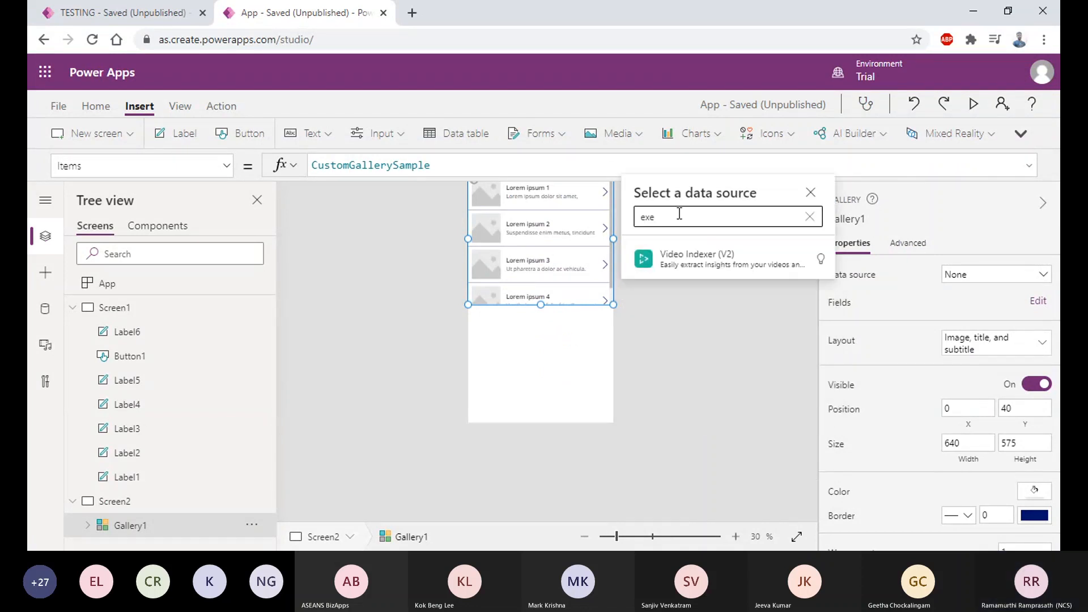
key(BackSpace)
text(cel)
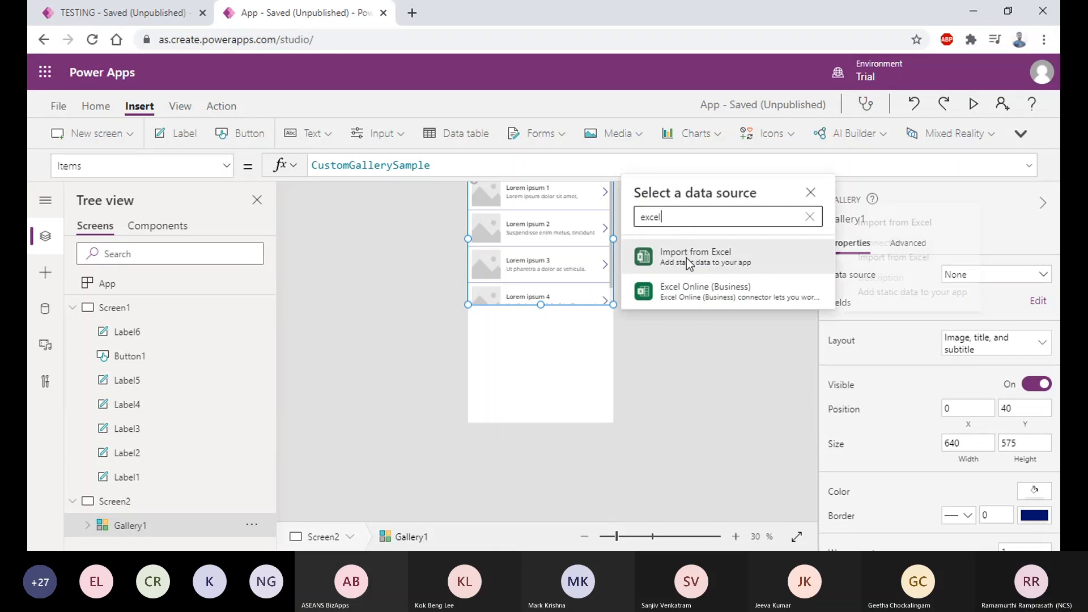
click(686, 259)
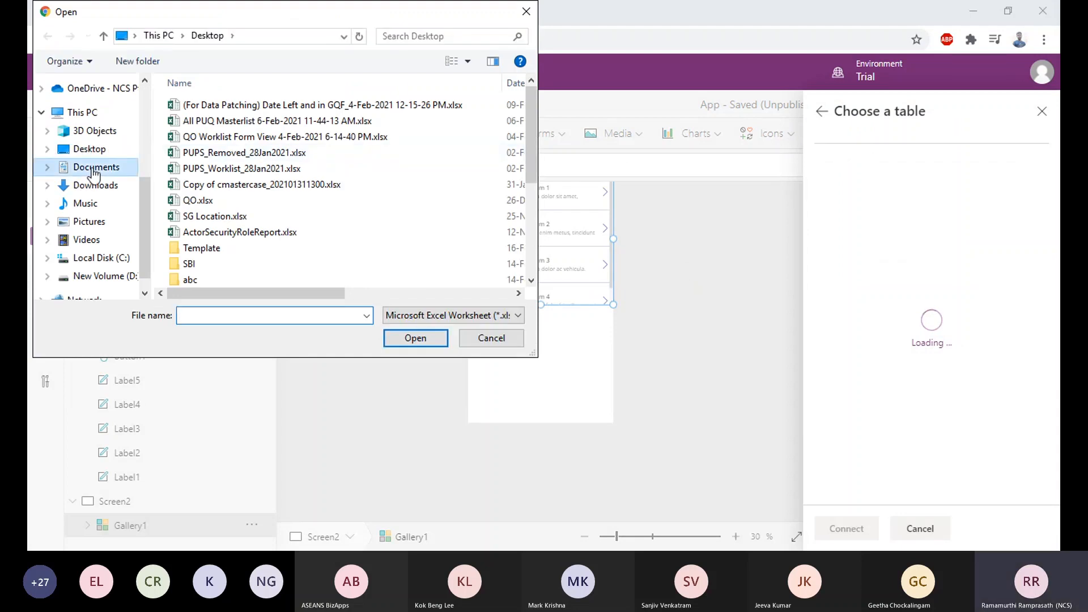
Open the Excel workbook, connect its Table1 as the gallery's data source, and deselect the gallery.
double_click(197, 108)
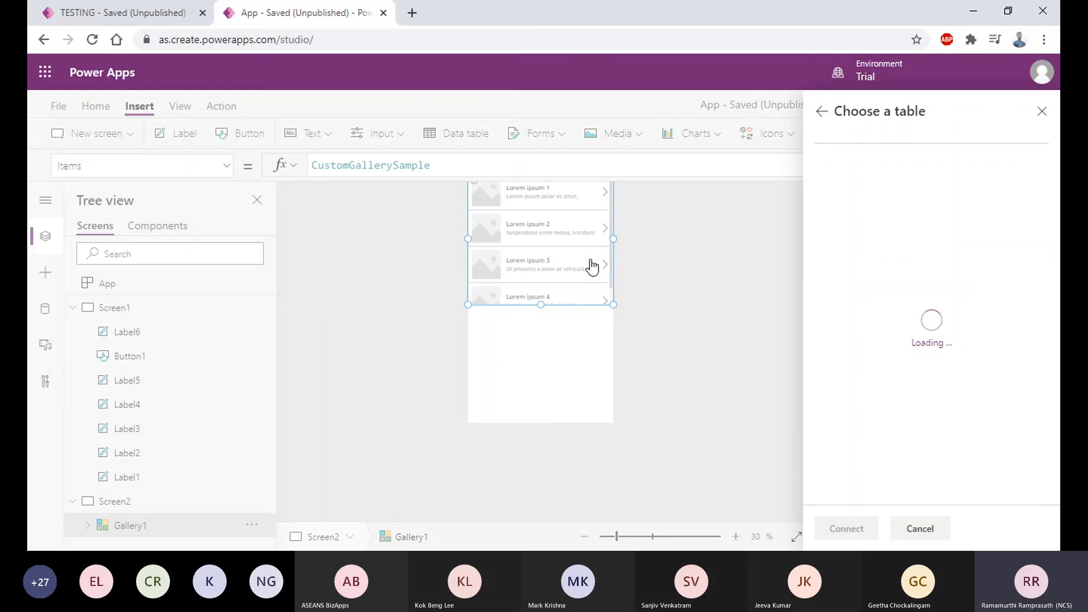
click(859, 190)
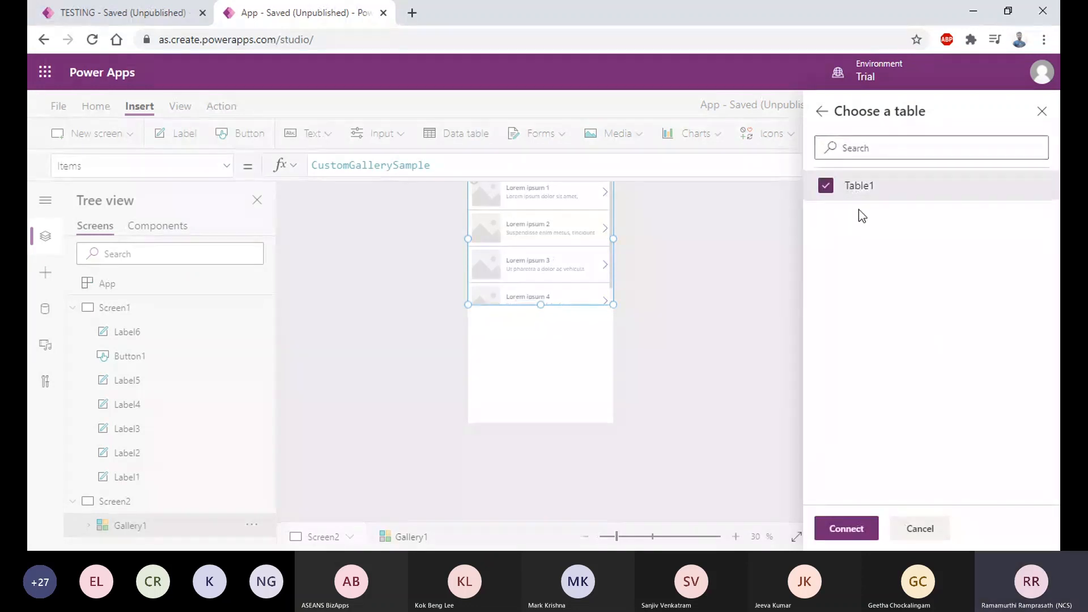
click(857, 531)
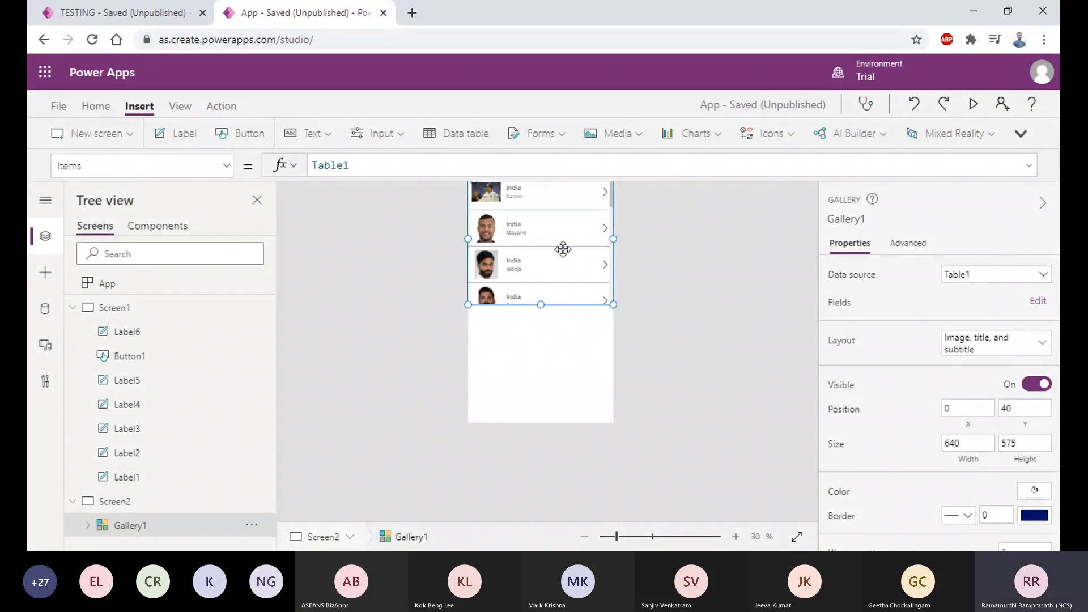
click(727, 321)
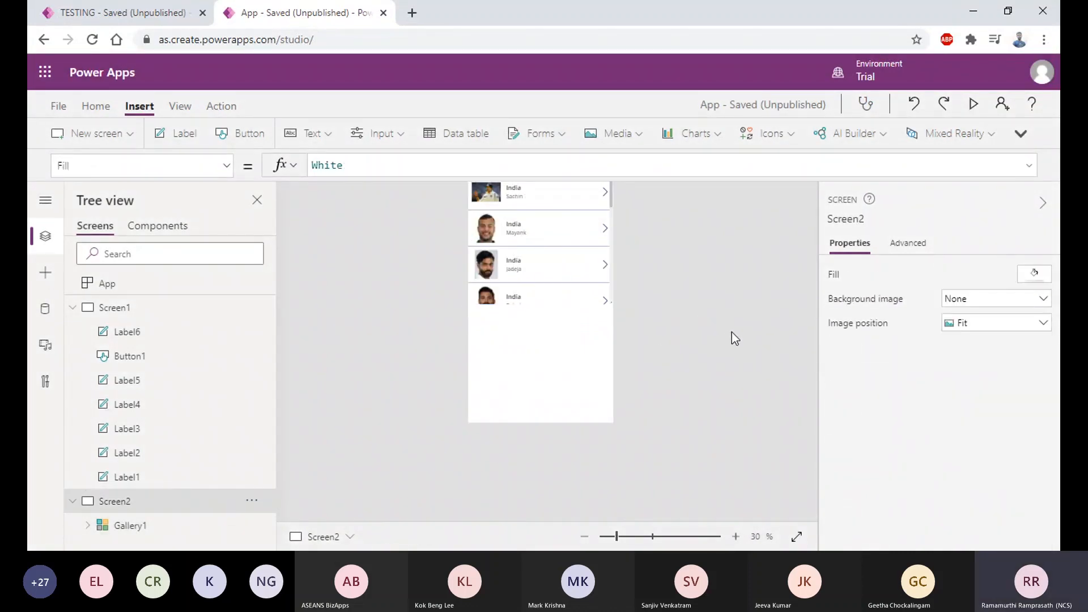
Move the gallery down on Screen2 to about Y 370, leaving free space above it.
click(553, 311)
drag(556, 267, 561, 335)
click(661, 313)
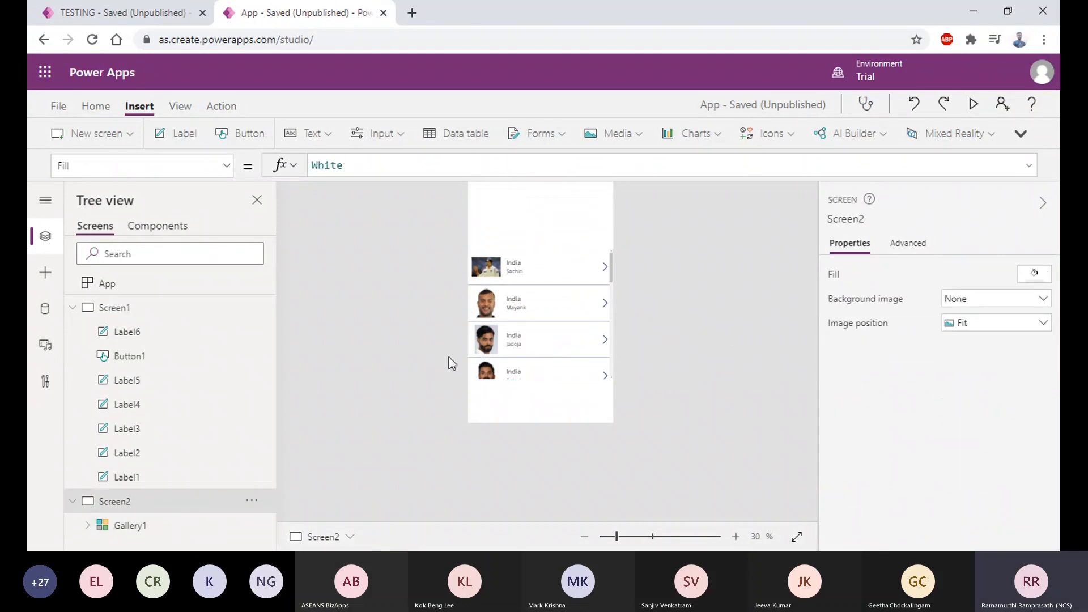
scroll(444, 354, down, 1)
scroll(445, 354, up, 2)
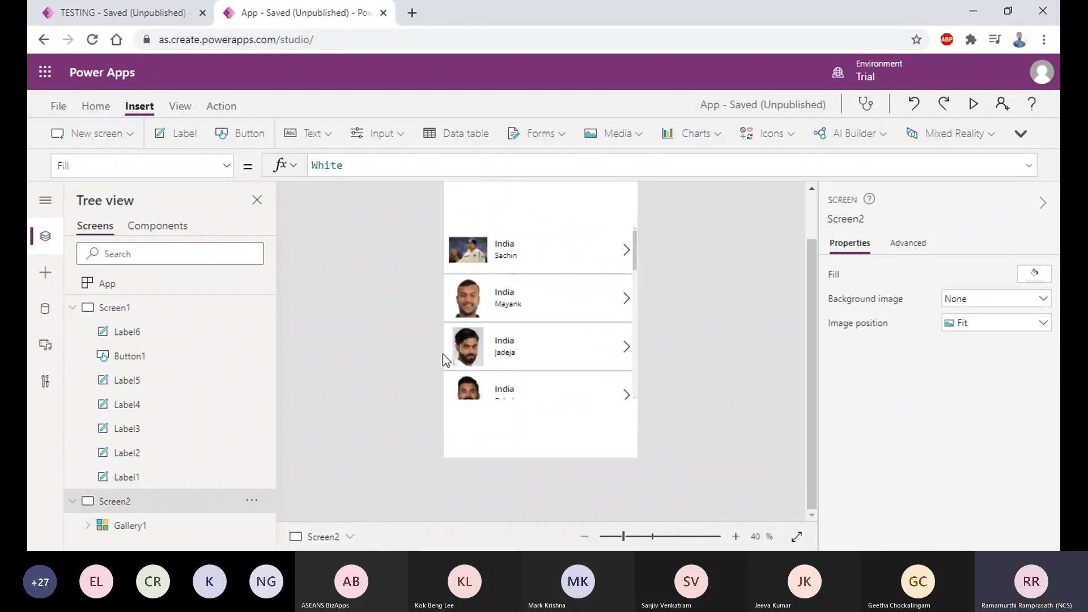
scroll(443, 354, down, 1)
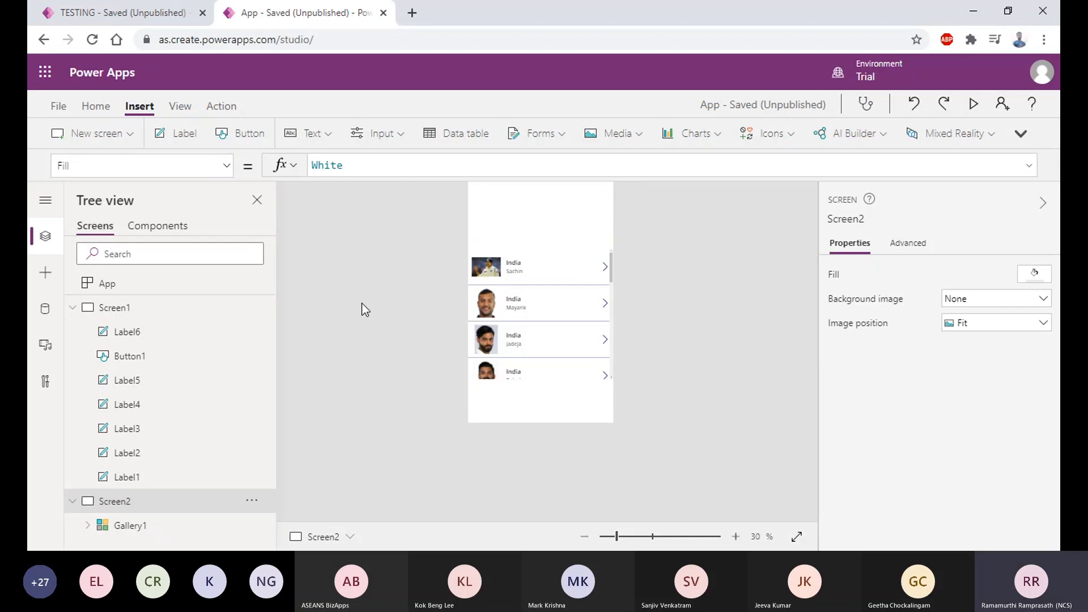
Insert a text label above the gallery at the top of Screen2 and stretch it across the full screen width.
click(524, 271)
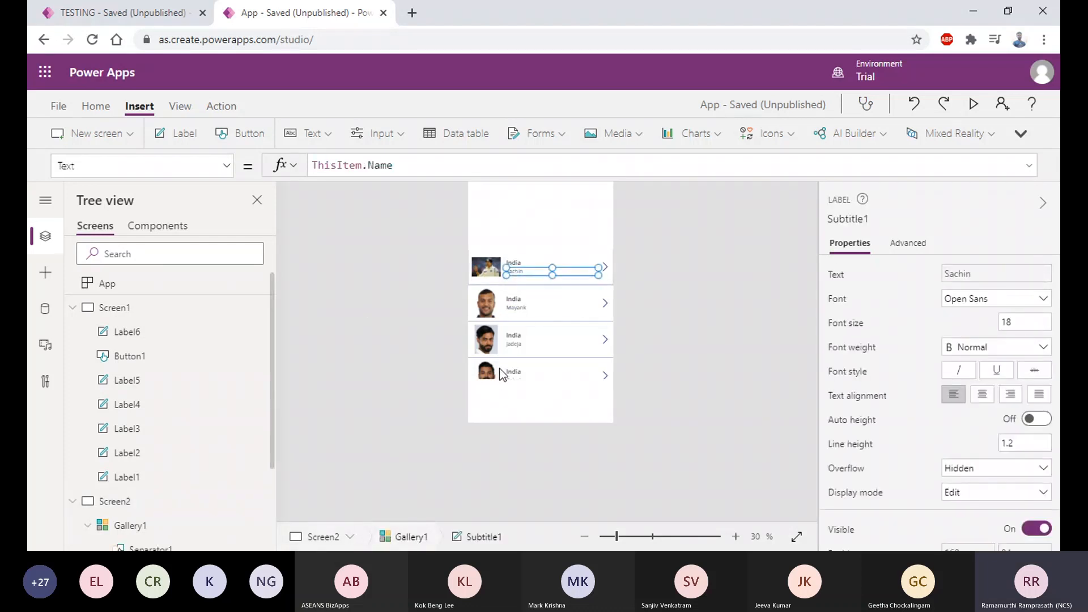
click(499, 399)
click(142, 528)
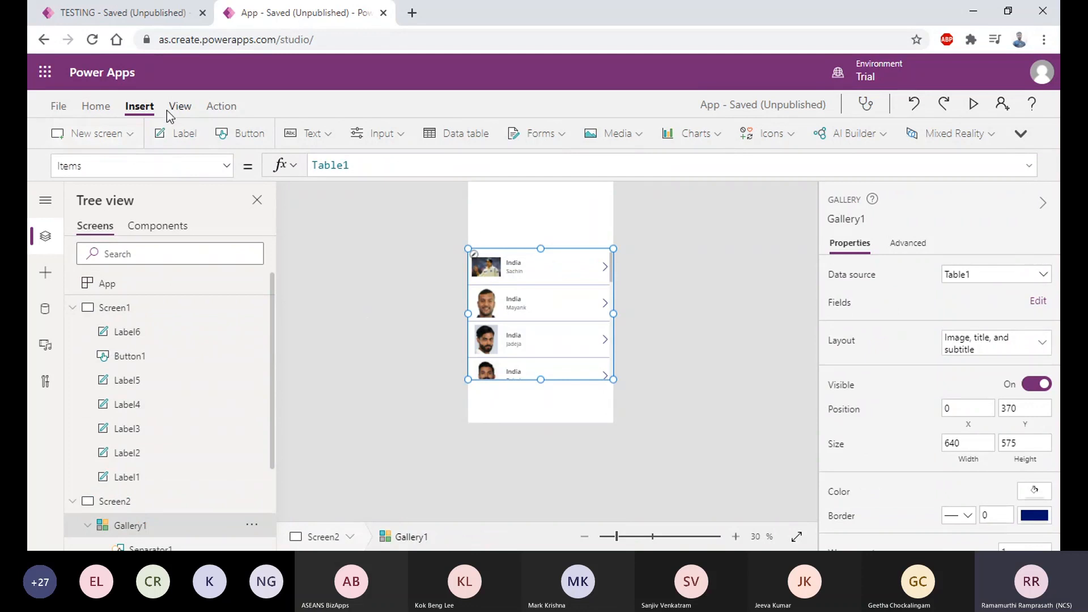
click(190, 143)
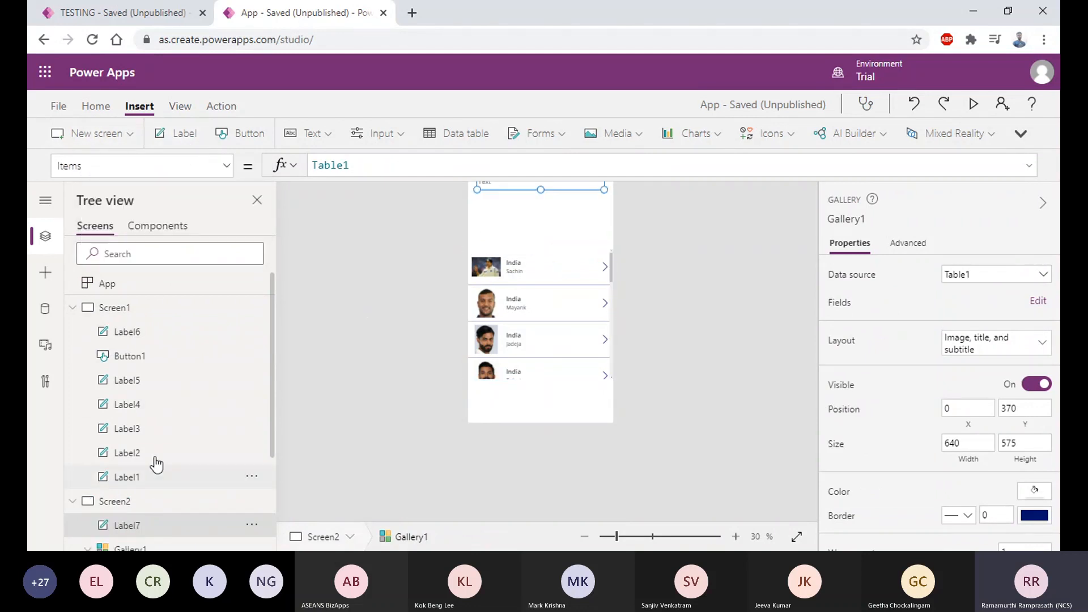
drag(546, 184, 538, 198)
click(774, 485)
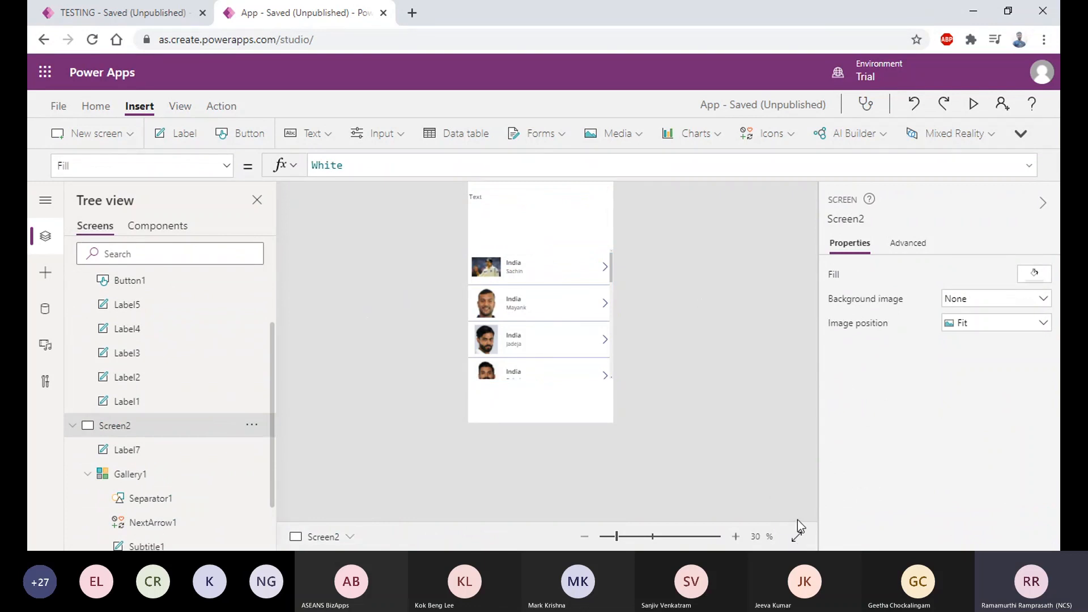
click(499, 196)
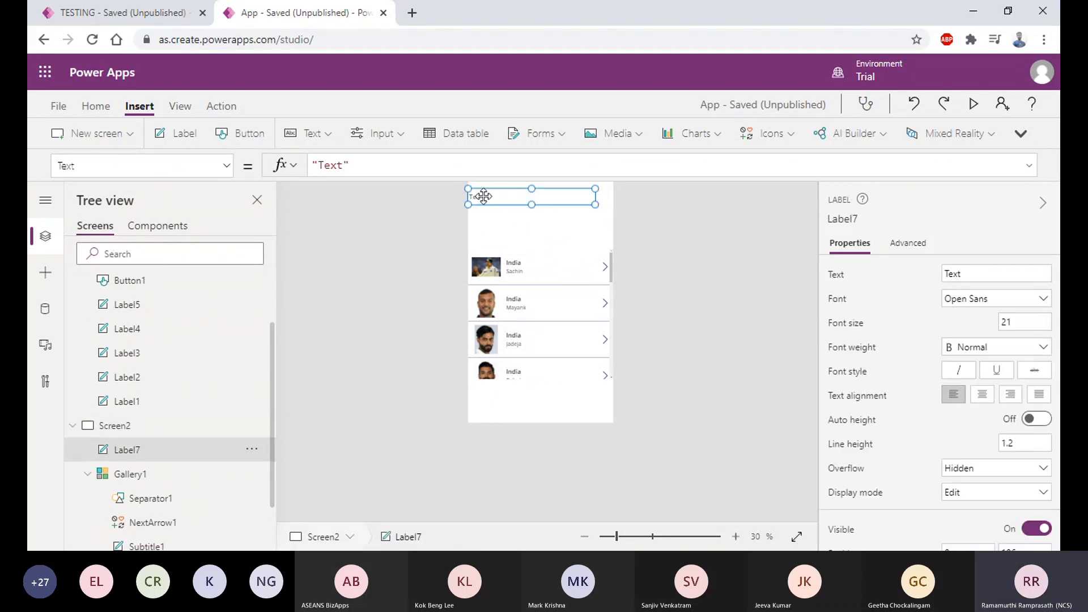
drag(484, 194, 481, 189)
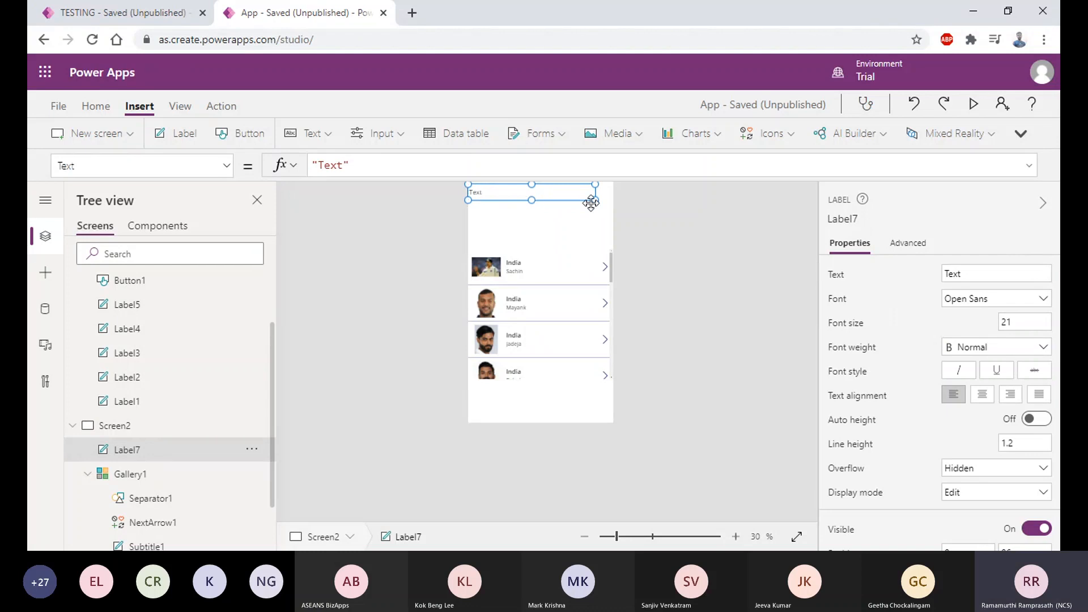
drag(599, 199, 610, 201)
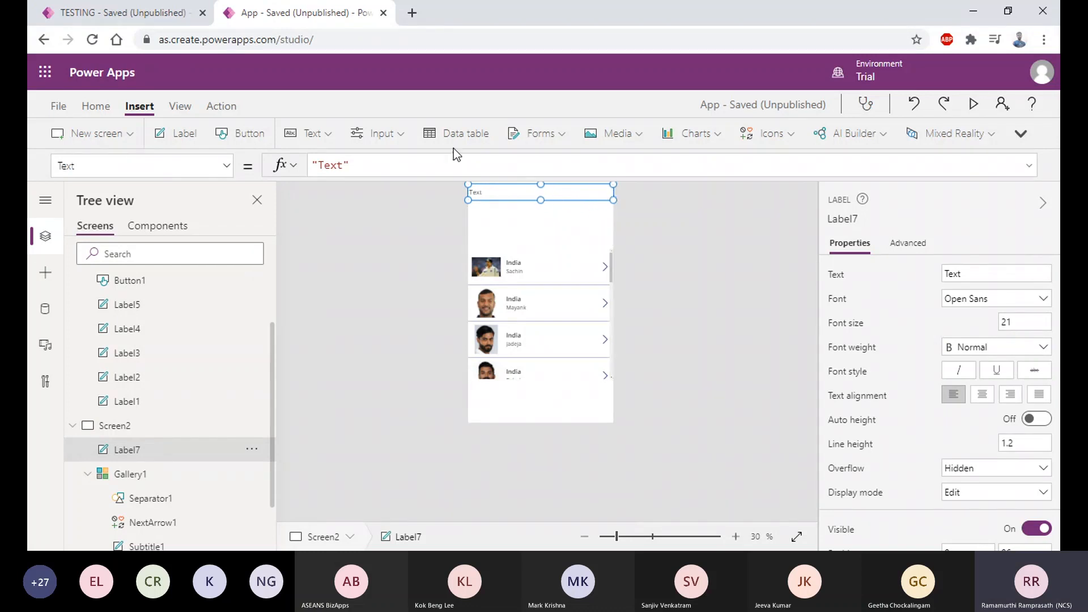
Set the new label's text to "Cricketers" and deselect it.
double_click(331, 169)
text(ri)
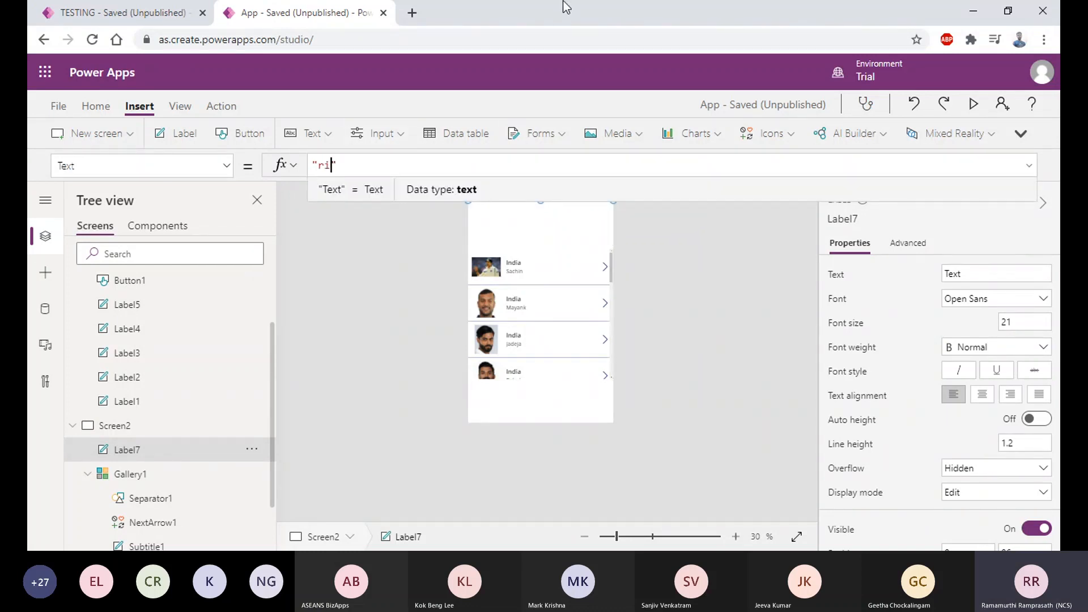
key(BackSpace)
key(BackSpace)
text(Cricketer)
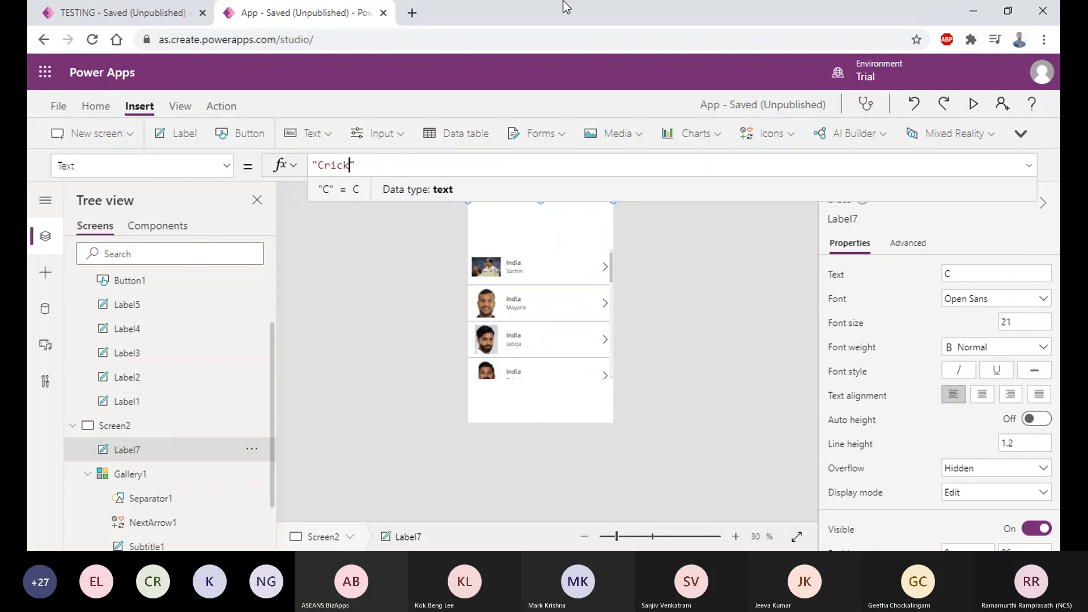
text(s)
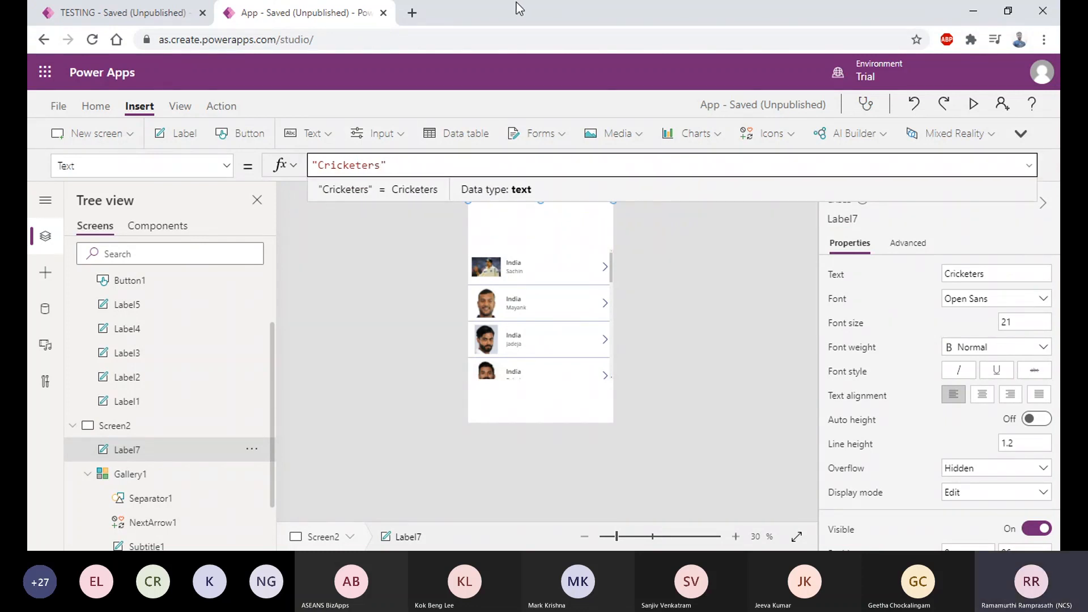
click(664, 294)
Move the whole gallery up to just below the Cricketers label, at about Y 183.
click(541, 261)
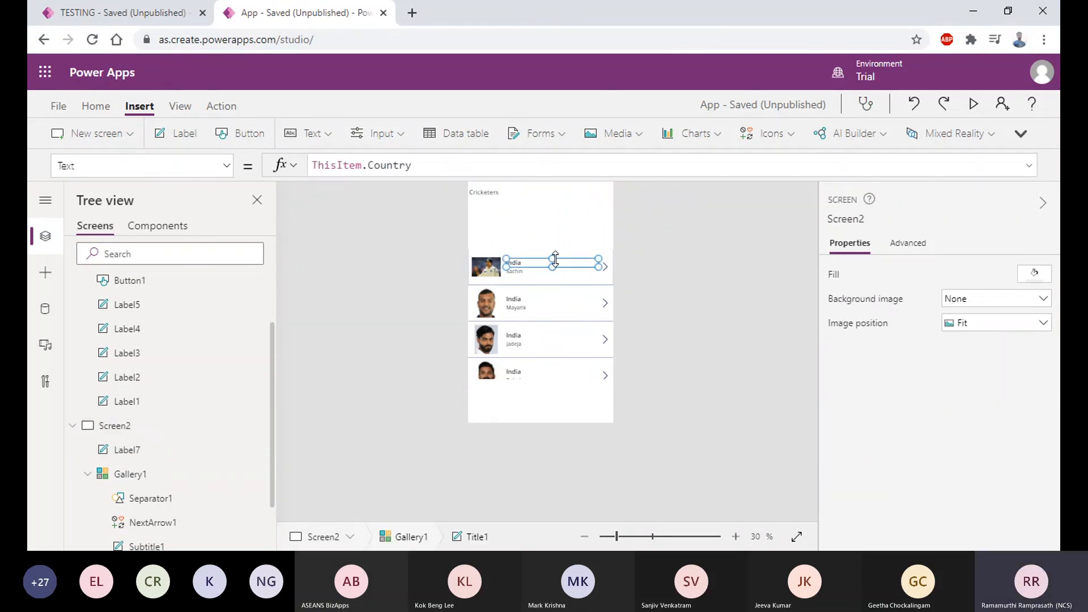
click(559, 434)
click(131, 475)
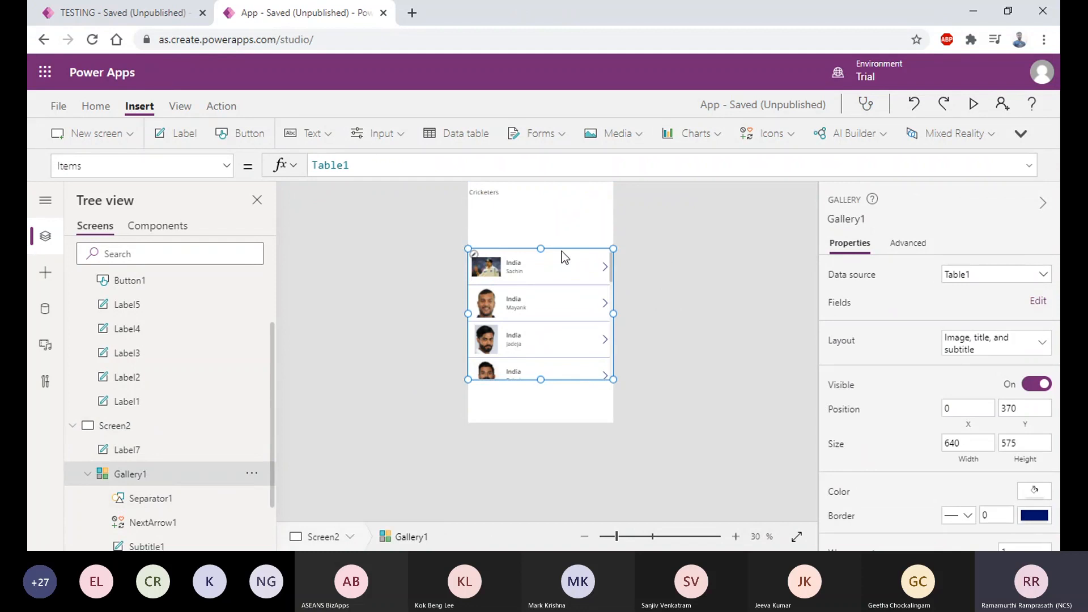
drag(563, 252, 563, 199)
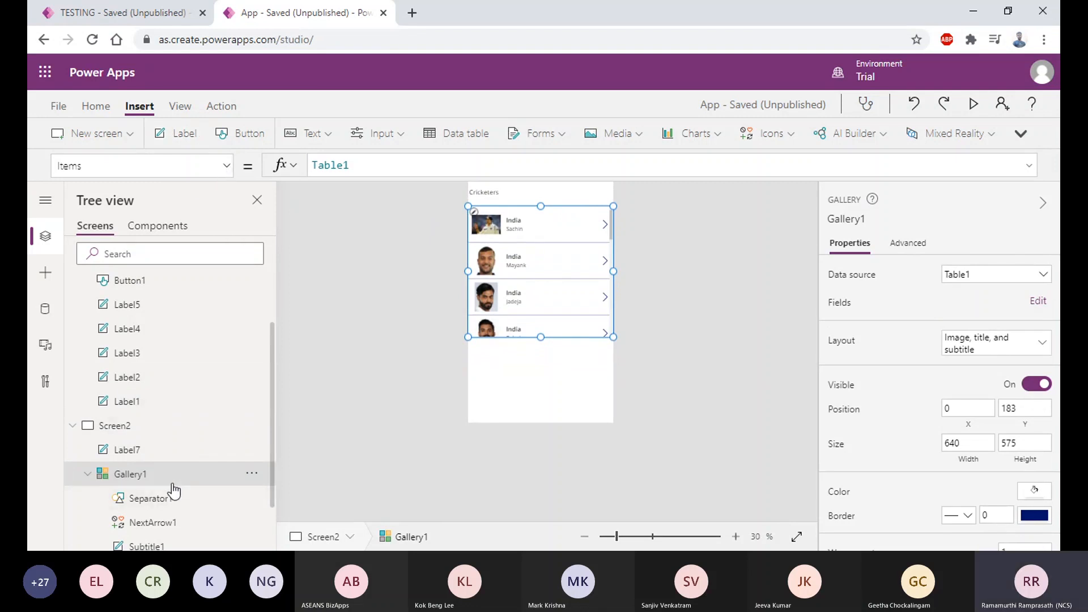
Set the gallery's Height property to the formula Parent.Height.
click(226, 169)
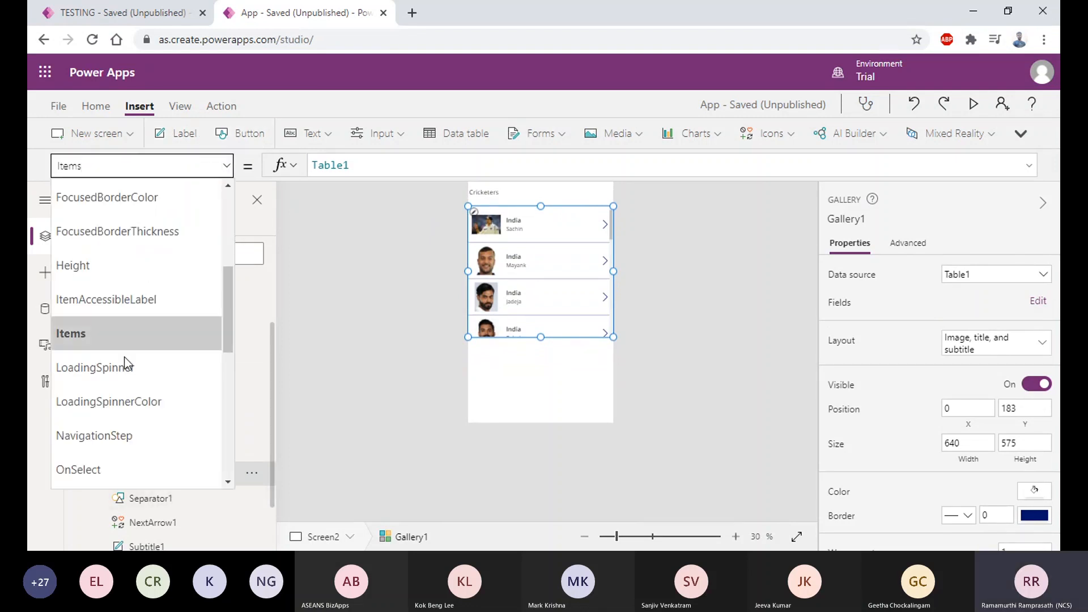
scroll(125, 372, down, 4)
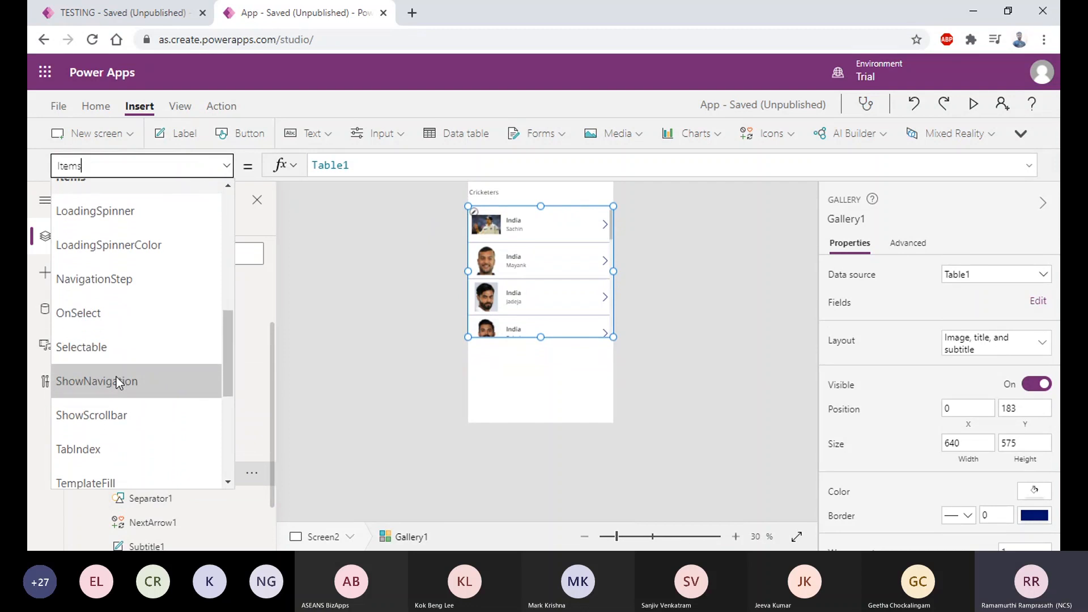
scroll(116, 377, down, 1)
scroll(117, 376, up, 1)
scroll(117, 363, up, 4)
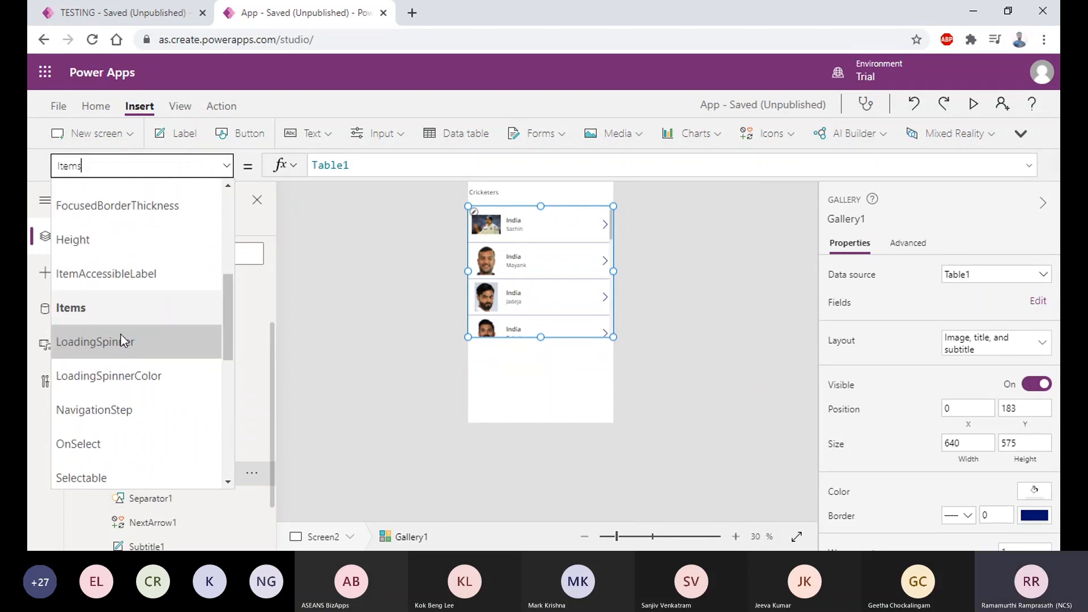
scroll(121, 335, up, 2)
click(114, 316)
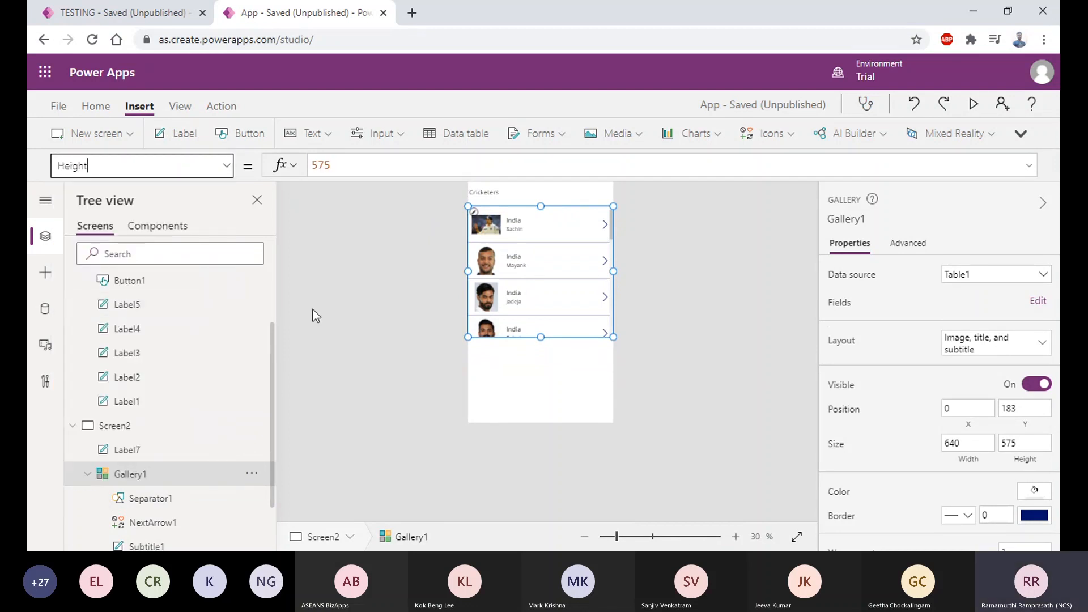
double_click(332, 165)
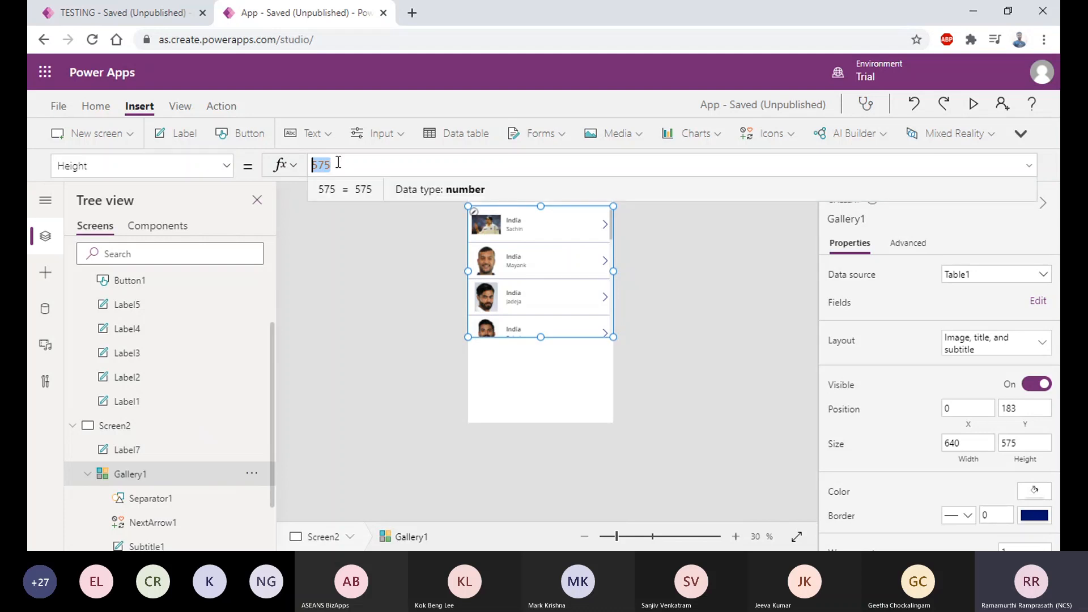
text(AP)
key(BackSpace)
key(BackSpace)
text(P)
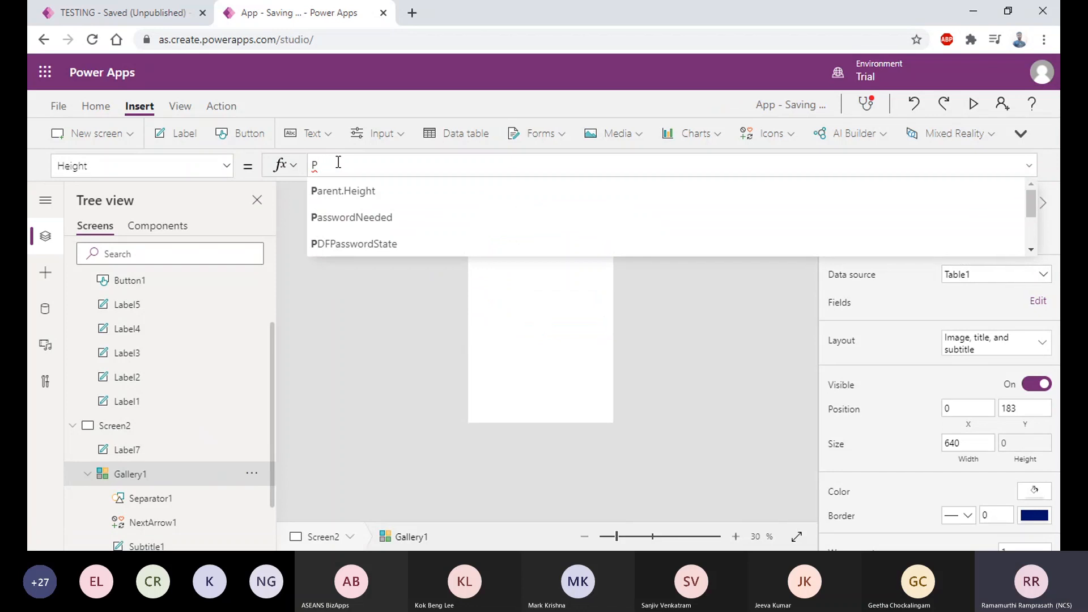
key(Tab)
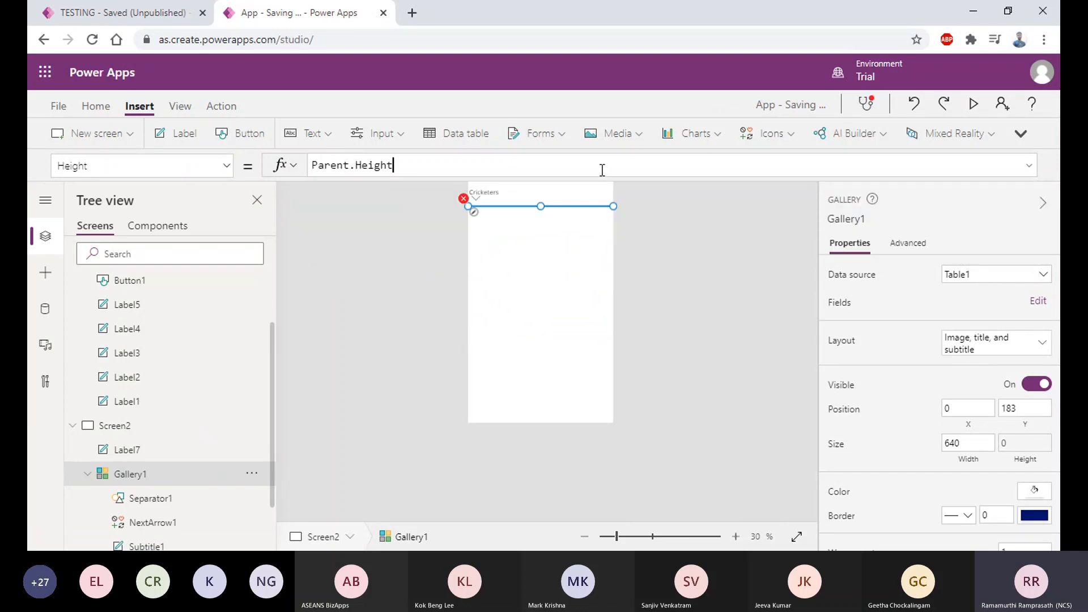
Extend the gallery's Height formula to Parent.Height - Label7.Height and deselect the gallery.
text(- )
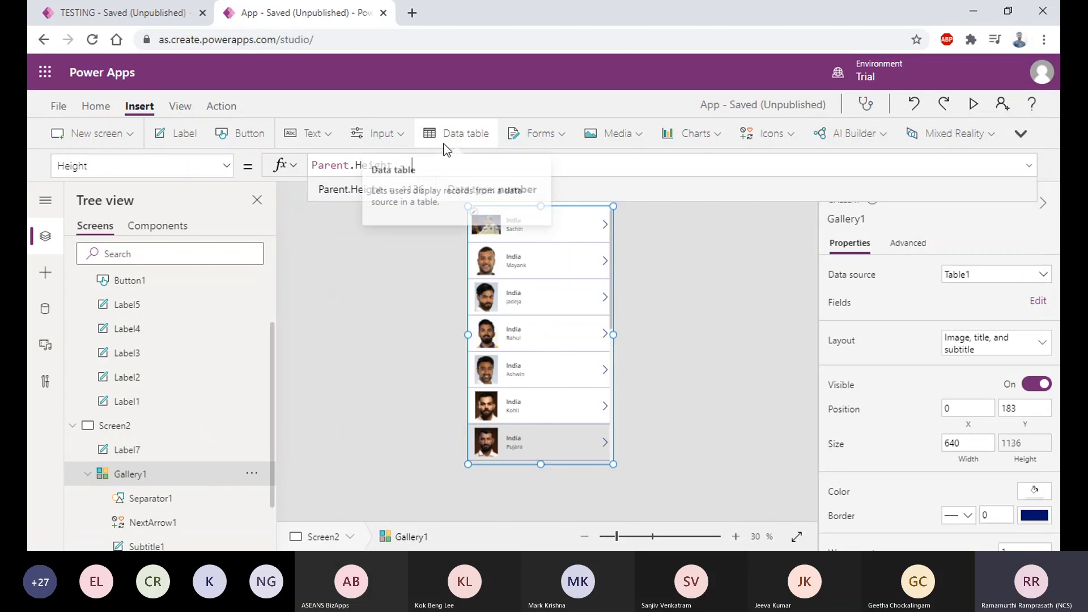
text(lebel)
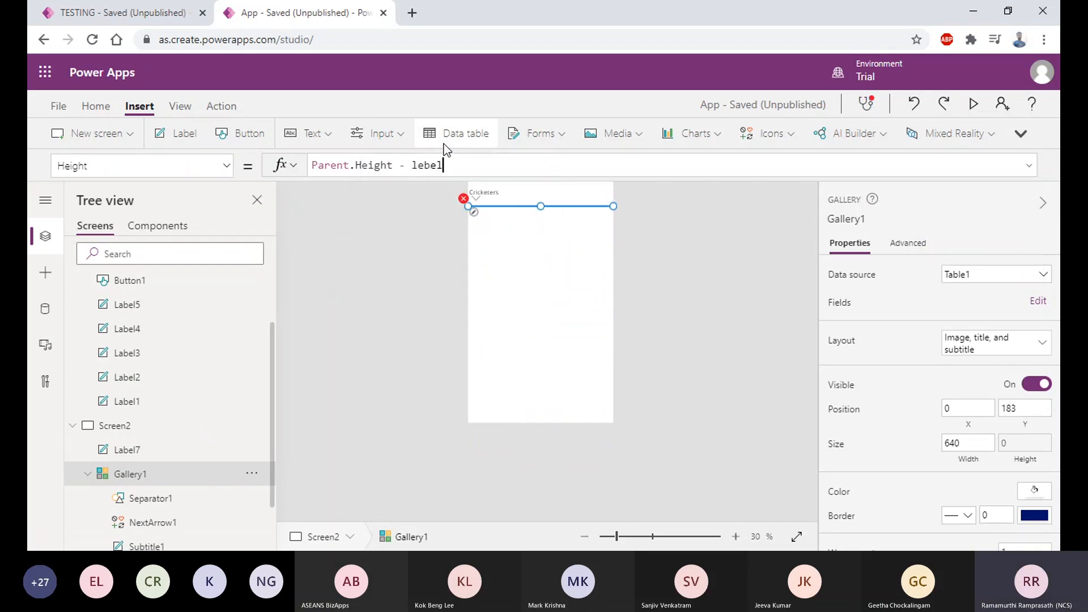
key(BackSpace)
key(BackSpace)
key(BackSpace)
key(BackSpace)
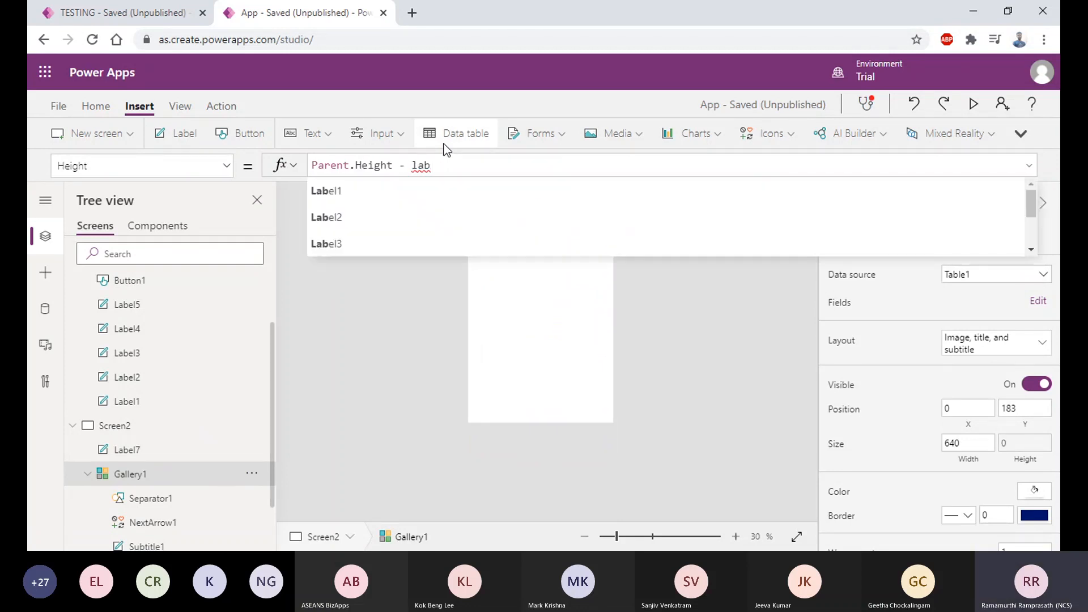
key(Down)
key(Down)
key(Down)
key(Down)
key(Down)
key(Down)
key(Down)
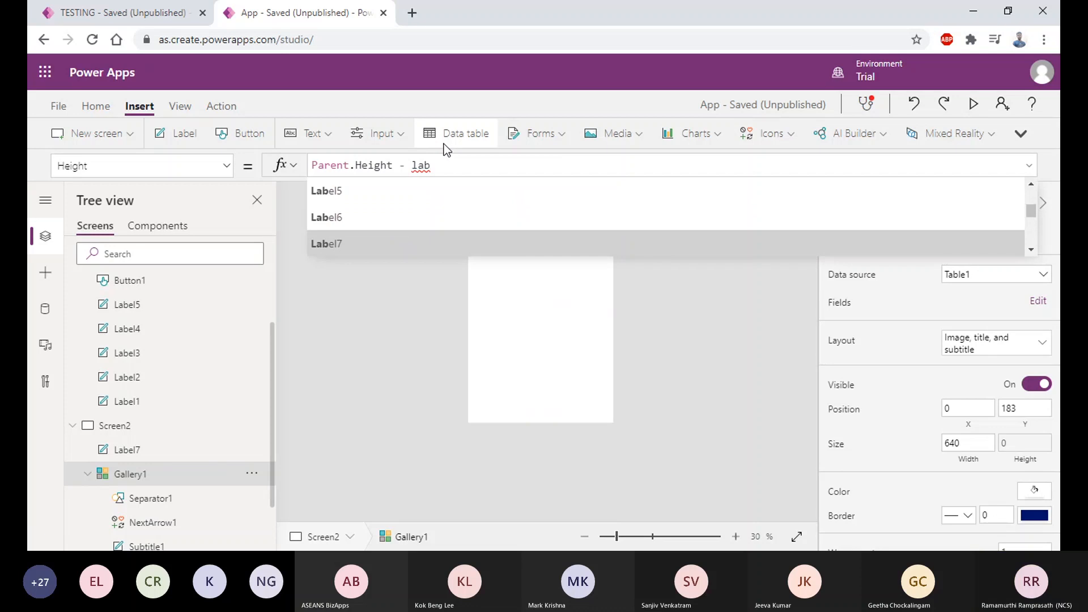
key(Tab)
text(..)
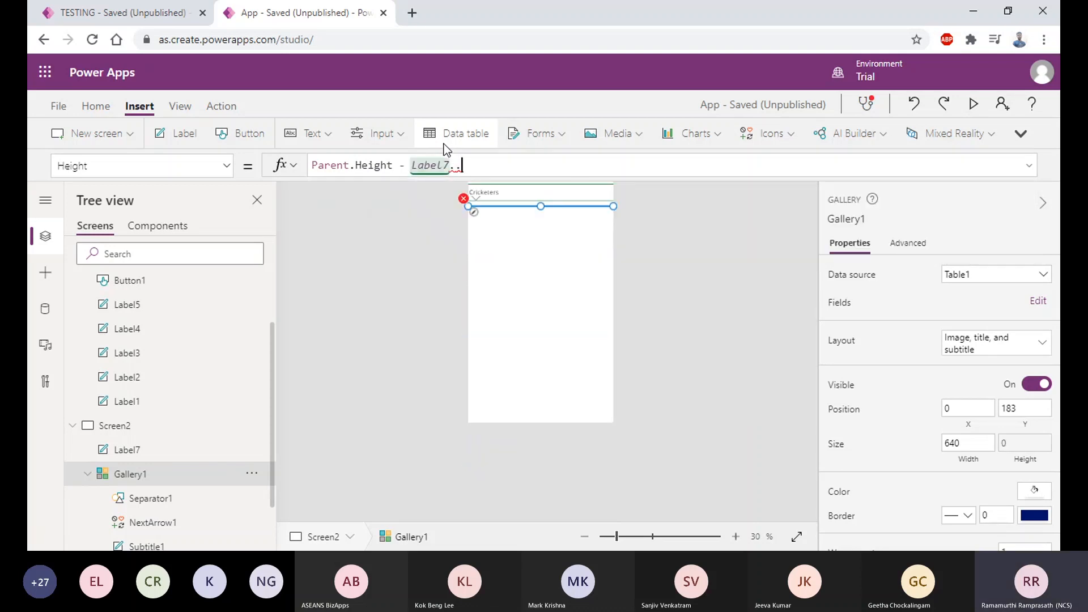
key(BackSpace)
text(he)
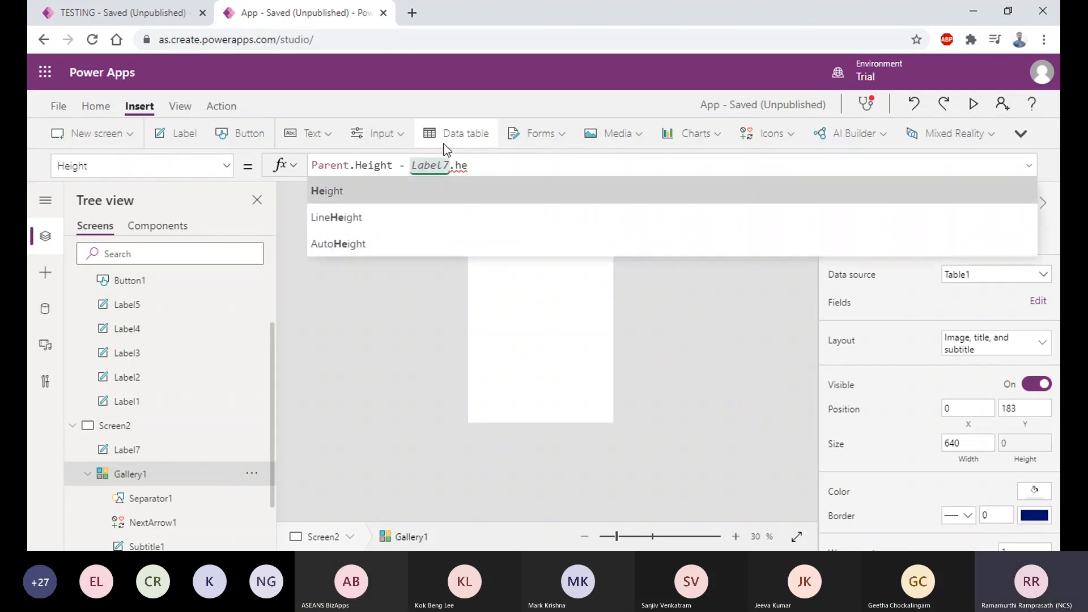
key(Tab)
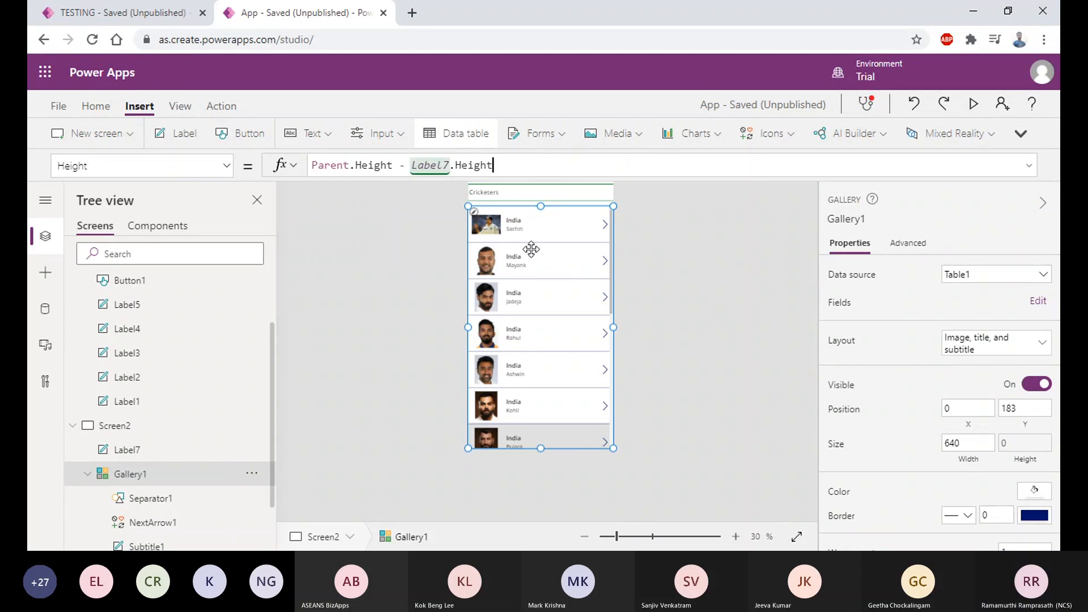
click(655, 278)
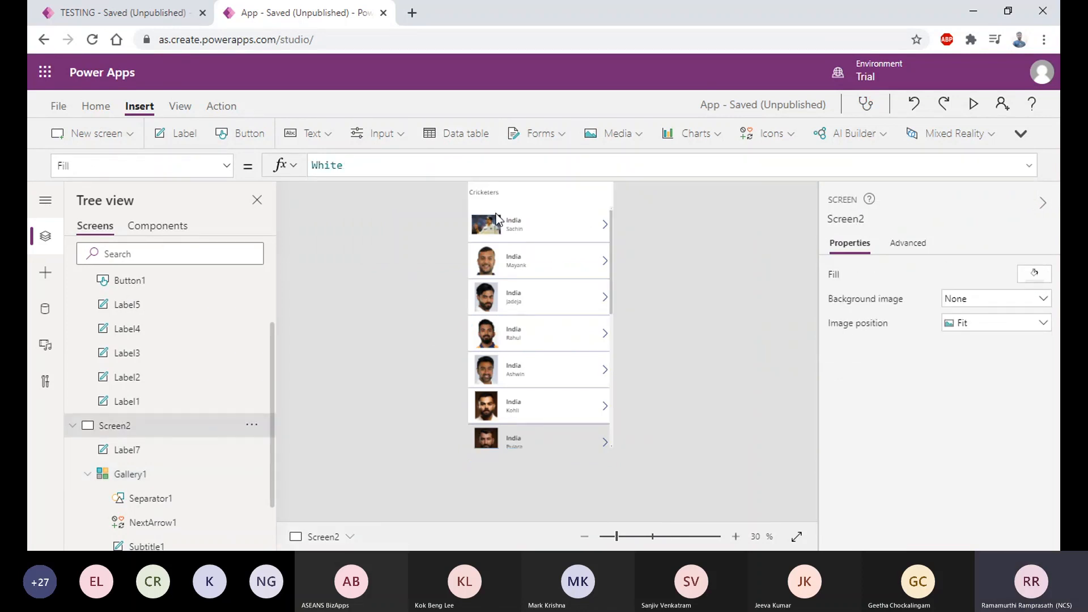
Set the gallery's wrap count to 2 and deselect the gallery.
click(538, 191)
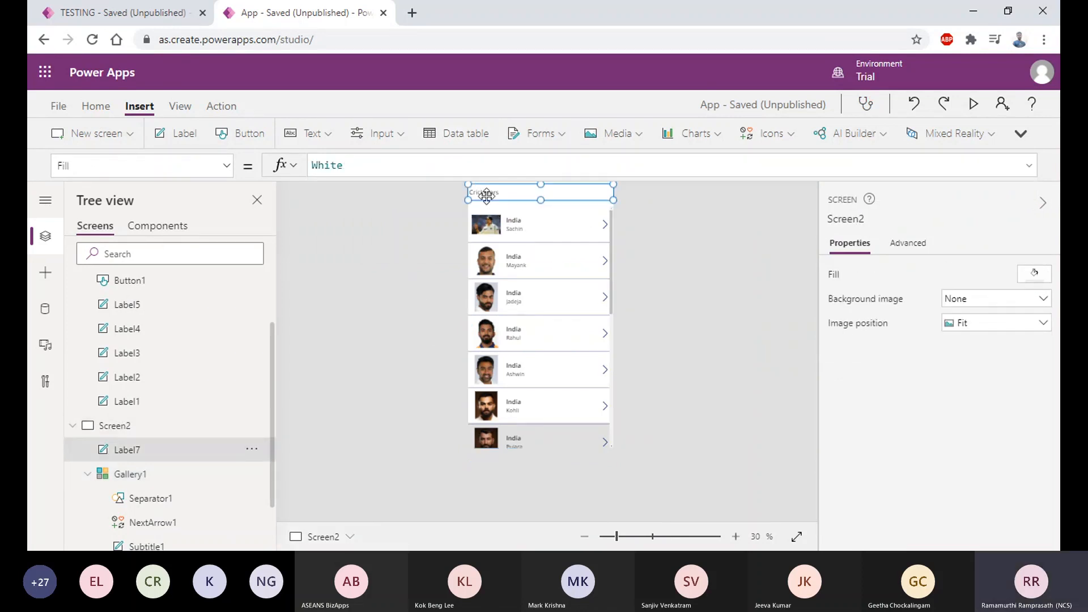
click(151, 472)
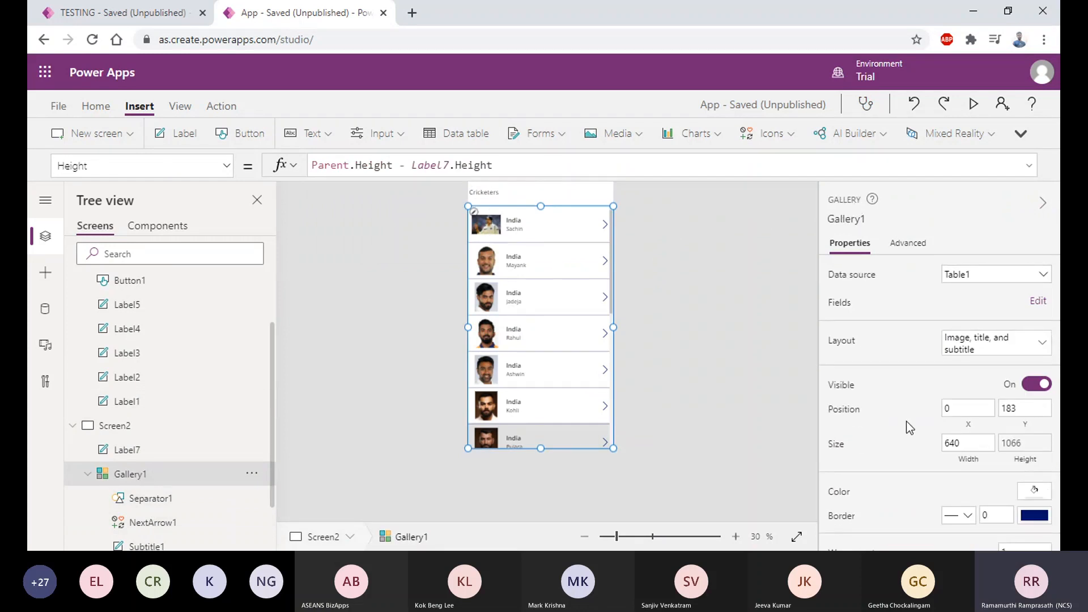
scroll(891, 362, down, 3)
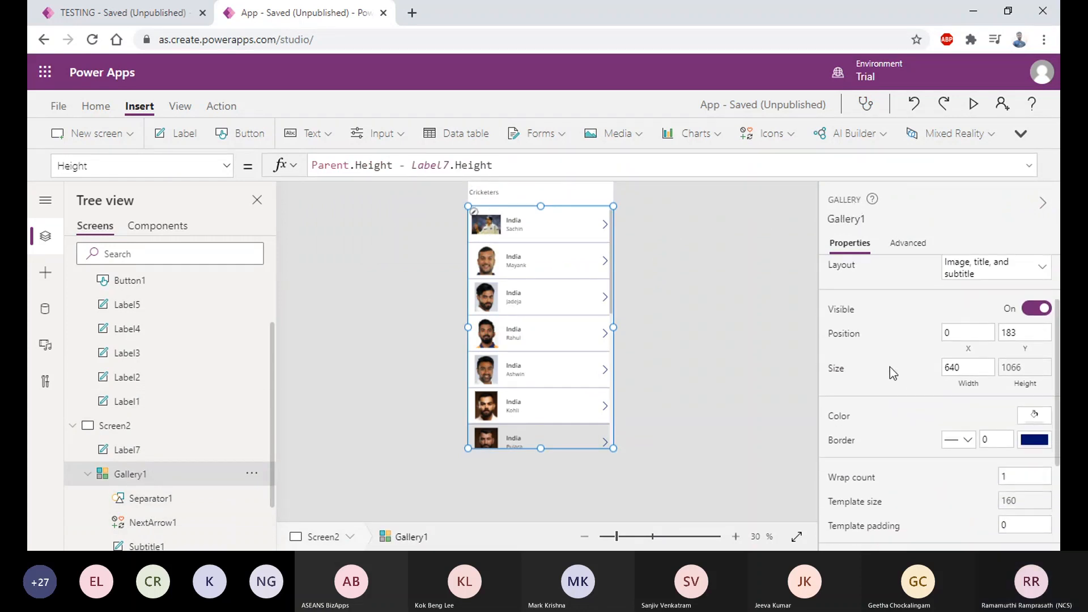
scroll(901, 397, down, 1)
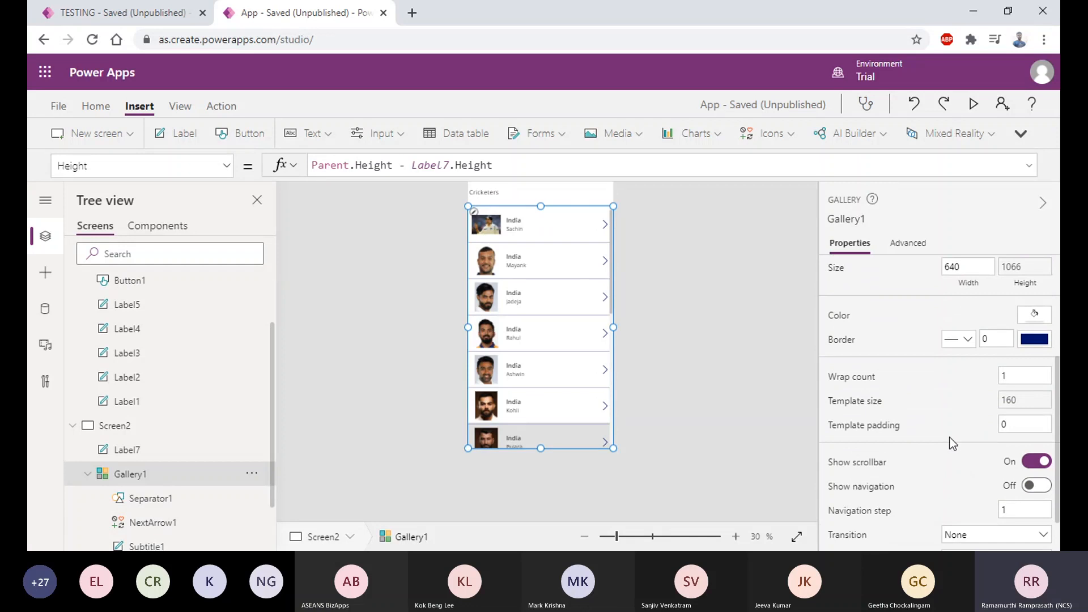
drag(1017, 377, 1002, 374)
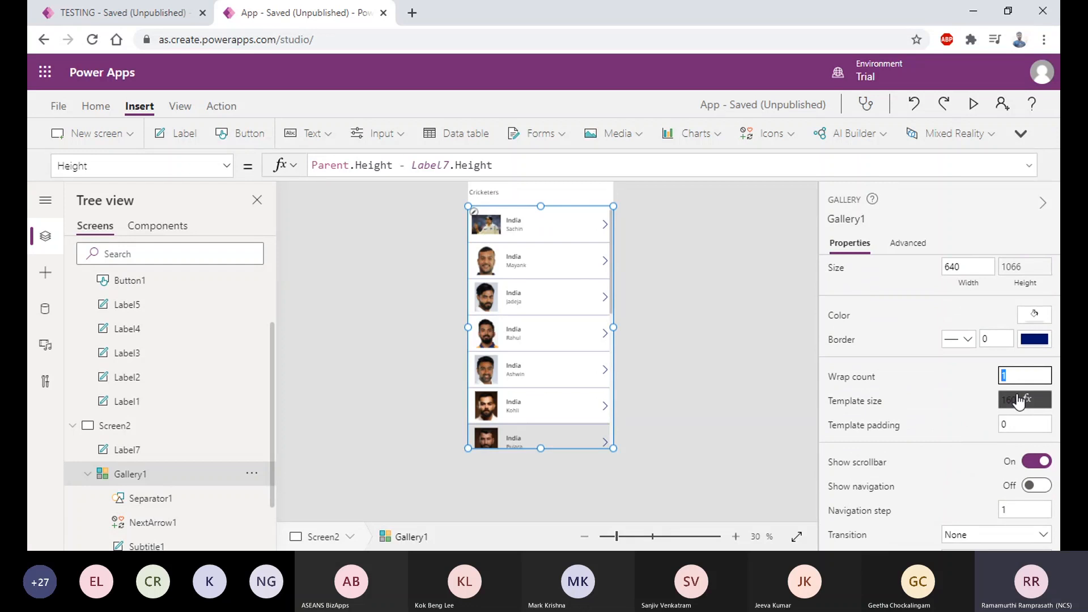
text(2)
click(712, 376)
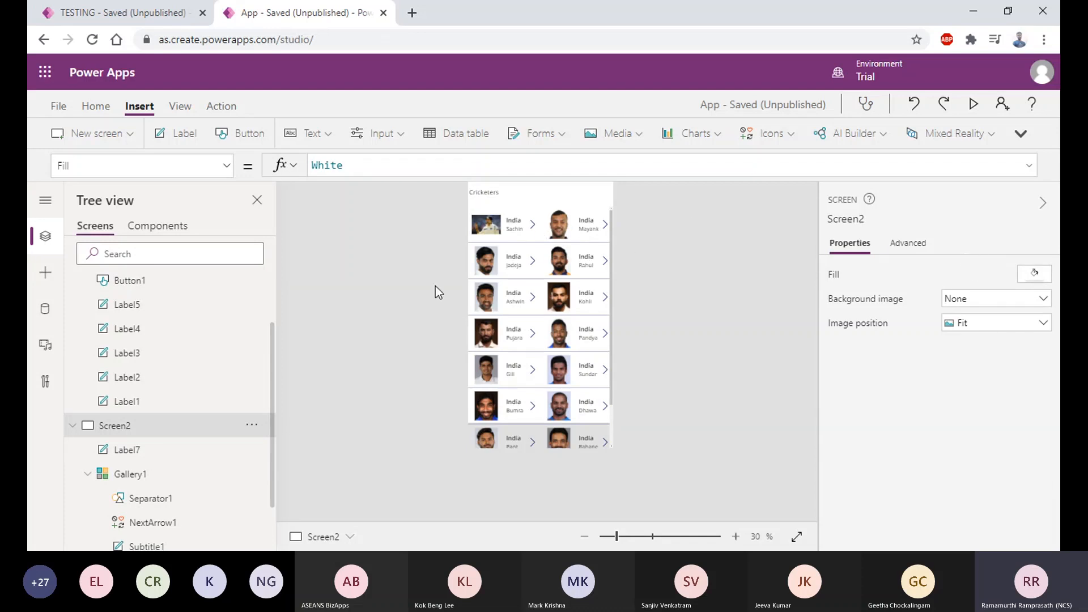
Increase the gallery's wrap count to 3 and deselect the gallery.
click(133, 474)
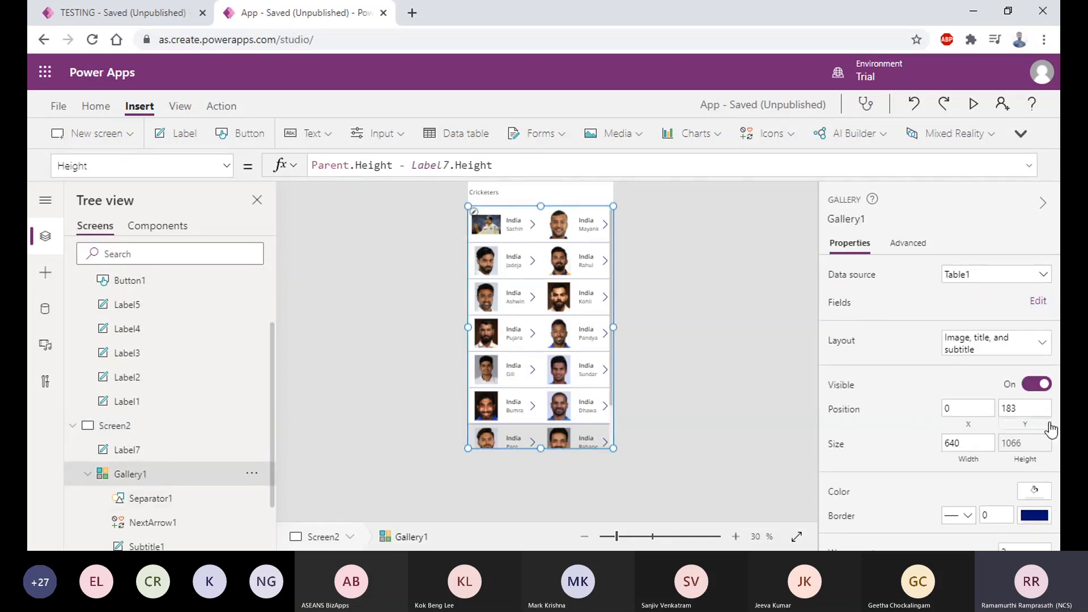
scroll(991, 482, down, 2)
scroll(903, 331, up, 2)
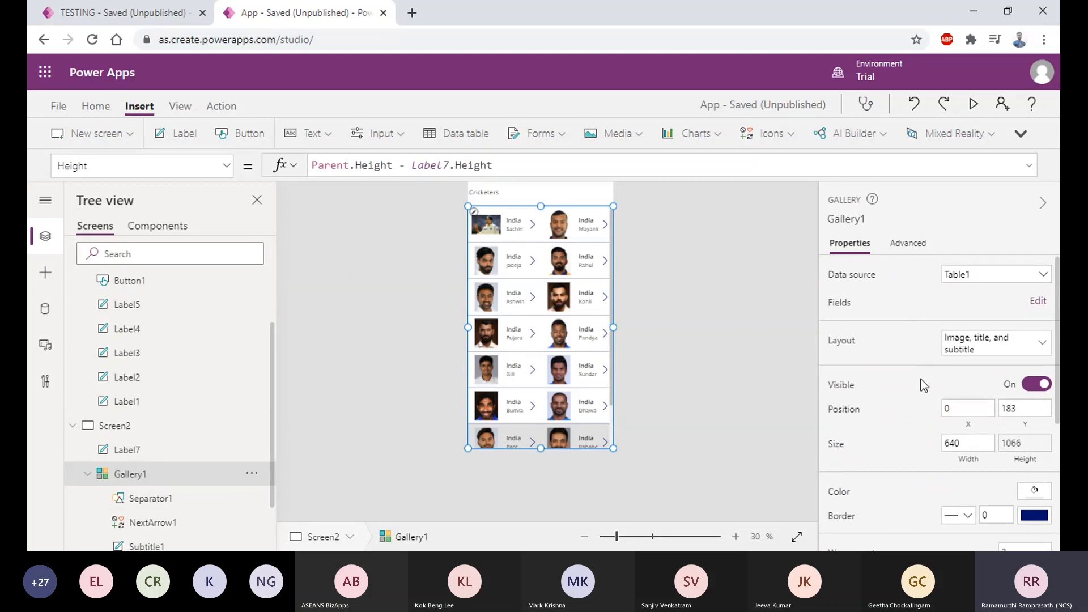
scroll(917, 380, down, 3)
click(1019, 401)
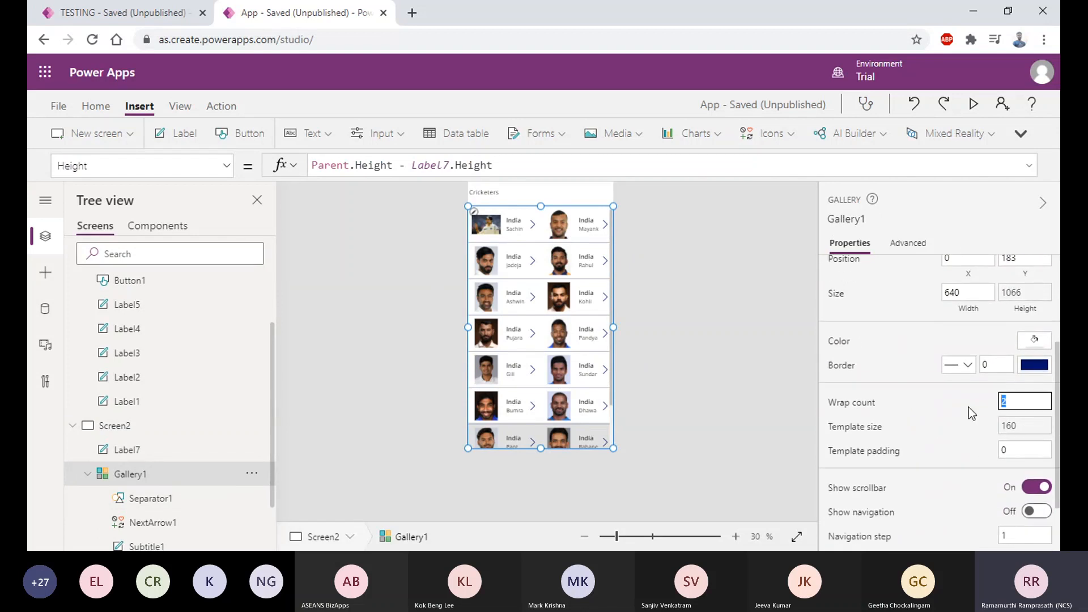
text(3)
click(767, 389)
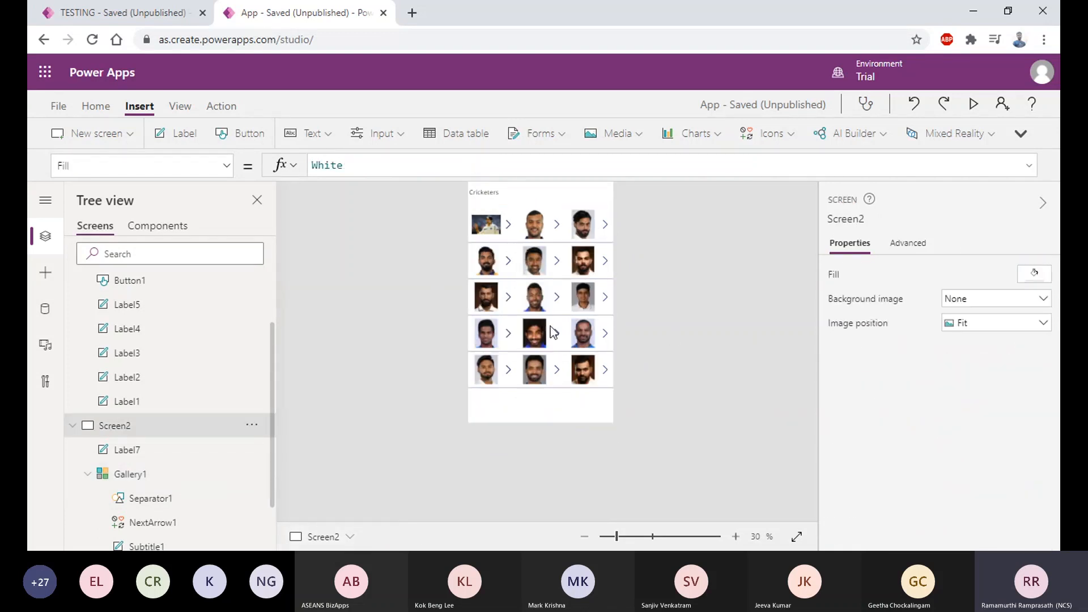
Replace the gallery's fixed WrapCount with the formula Parent.Size and deselect the gallery.
click(130, 474)
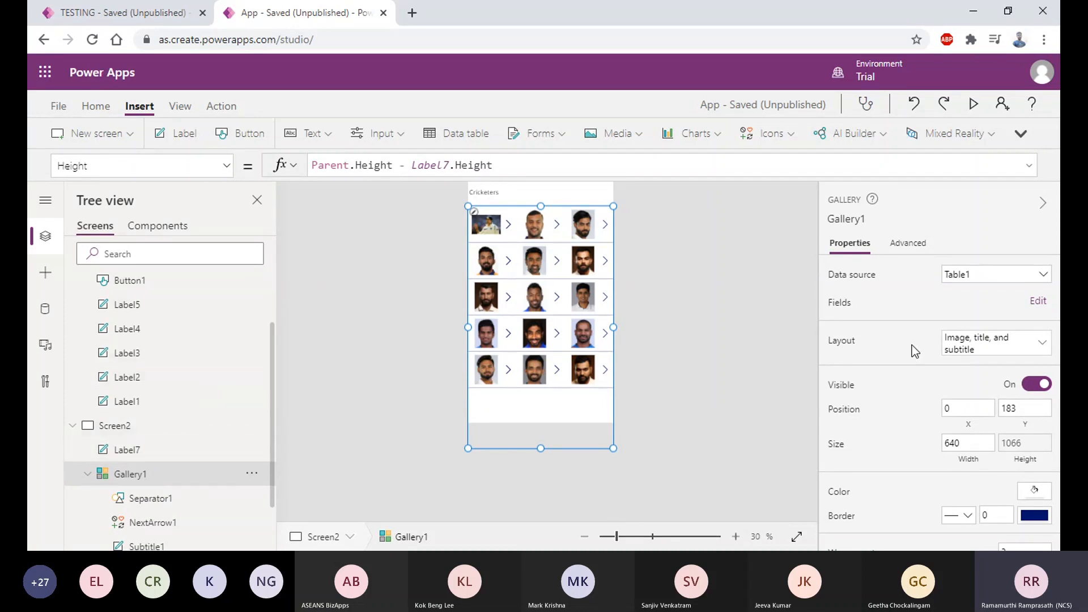
scroll(915, 347, down, 2)
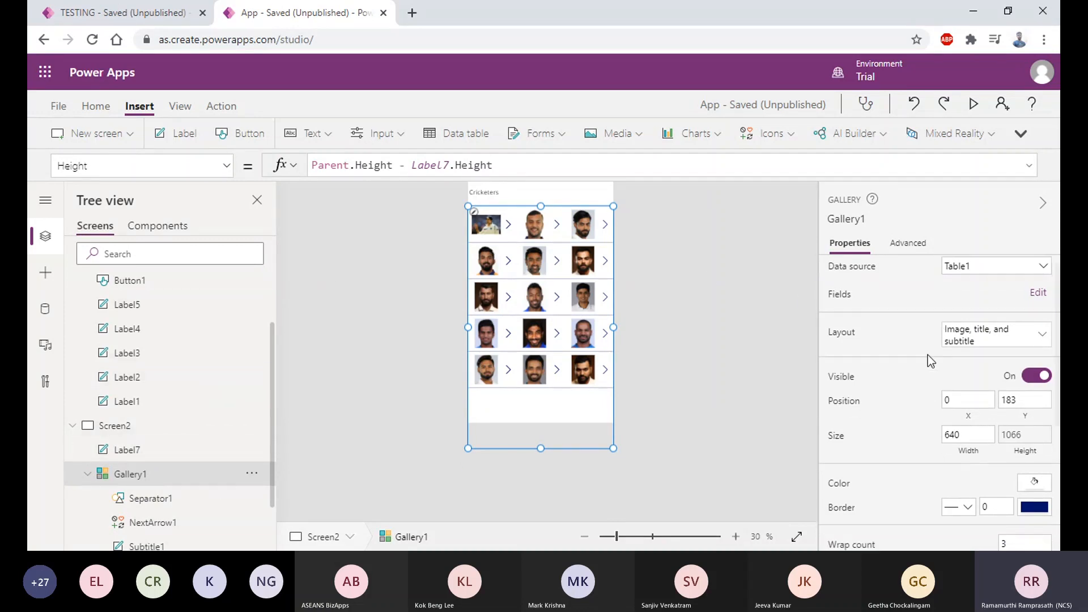
click(894, 243)
scroll(883, 391, down, 5)
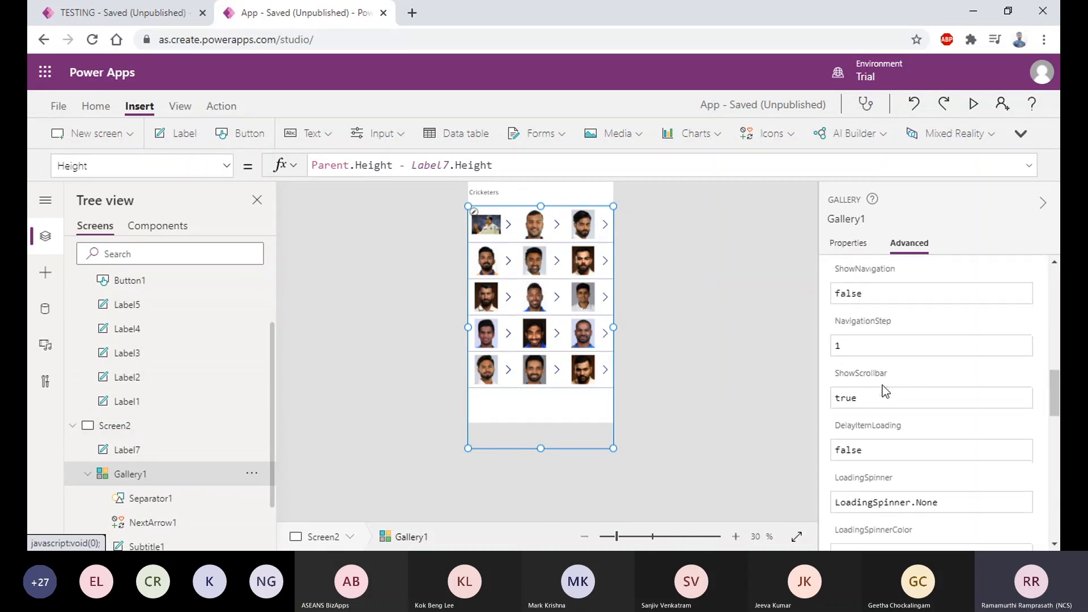
scroll(884, 390, down, 8)
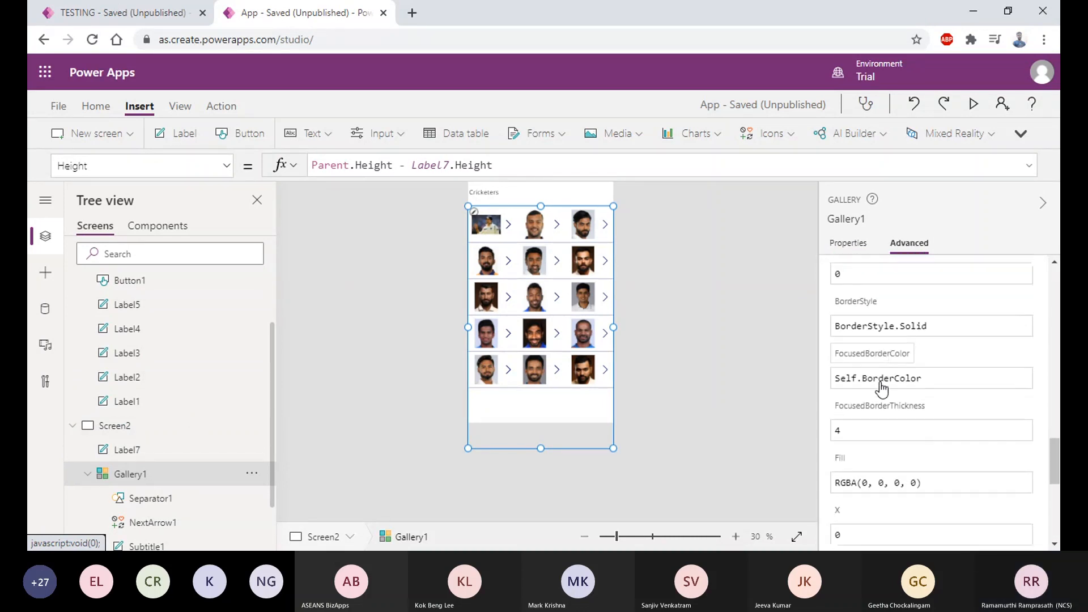
scroll(880, 396, down, 4)
drag(1054, 508, 1053, 315)
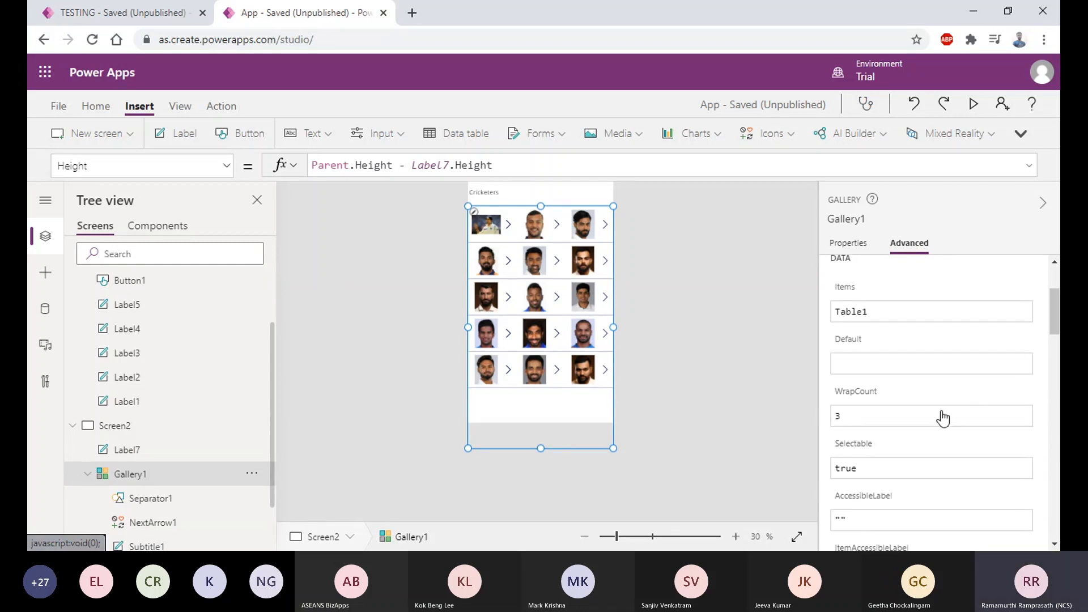
click(880, 421)
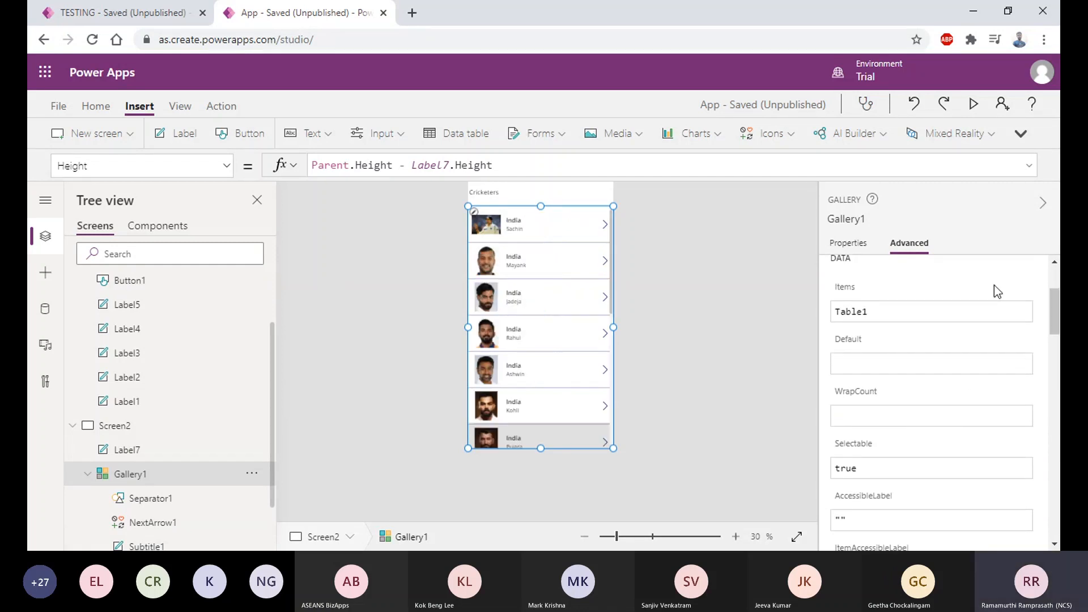
text(Parent)
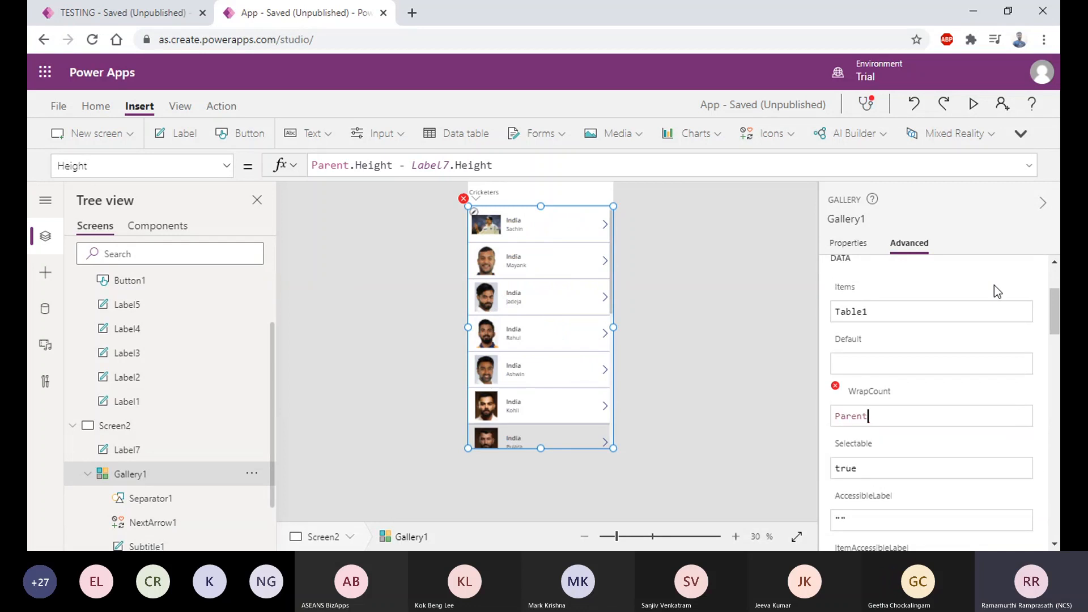
text(.si)
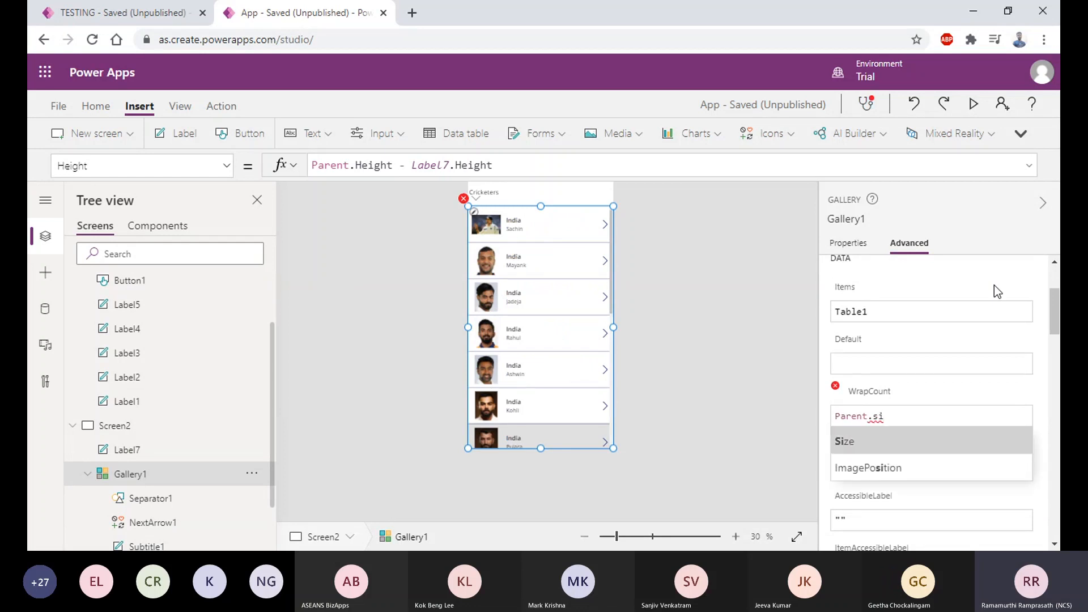
key(Tab)
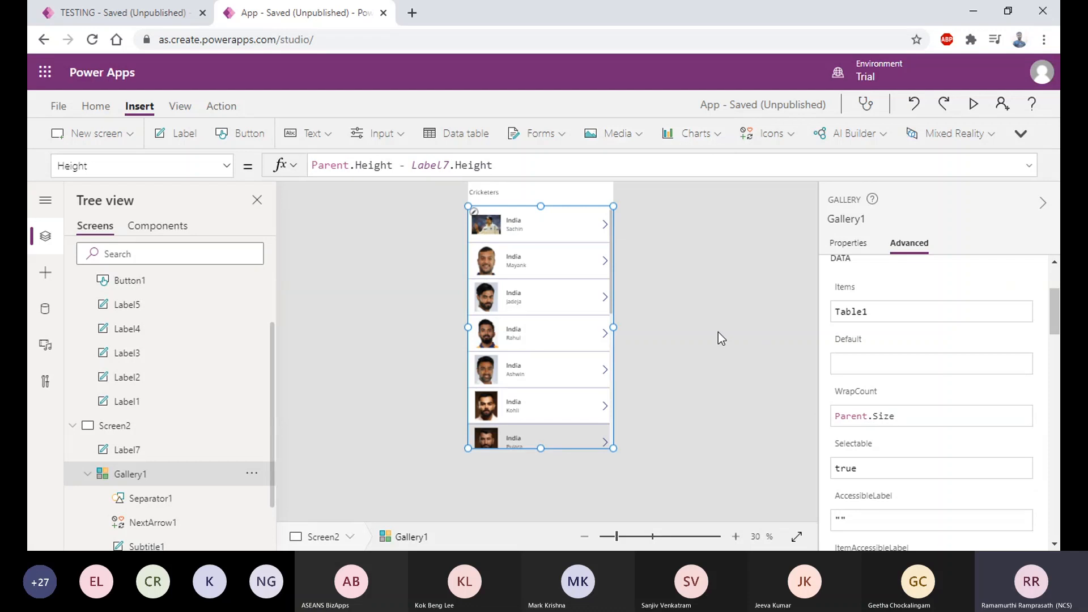
click(718, 332)
Save the app without a version note and publish this version.
click(58, 106)
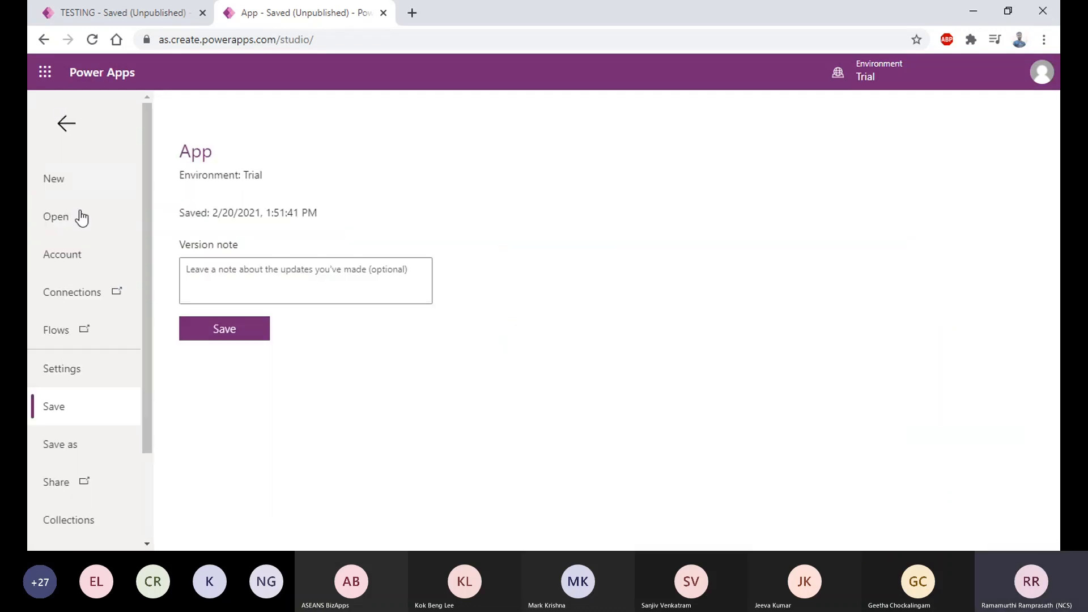
click(222, 326)
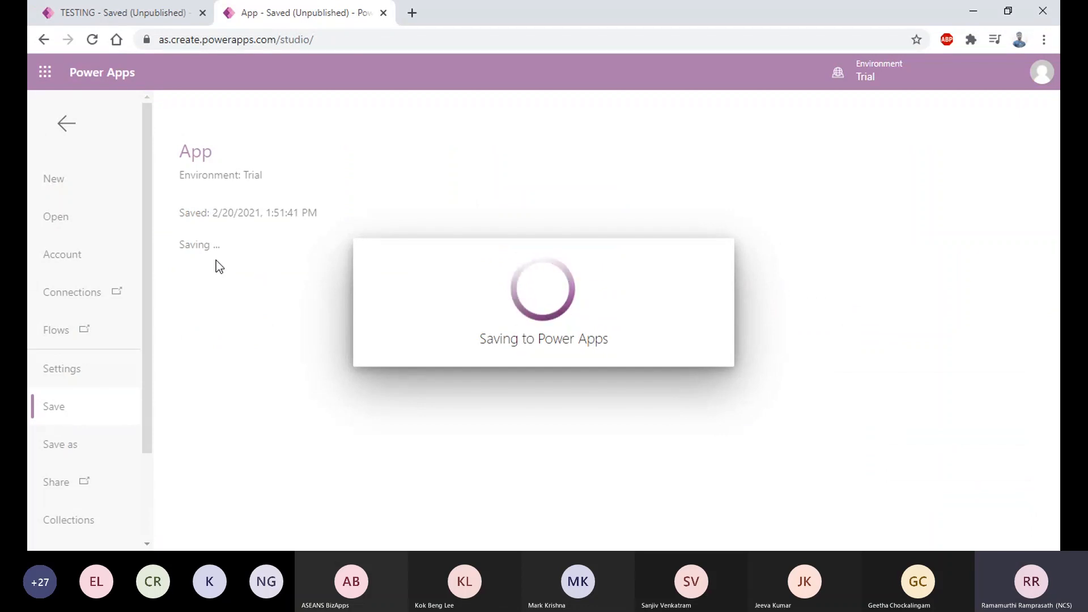
click(214, 284)
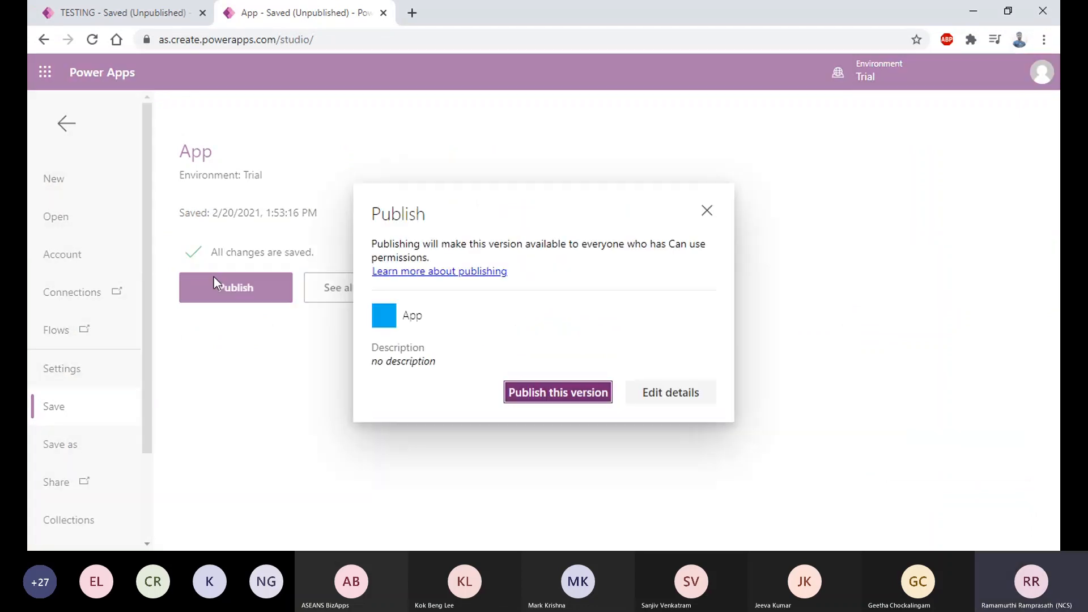
click(506, 391)
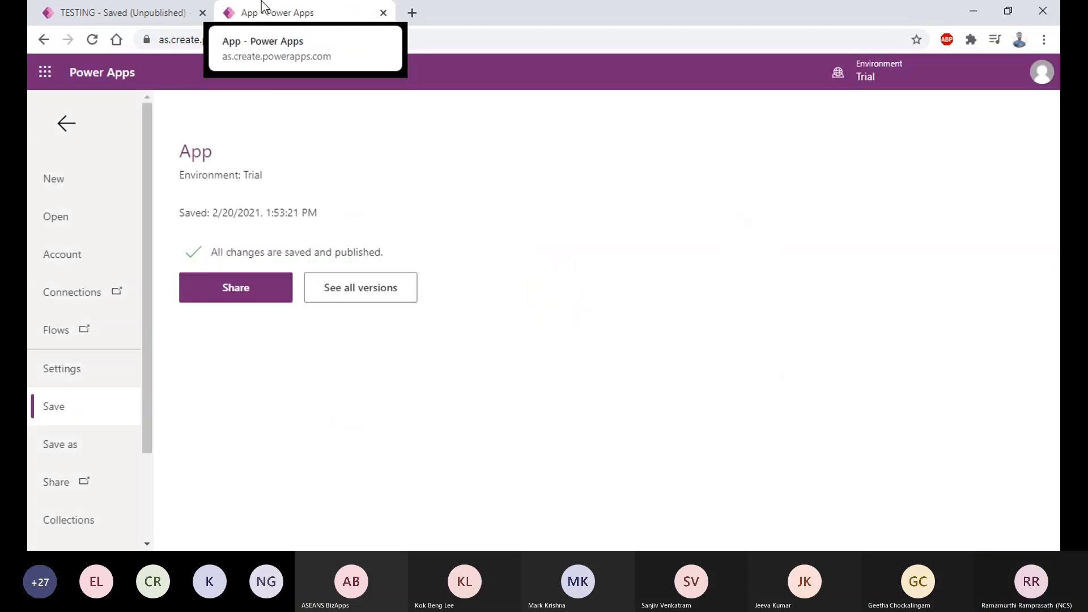
Return to the editor, preview the gallery layout on Screen2, and close the preview.
click(63, 126)
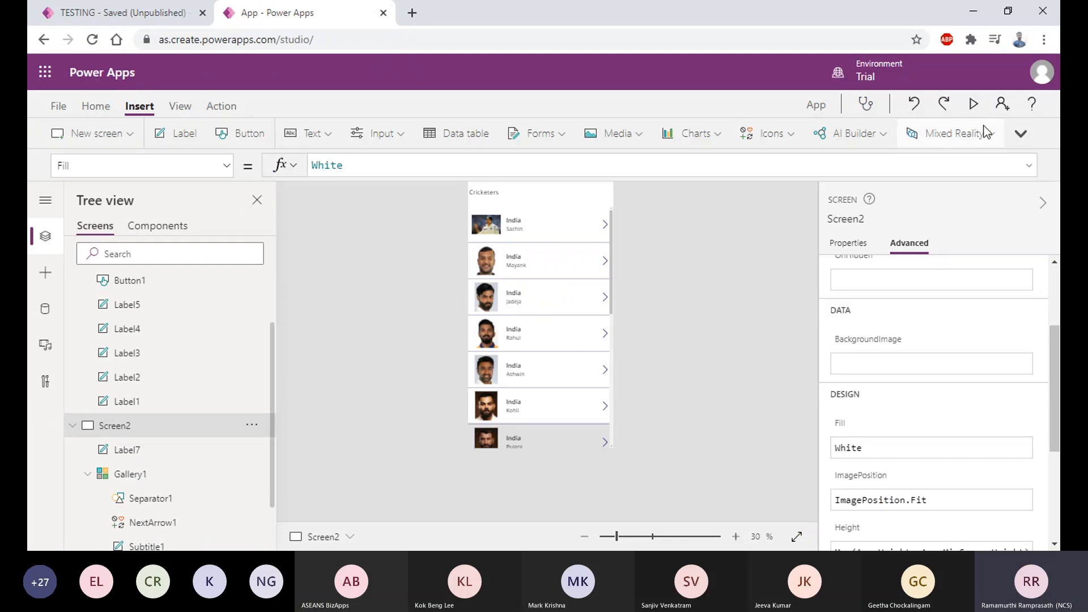
click(973, 104)
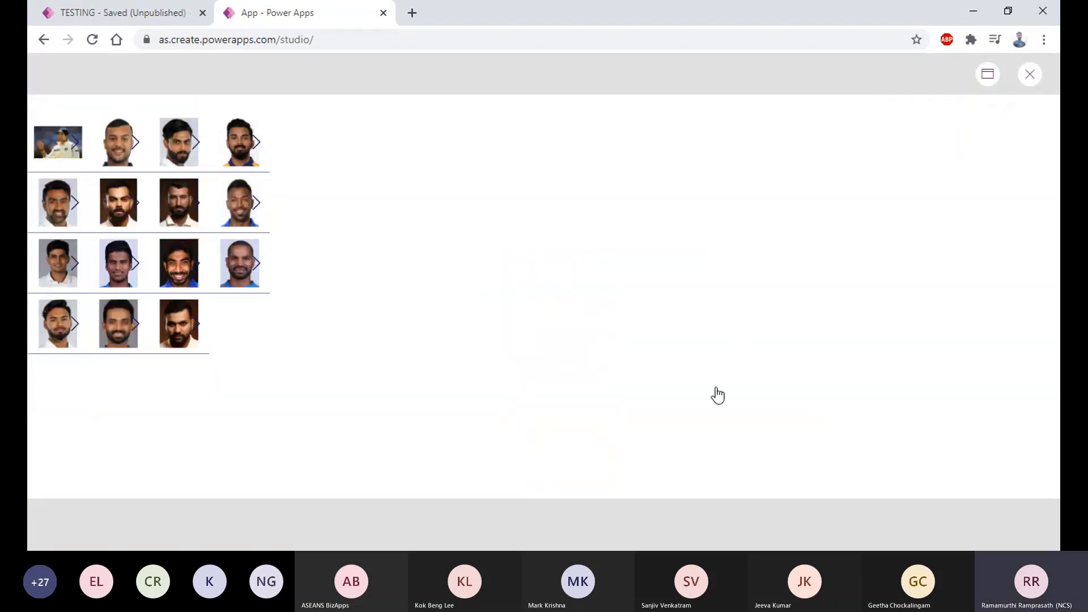
key(Escape)
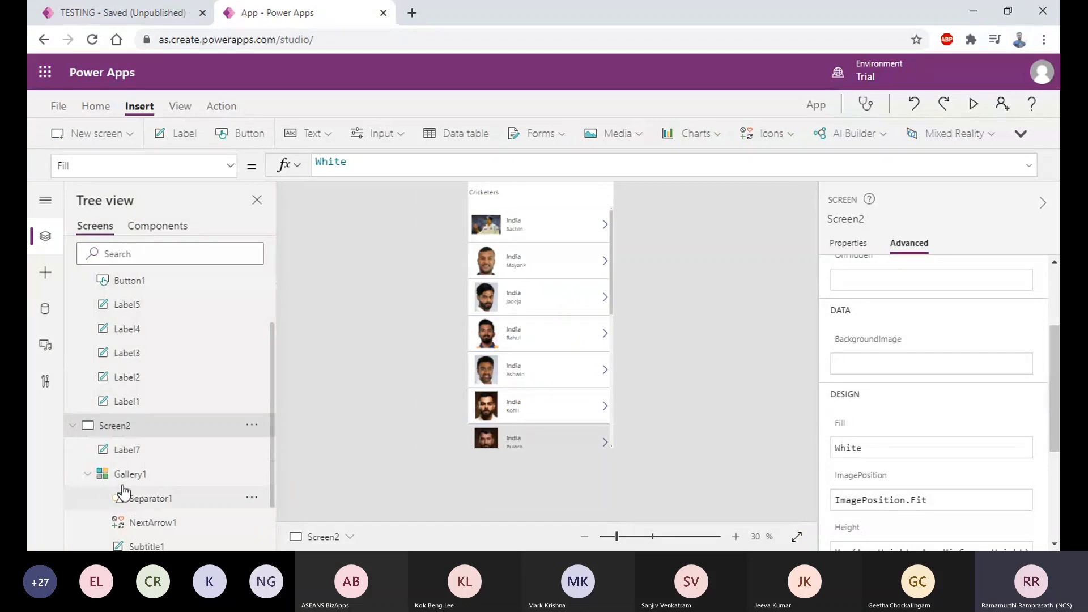
Set the gallery's Width property to the formula Parent.Width and deselect the gallery.
click(561, 207)
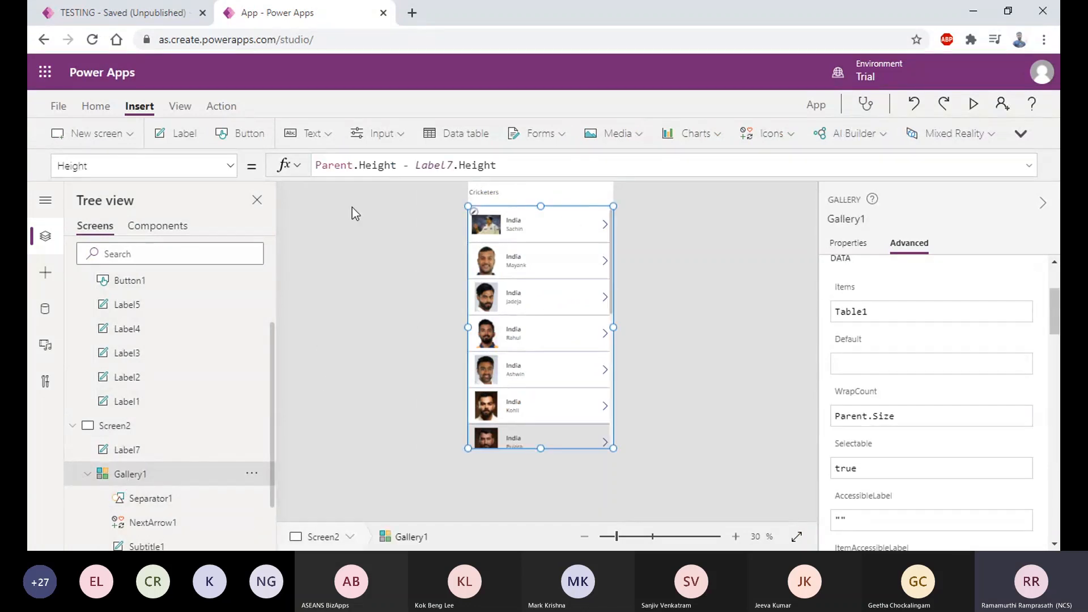
click(230, 166)
scroll(162, 329, down, 5)
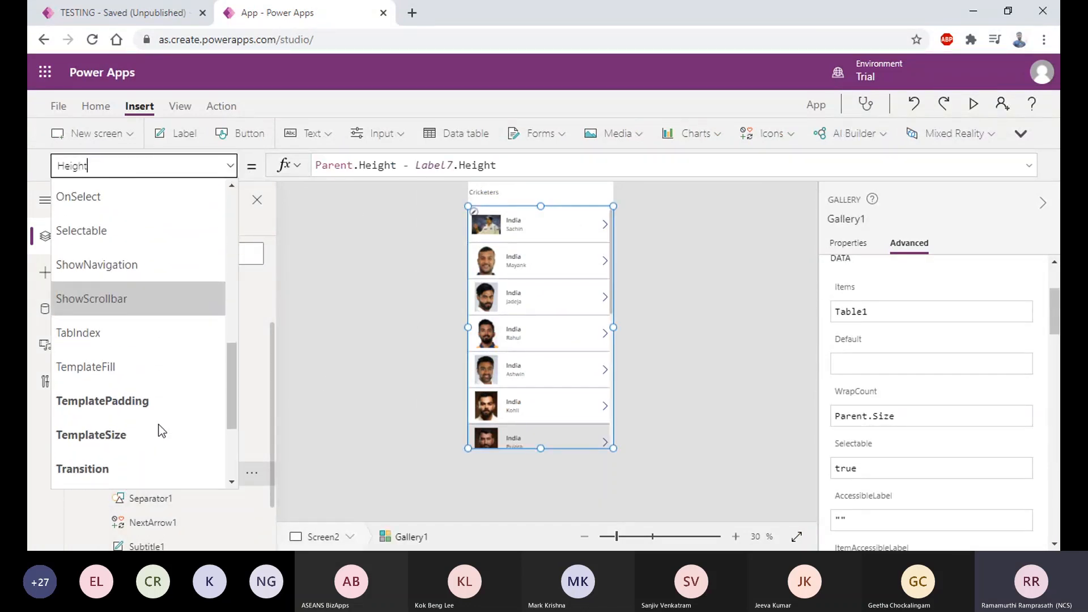
scroll(159, 425, down, 2)
click(138, 417)
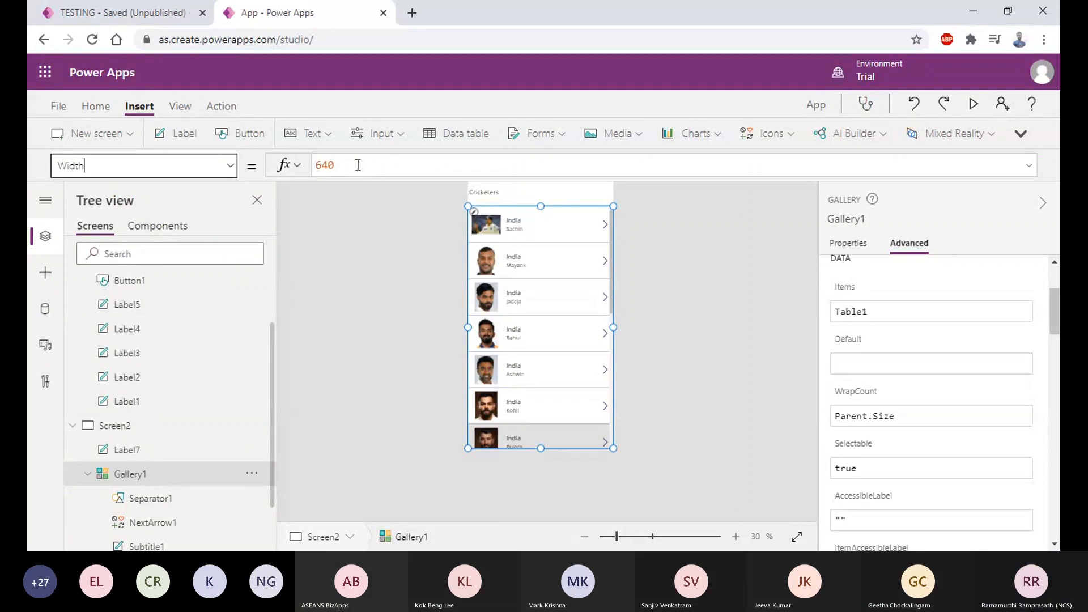
text(Pare)
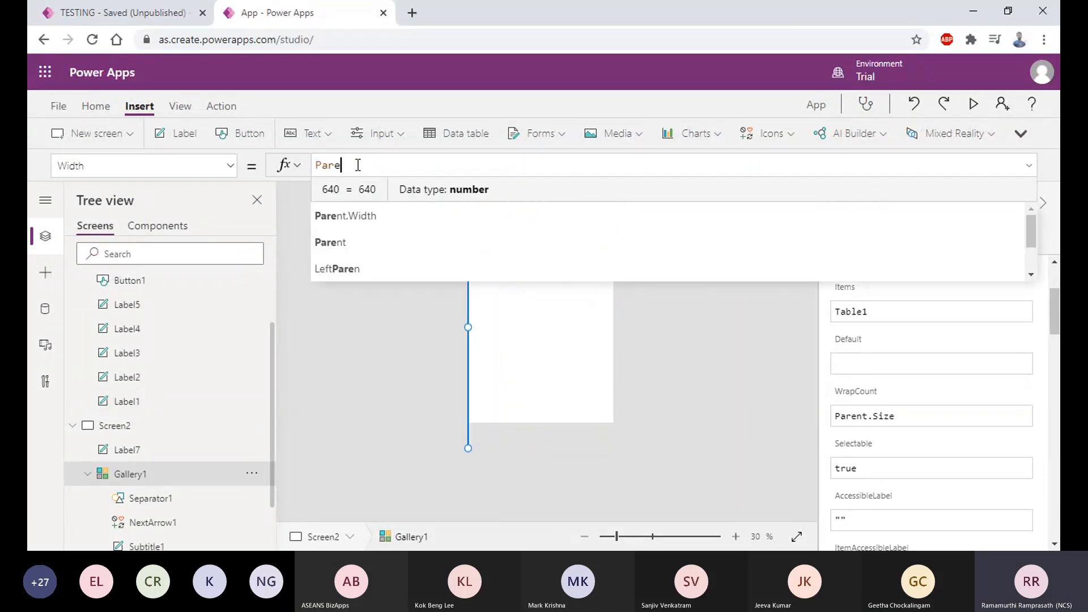
key(Down)
key(Return)
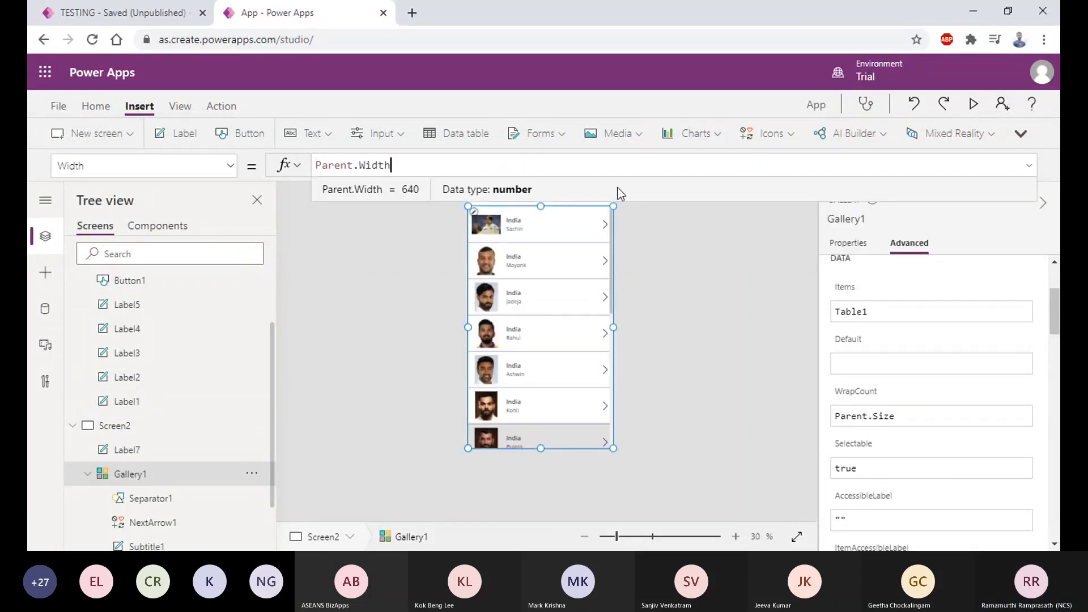
click(687, 266)
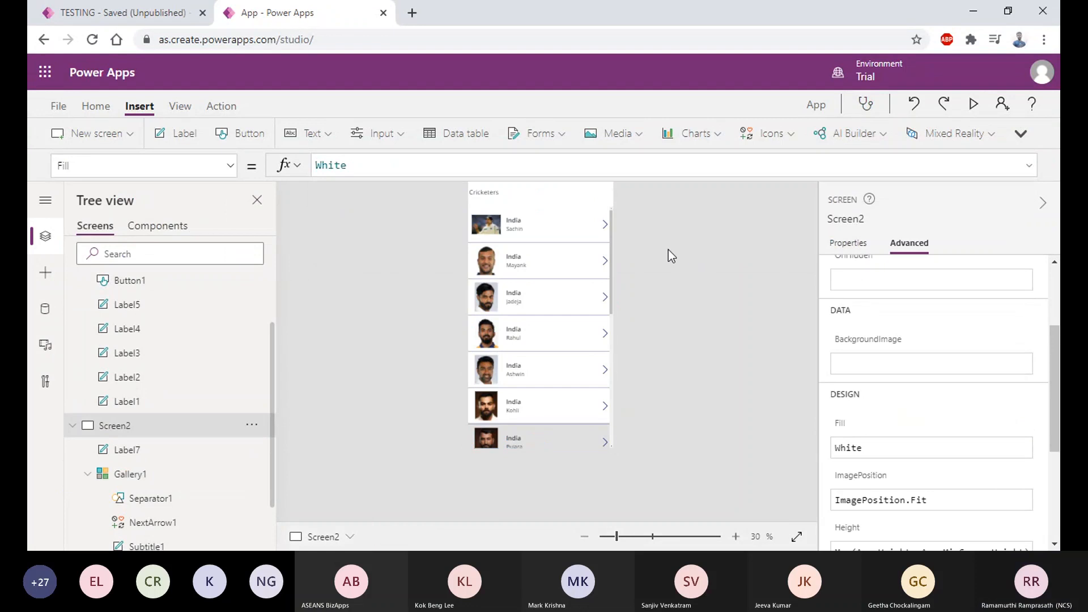
Save the app with the gallery's new width formula and publish the updated version.
key(ctrl+s)
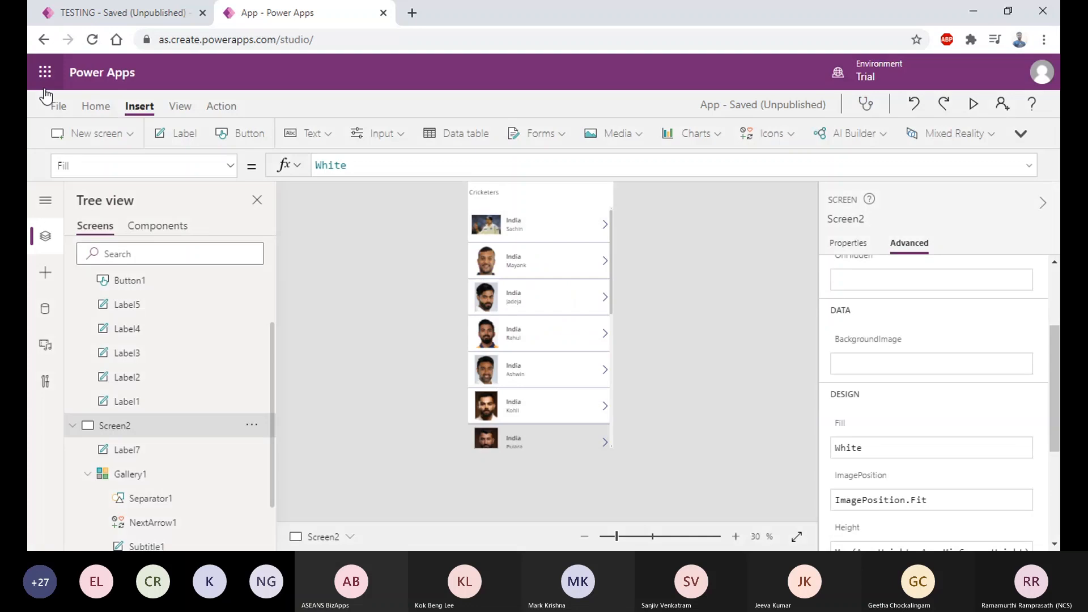
click(54, 103)
click(199, 296)
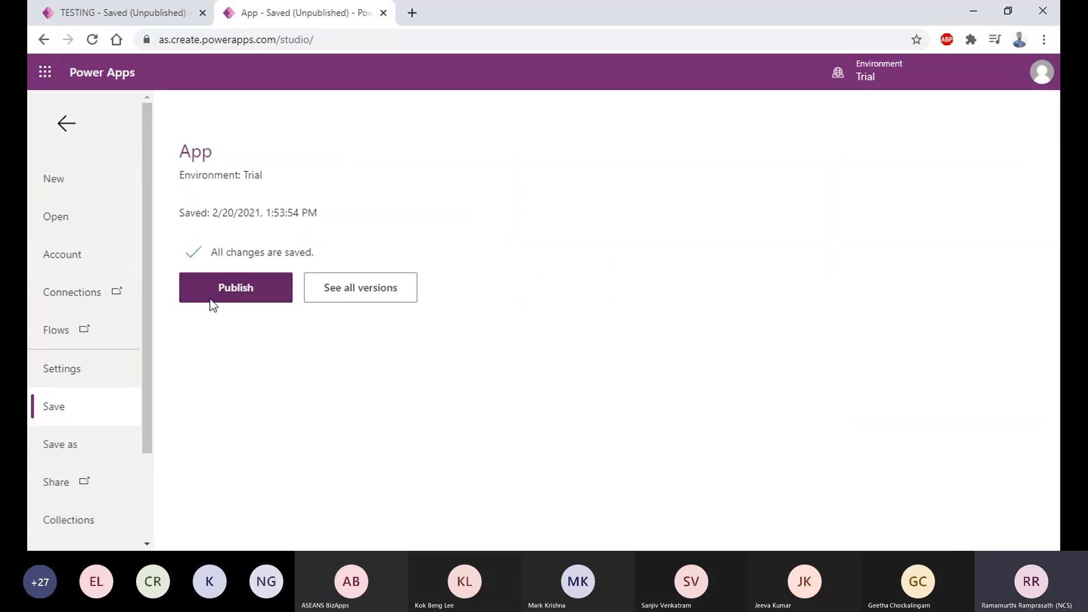
click(514, 397)
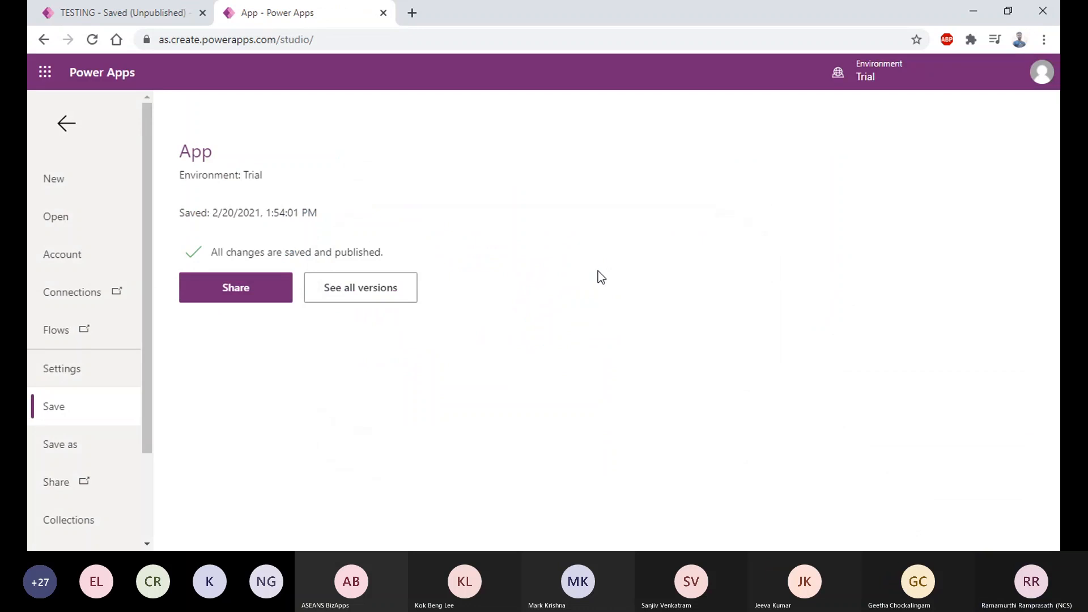
Preview Screen2's gallery from the editor at narrow, medium and maximized window widths, and close the preview.
click(66, 124)
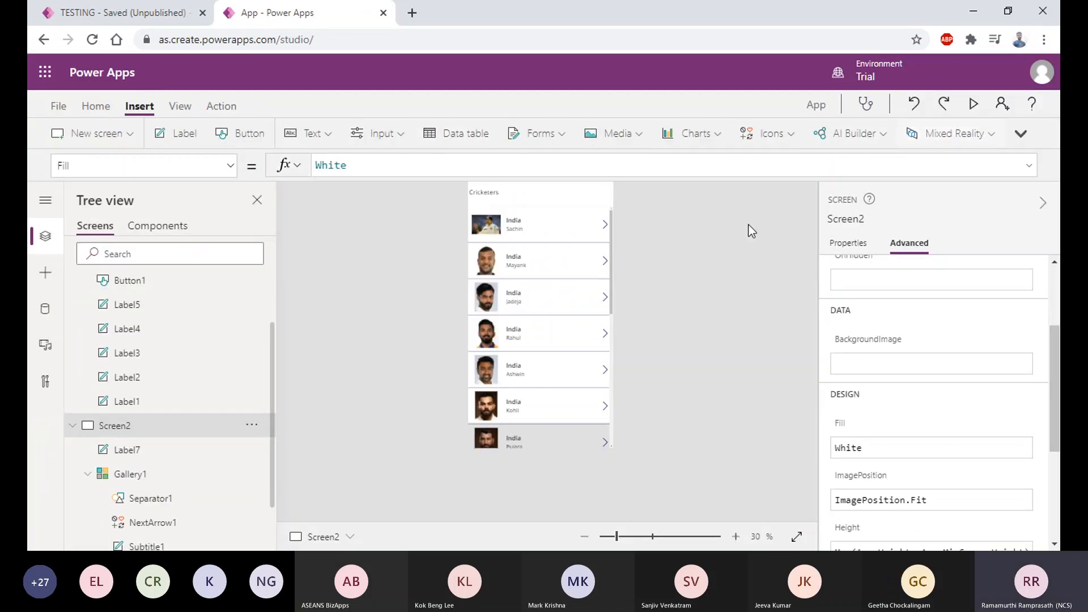
click(974, 106)
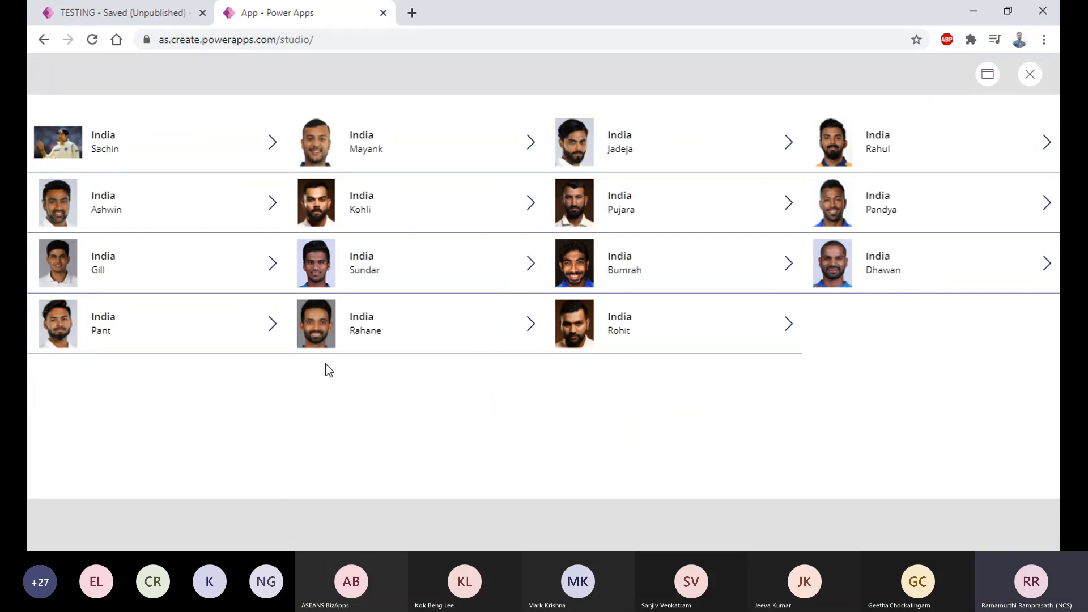
click(1009, 12)
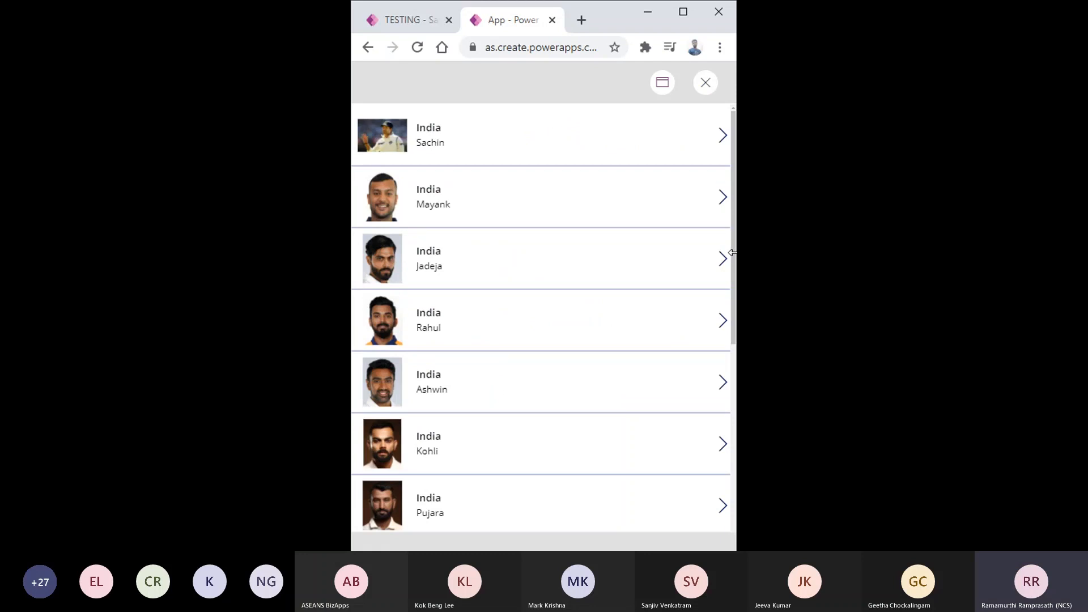
drag(736, 253, 977, 226)
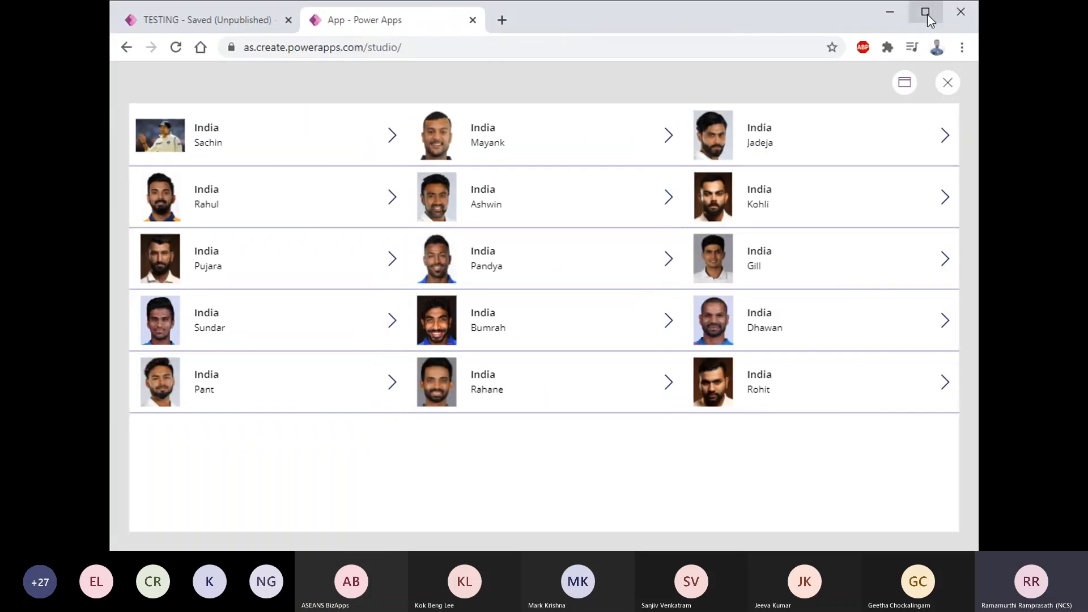
click(927, 15)
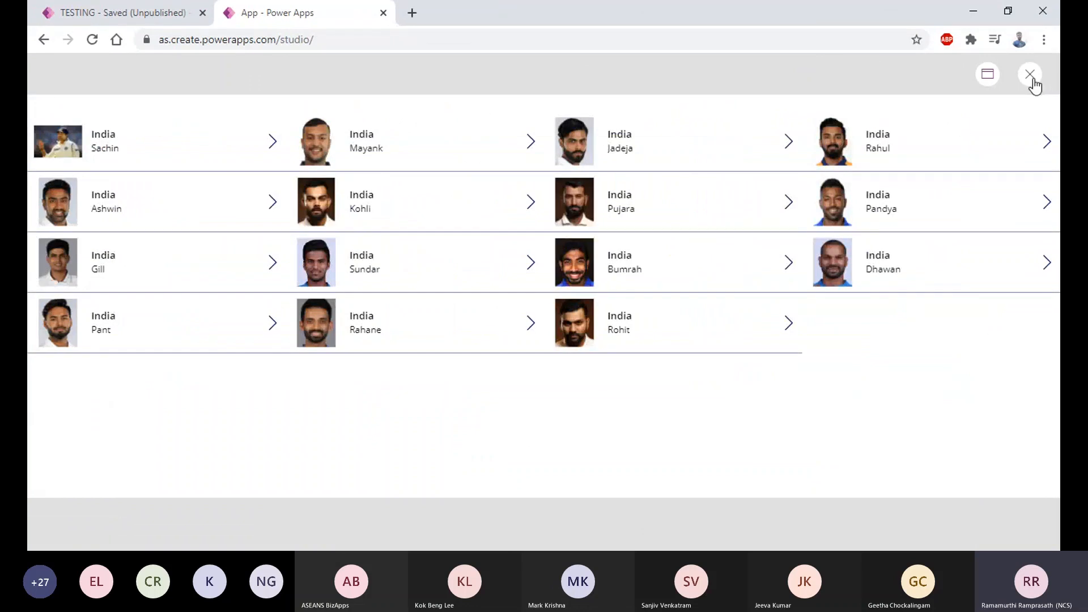
key(Escape)
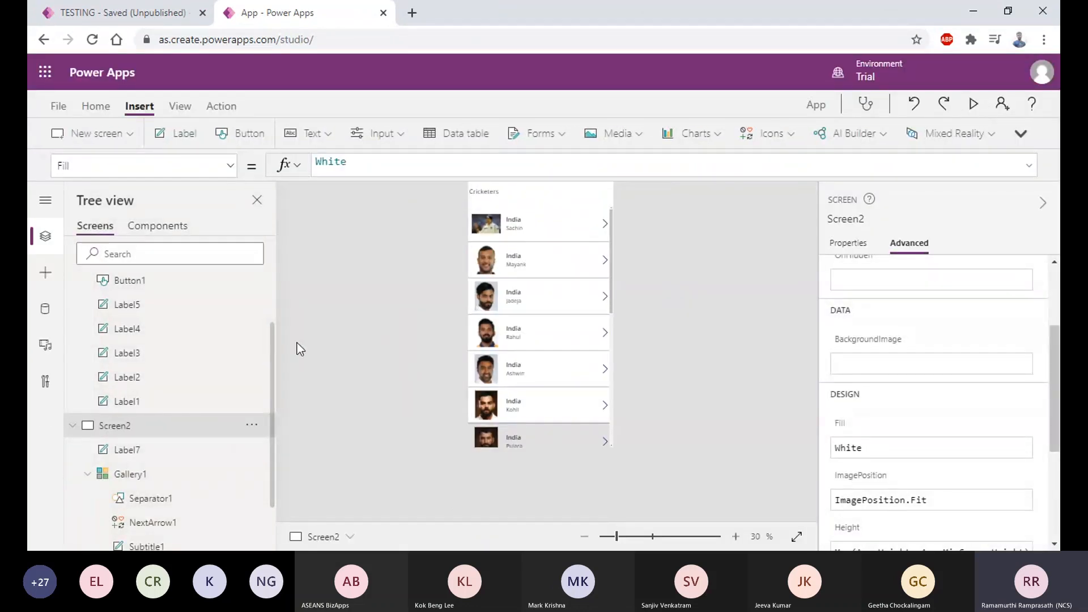
Collapse Screen2 in the screen hierarchy and add a new blank screen to the app.
click(73, 428)
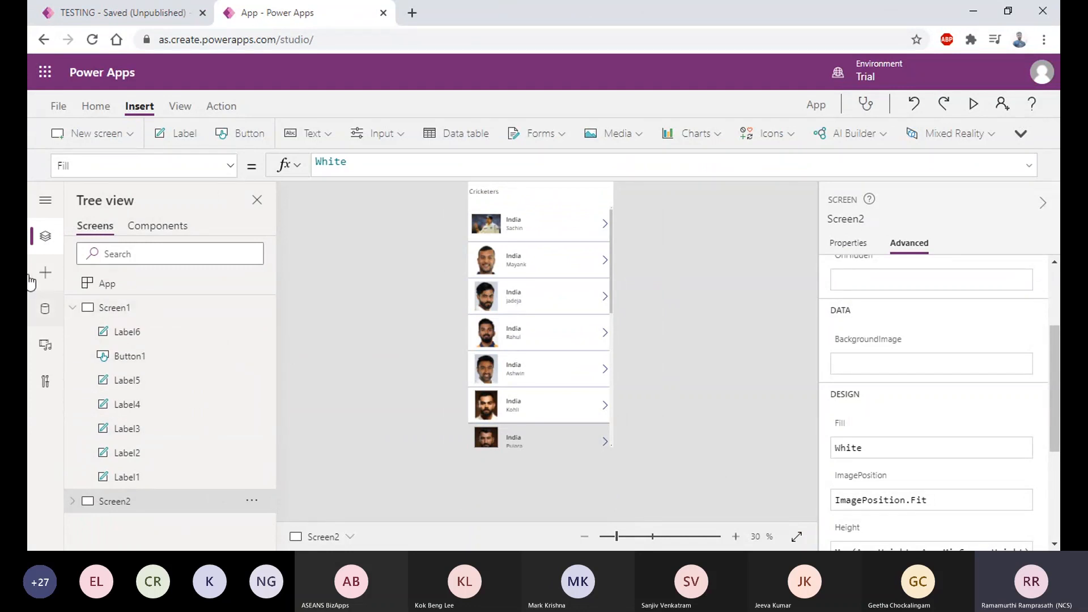
click(125, 140)
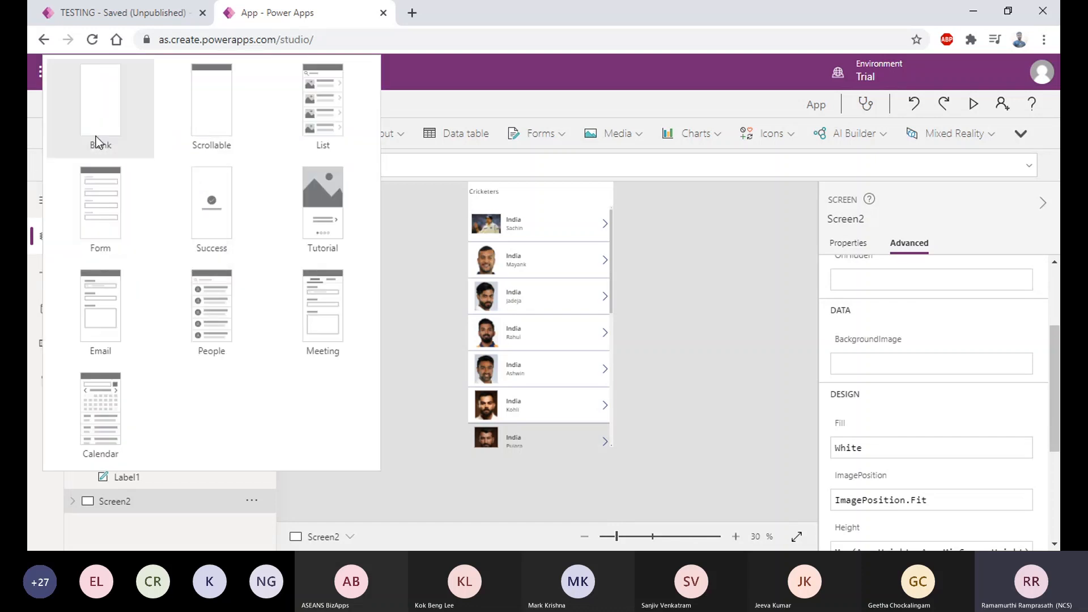
click(96, 136)
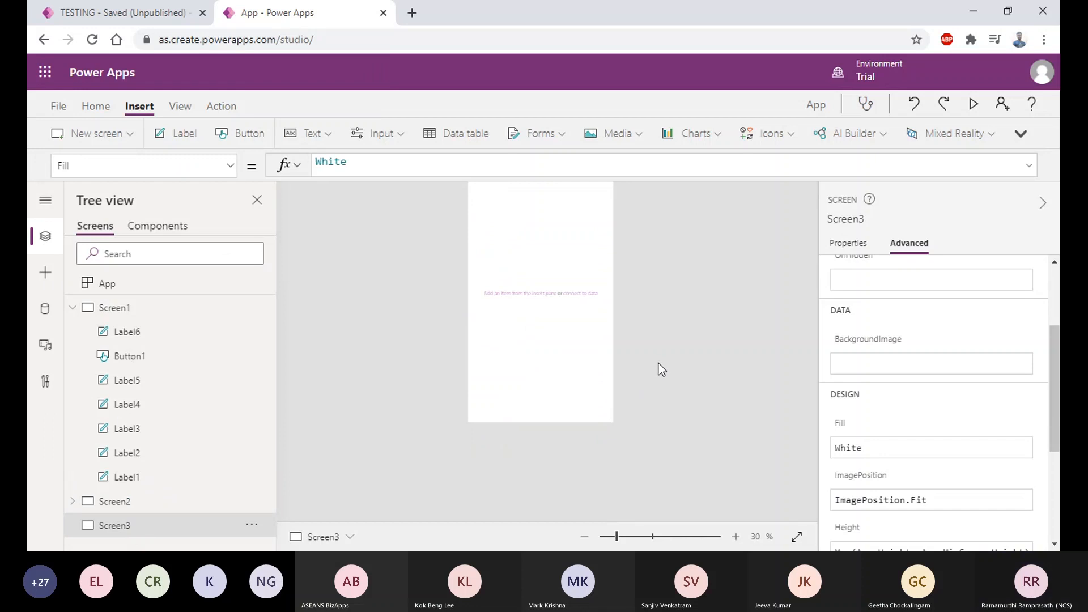
scroll(594, 339, up, 1)
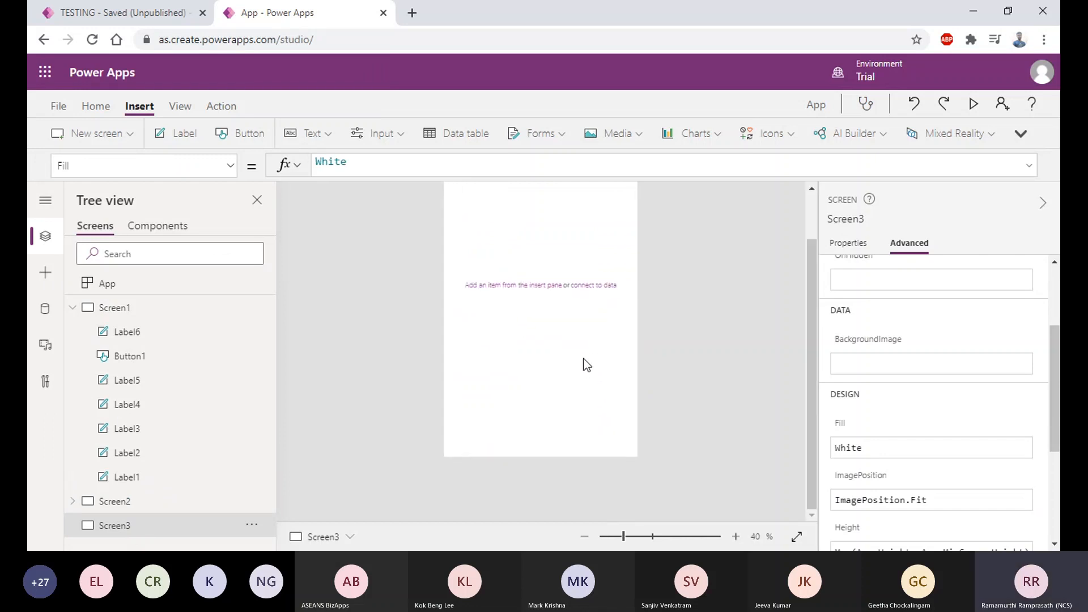
scroll(582, 363, down, 1)
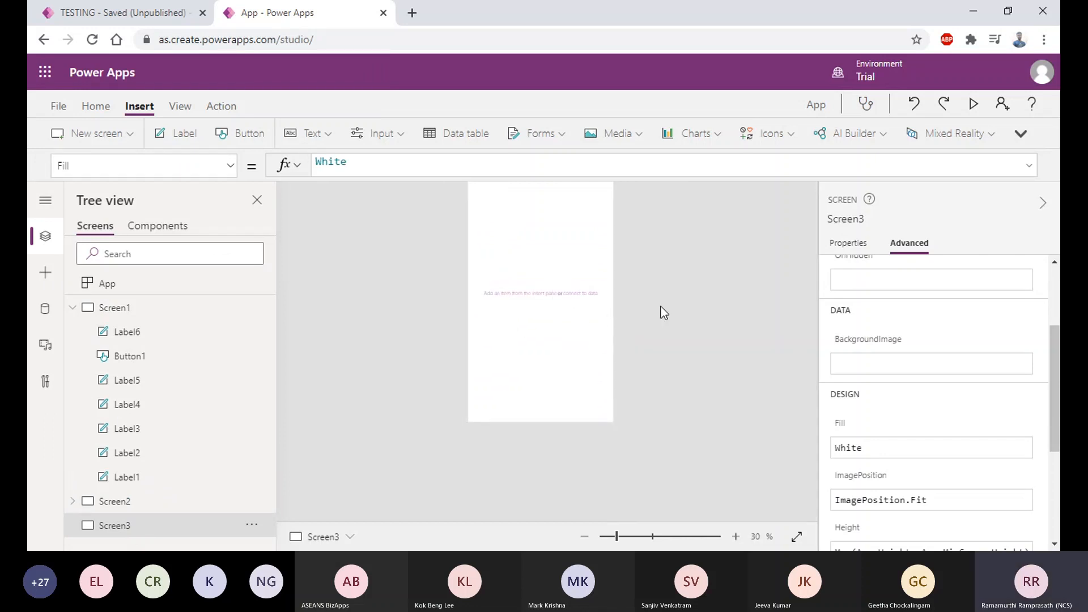
Insert an edit form on the blank Screen3 and bring up its general properties, including the data source setting.
click(580, 294)
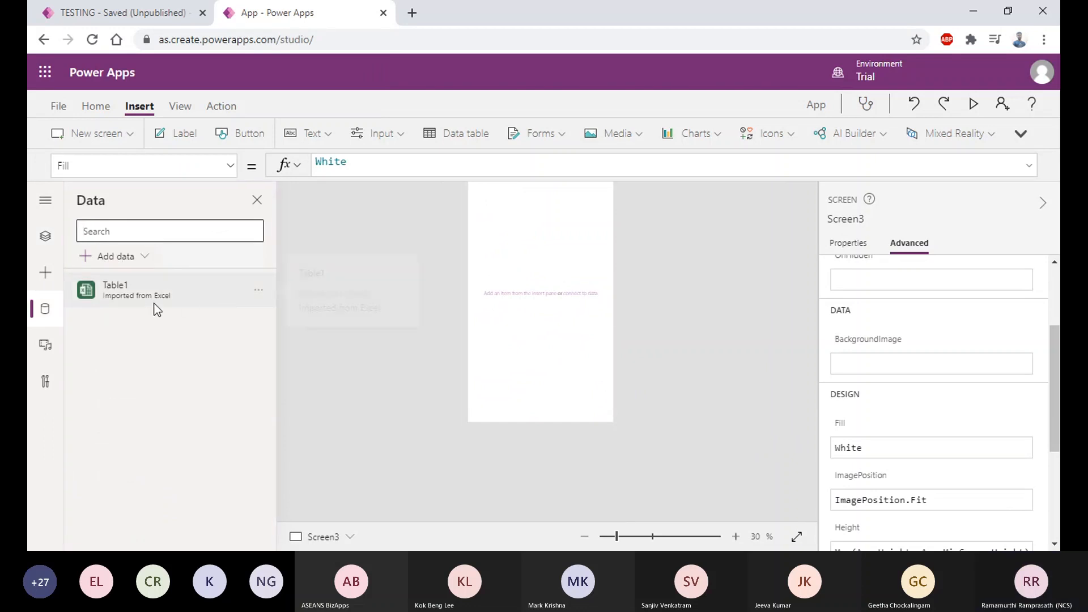
click(535, 296)
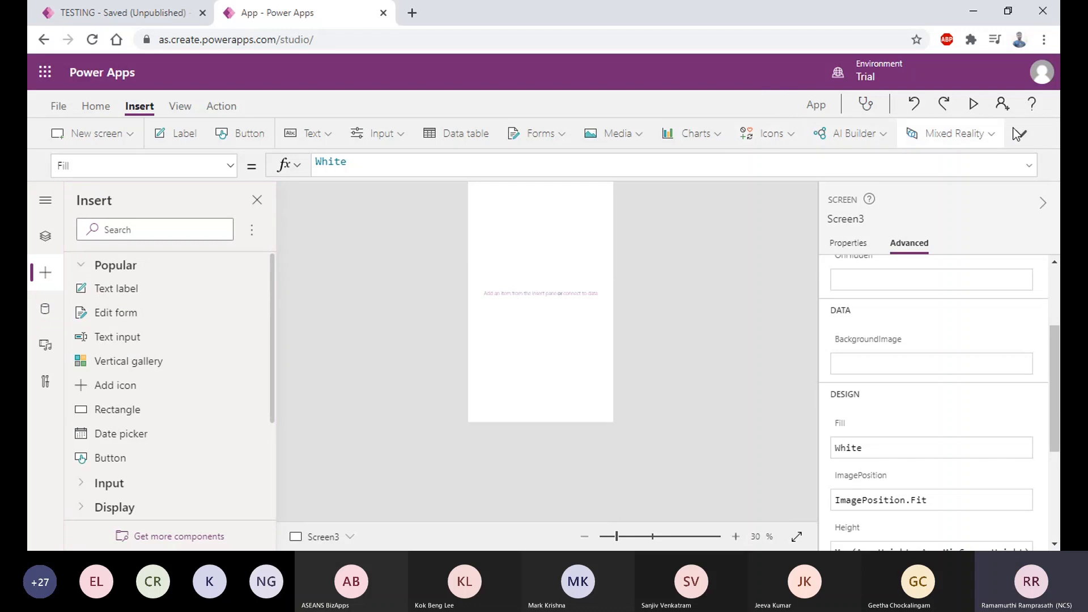
click(558, 133)
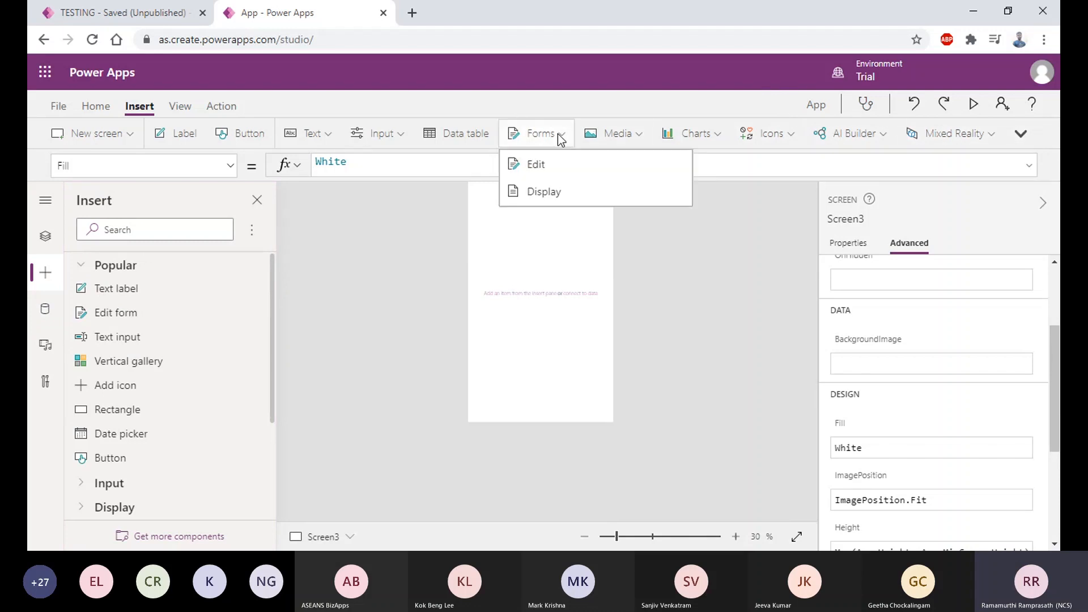
click(545, 171)
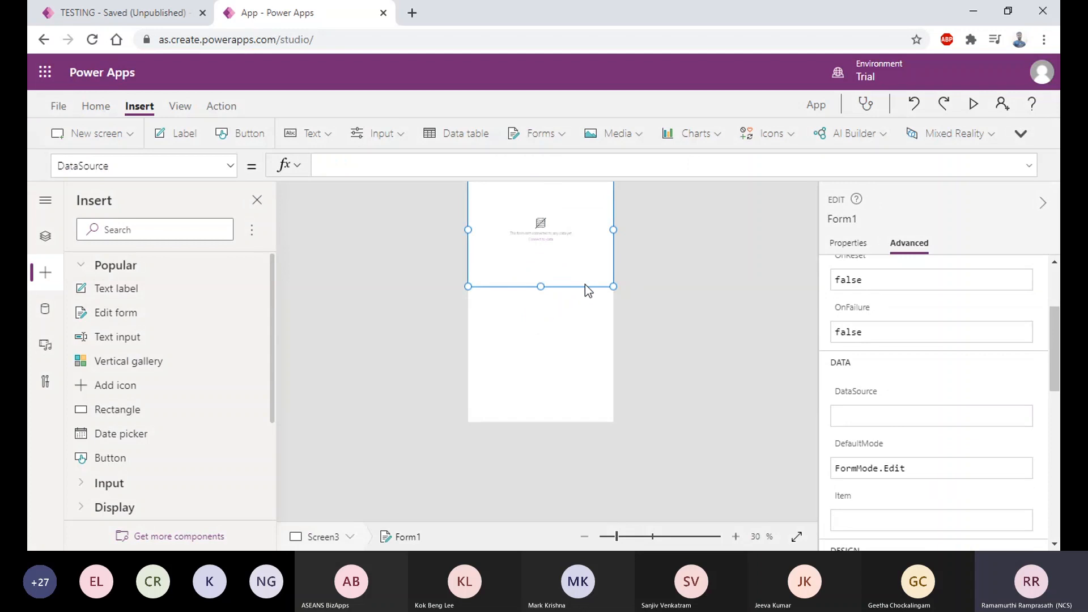
click(848, 244)
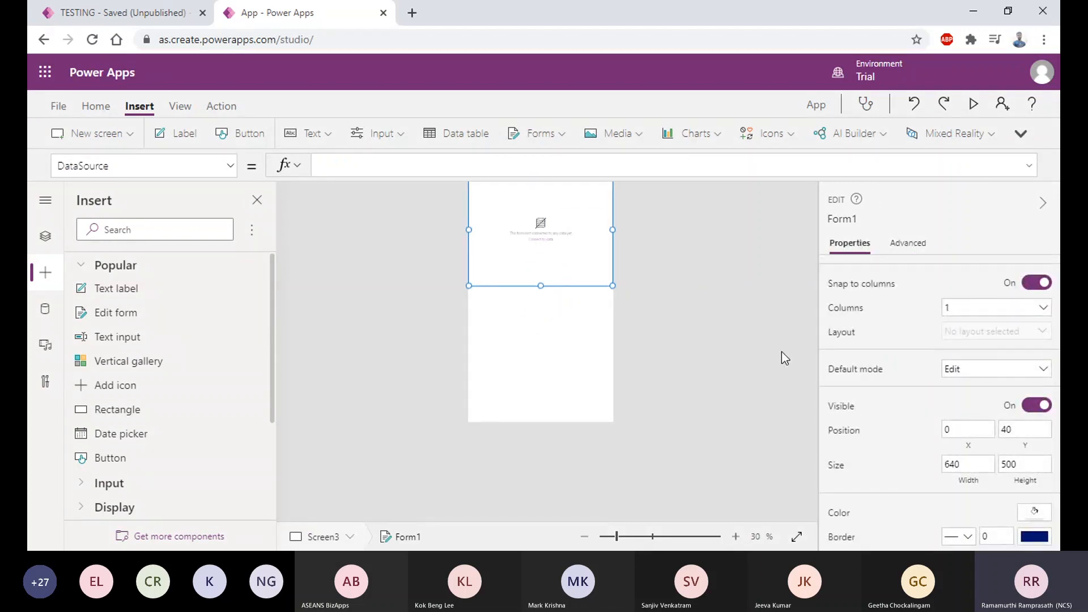
scroll(146, 442, down, 2)
scroll(129, 408, up, 2)
click(46, 235)
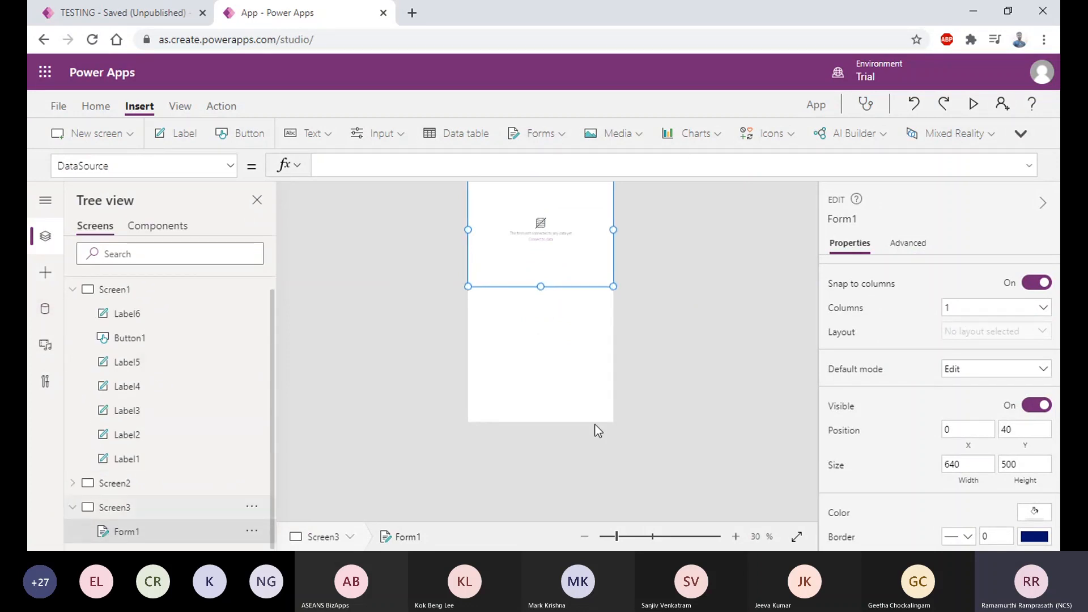
scroll(904, 312, up, 1)
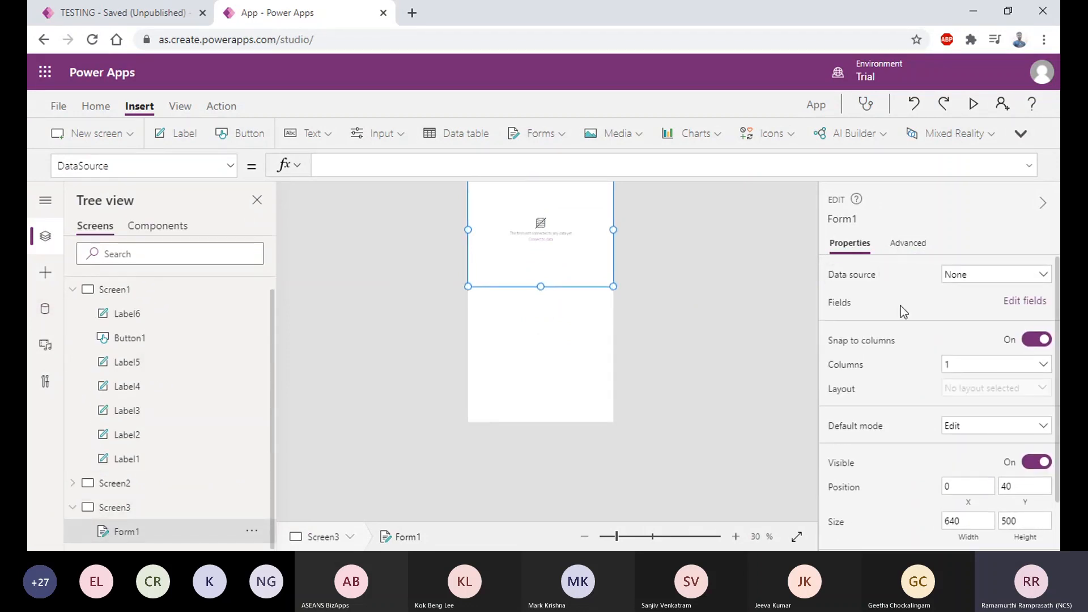
Add the Contacts entity from the current environment and set it as Form1's data source.
click(995, 276)
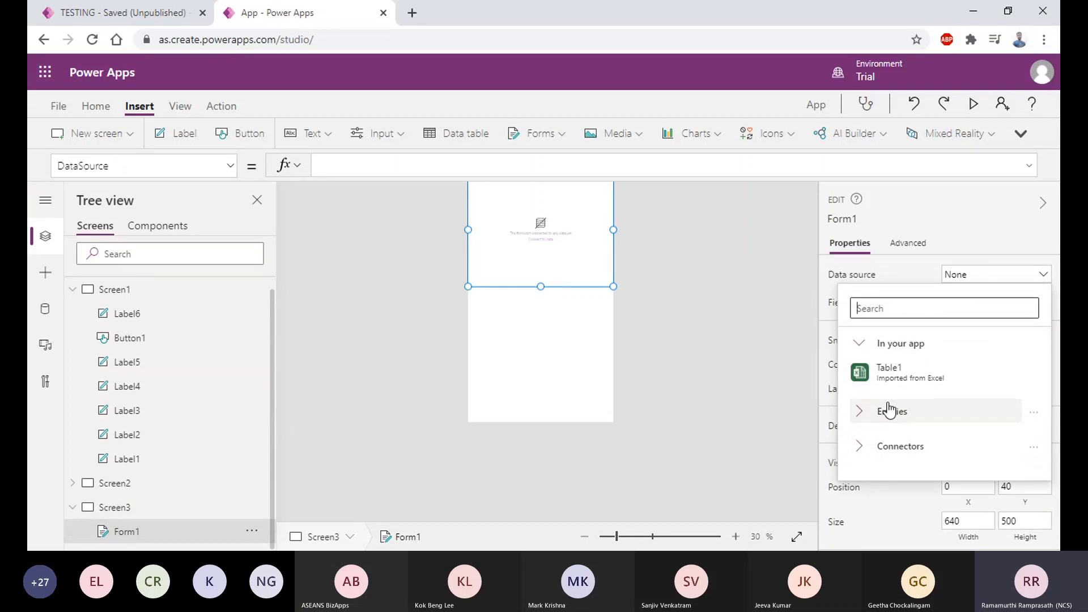
click(859, 418)
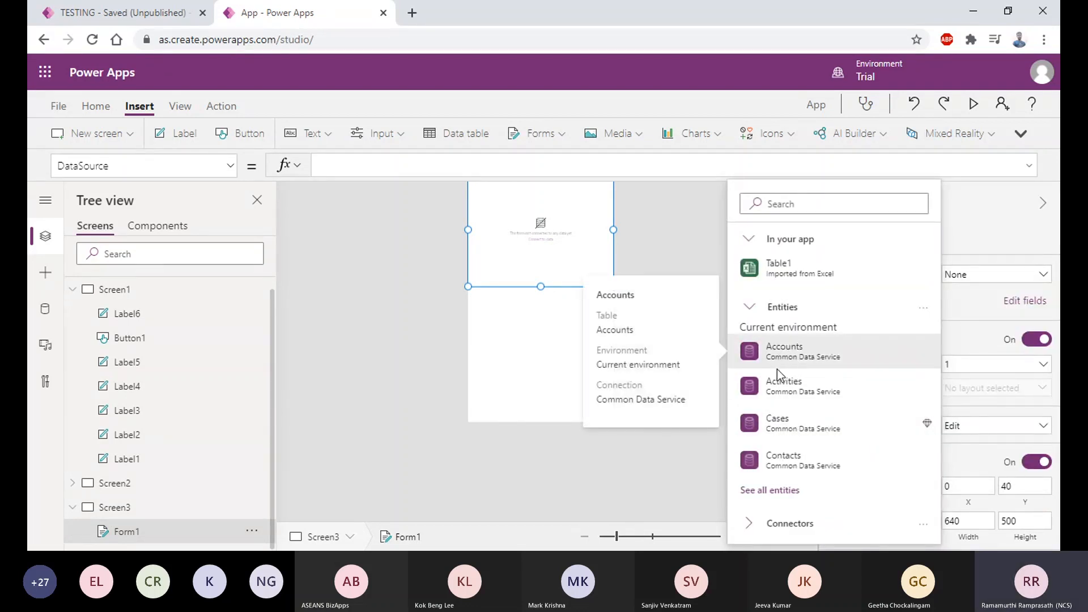
click(783, 457)
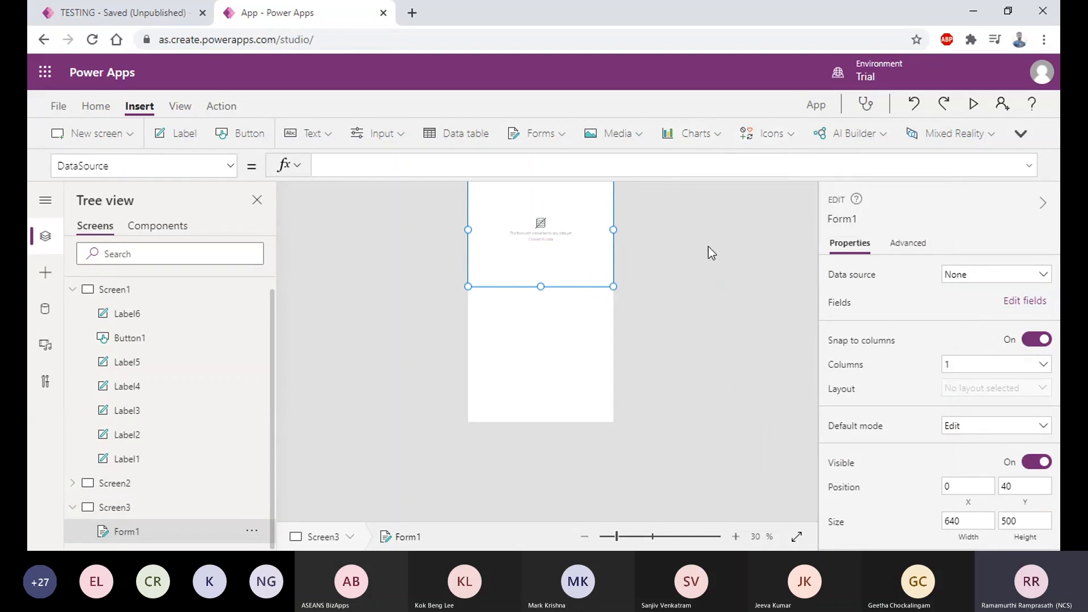
click(969, 276)
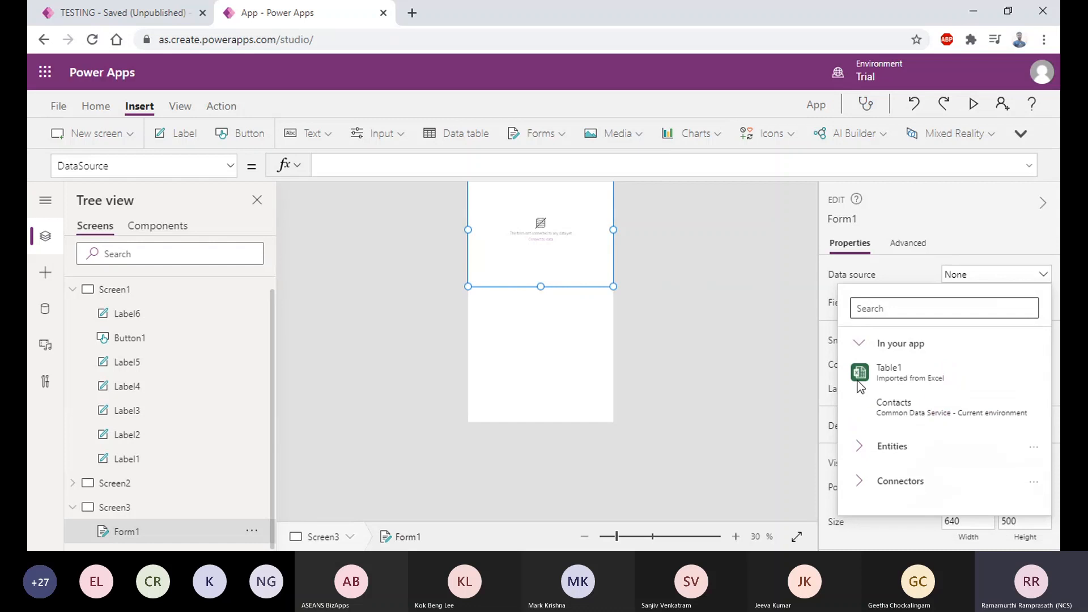
click(862, 399)
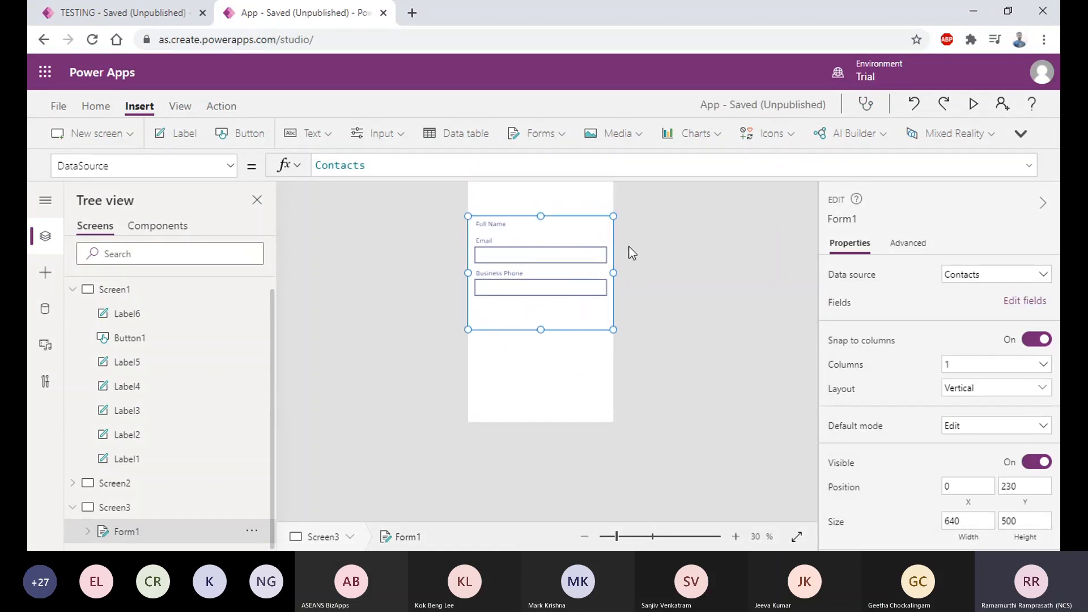
Set Form1's data source to the Cases entity, replacing its existing data cards with new ones, and look through the fields.
click(965, 277)
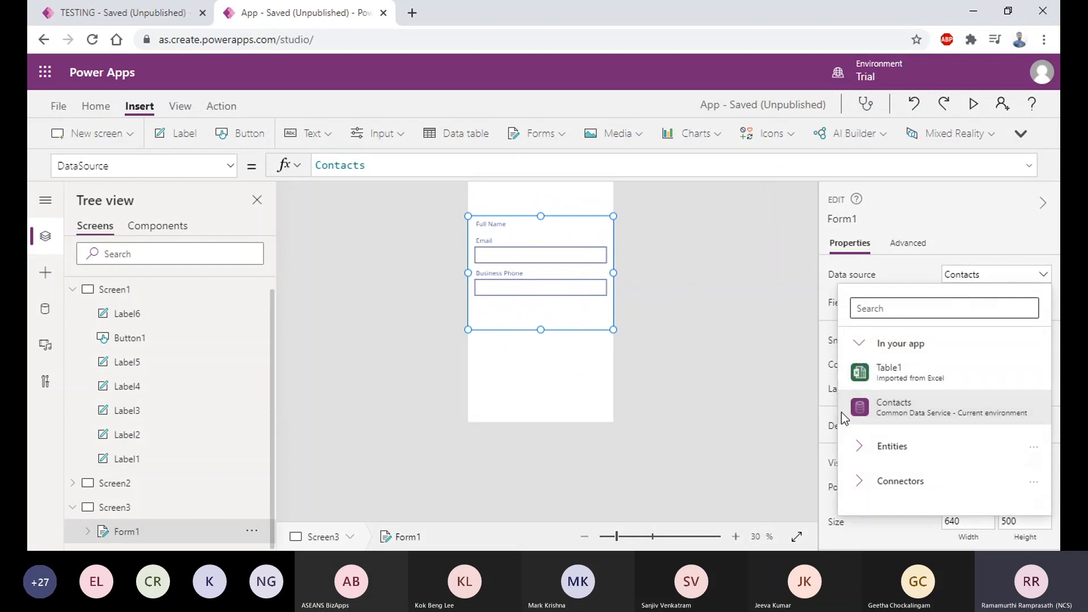
click(859, 447)
click(811, 458)
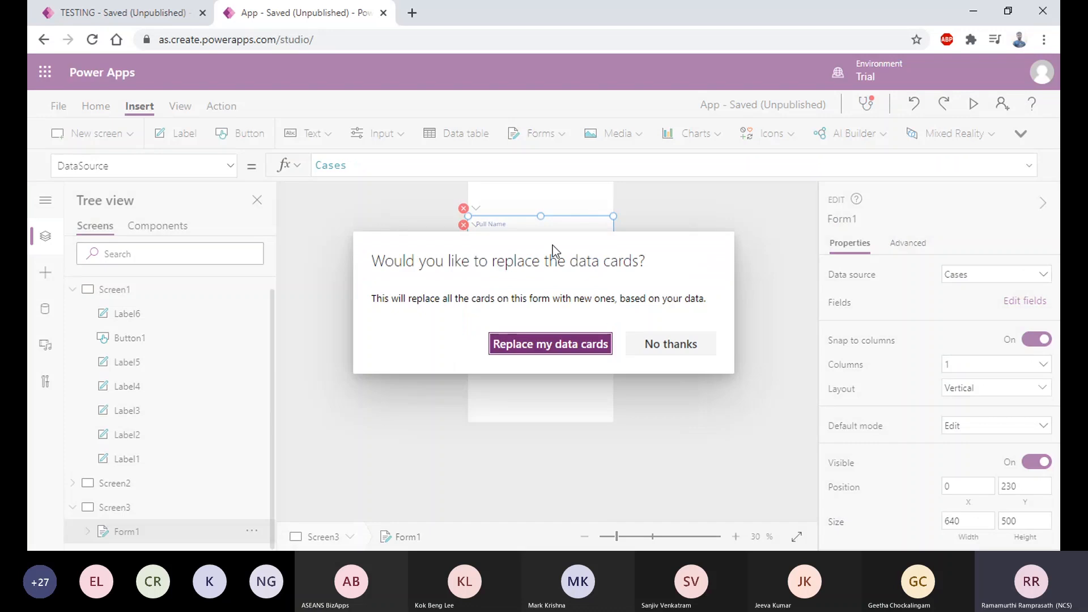
click(602, 346)
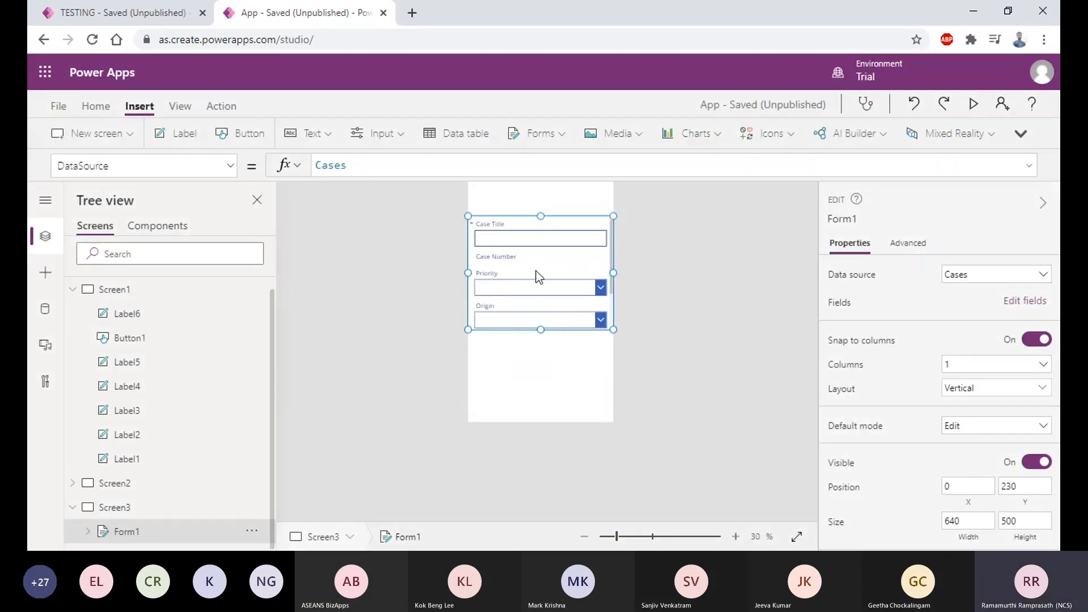
scroll(536, 289, down, 2)
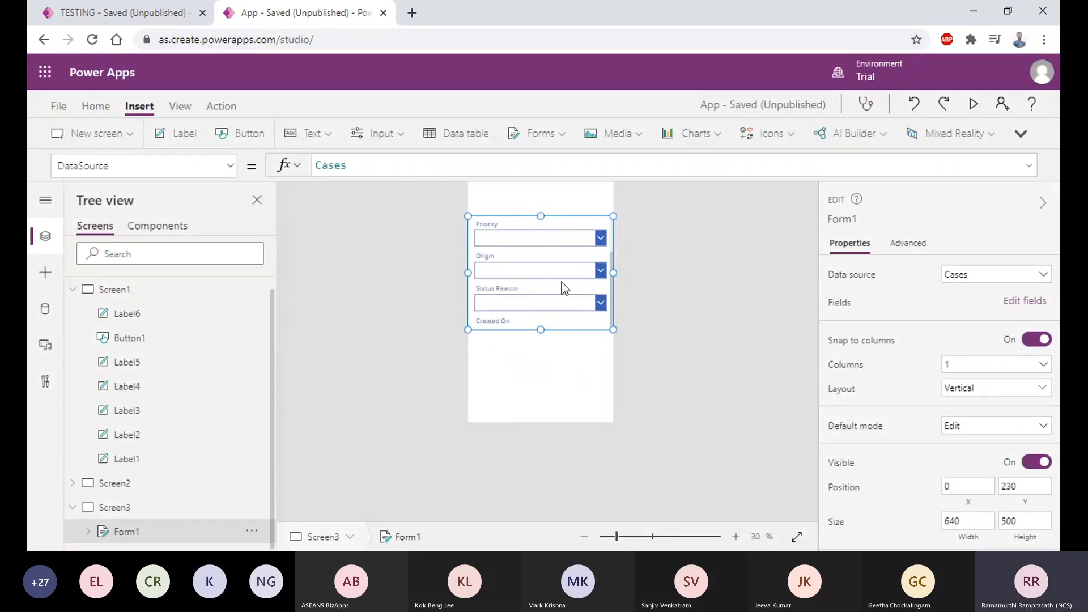
scroll(559, 278, up, 2)
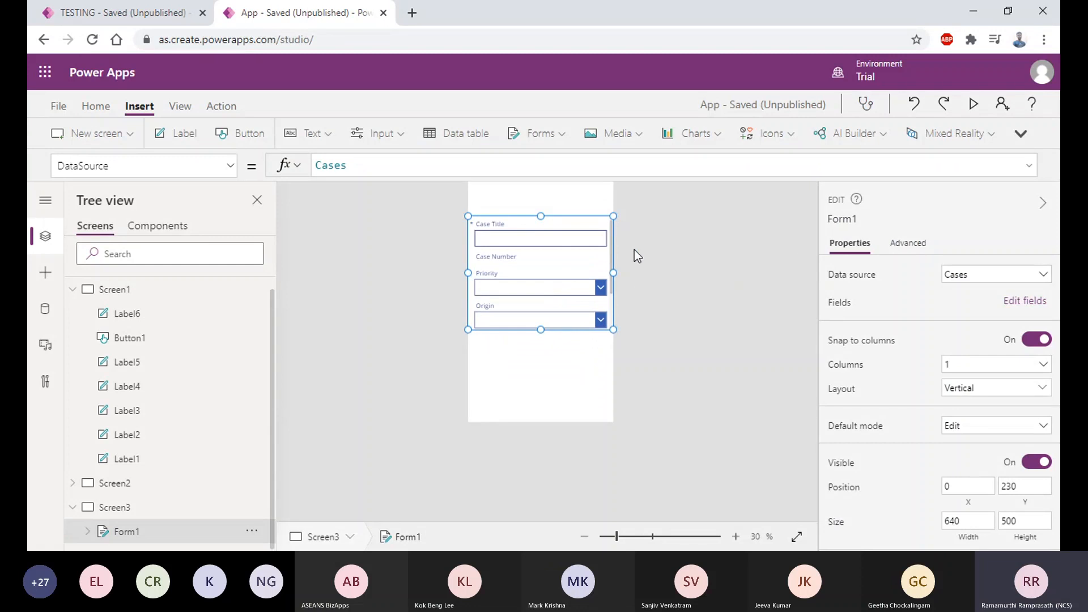
Select the whole Cases form on Screen3 and move it up to a Y position of about 86.
click(569, 218)
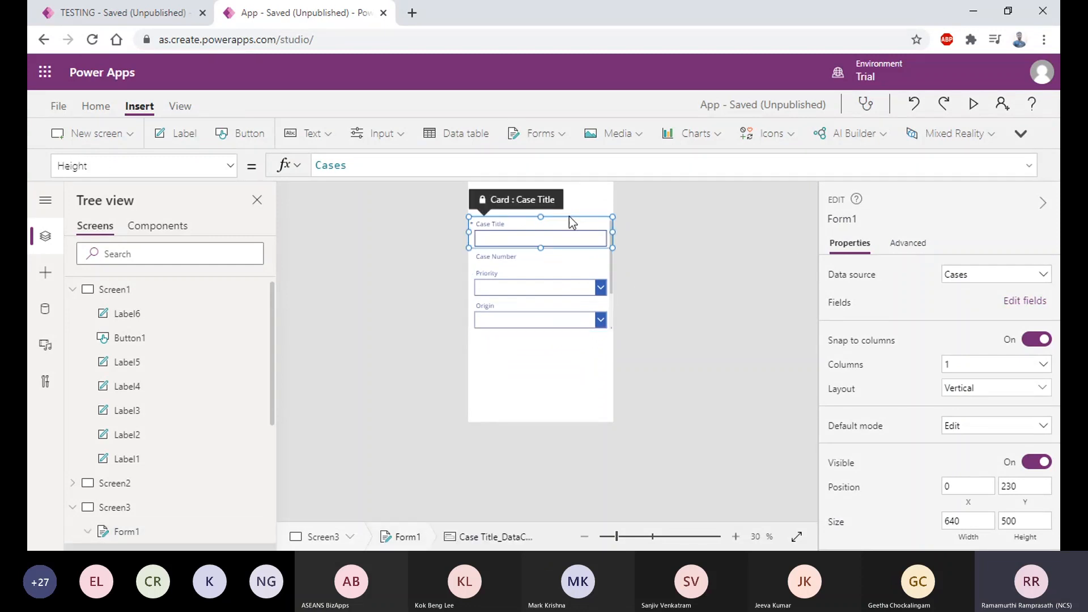
click(519, 384)
click(554, 271)
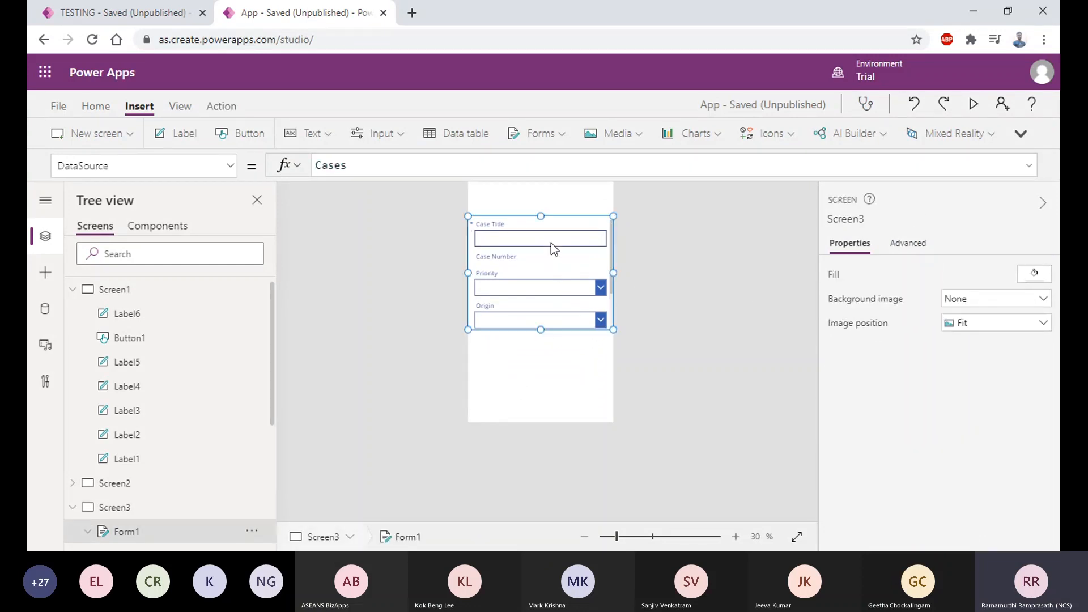
drag(567, 213, 573, 182)
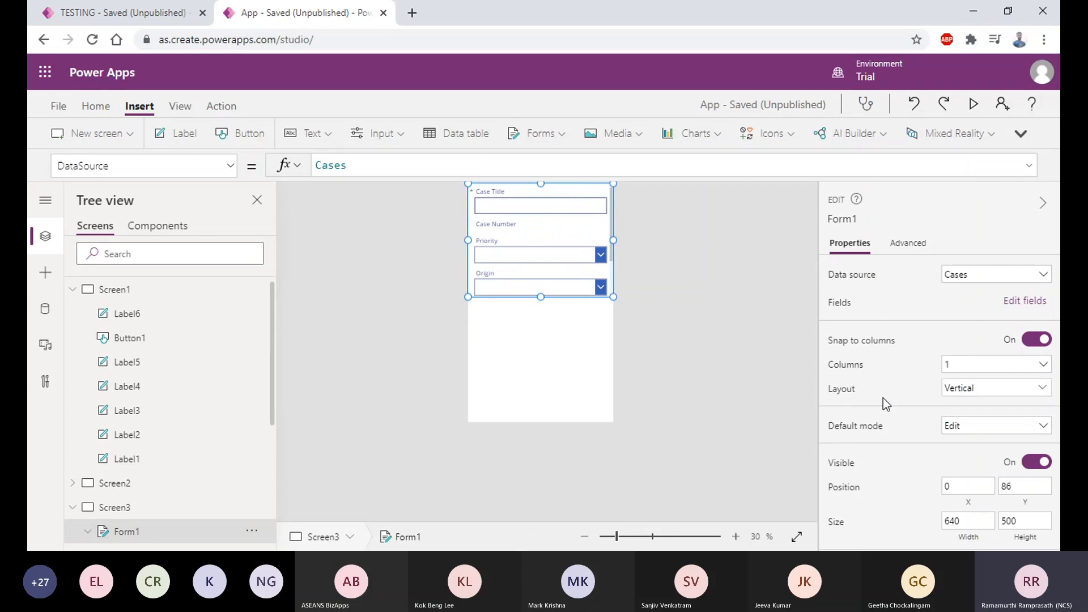
Set the number of columns in the Cases form to 2.
scroll(887, 323, down, 1)
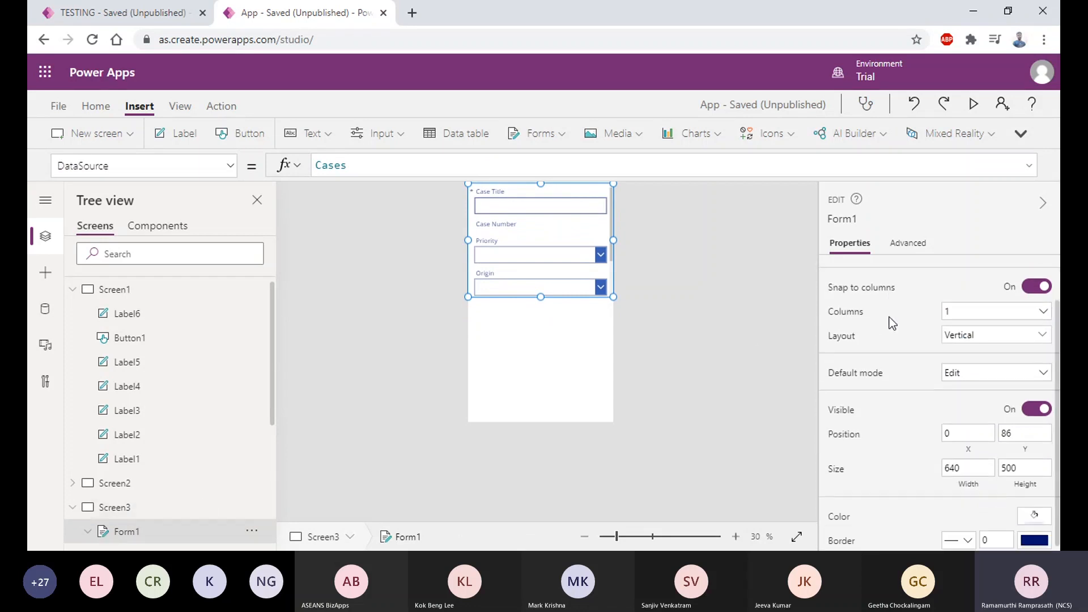
scroll(887, 363, up, 1)
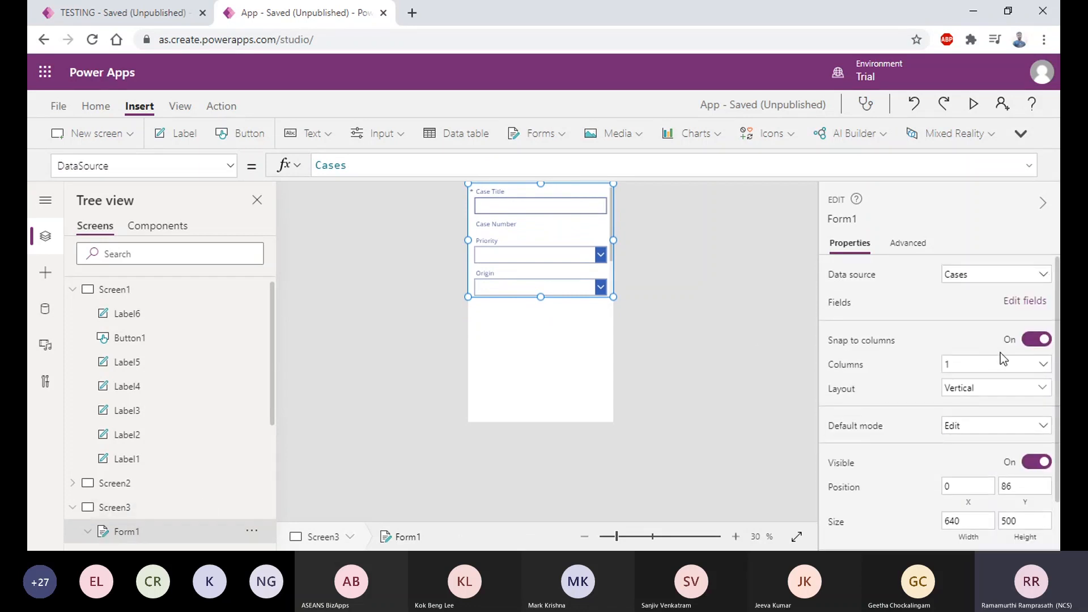
click(971, 366)
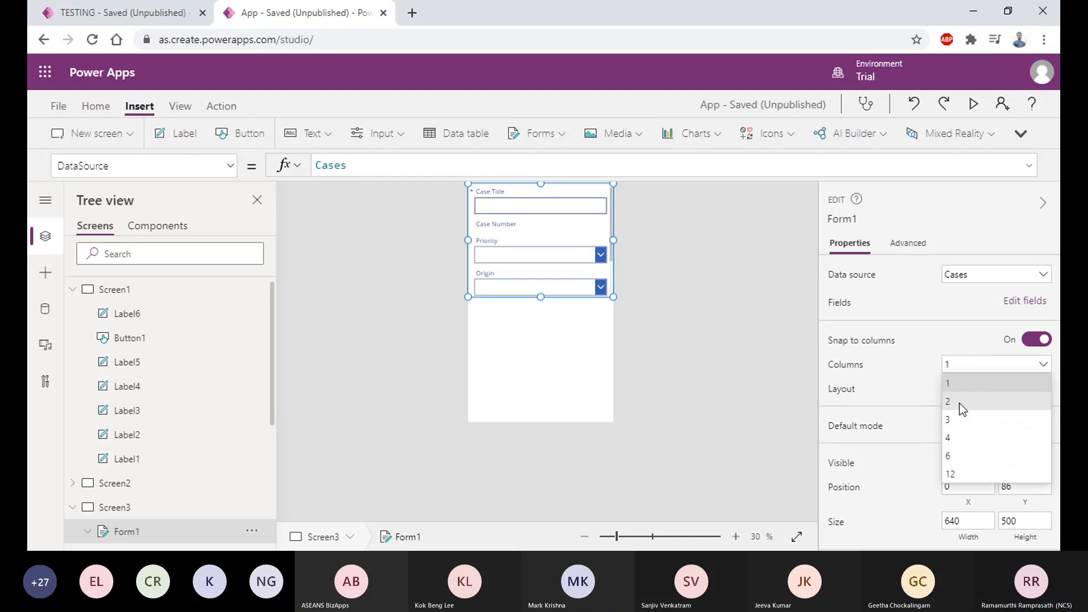
click(960, 404)
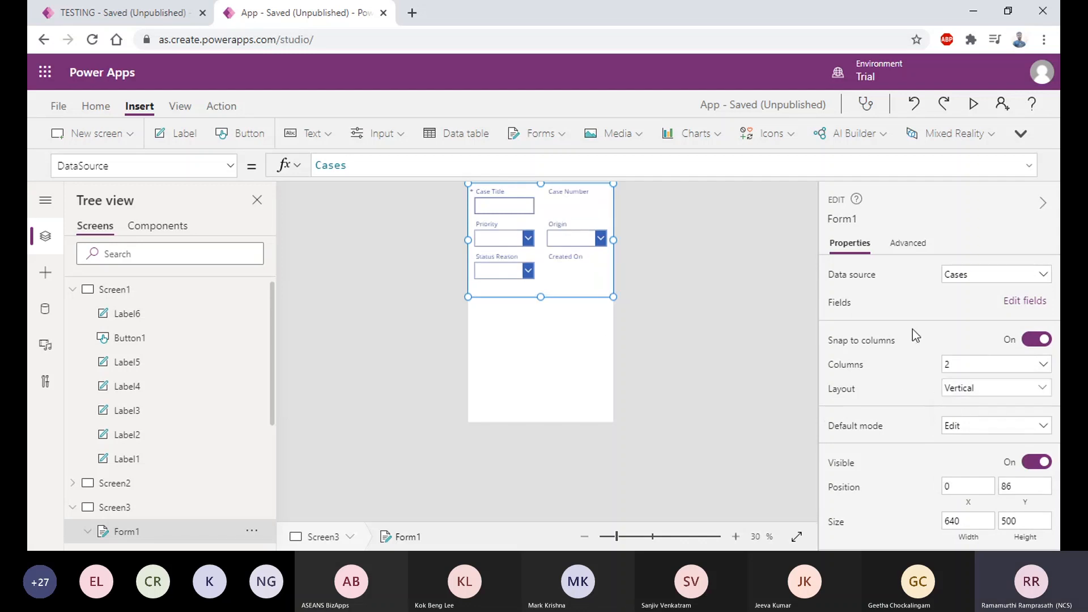
Give the Cases form 4 columns and set its Width property to Parent.Width.
click(961, 366)
click(966, 435)
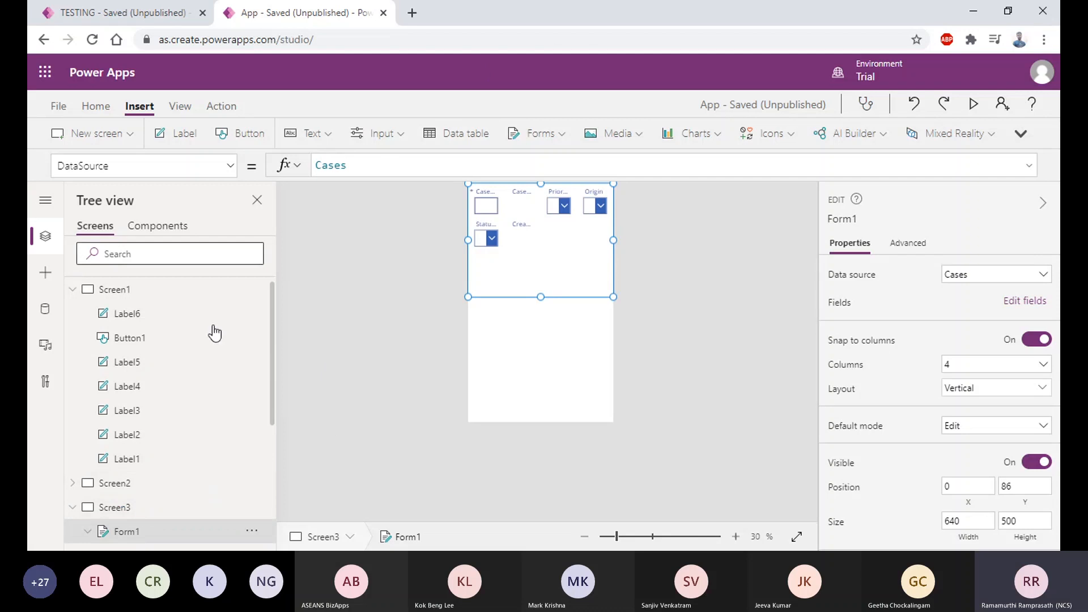
scroll(214, 422, down, 1)
scroll(214, 421, down, 1)
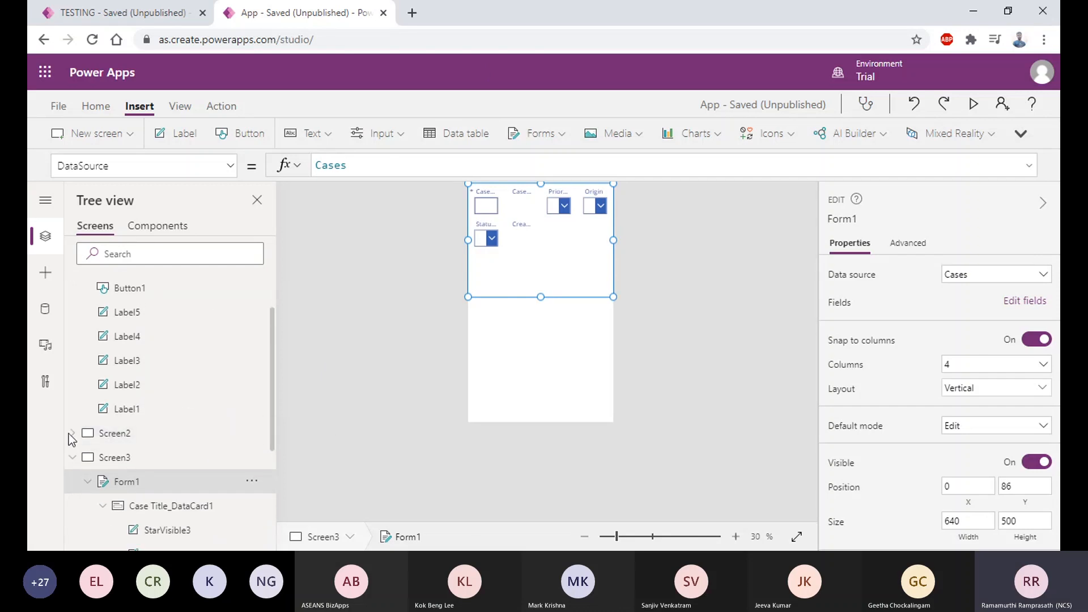
scroll(152, 502, down, 1)
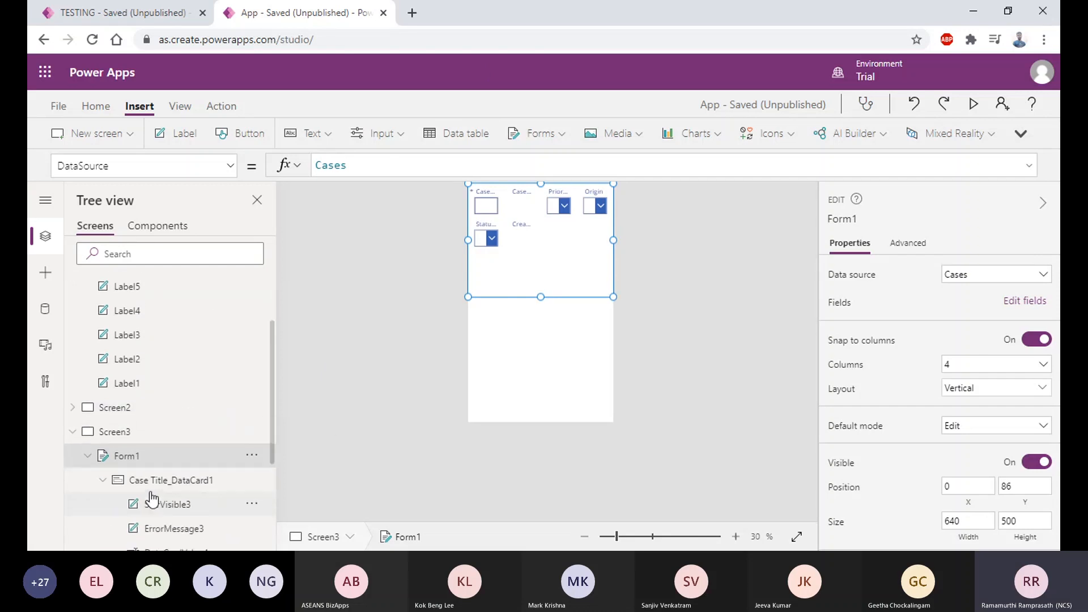
click(230, 166)
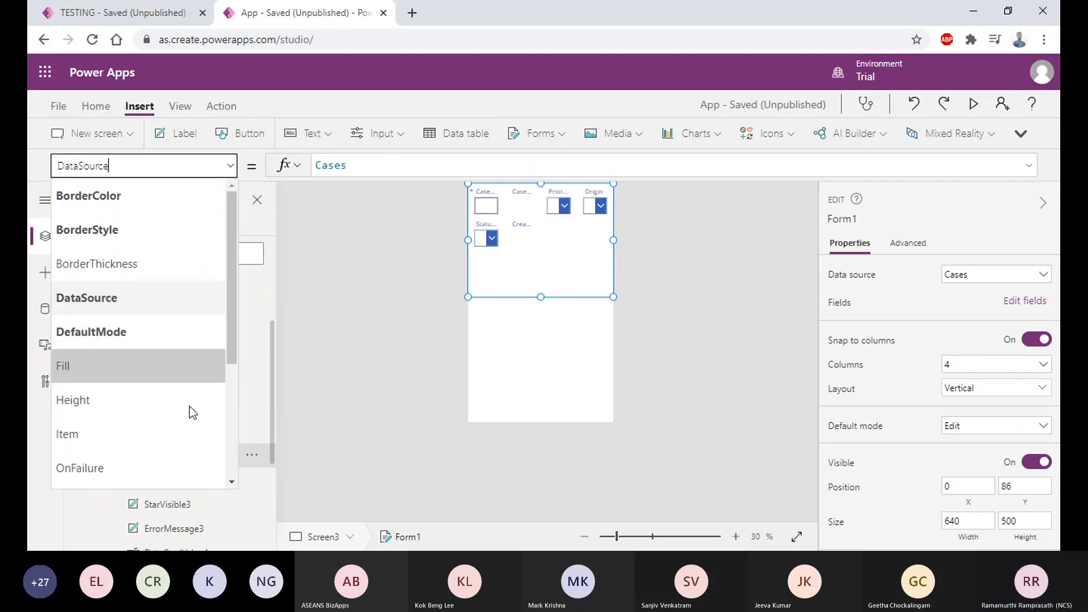
scroll(173, 389, down, 3)
click(130, 452)
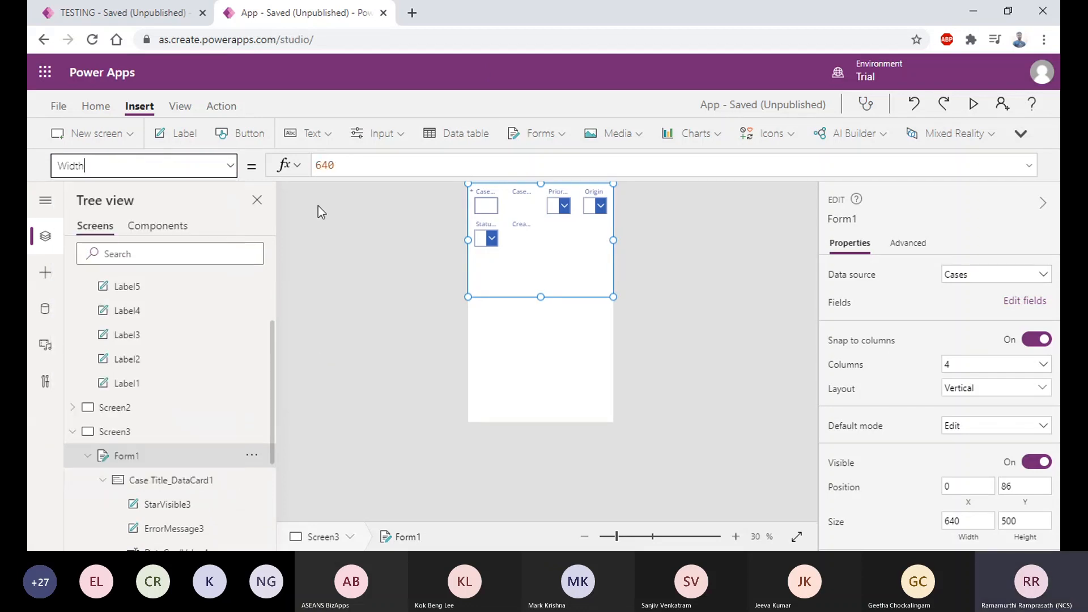
double_click(335, 166)
text(PAren)
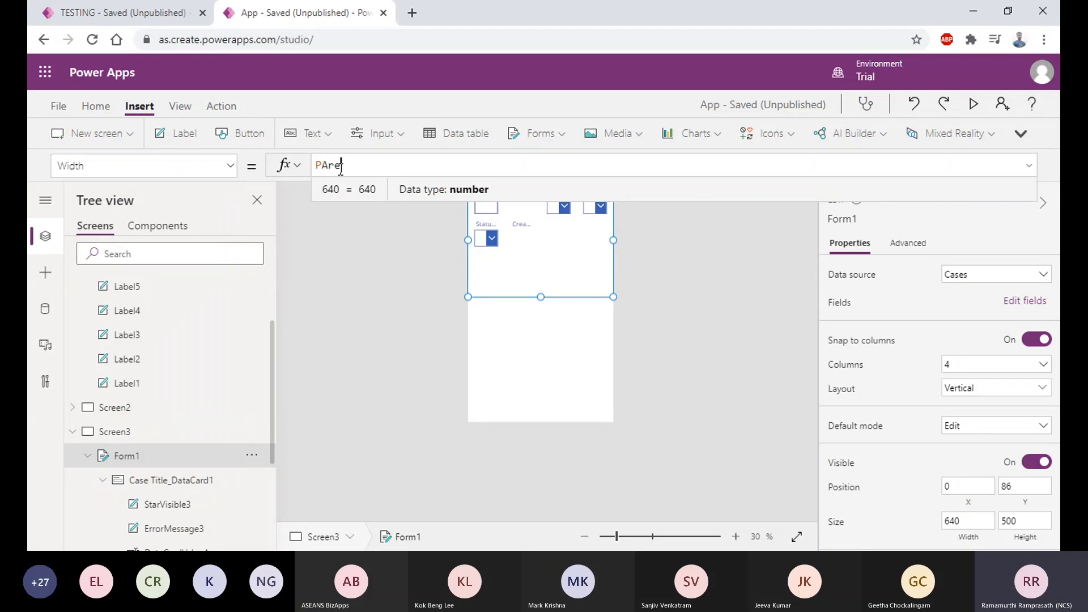
click(345, 190)
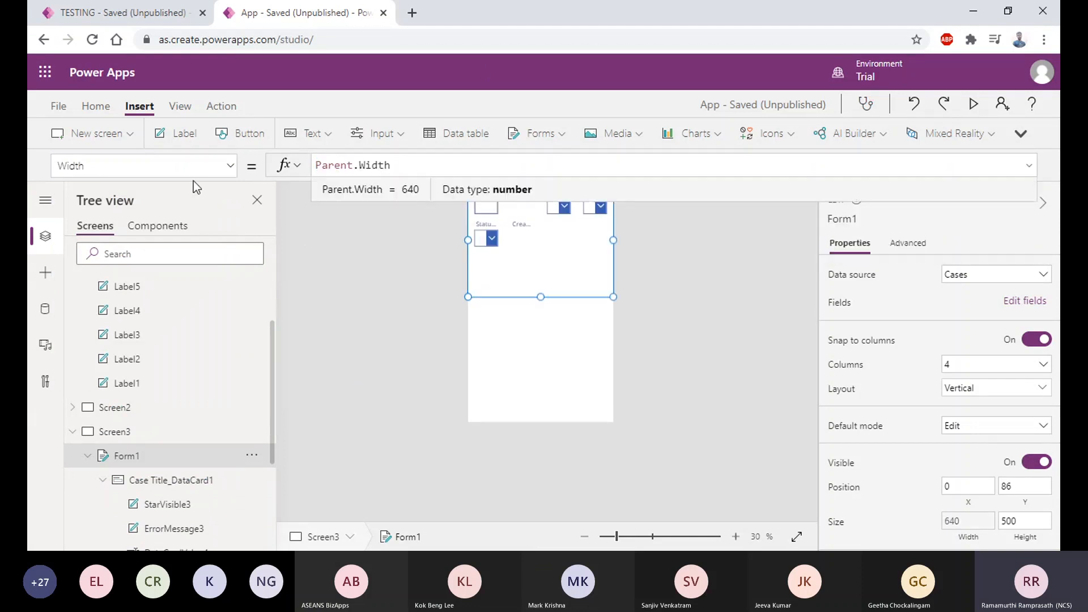
click(456, 278)
Replace the Width value of the Case Title data card with the start of a formula, Parent.Width/.
click(491, 213)
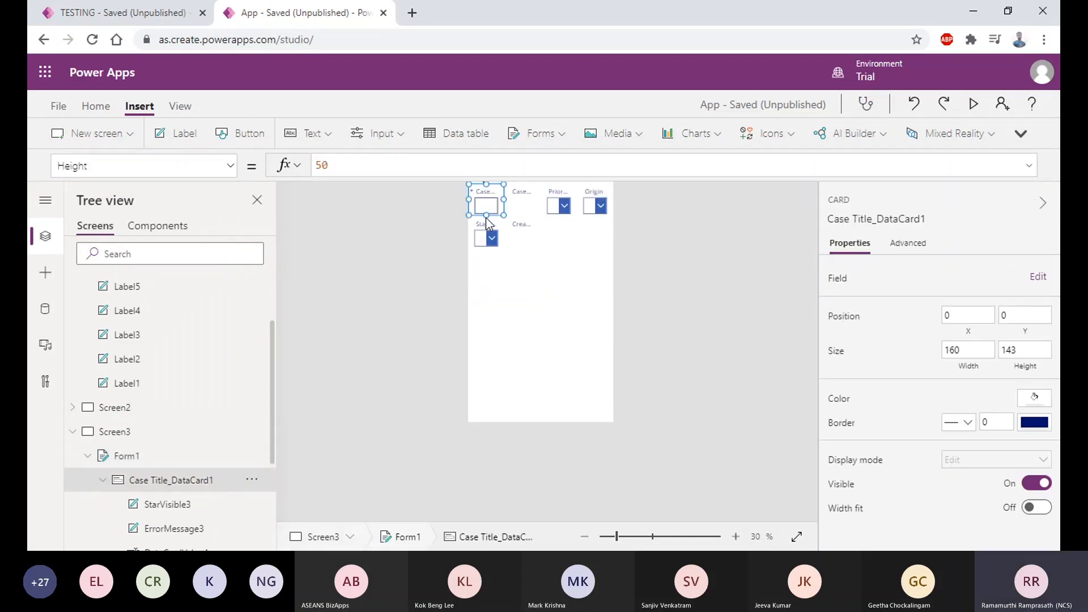
click(485, 204)
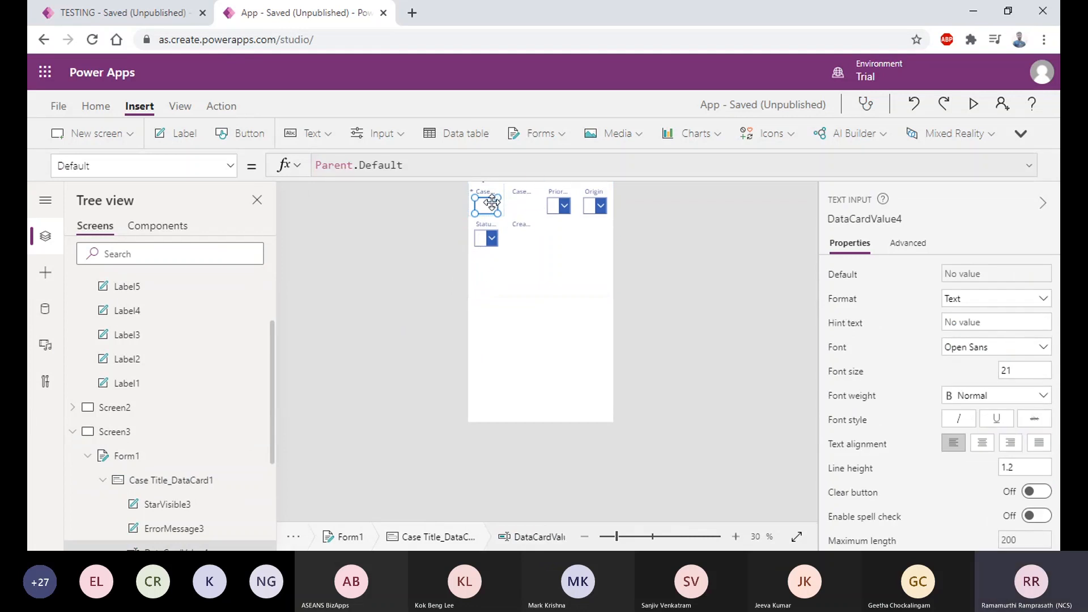
click(516, 308)
click(494, 204)
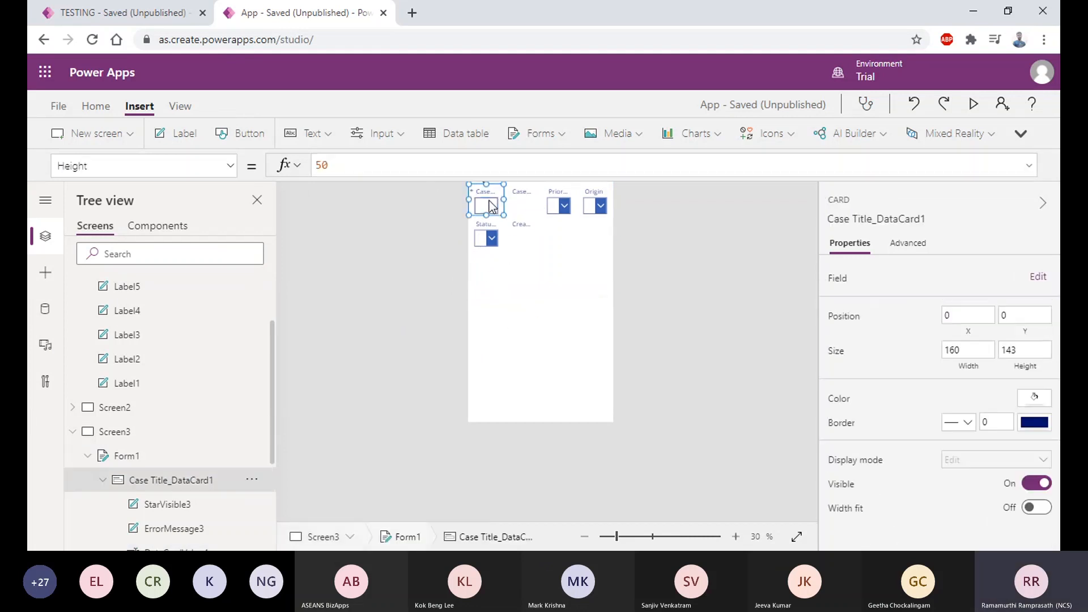
click(234, 168)
scroll(133, 428, down, 1)
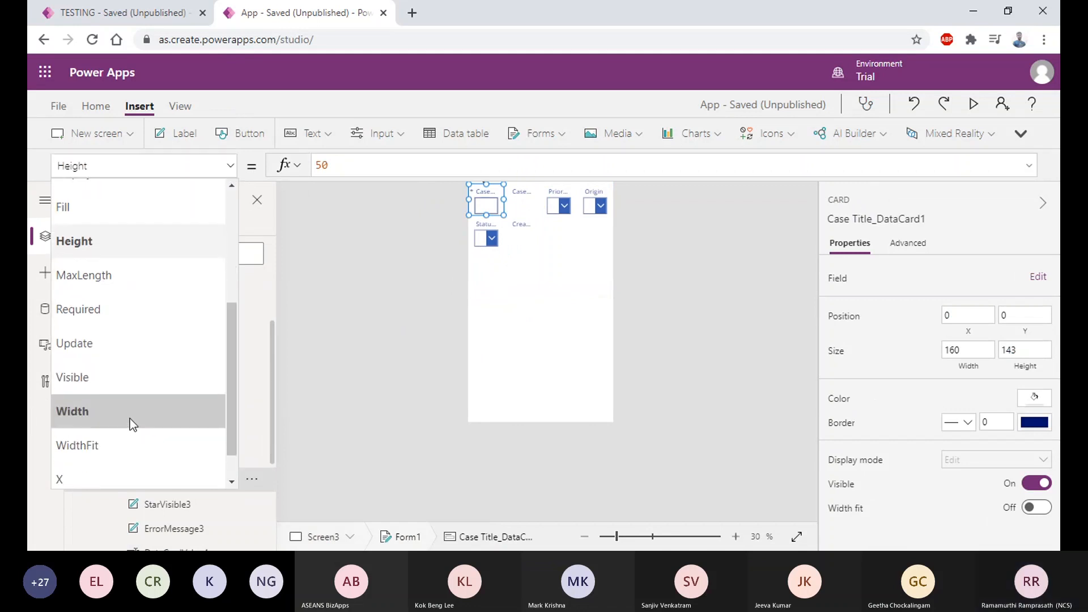
click(130, 418)
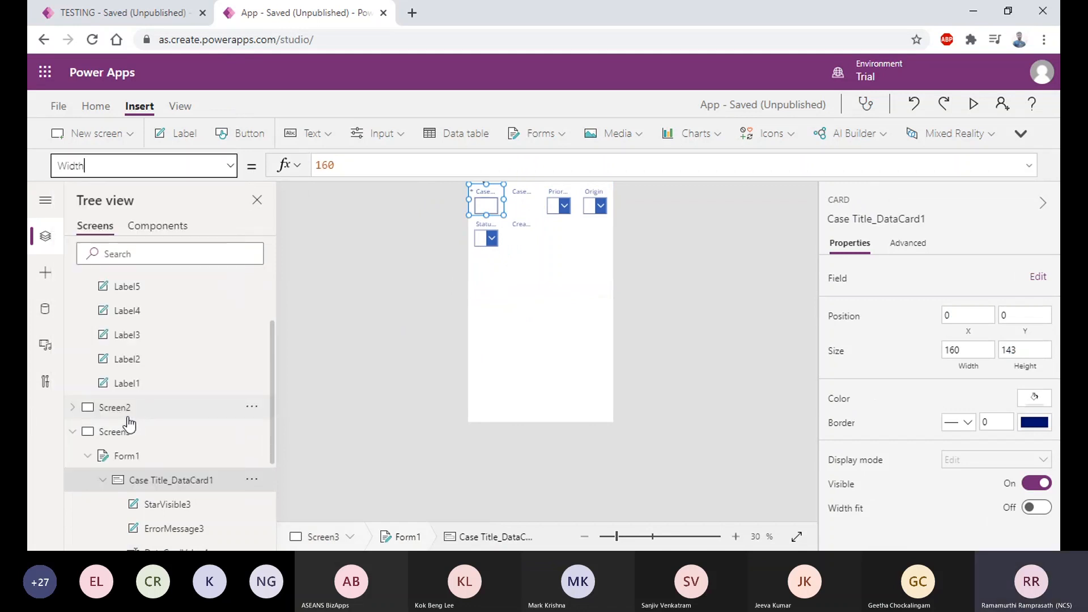
double_click(326, 165)
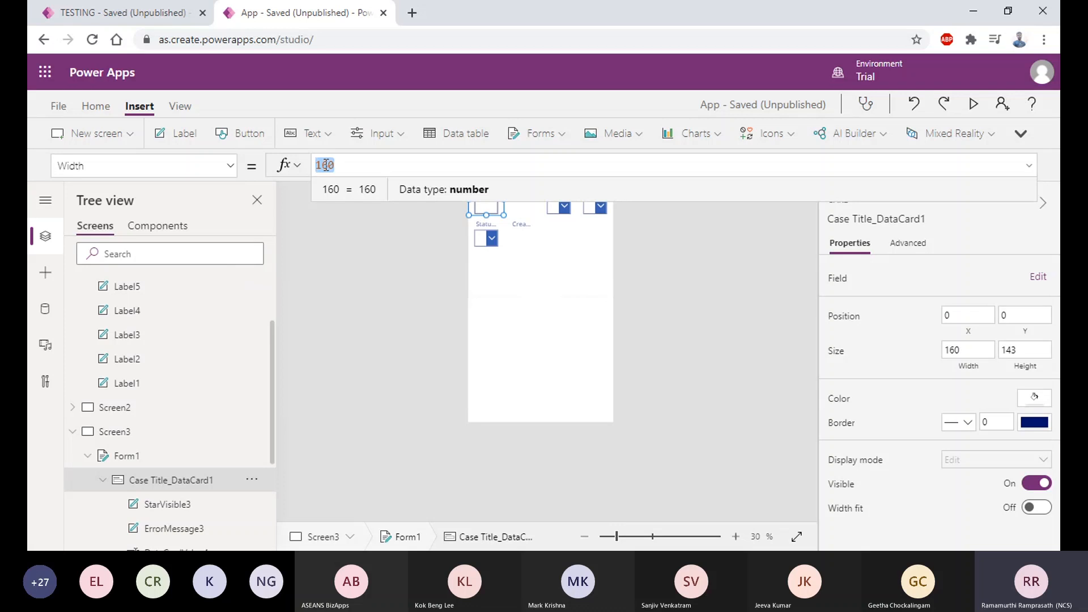
text(Paren)
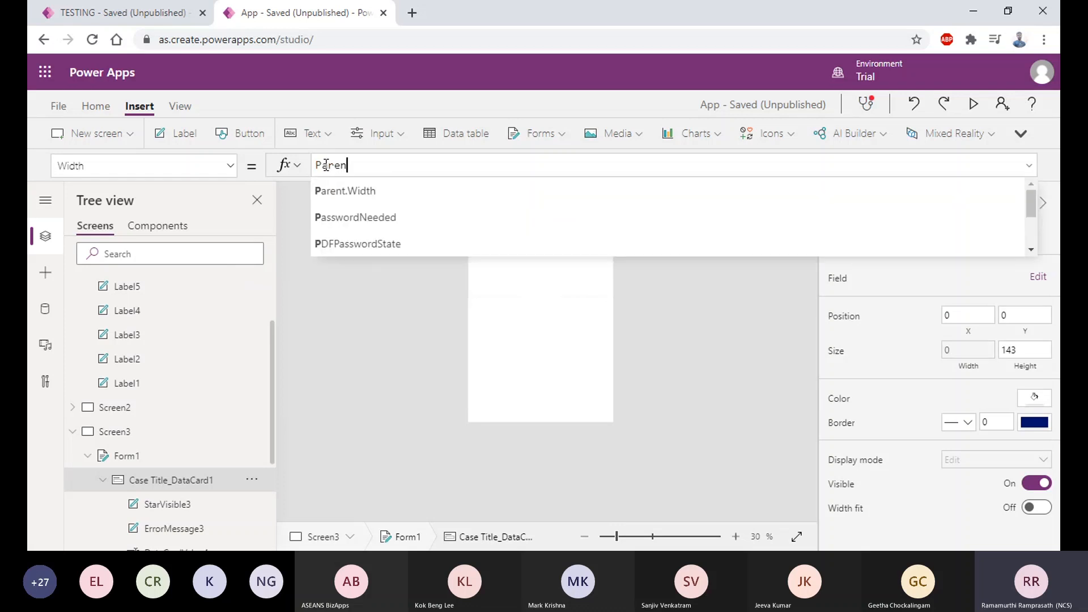
key(Tab)
text(/)
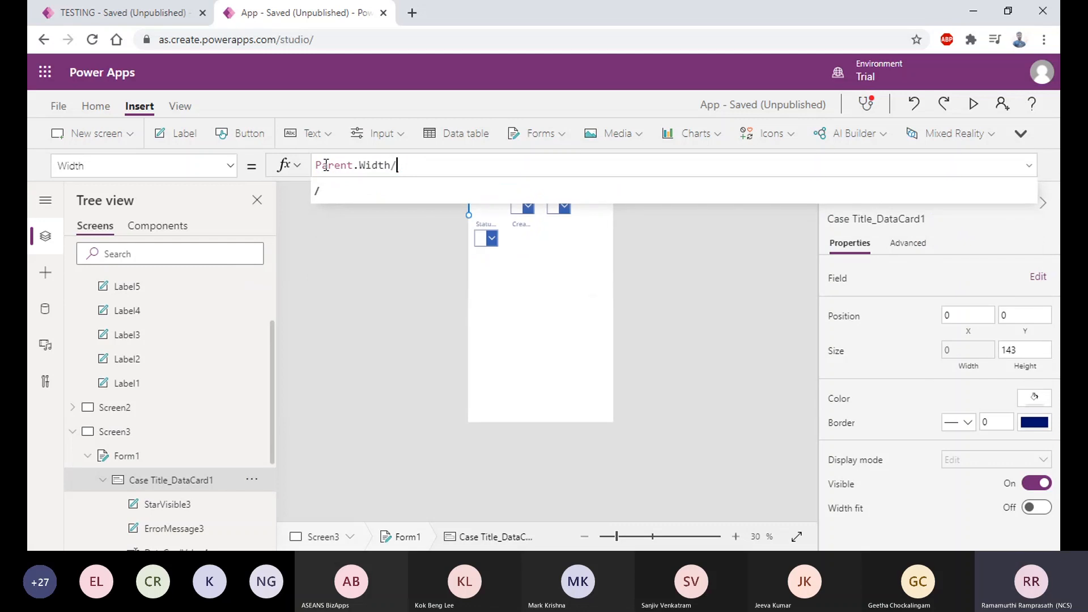
text(Pa)
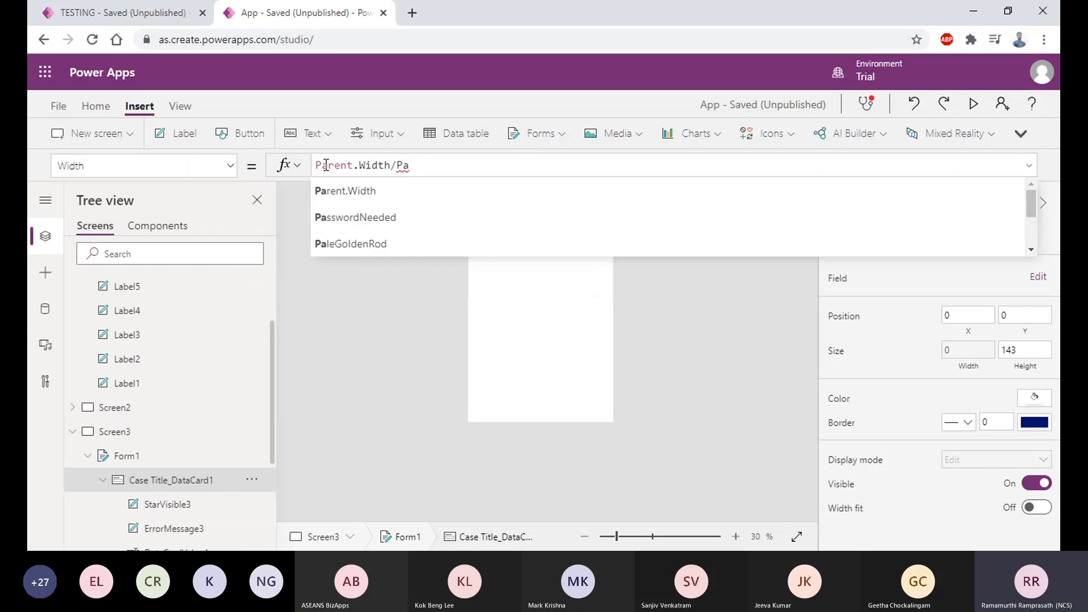
text(rent.Ap)
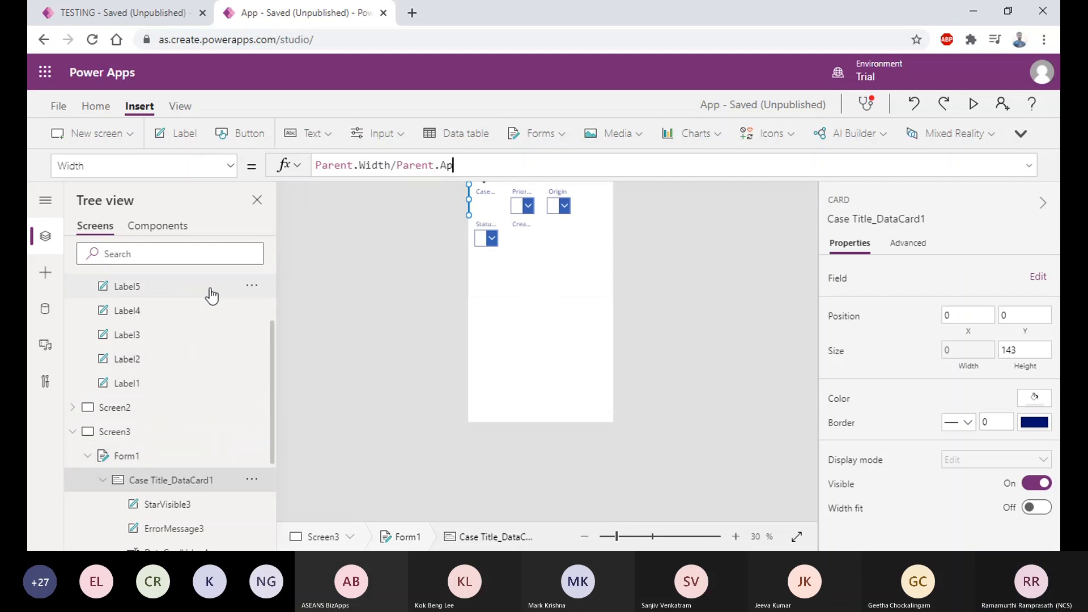
text(Ac)
key(BackSpace)
key(BackSpace)
key(BackSpace)
key(BackSpace)
key(BackSpace)
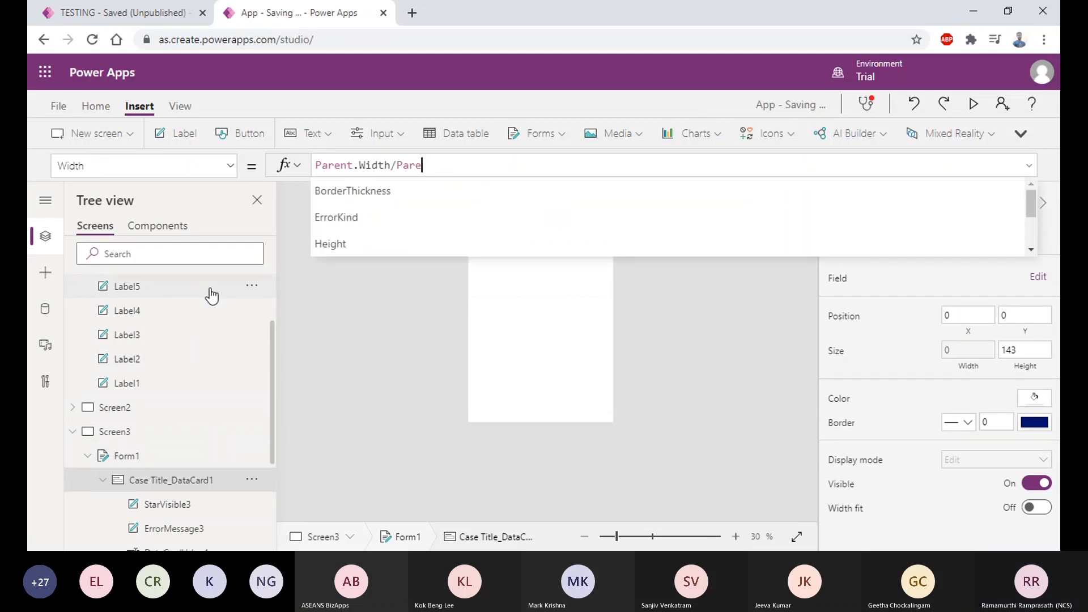
key(BackSpace)
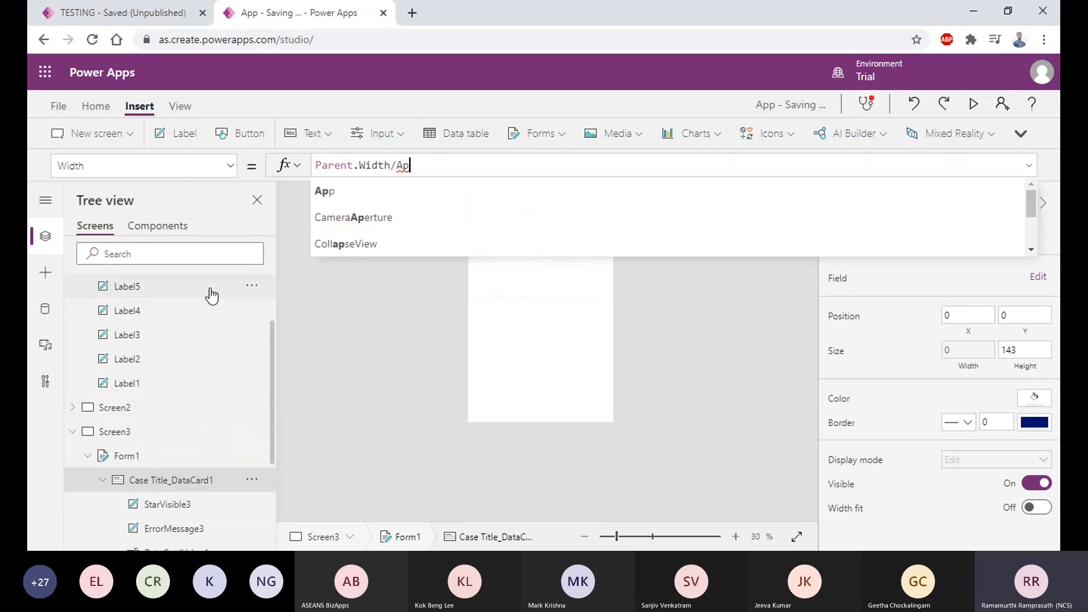
Complete the Case Title data card's Width formula as Parent.Width/App.ActiveScreen.Size.
text(App.ac)
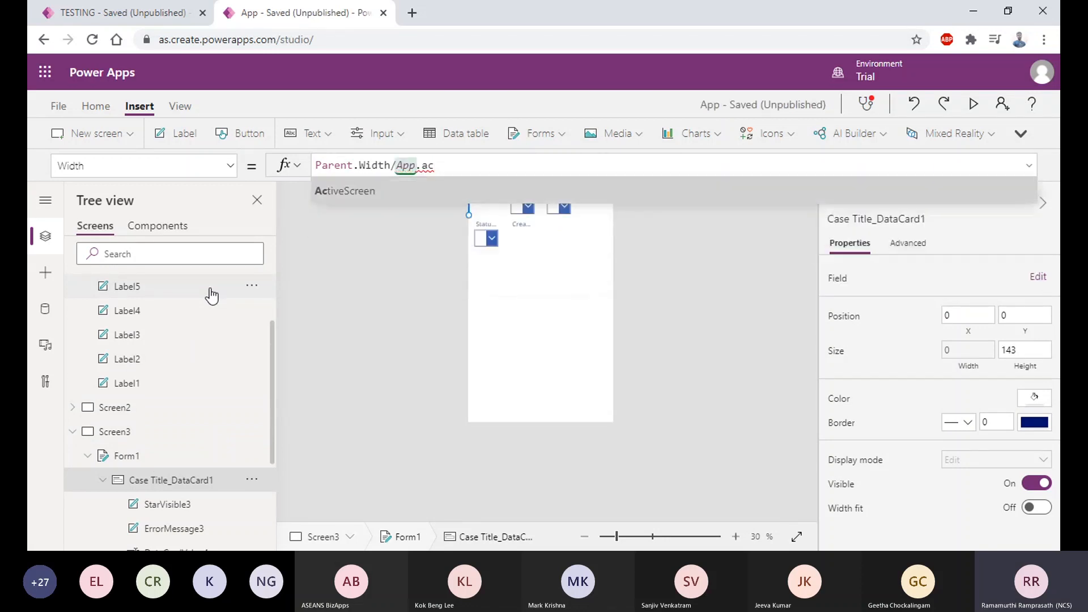
key(Tab)
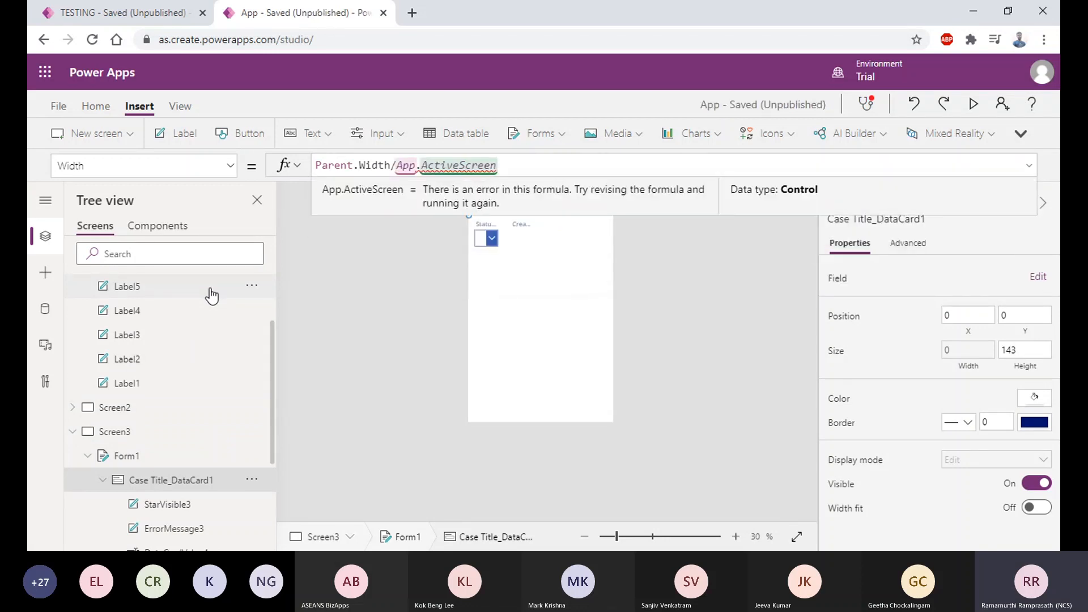
text(.si)
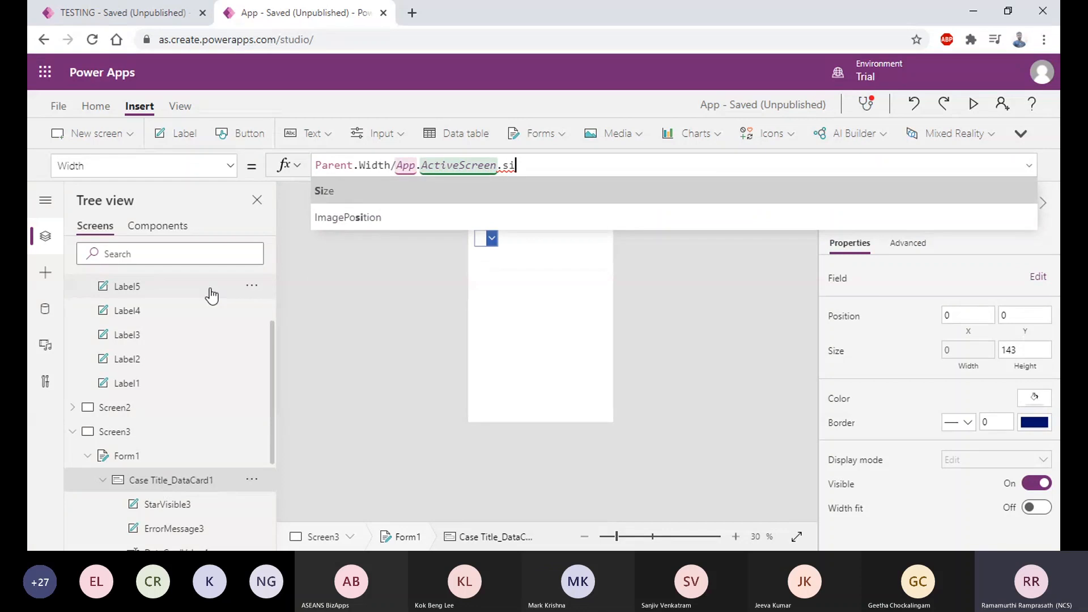
key(Tab)
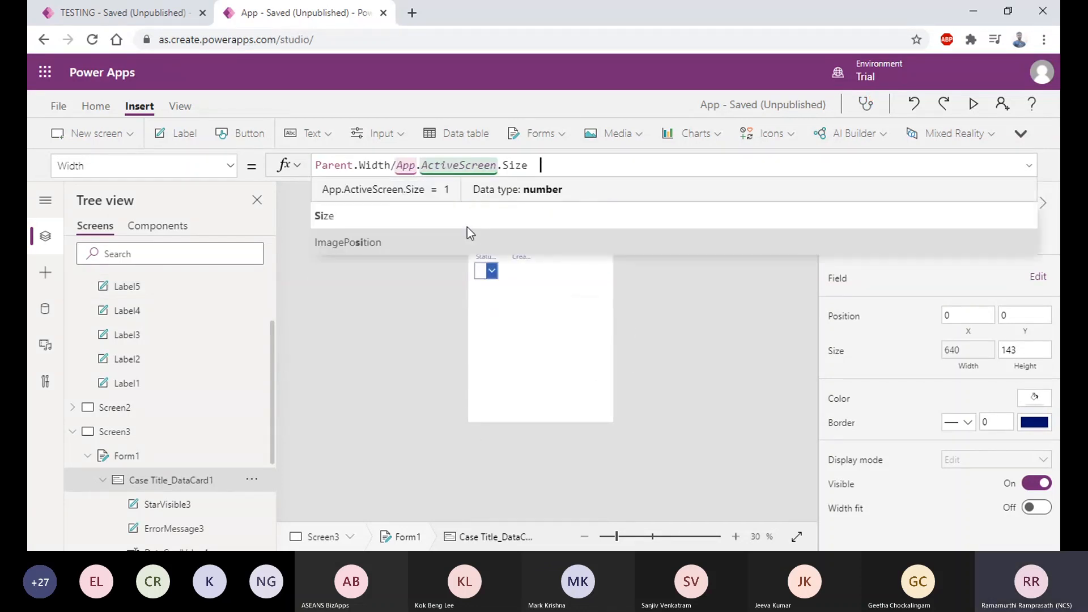
click(552, 165)
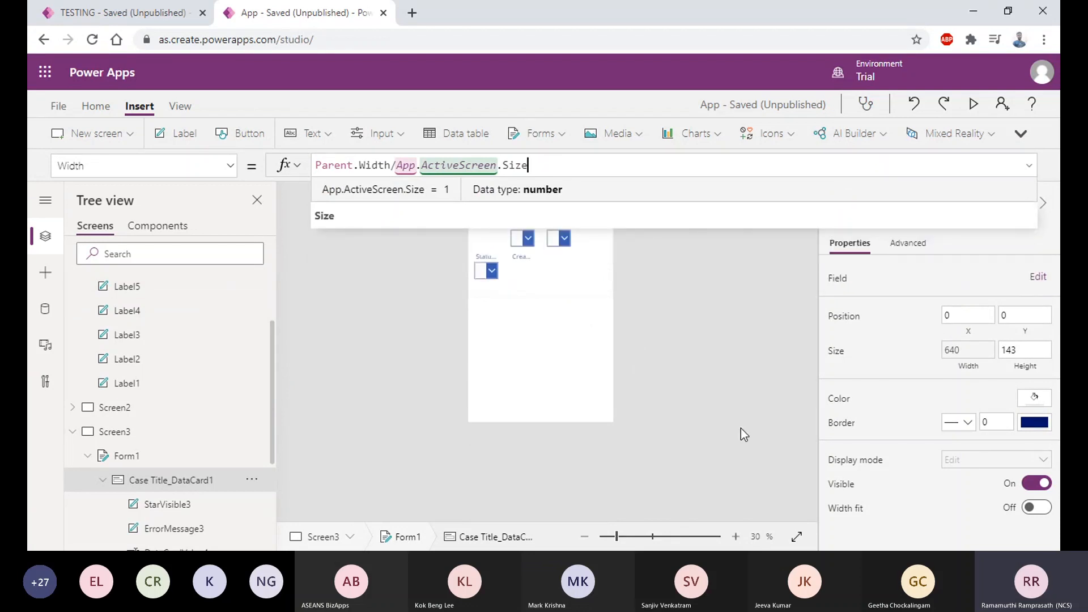
click(757, 346)
Copy the full Width formula of the Case Title data card.
click(575, 195)
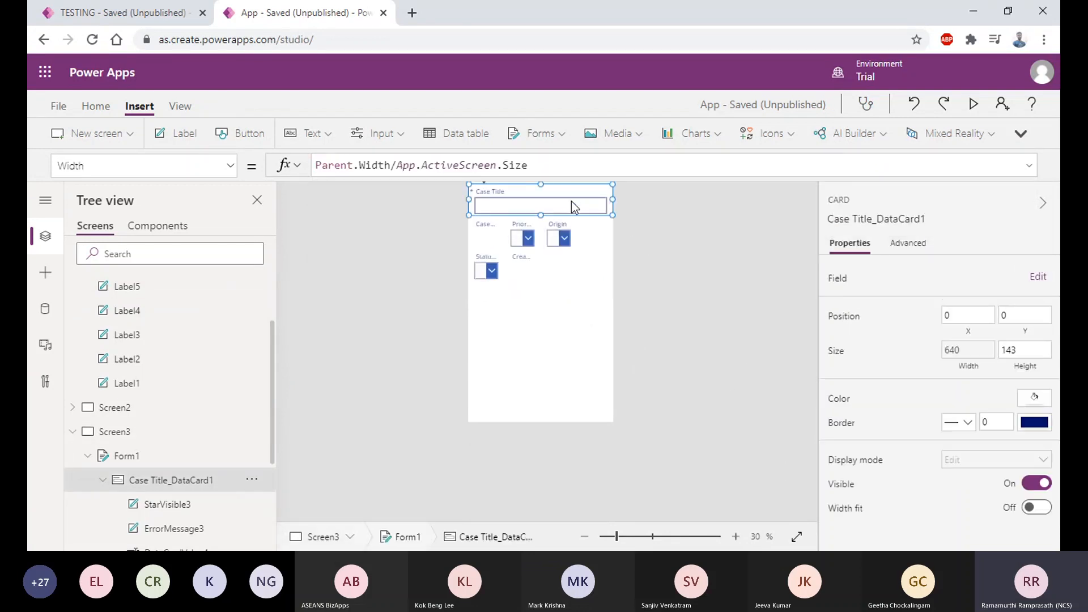
drag(539, 164, 315, 165)
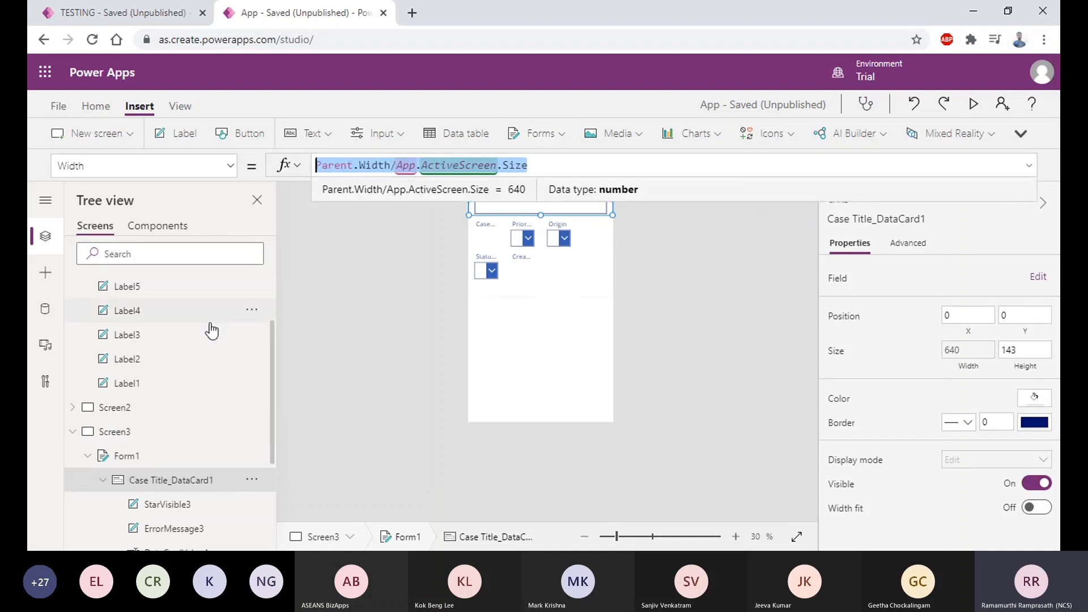
click(362, 365)
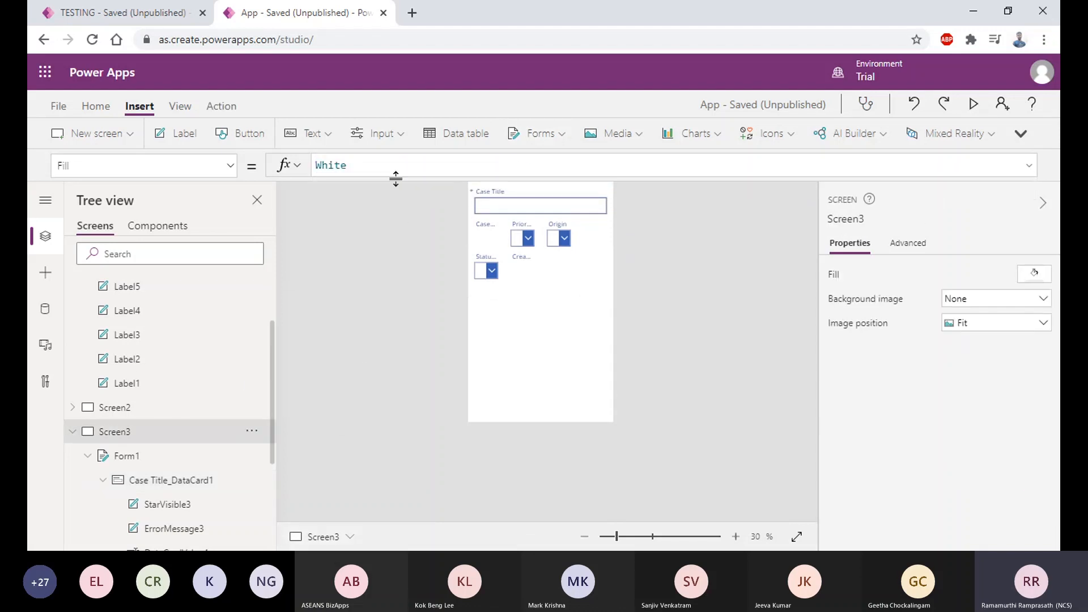
click(508, 206)
drag(548, 165, 315, 164)
key(ctrl+c)
click(334, 376)
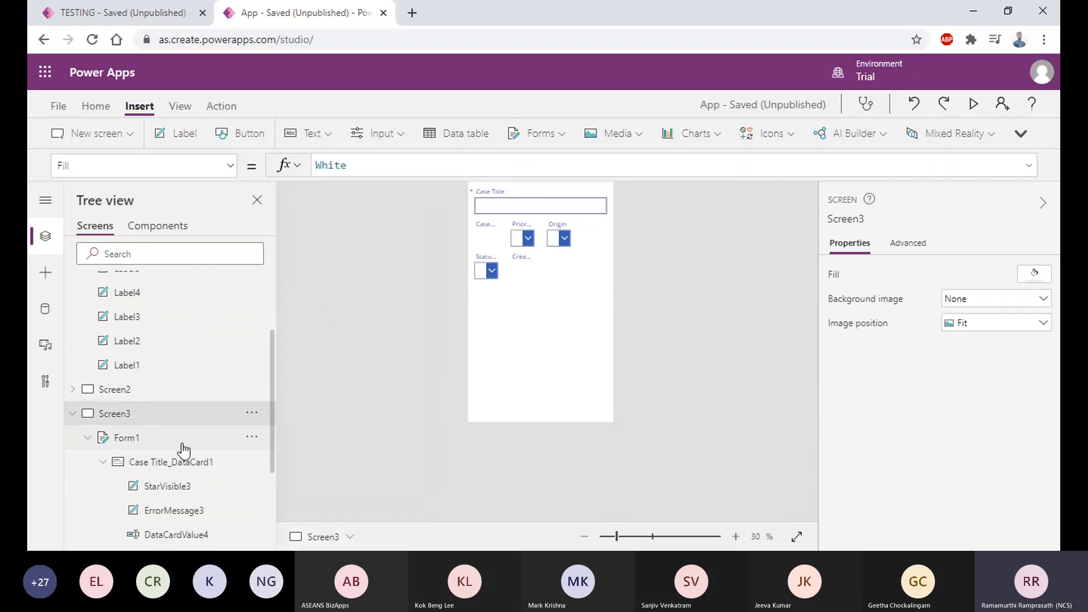
Set the Width of the Case Number, Priority, Origin, Status Reason and Created On data cards to Parent.Width/App.ActiveScreen.Size and save the app.
scroll(141, 396, down, 2)
click(104, 410)
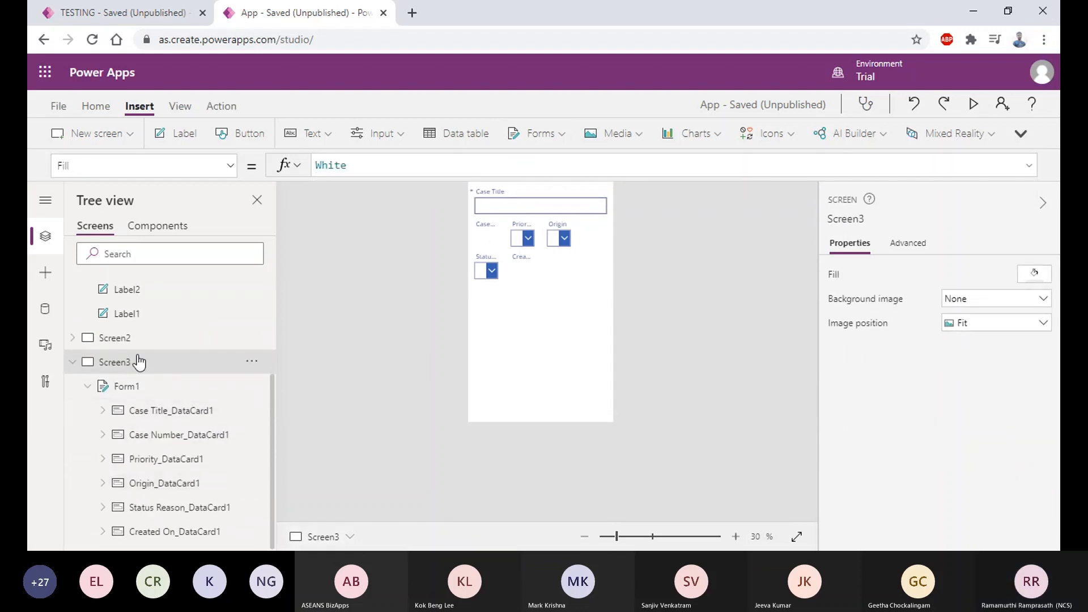
click(204, 436)
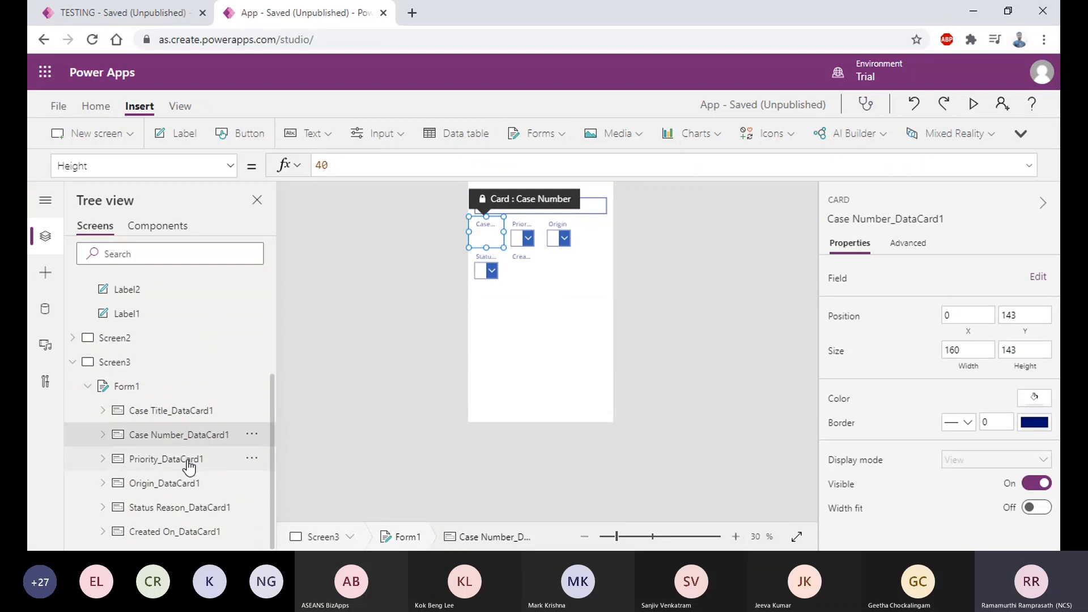
click(187, 460)
ctrl+click(193, 436)
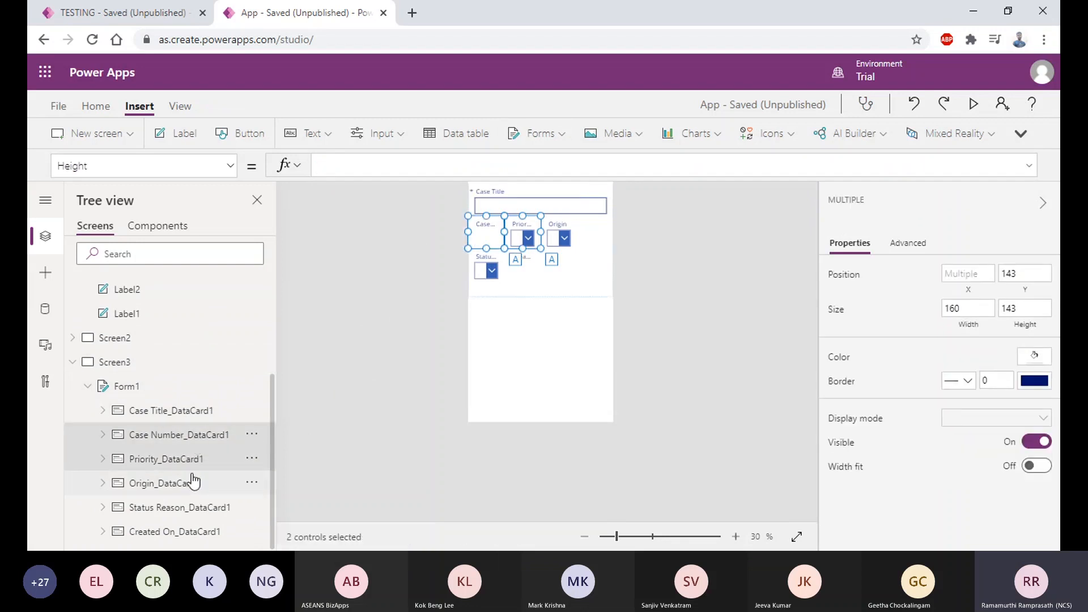
ctrl+click(175, 485)
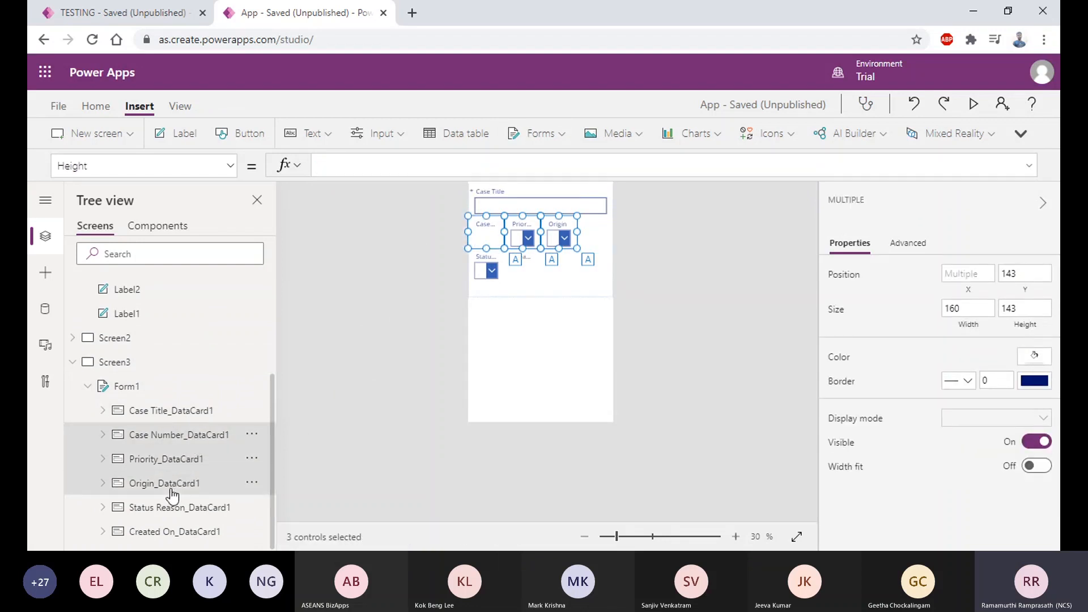
ctrl+click(173, 513)
ctrl+click(180, 528)
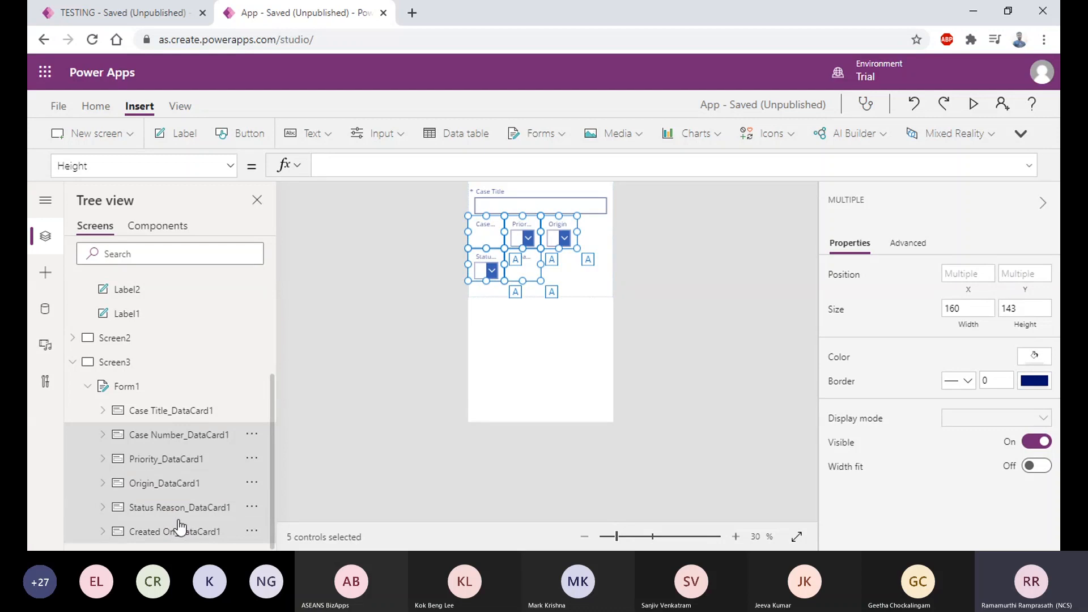
click(210, 168)
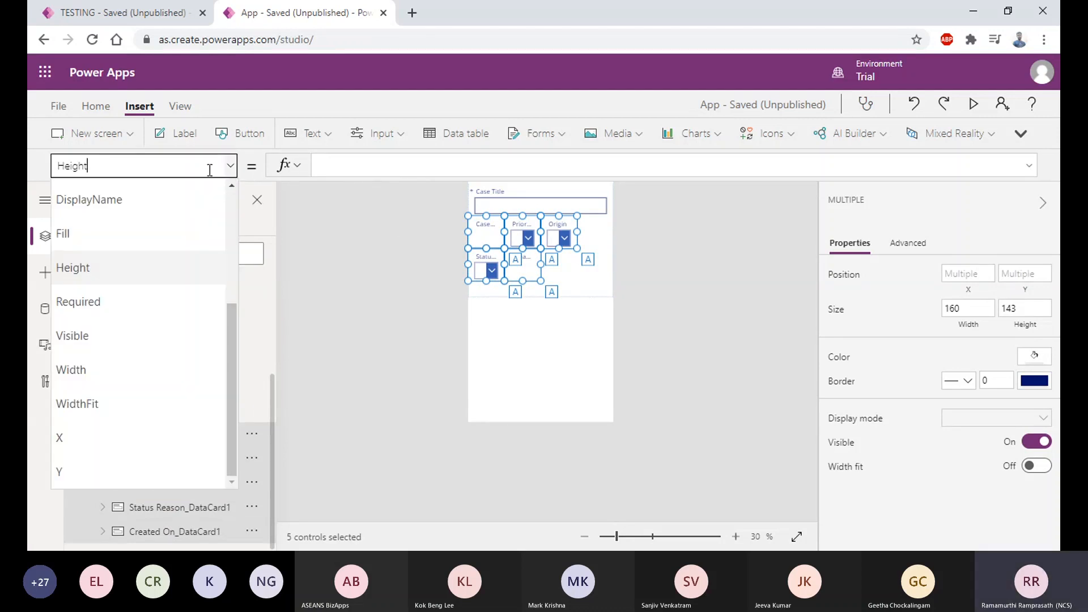
click(100, 377)
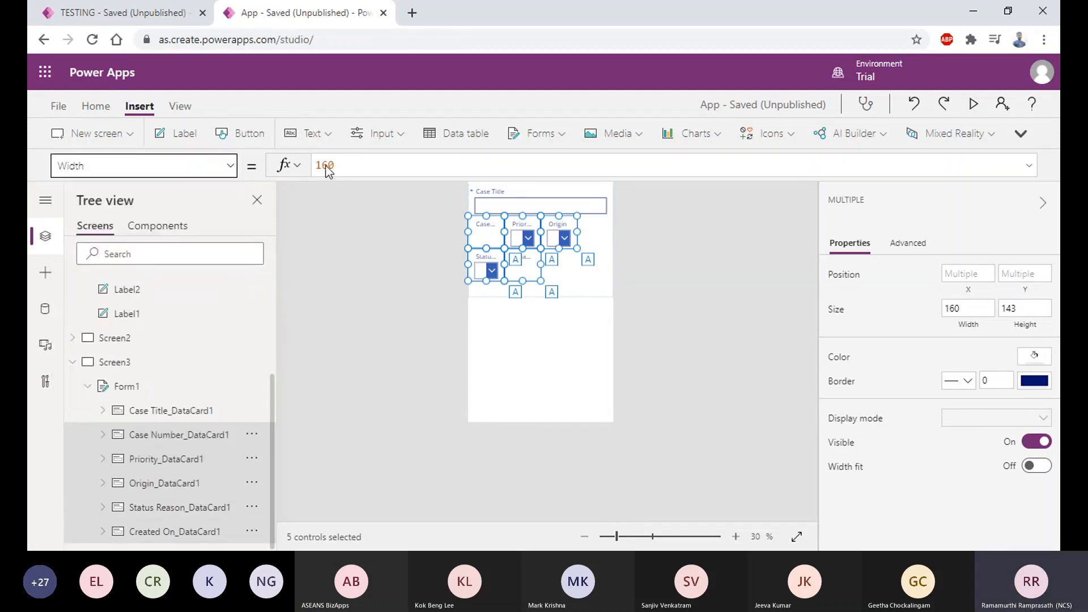
double_click(326, 166)
key(ctrl+v)
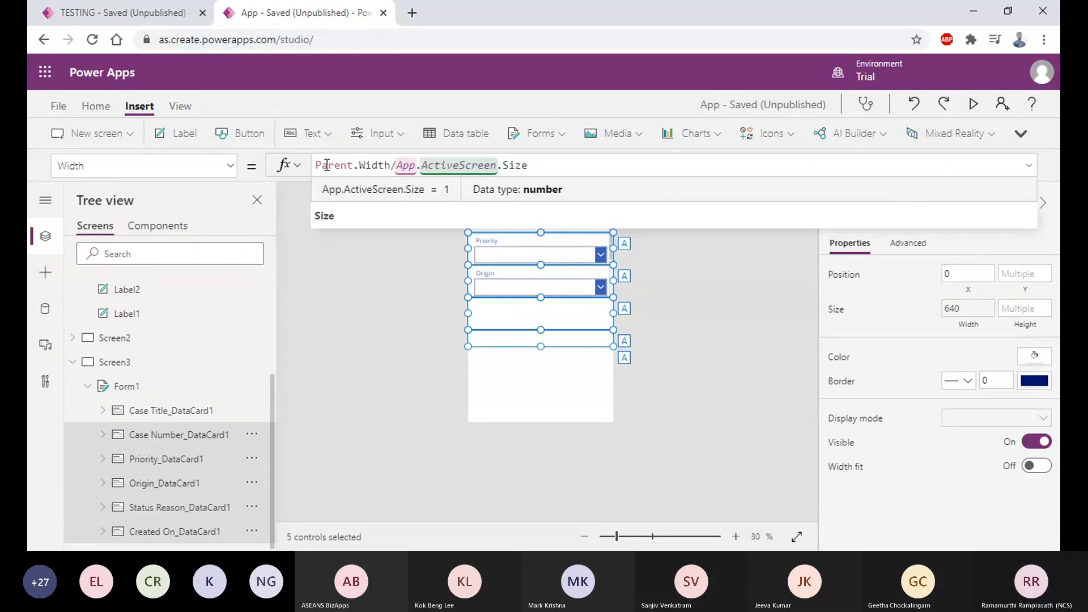
click(548, 373)
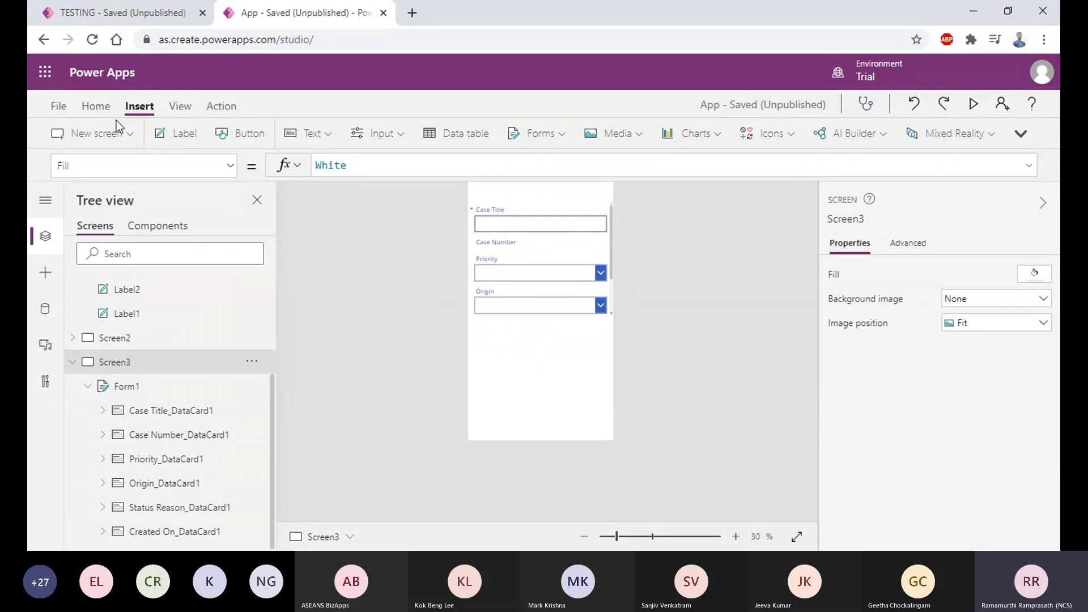
key(ctrl+s)
Set Screen3's OnVisible property to NewForm(Form1) and save the app.
click(229, 165)
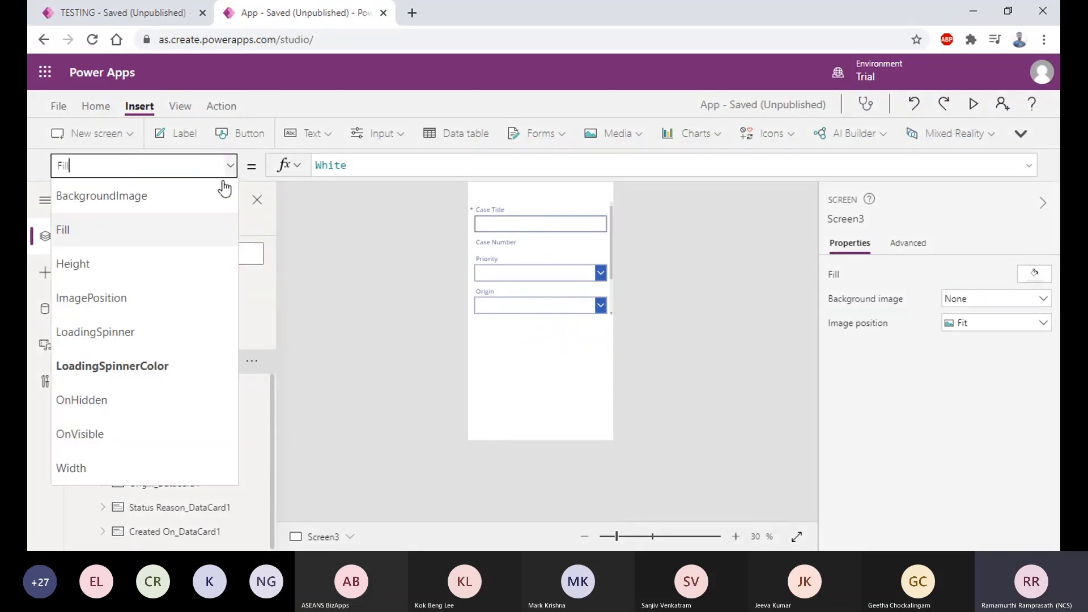
click(137, 426)
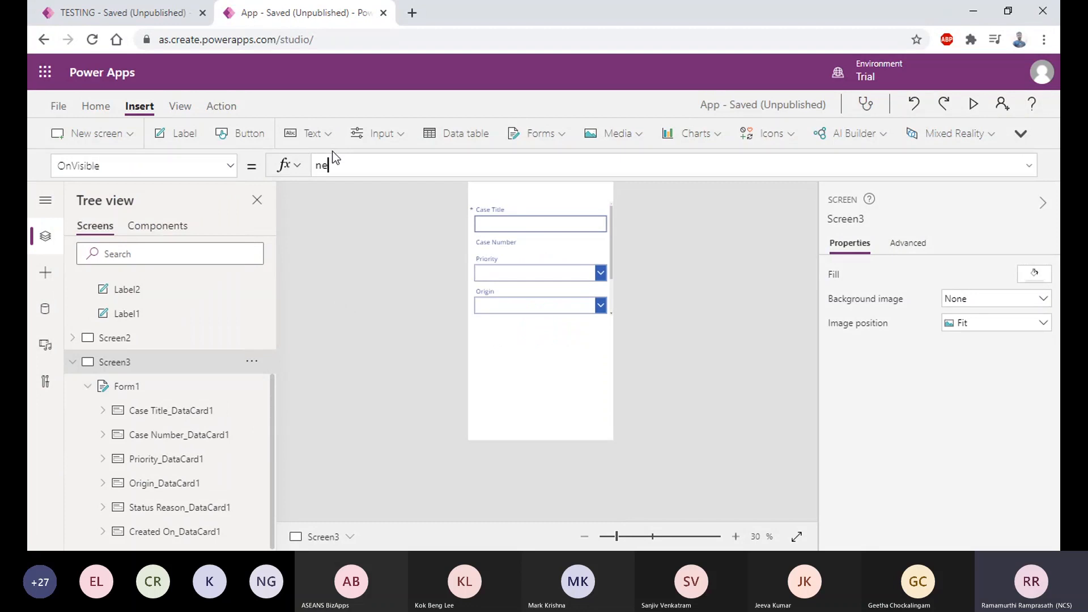
text(rm()
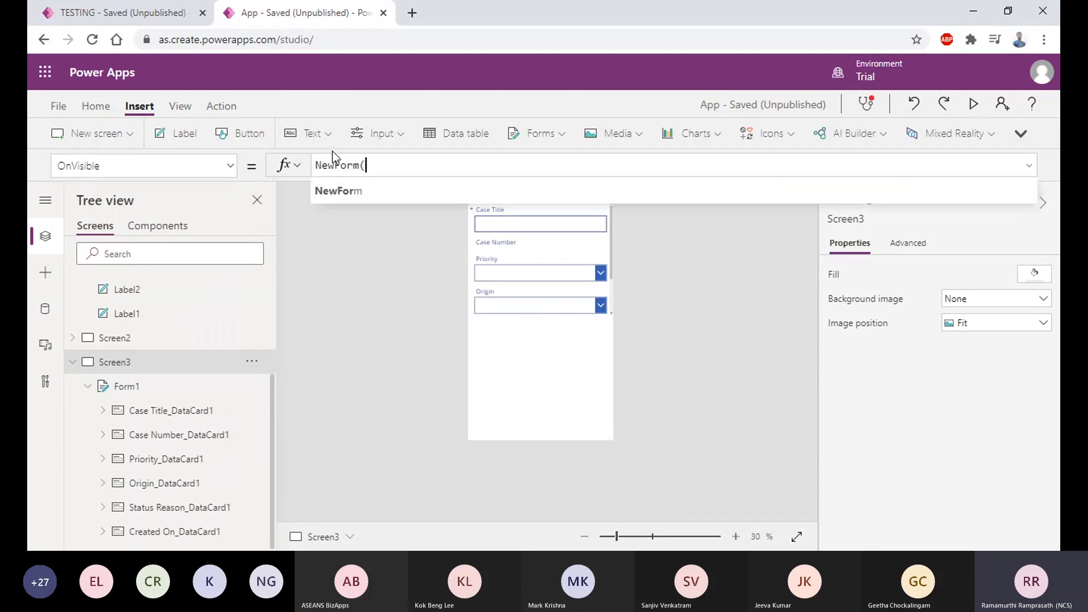
text(Form)
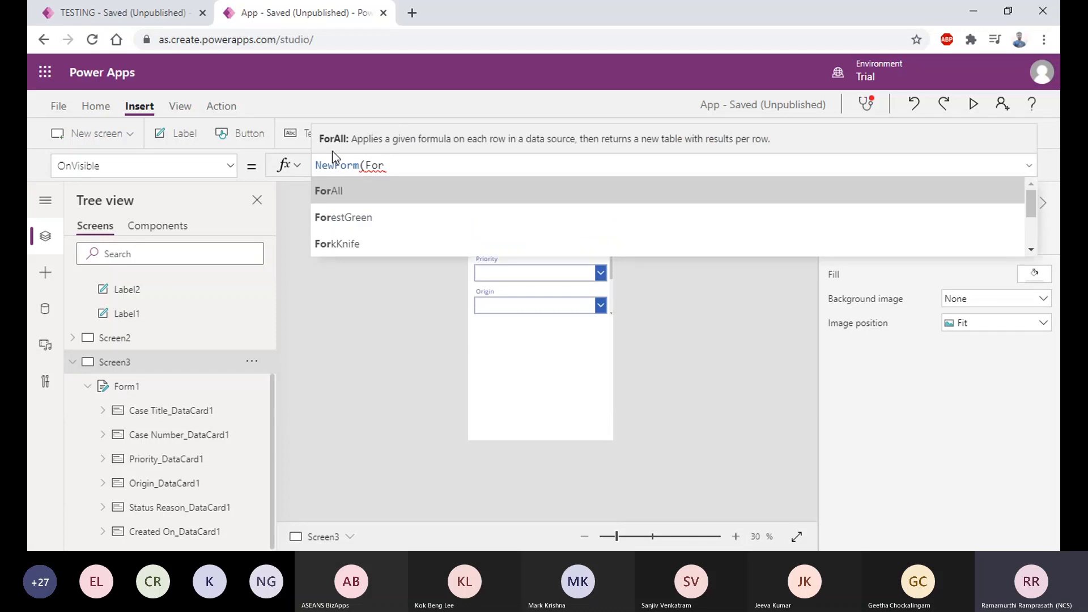
text(1))
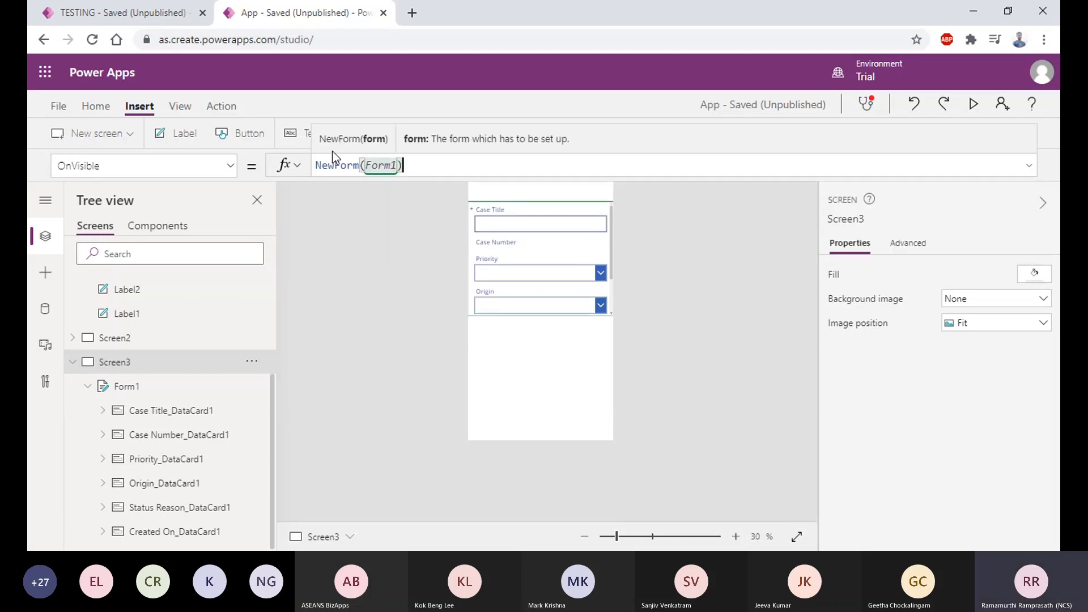
key(ctrl+s)
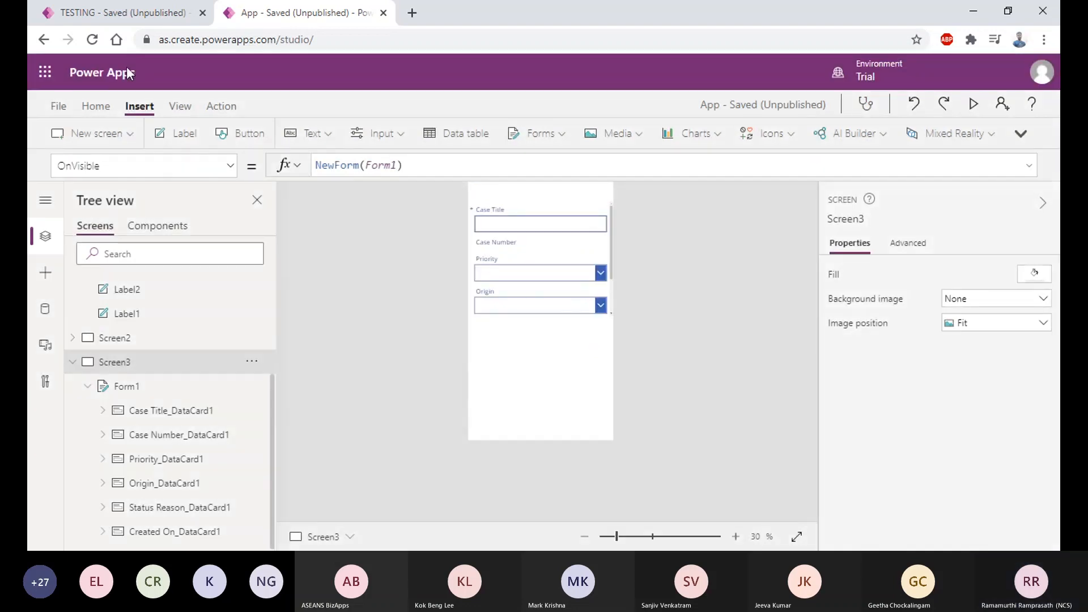
Publish the saved app and return to the editing canvas.
click(58, 106)
click(217, 298)
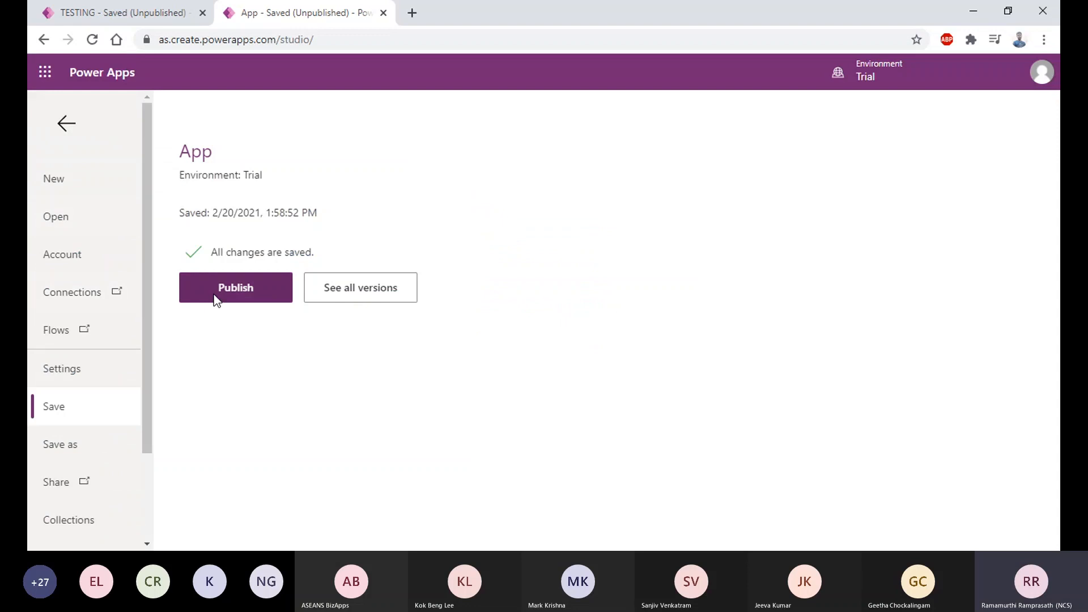
click(536, 392)
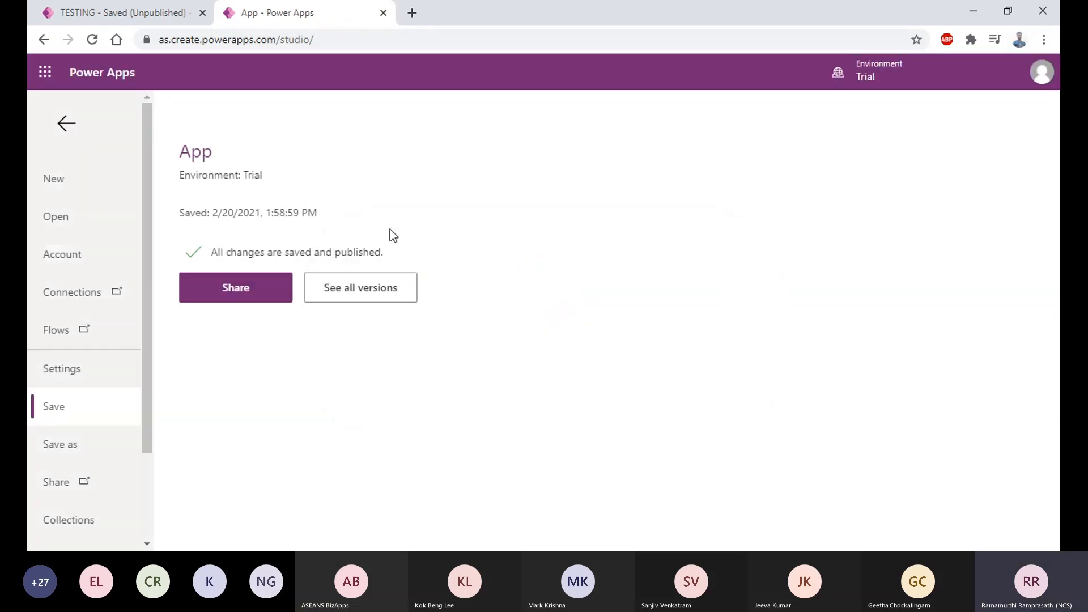
click(64, 125)
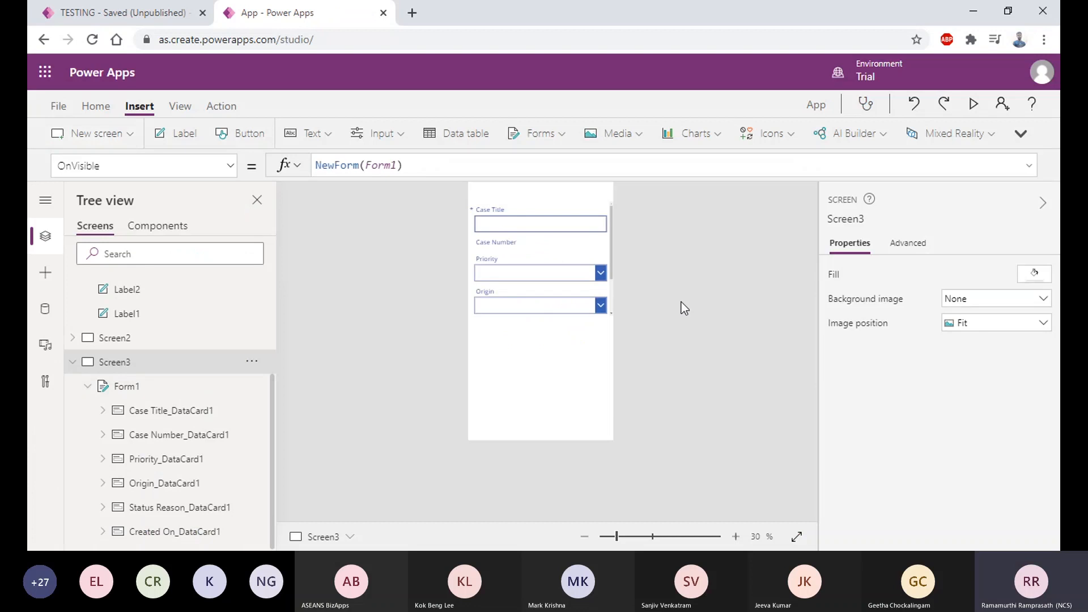
Preview Screen3 in play mode, close the preview and reselect Screen3.
click(973, 106)
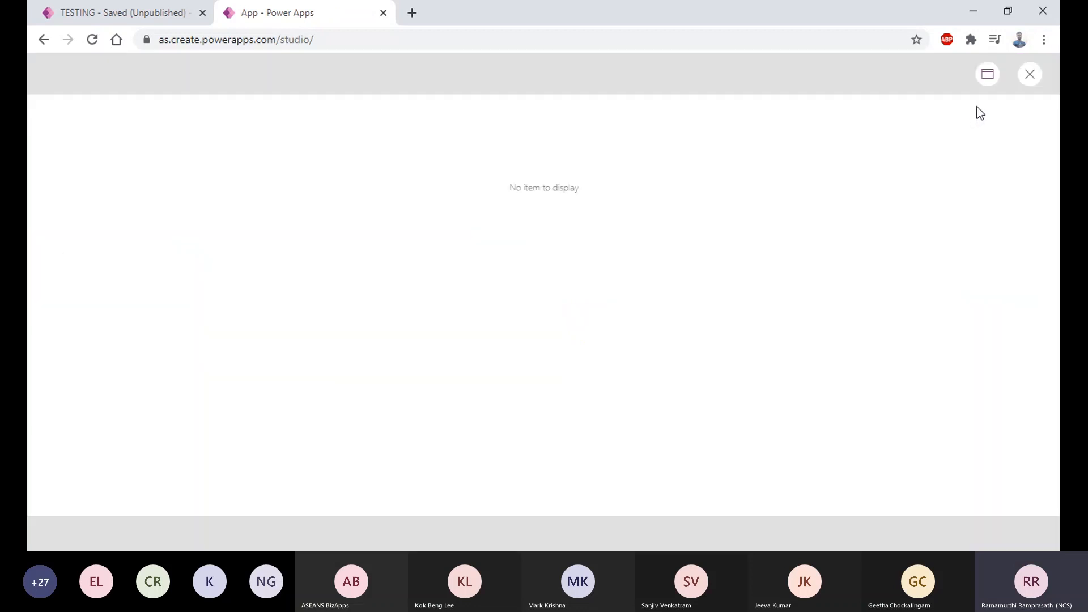
click(1031, 76)
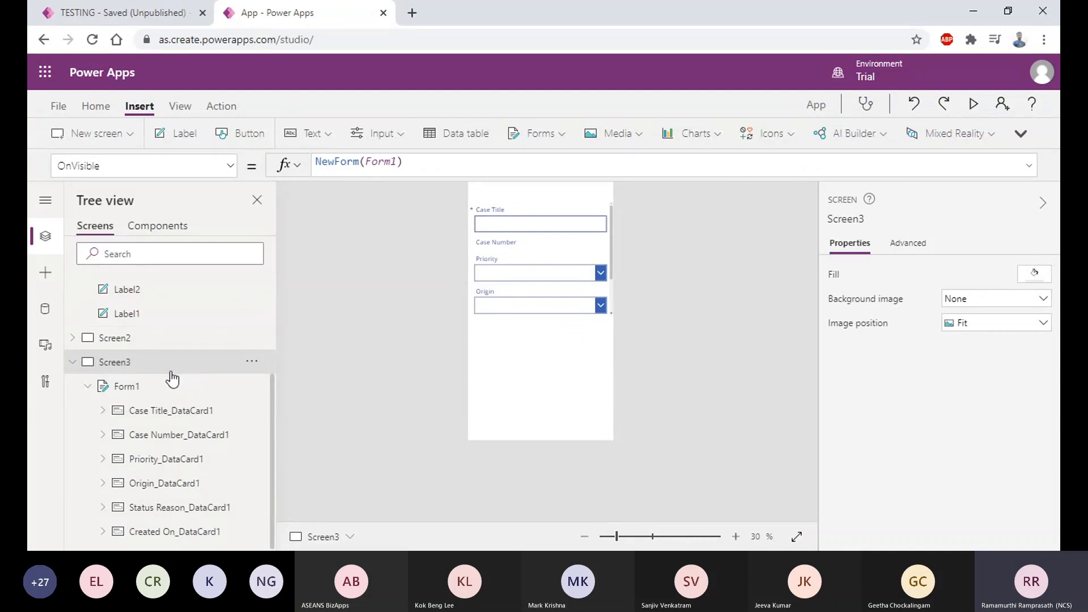
click(152, 388)
click(153, 367)
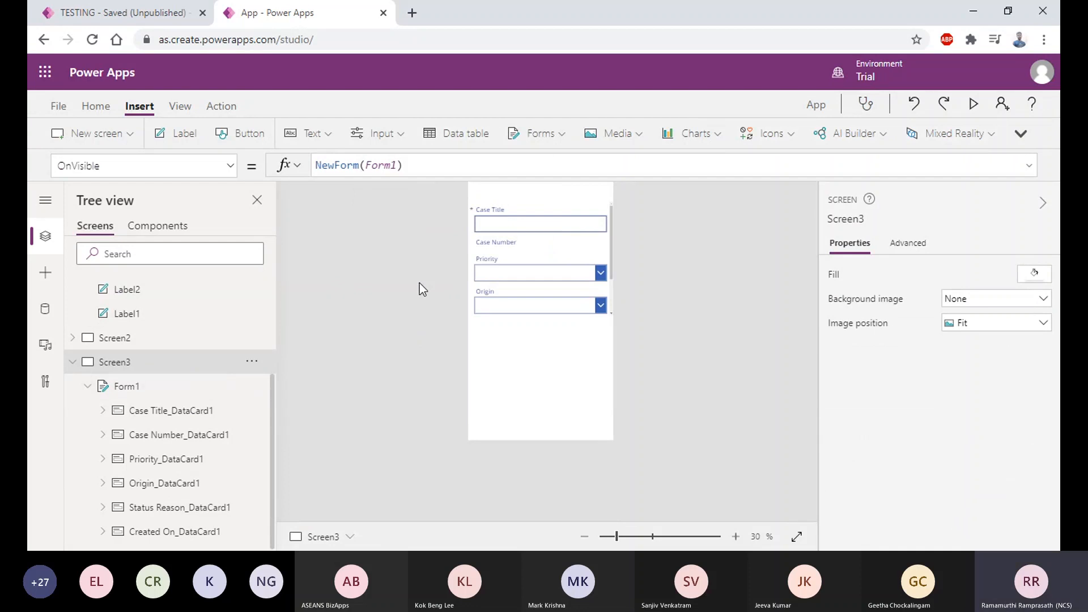
Check the properties and fields of Form1 and the app's save and publish status.
click(185, 385)
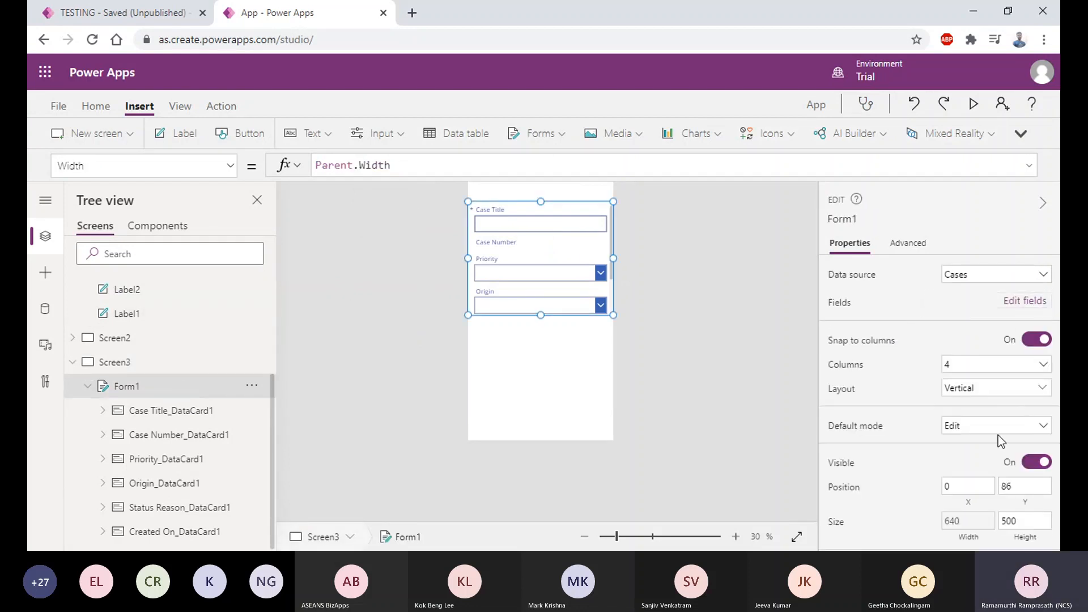
scroll(569, 274, down, 1)
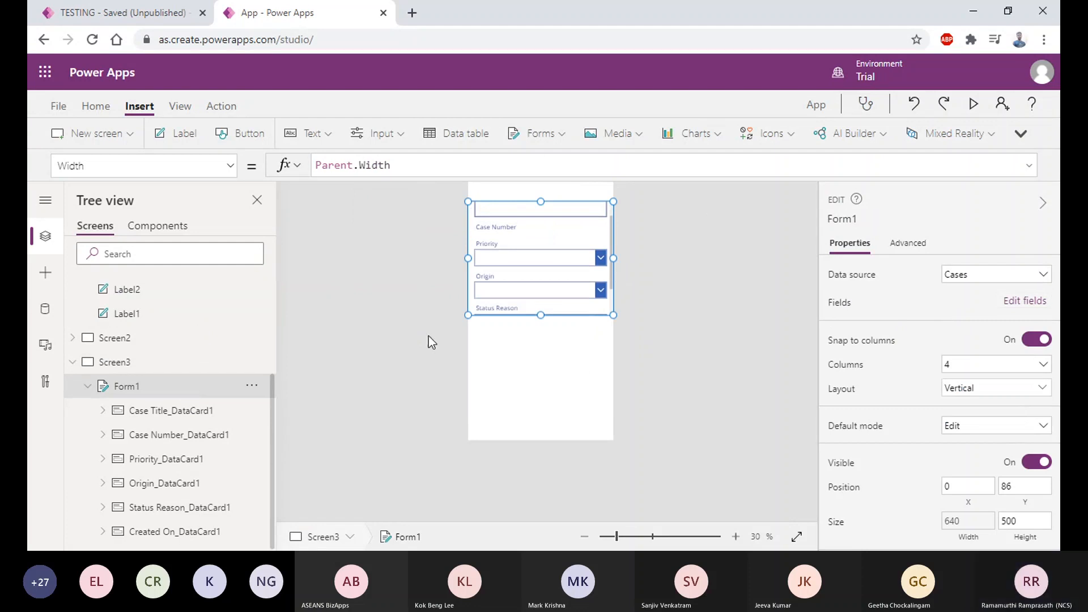
click(58, 106)
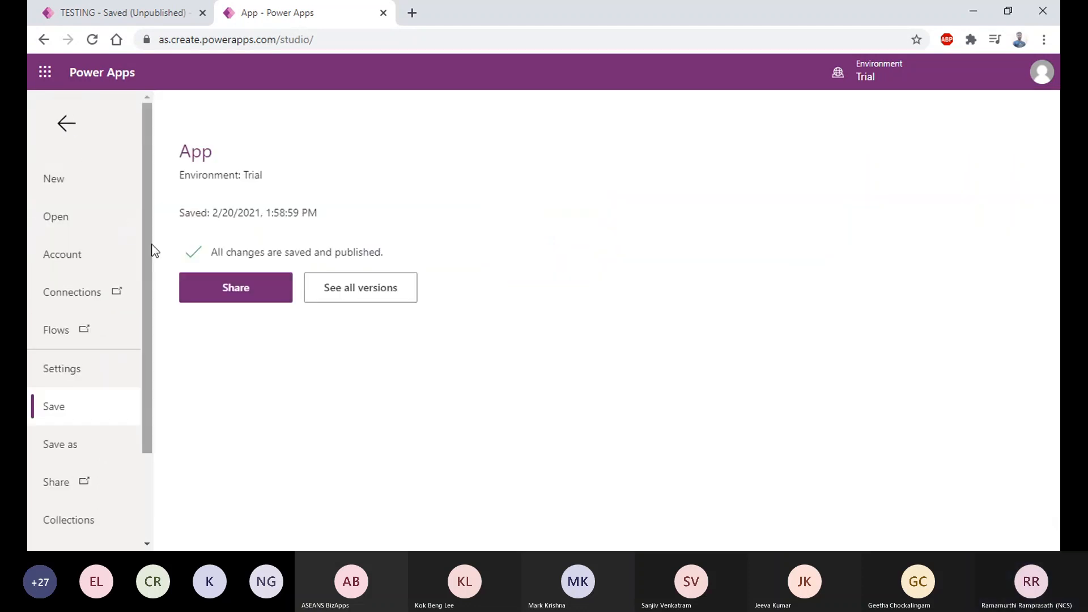
click(65, 122)
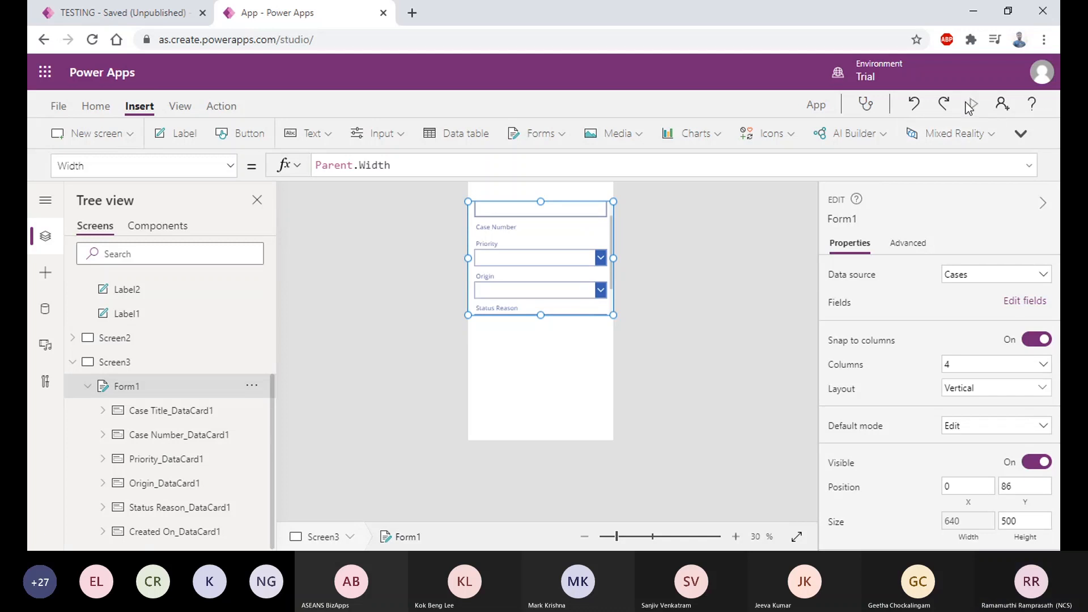
Review Screen3's OnVisible formula and Form1, and run the app preview once more.
click(157, 361)
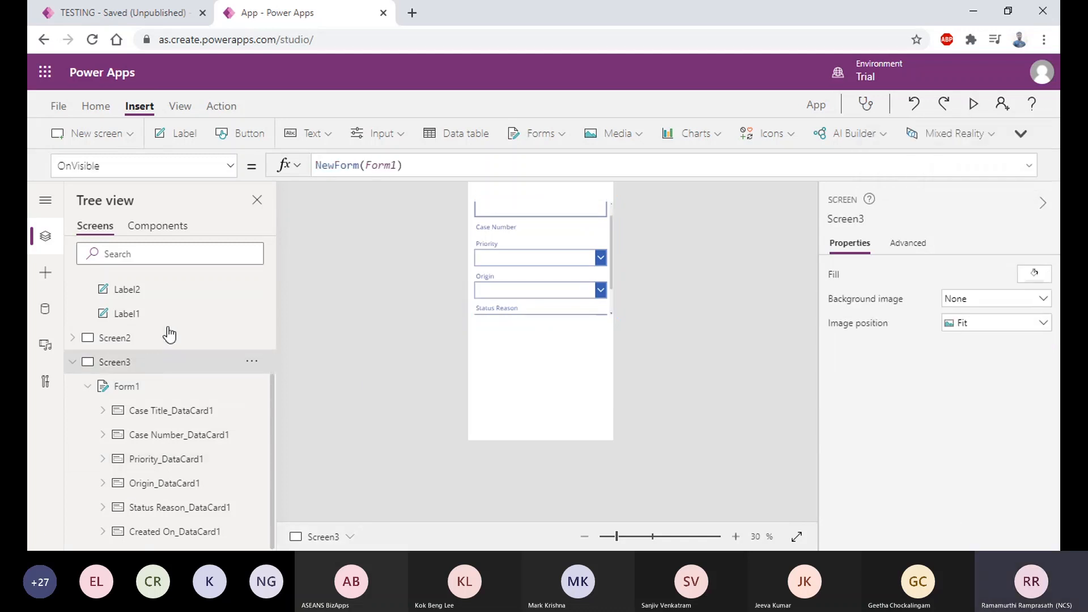
click(109, 396)
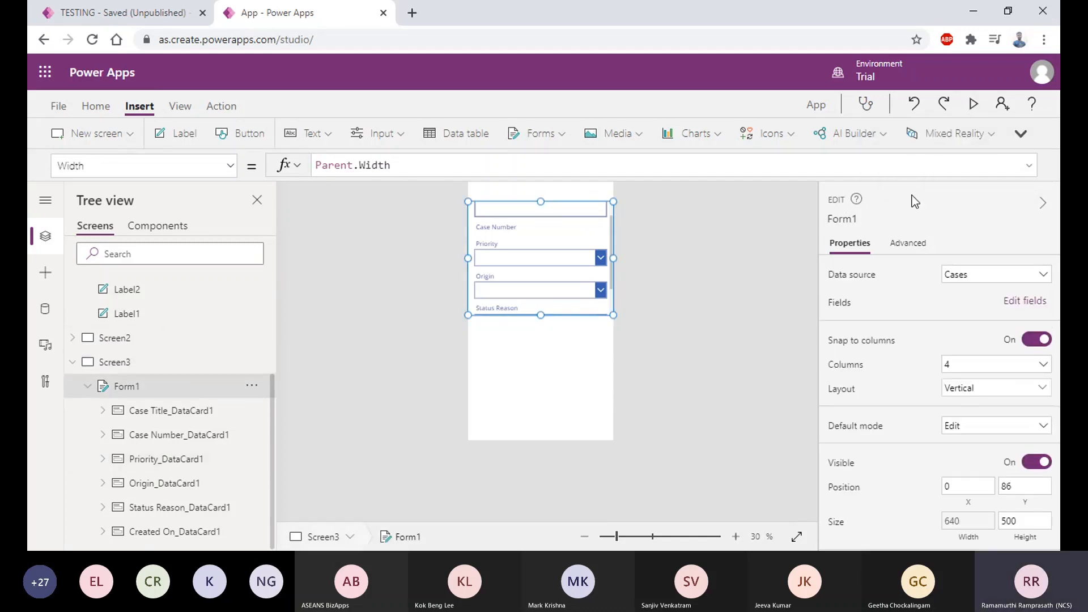
click(973, 104)
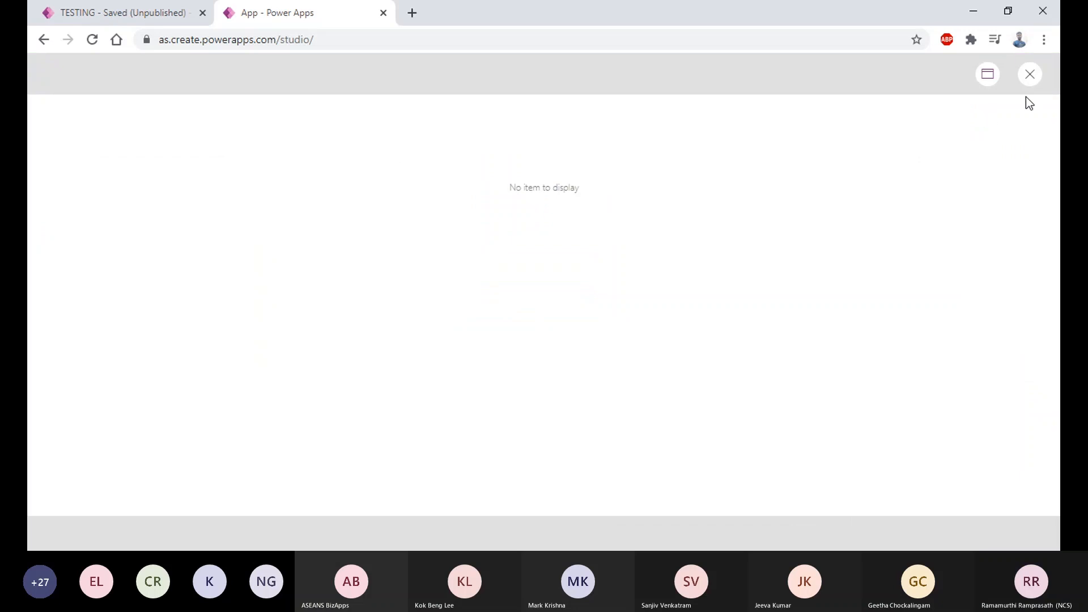
click(1017, 81)
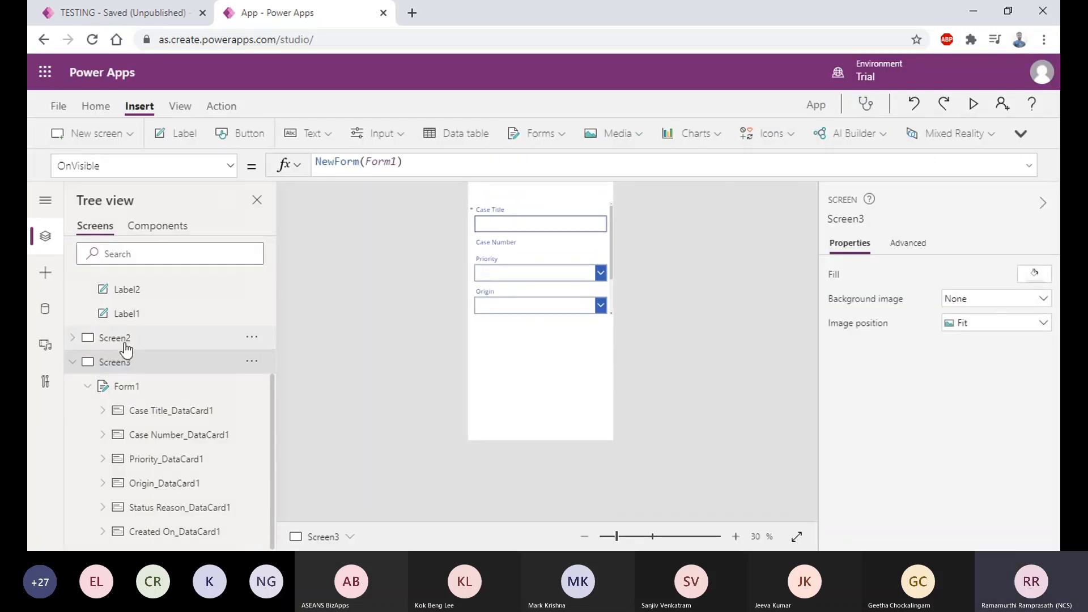
Set the OnSelect formula of Button1 on Screen1 to Navigate(Screen3) and save the app.
scroll(140, 374, up, 3)
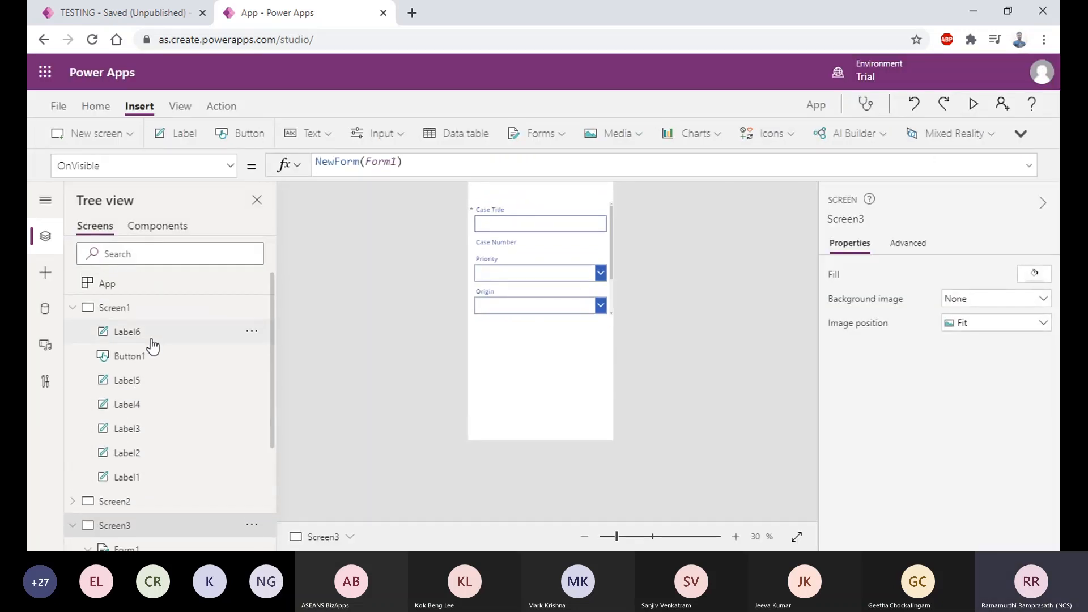
click(136, 310)
click(537, 329)
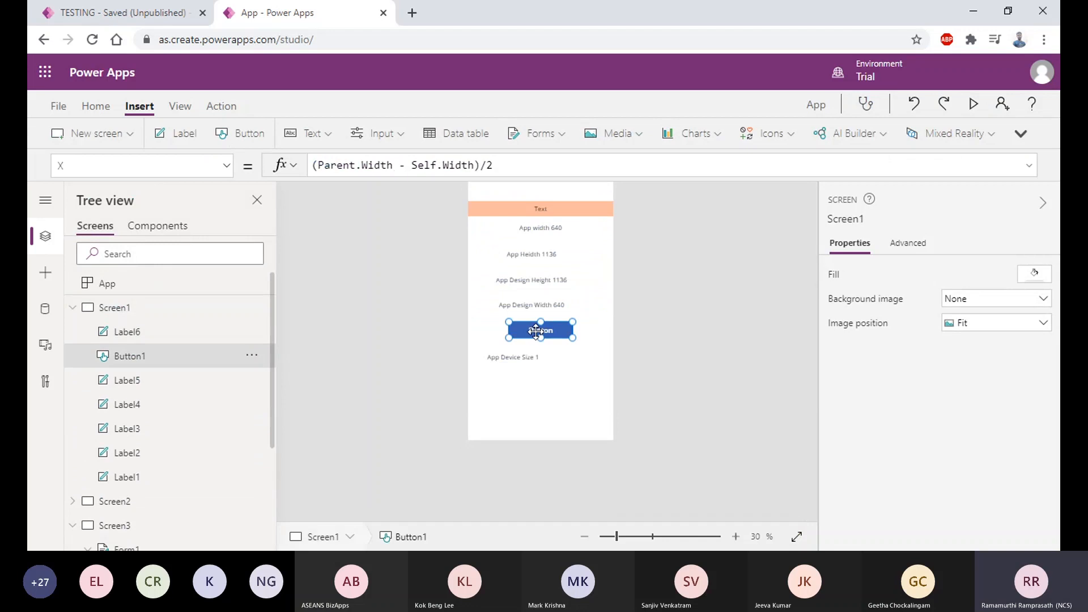
click(228, 165)
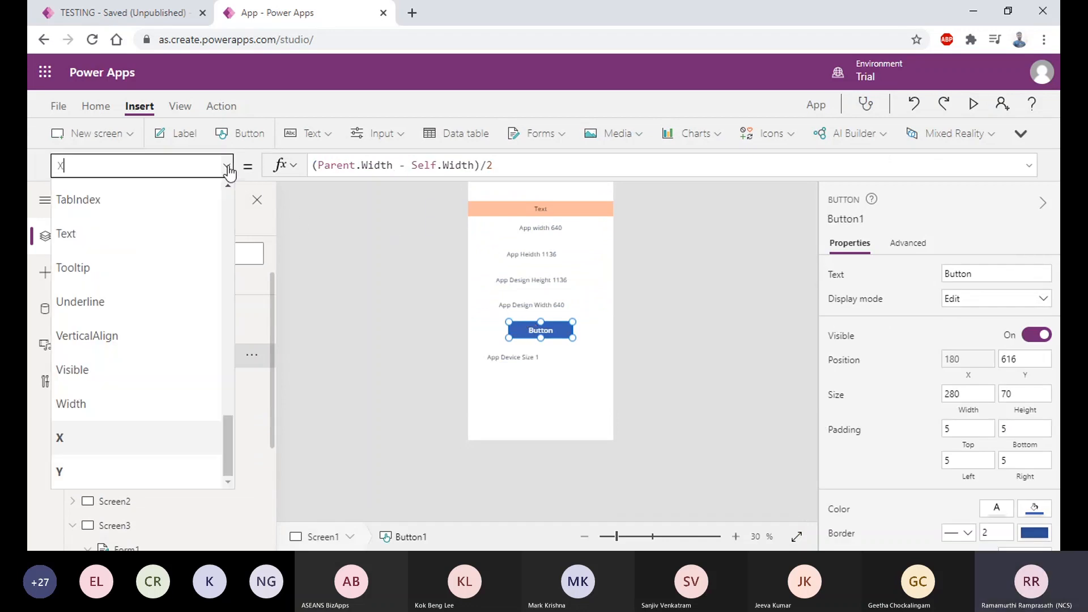
scroll(168, 348, up, 3)
scroll(165, 336, up, 5)
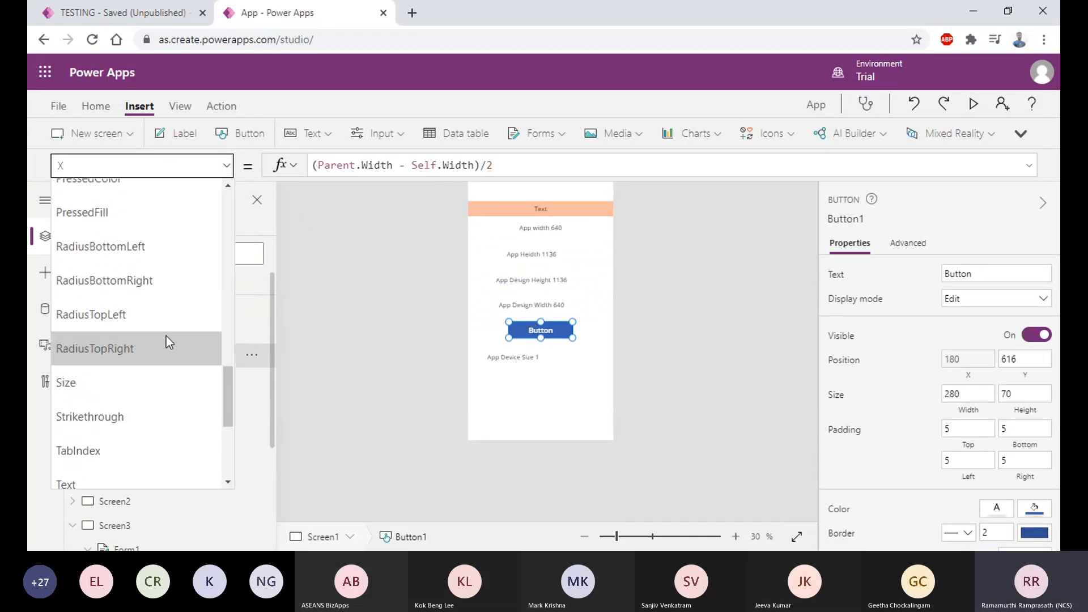
scroll(203, 332, up, 2)
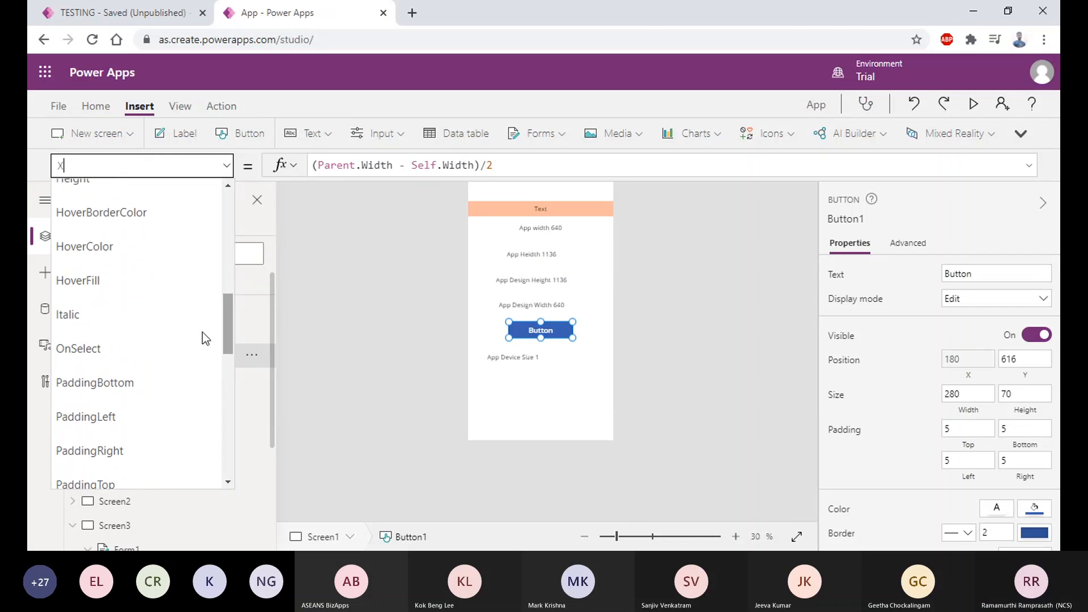
click(167, 346)
double_click(354, 164)
text(navigate()
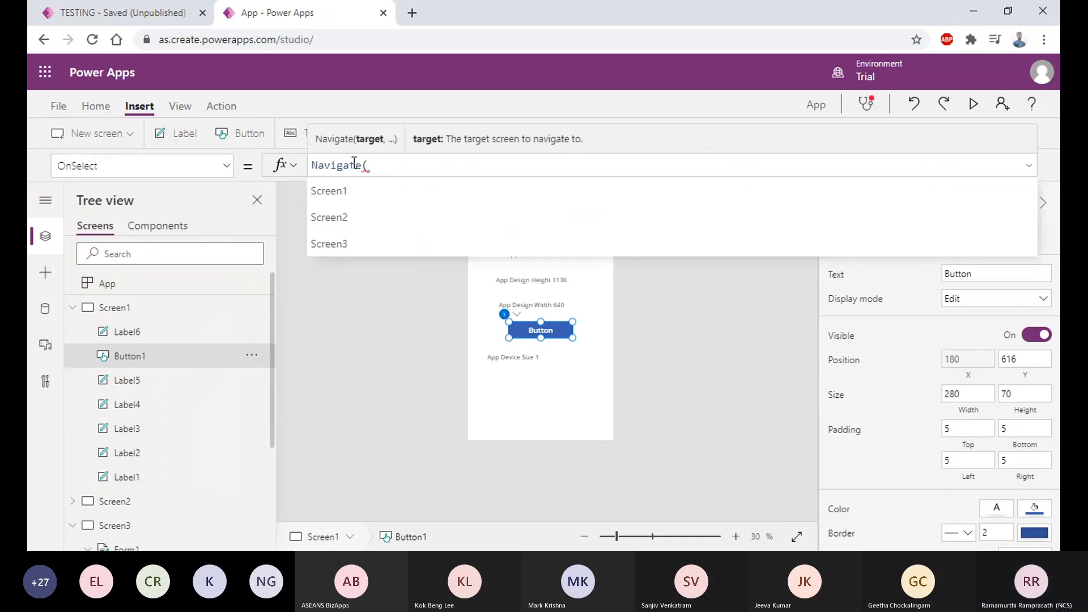
key(Down)
key(Down)
key(Down)
key(Return)
text())
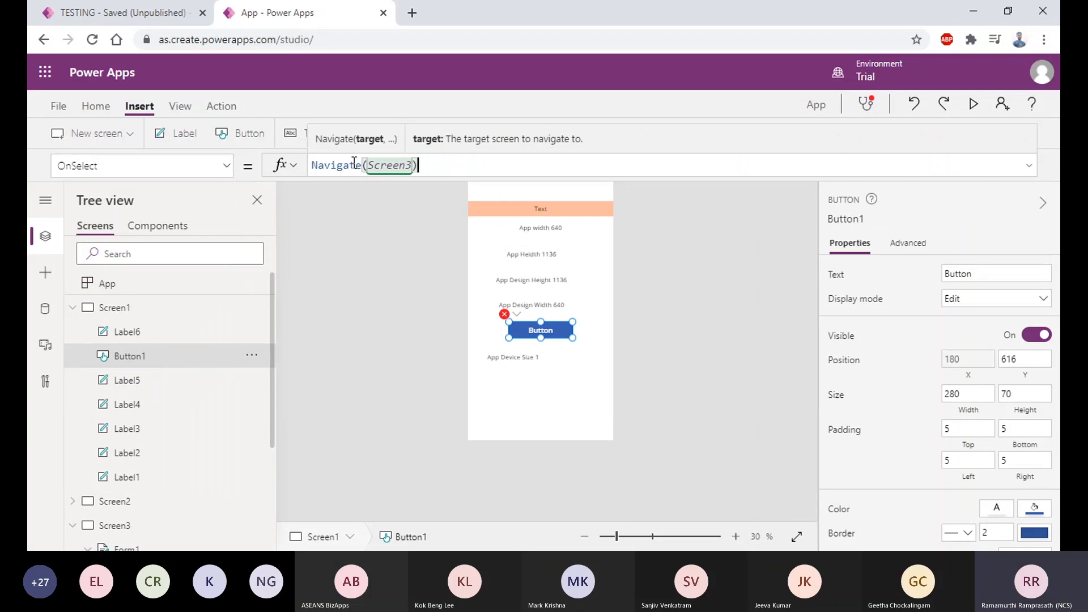
key(ctrl+s)
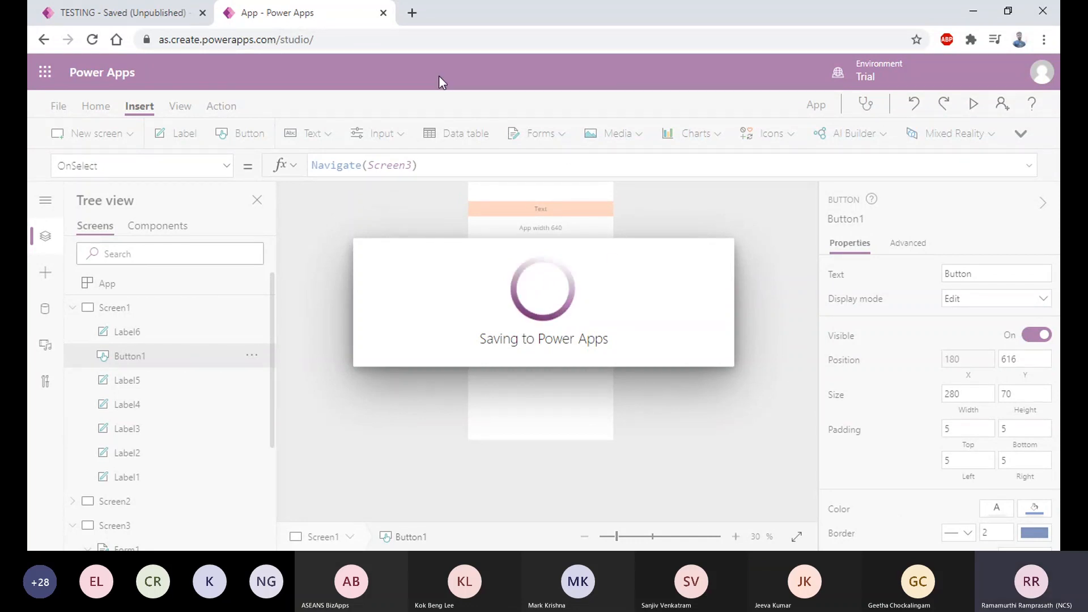
Look briefly at the TESTING app, then reload the studio page that is still saving and show its options for opening an app.
click(162, 7)
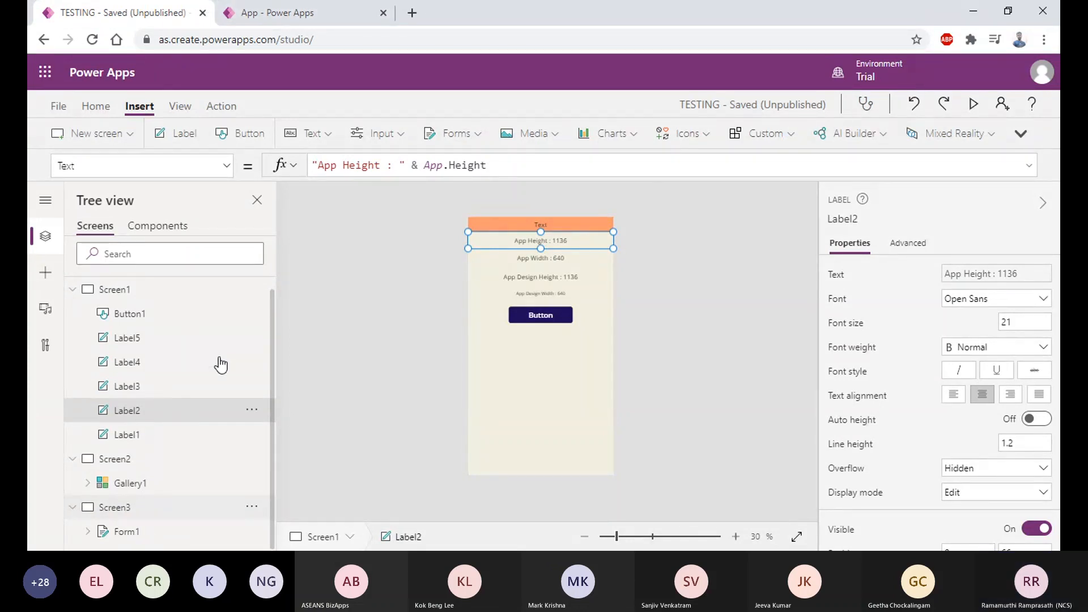
click(255, 14)
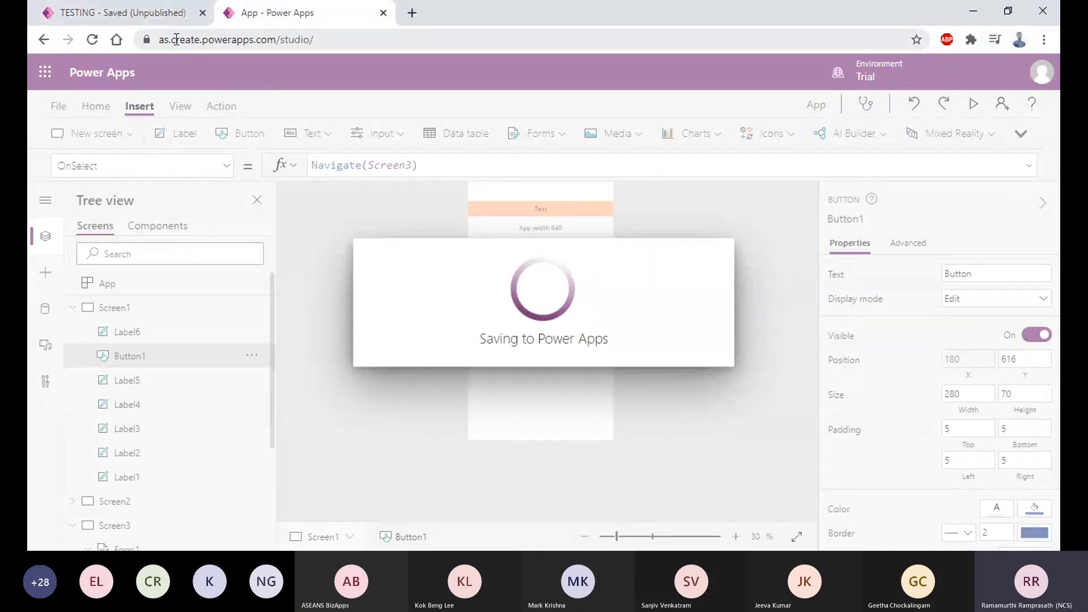
click(92, 40)
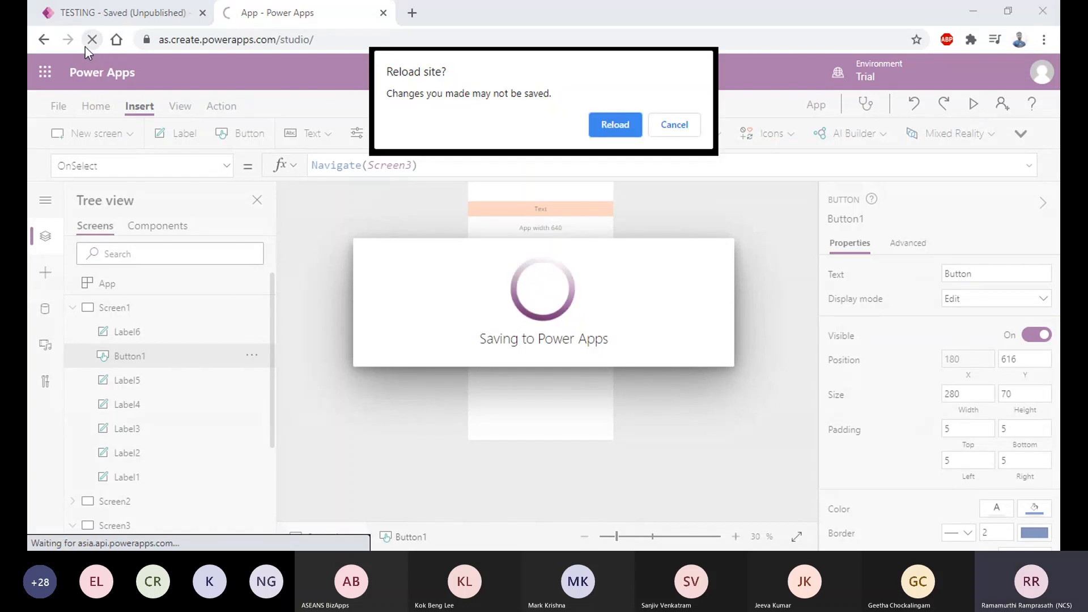
click(614, 124)
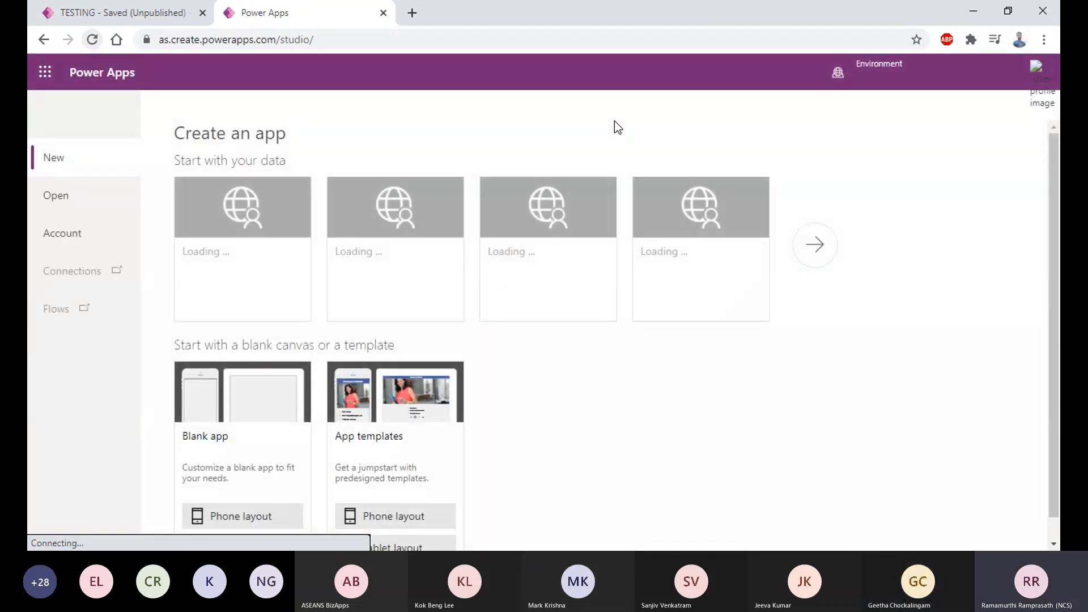
click(102, 204)
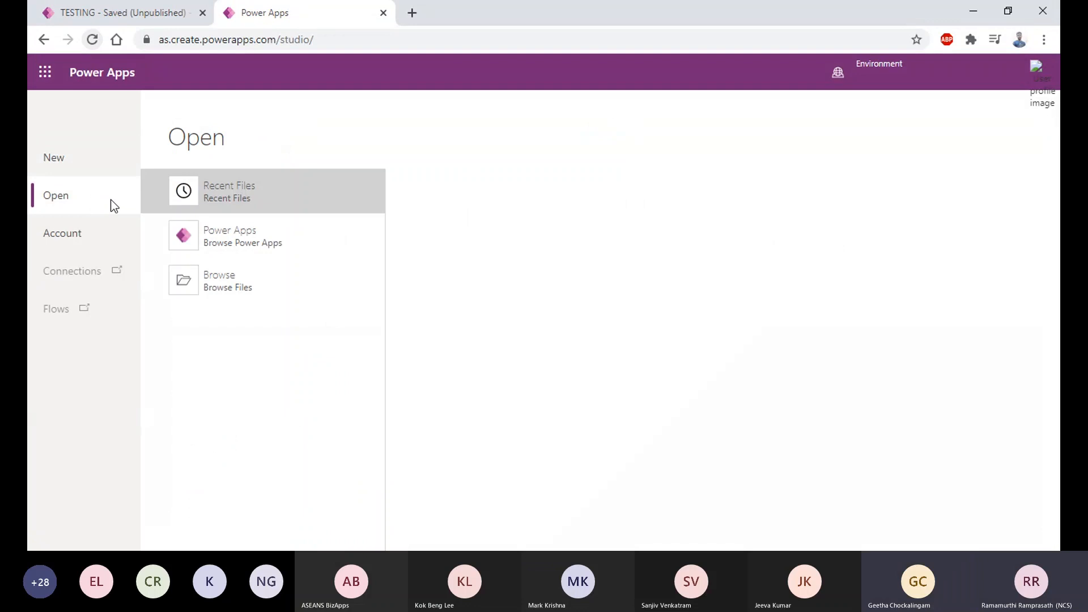
Preview the Contacts form on Screen3 of the TESTING app and examine its field layout at narrower and full browser window widths.
click(120, 16)
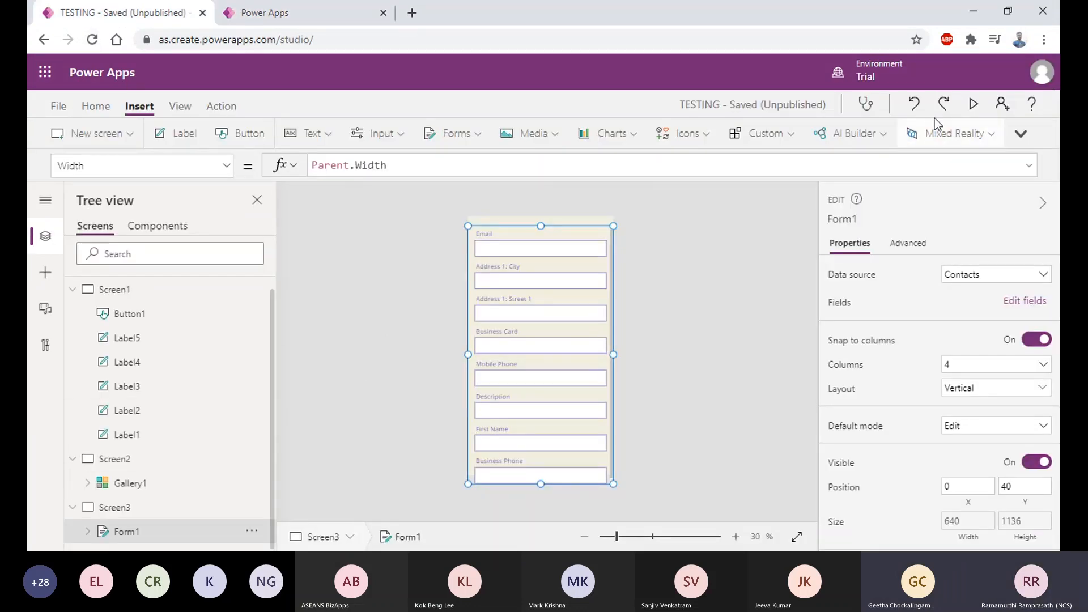
click(974, 104)
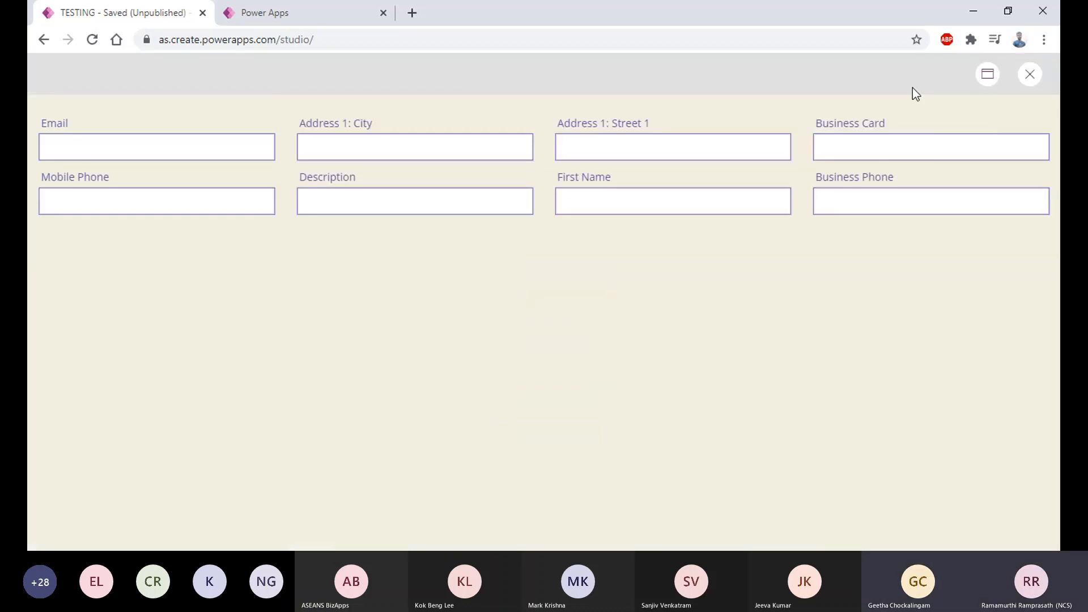
click(1008, 12)
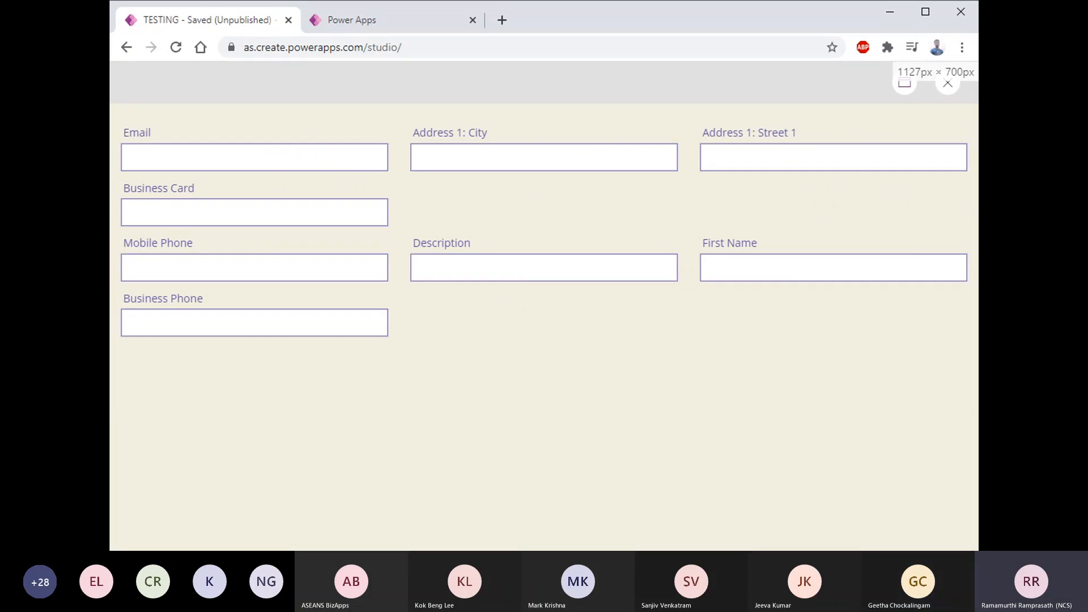
drag(978, 37, 693, 37)
click(692, 16)
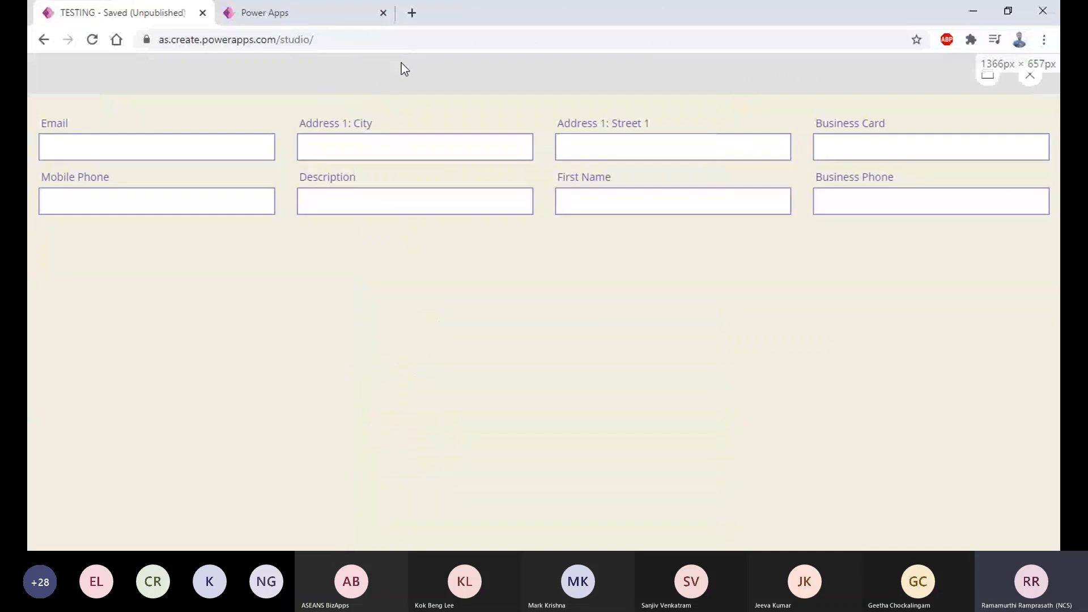